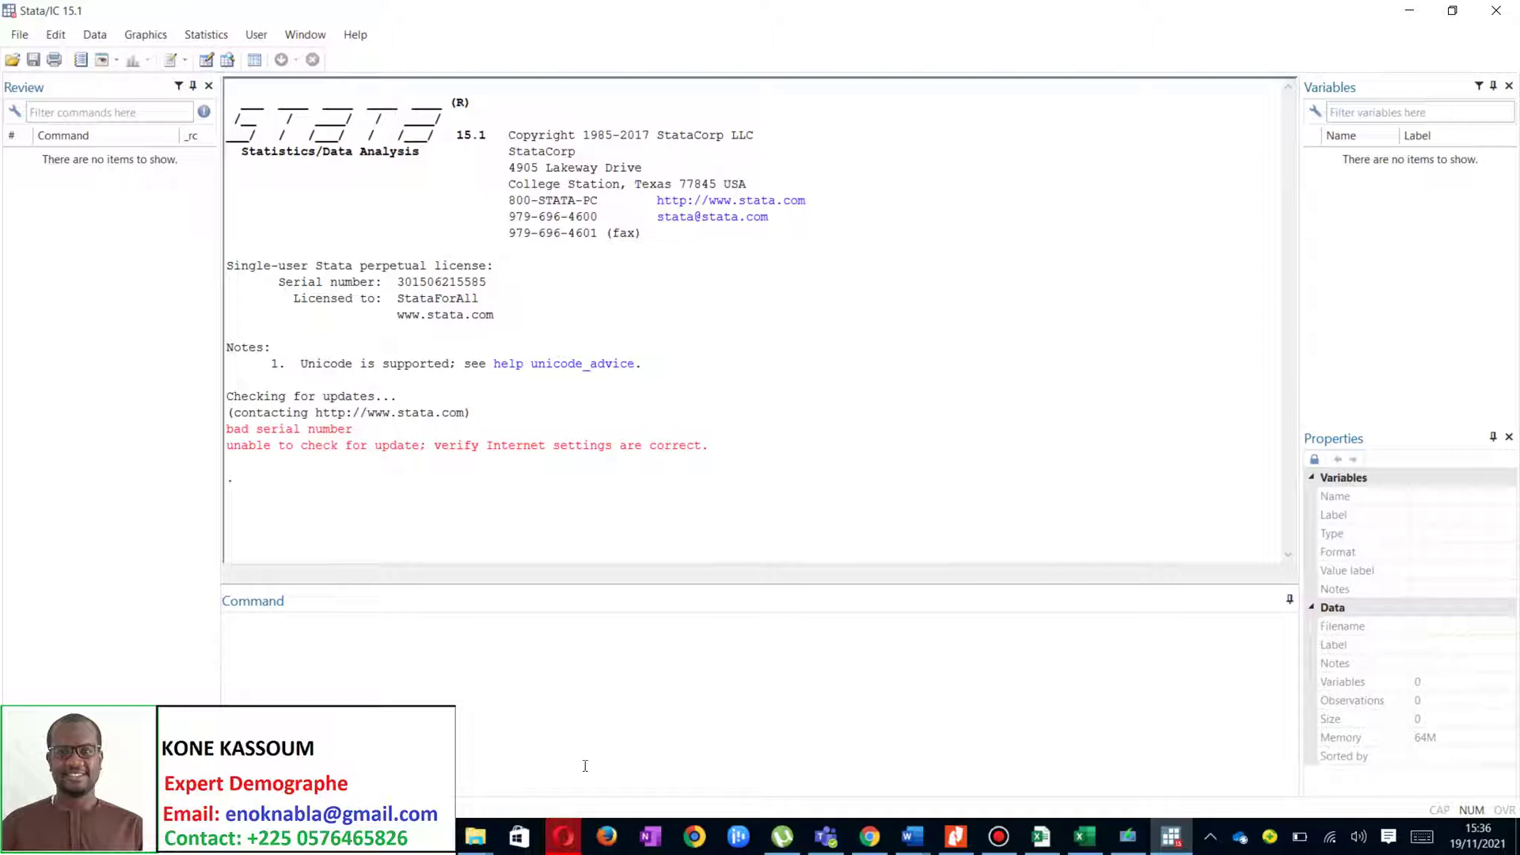
# Install the kobo2stata package from SSC in Stata
pyautogui.moveTo(571, 831)
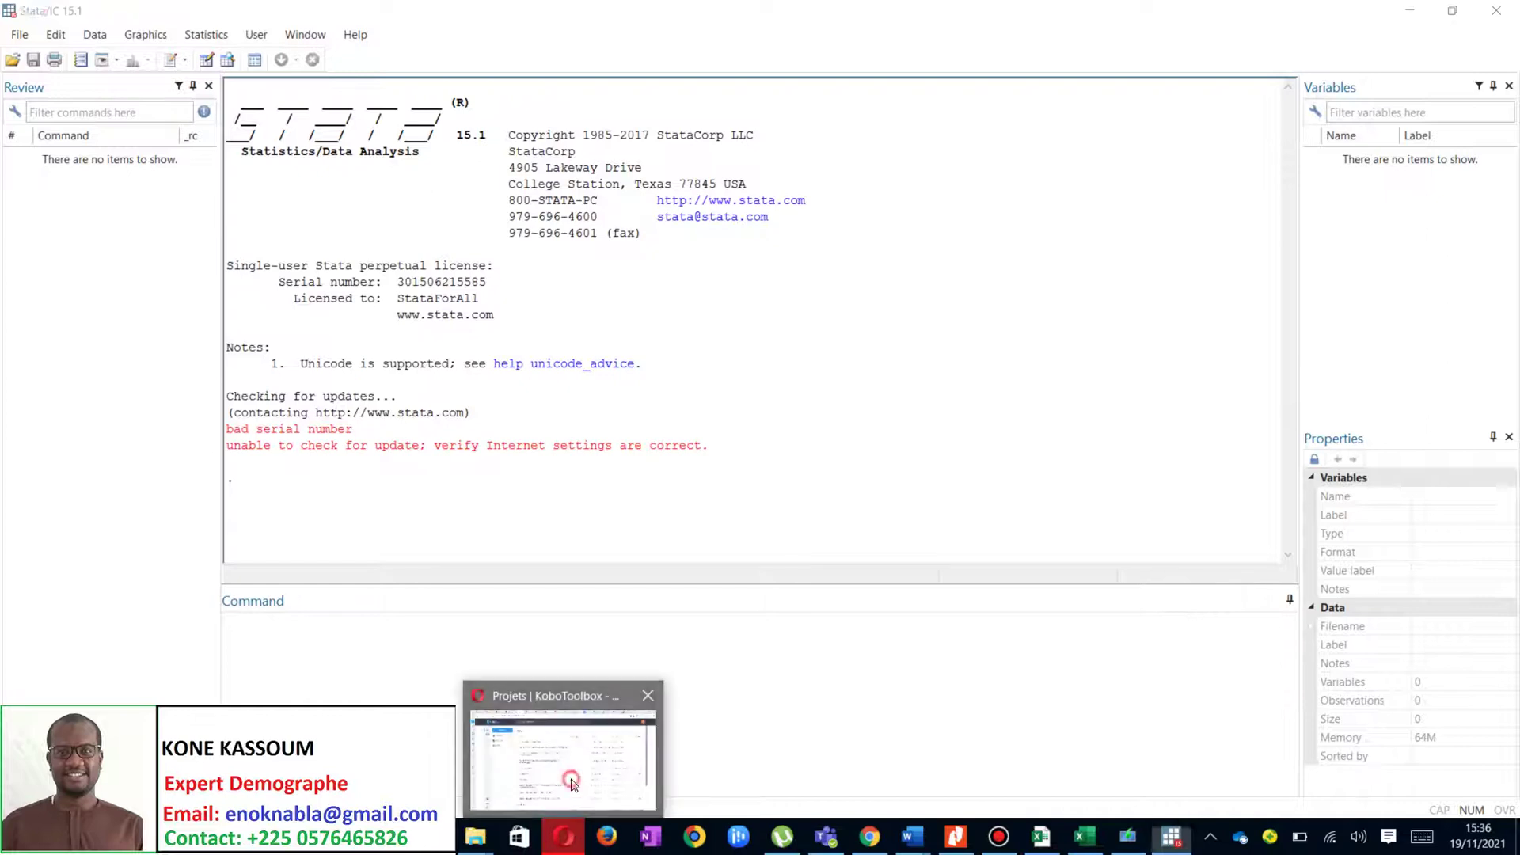
pyautogui.click(569, 788)
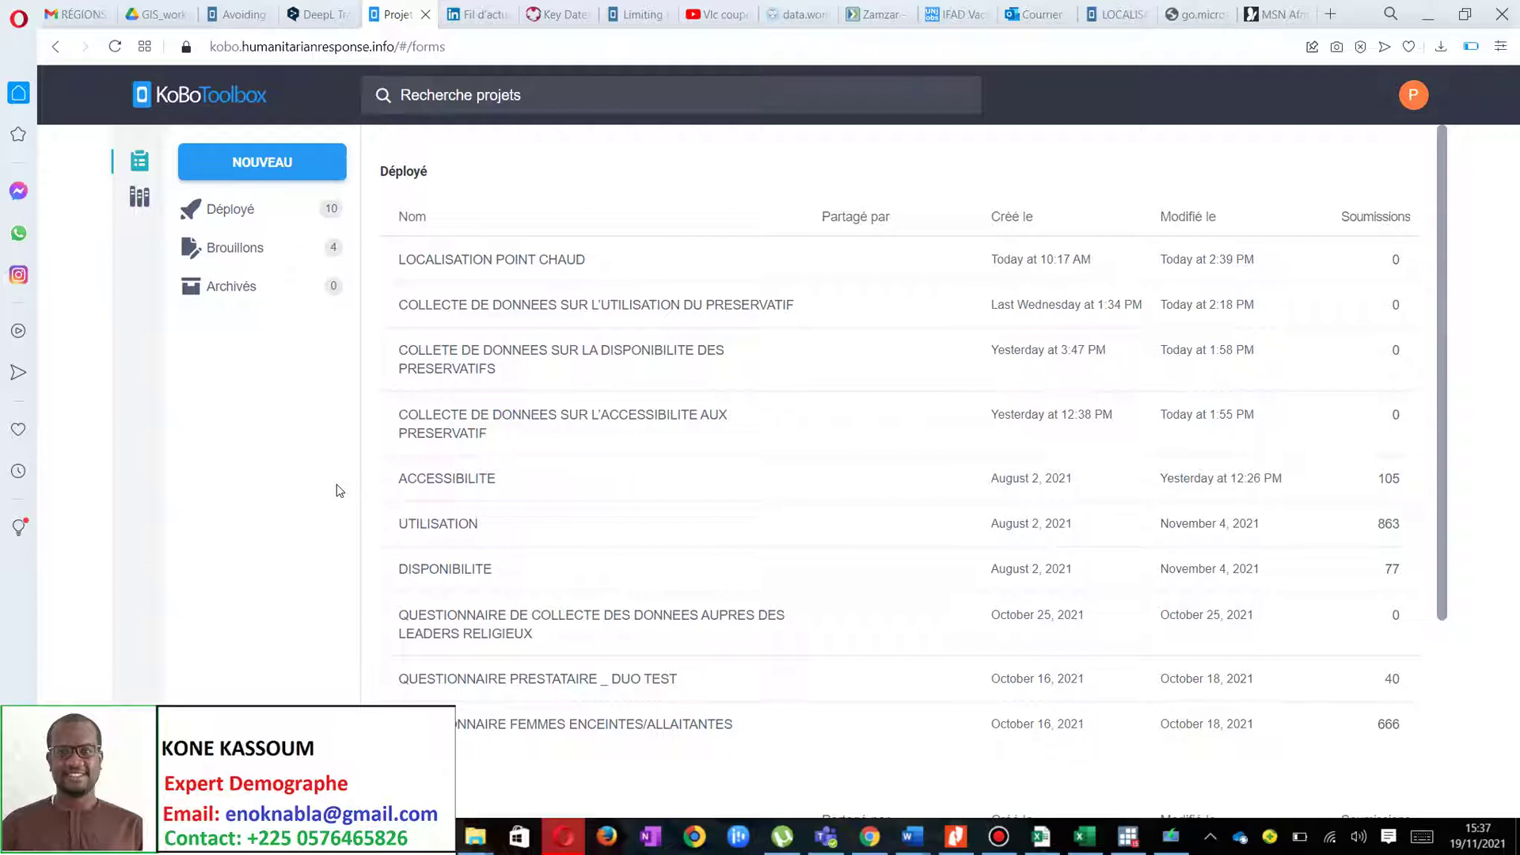
pyautogui.click(1132, 846)
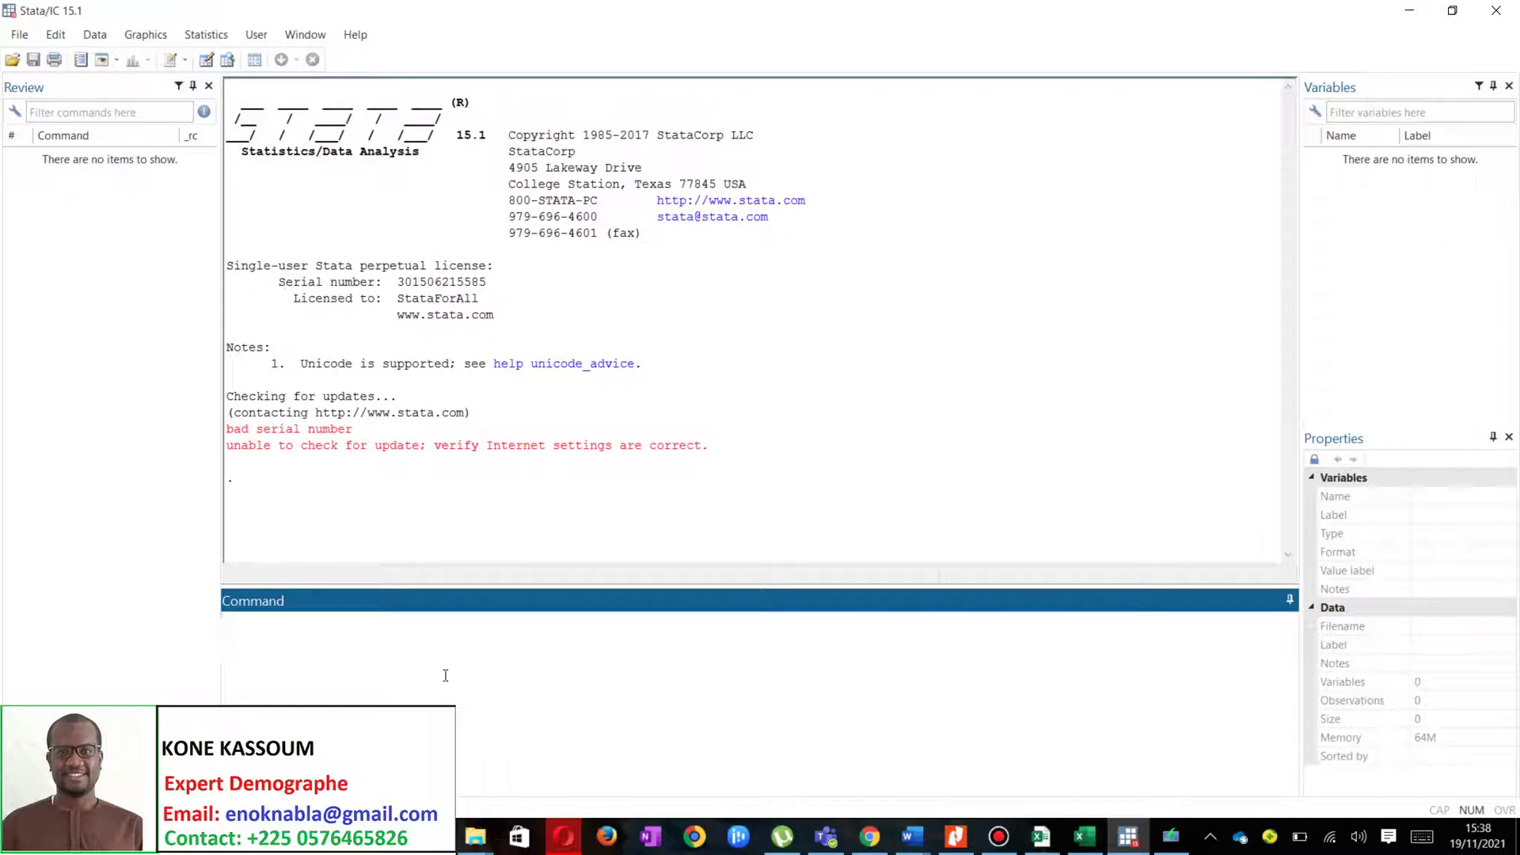
pyautogui.write('ssc install kobo')
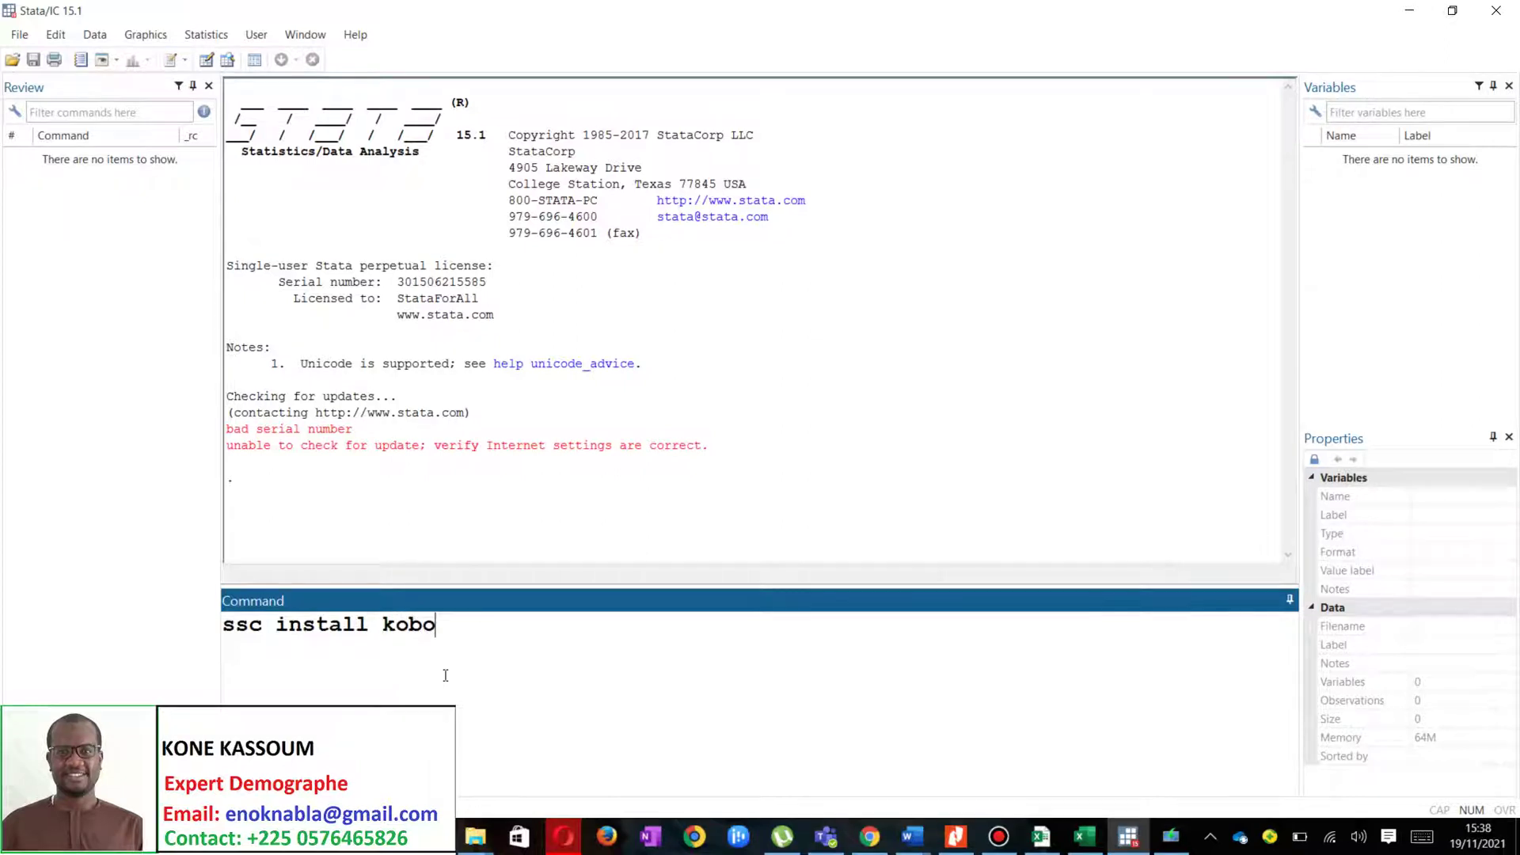
pyautogui.write('2stata')
pyautogui.press('Return')
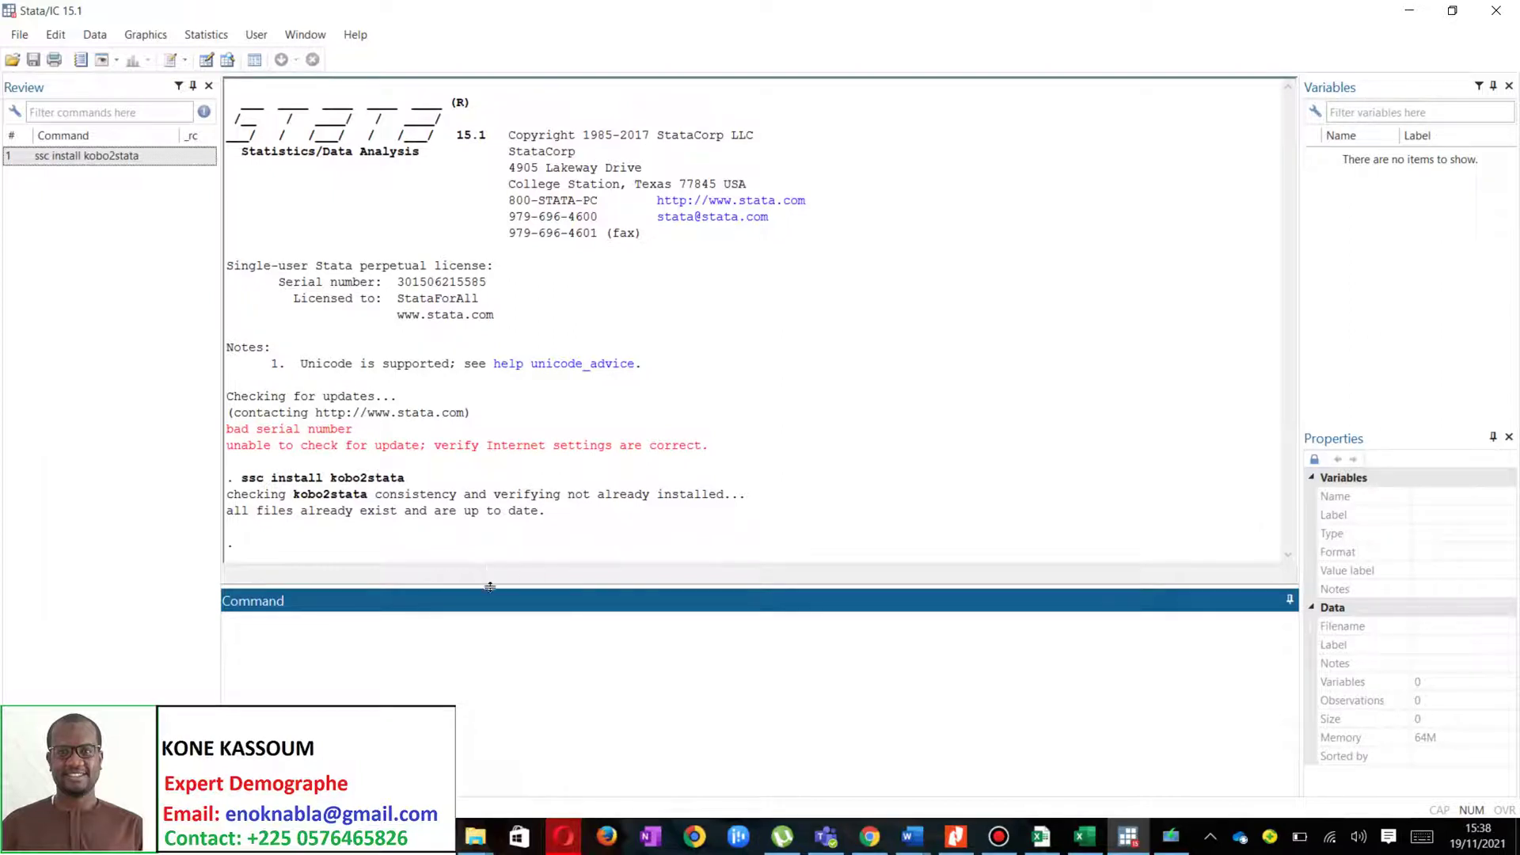
# Switch to KoBoToolbox in the browser and download the UTILISATION project's form as XLS
pyautogui.moveTo(566, 842)
pyautogui.click(567, 780)
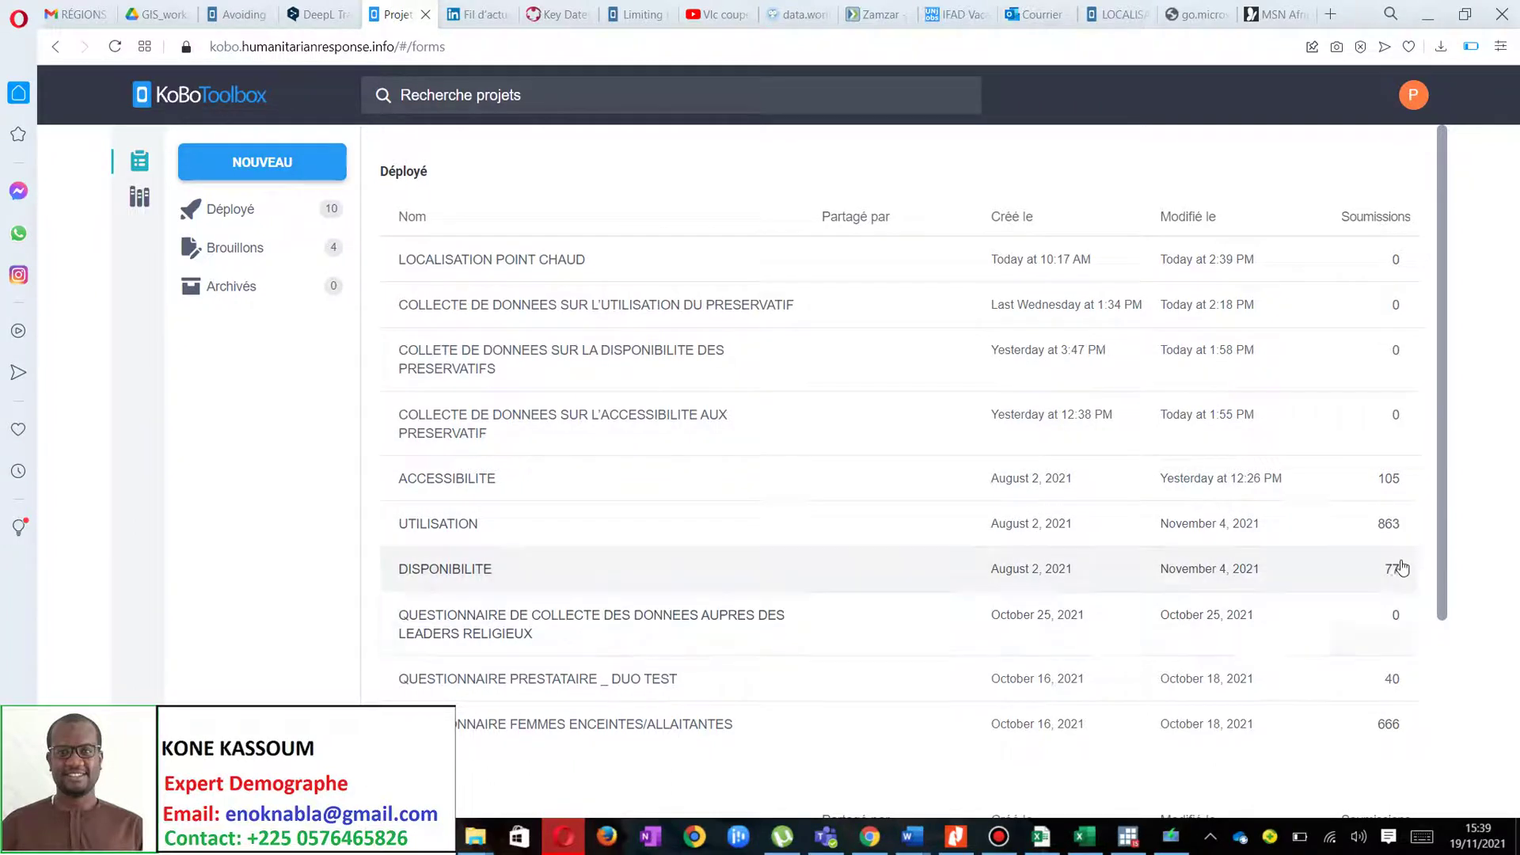
pyautogui.click(1400, 523)
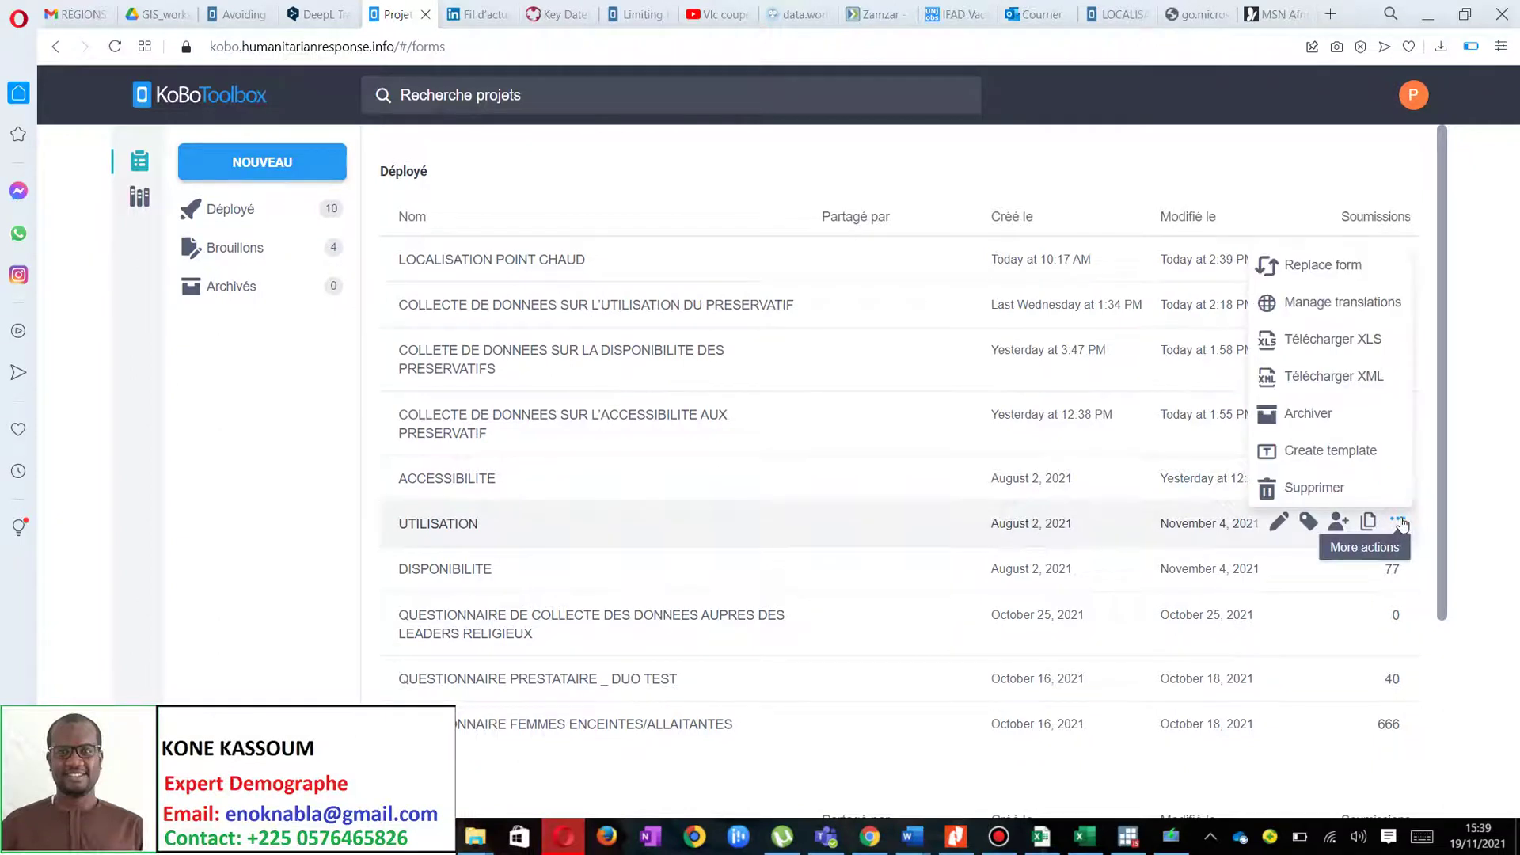
pyautogui.click(1346, 346)
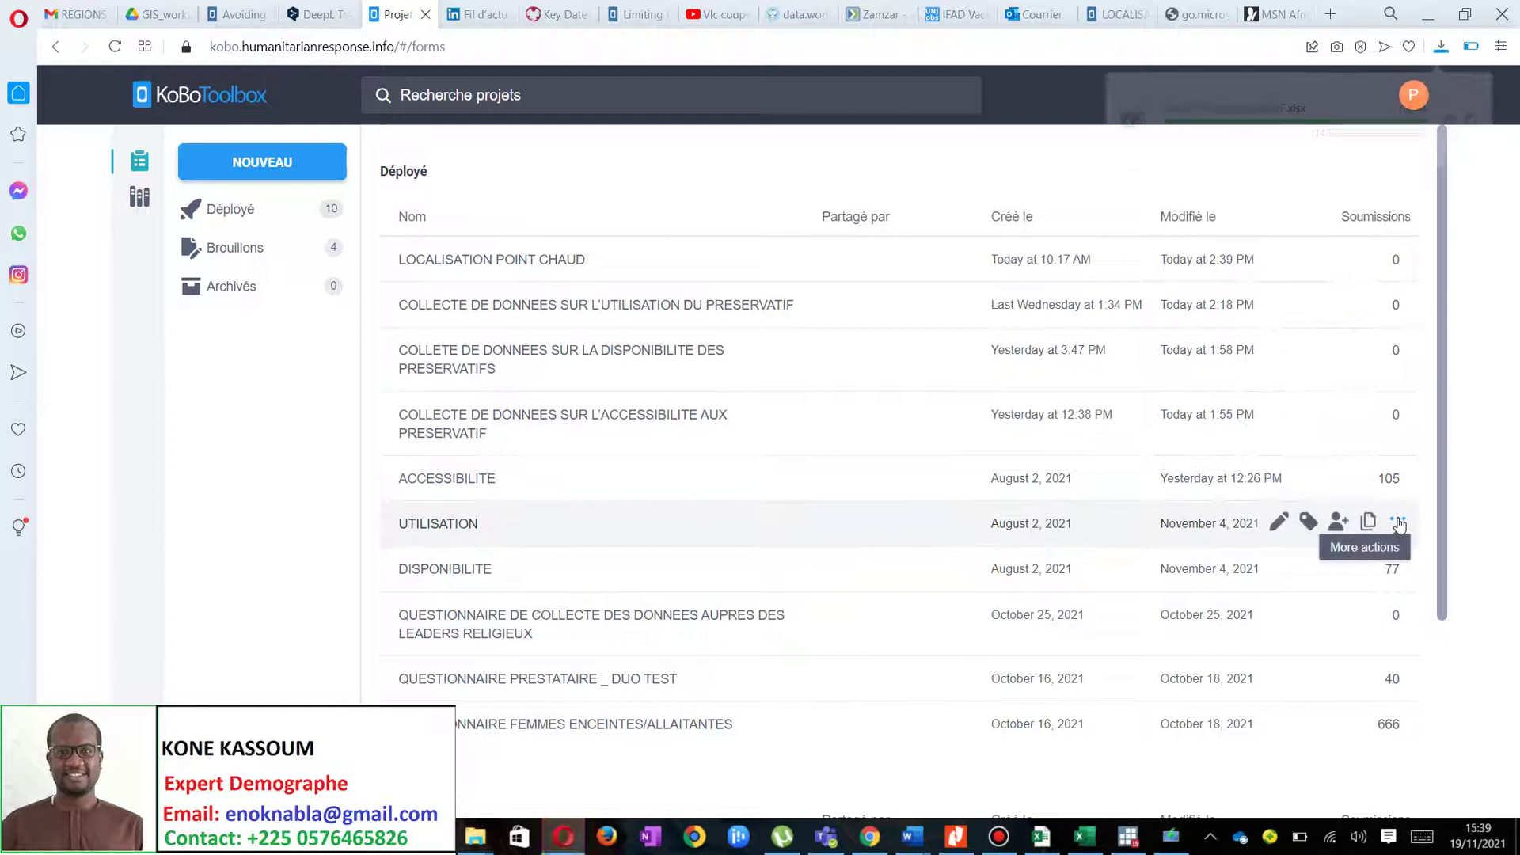
# Move the downloaded form file aWxJPzv8cpdrTeAJwjVf2F from the Téléchargements folder into the KOBO_2_stata folder
pyautogui.click(1475, 124)
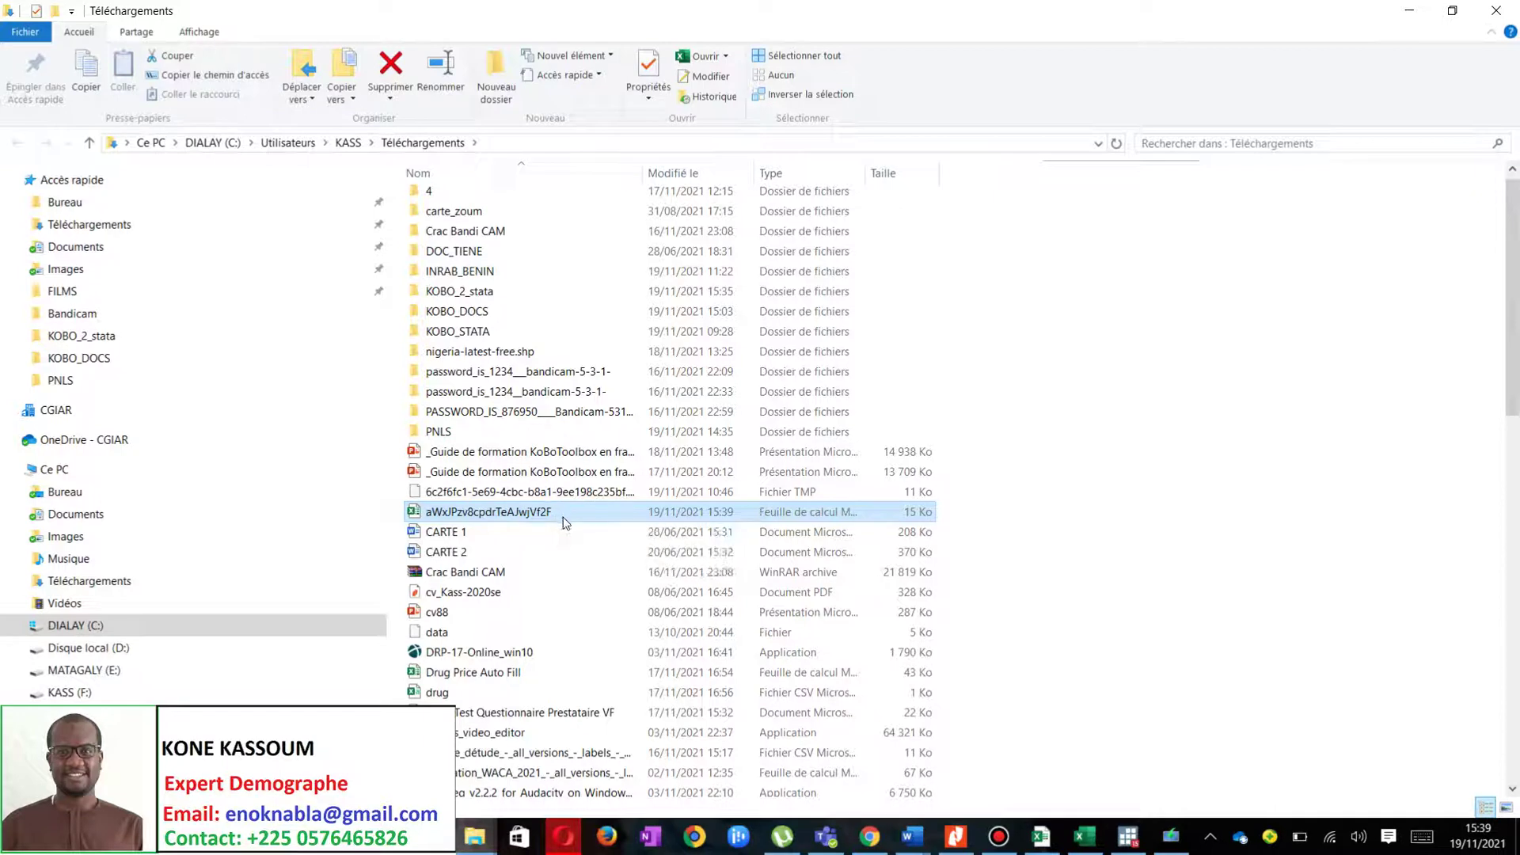
pyautogui.scroll(1, 505, 286)
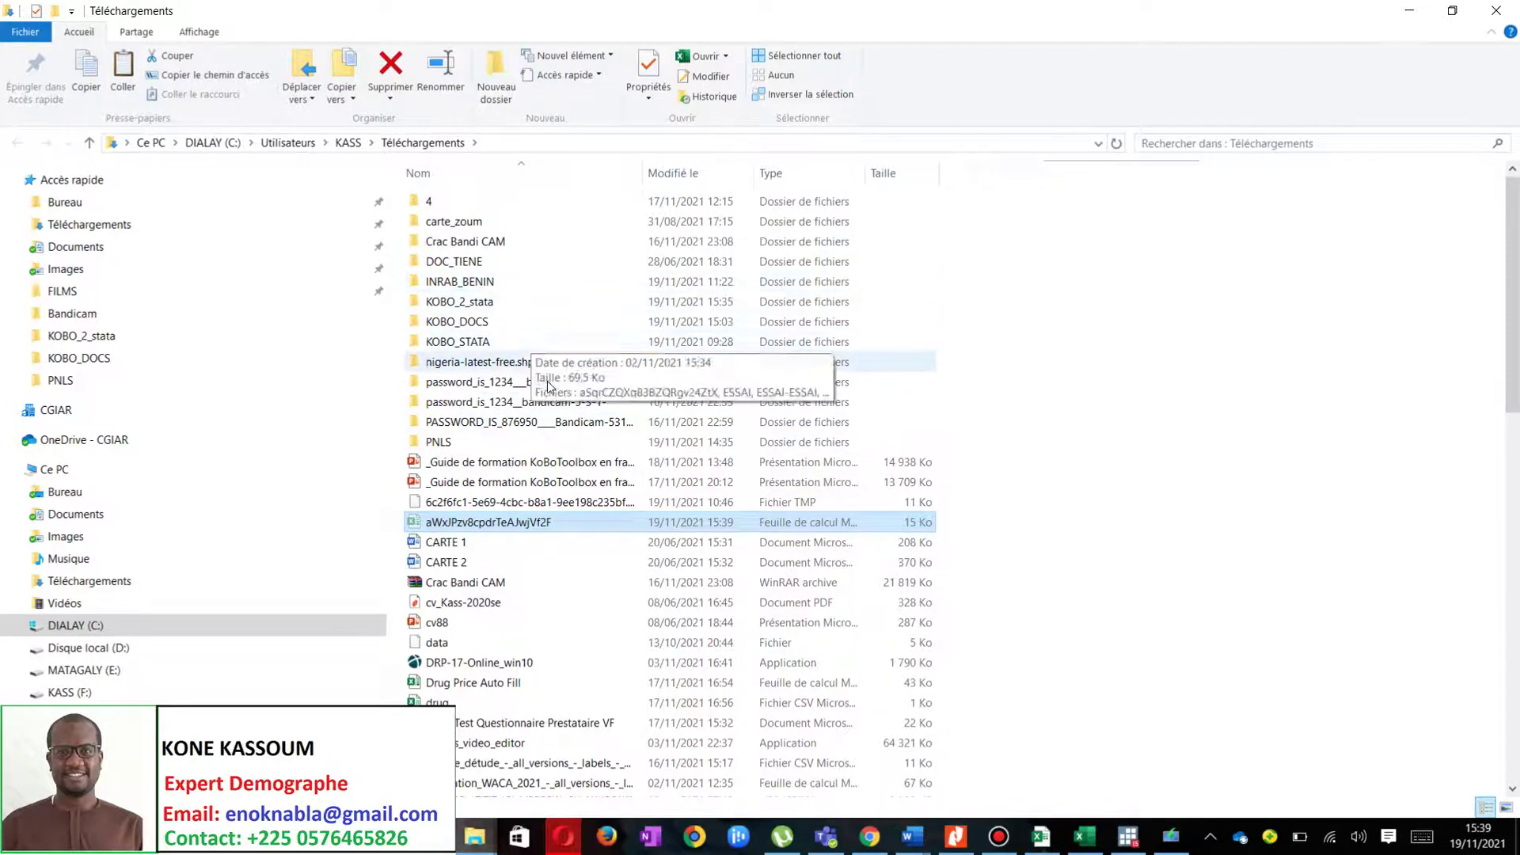
pyautogui.doubleClick(492, 304)
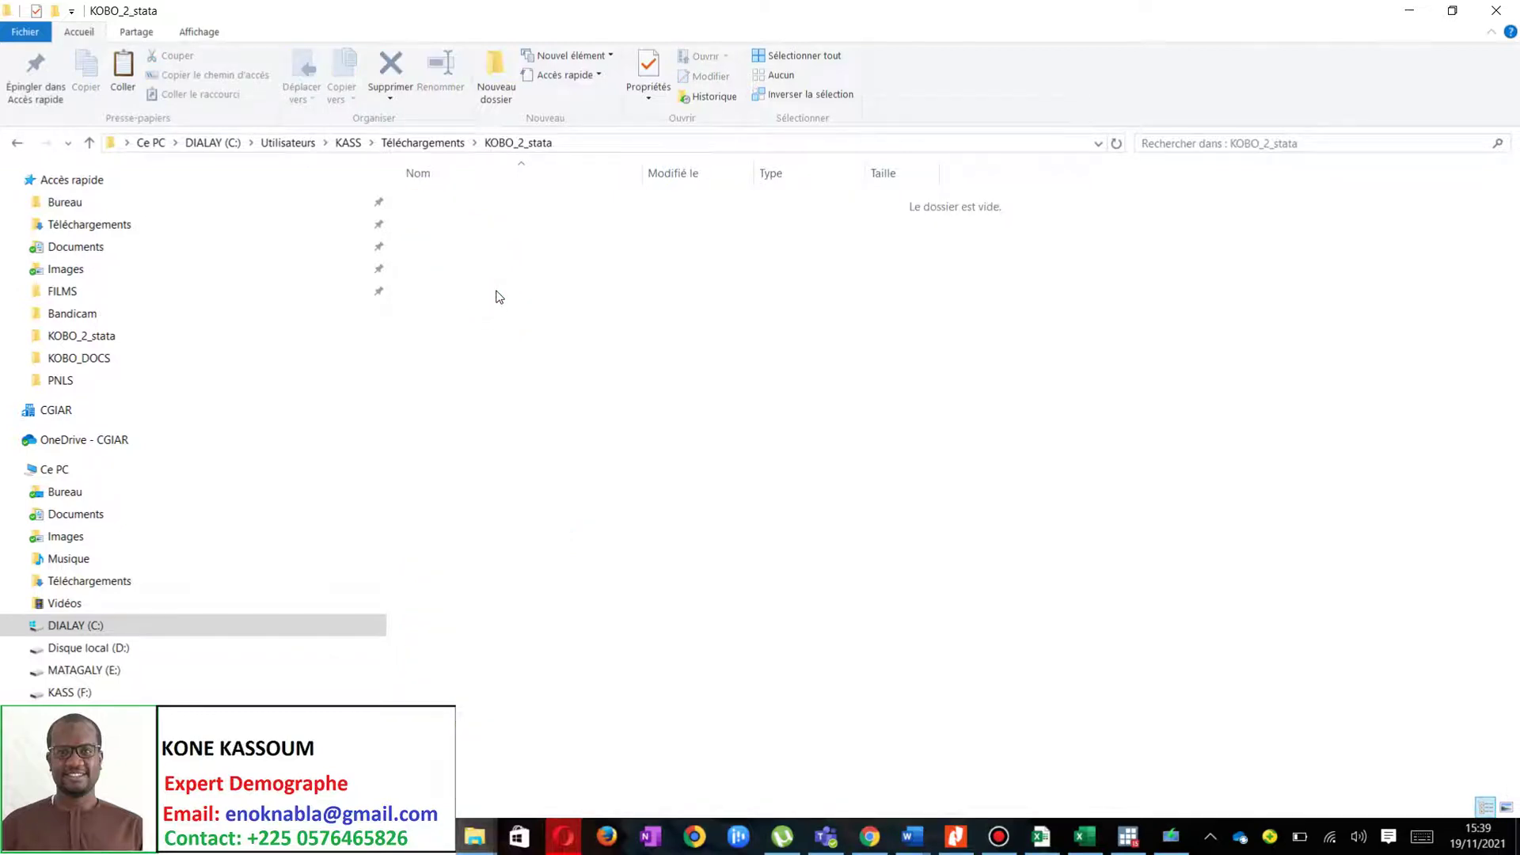
pyautogui.hotkey('ctrl', 'v')
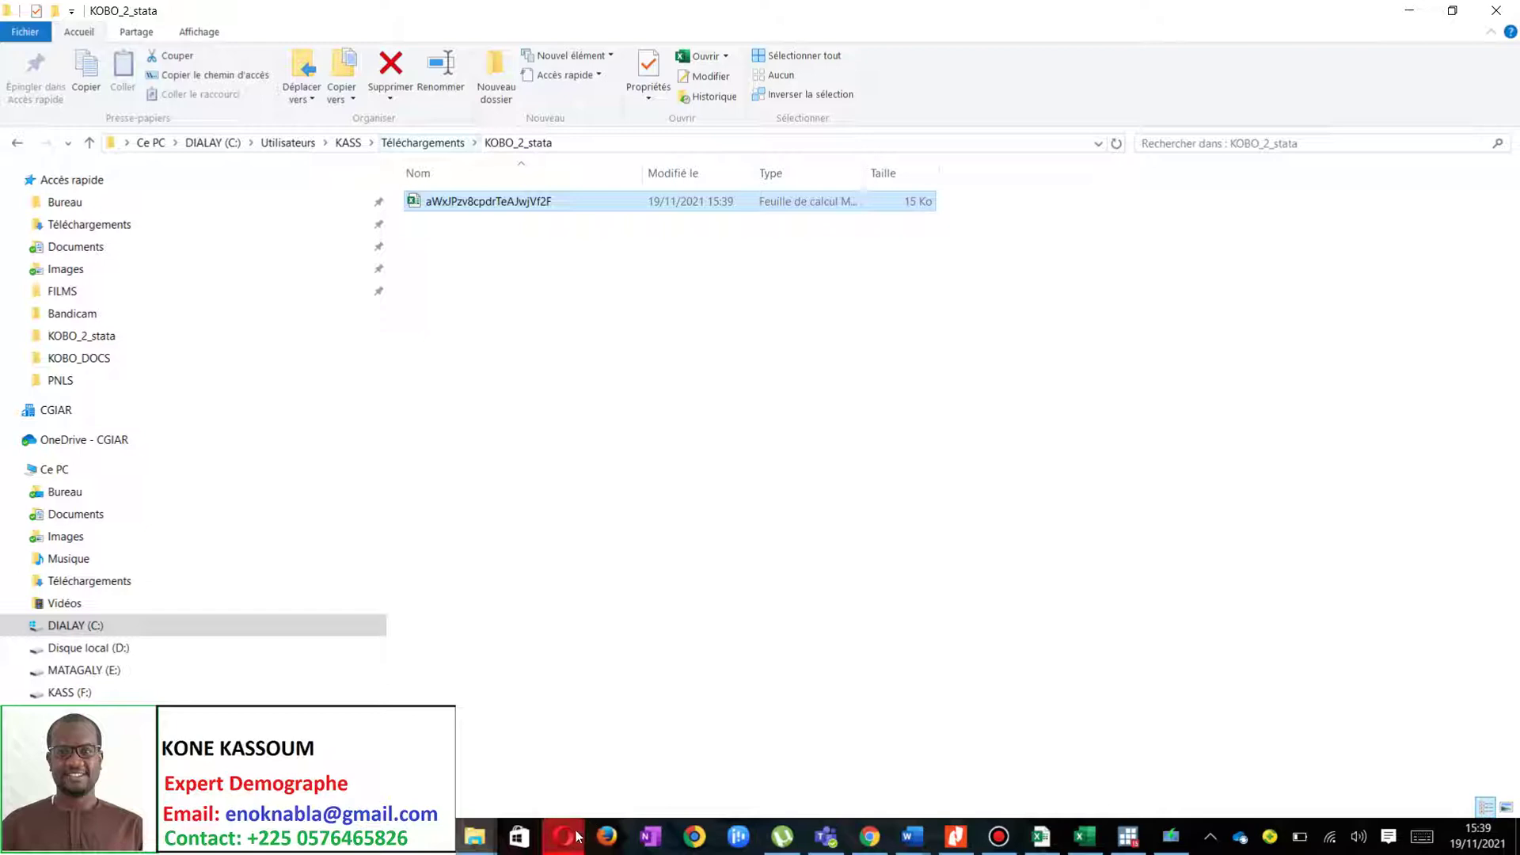
# Return to KoBoToolbox and open the data downloads page of the UTILISATION project
pyautogui.click(582, 768)
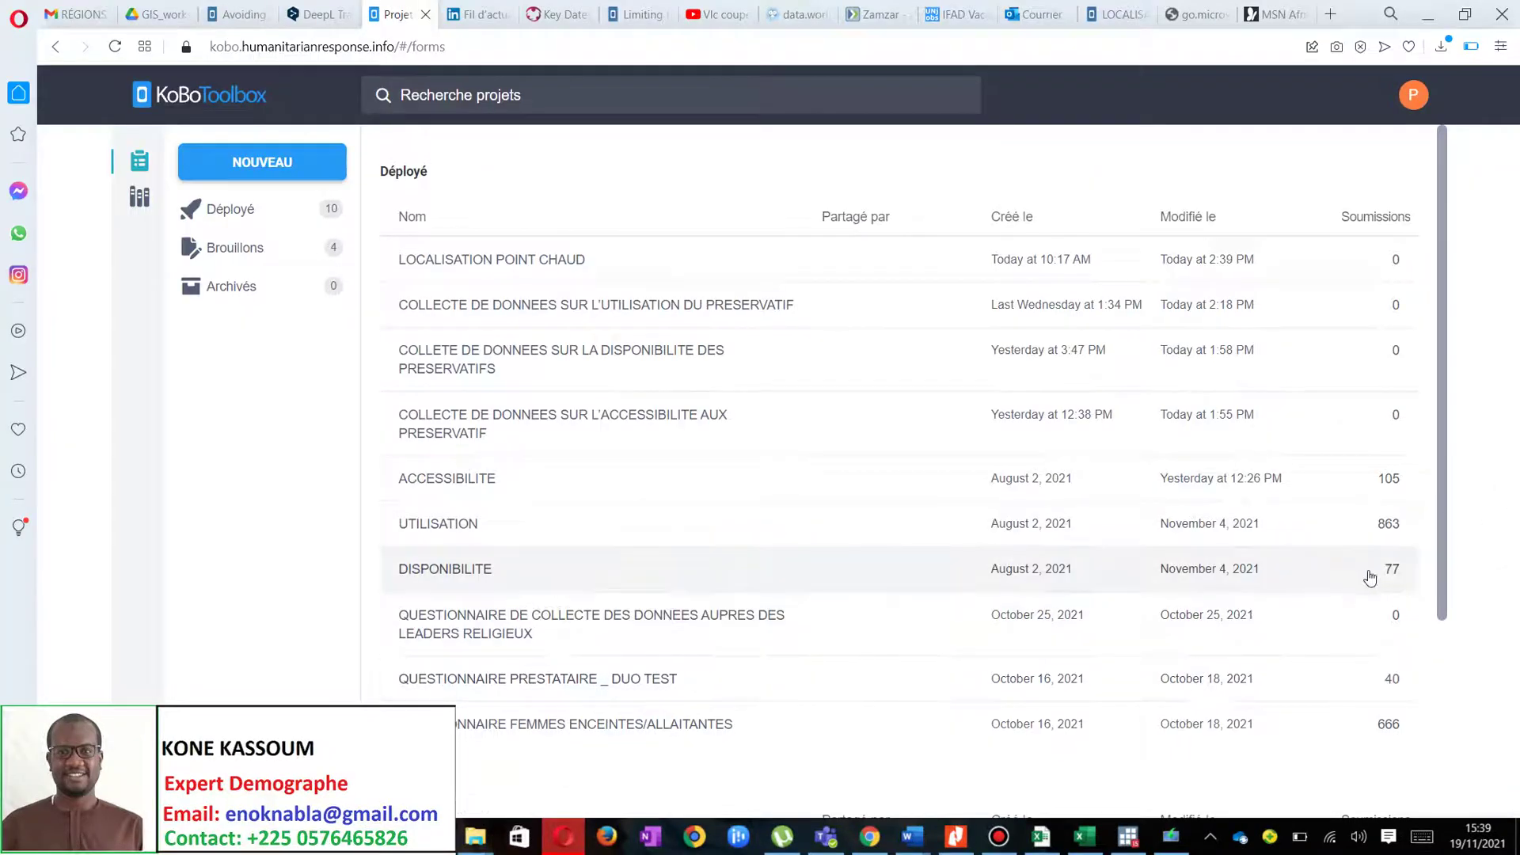
pyautogui.click(807, 527)
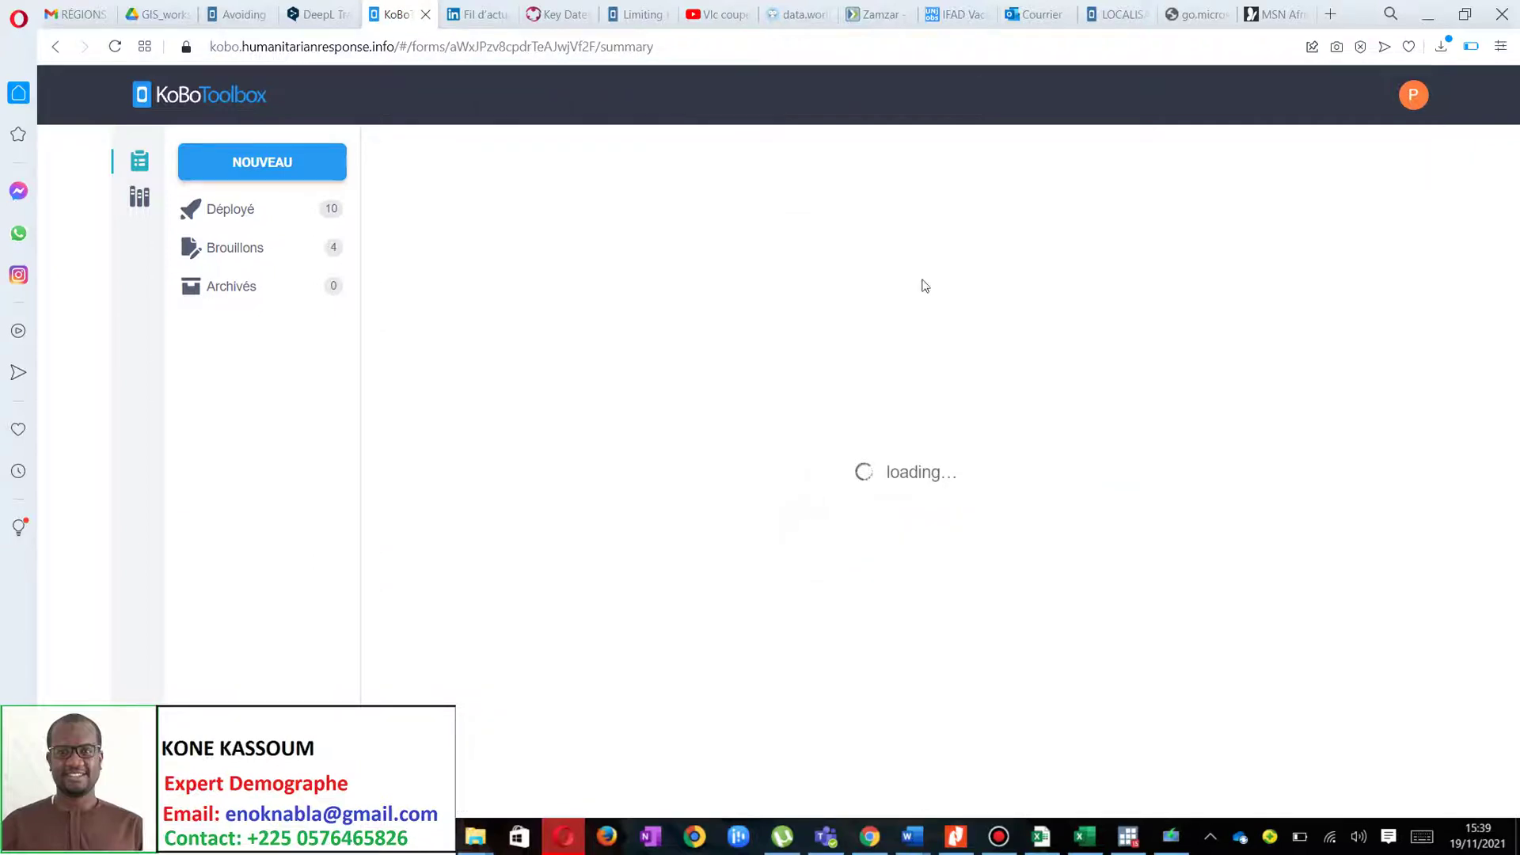
pyautogui.click(926, 147)
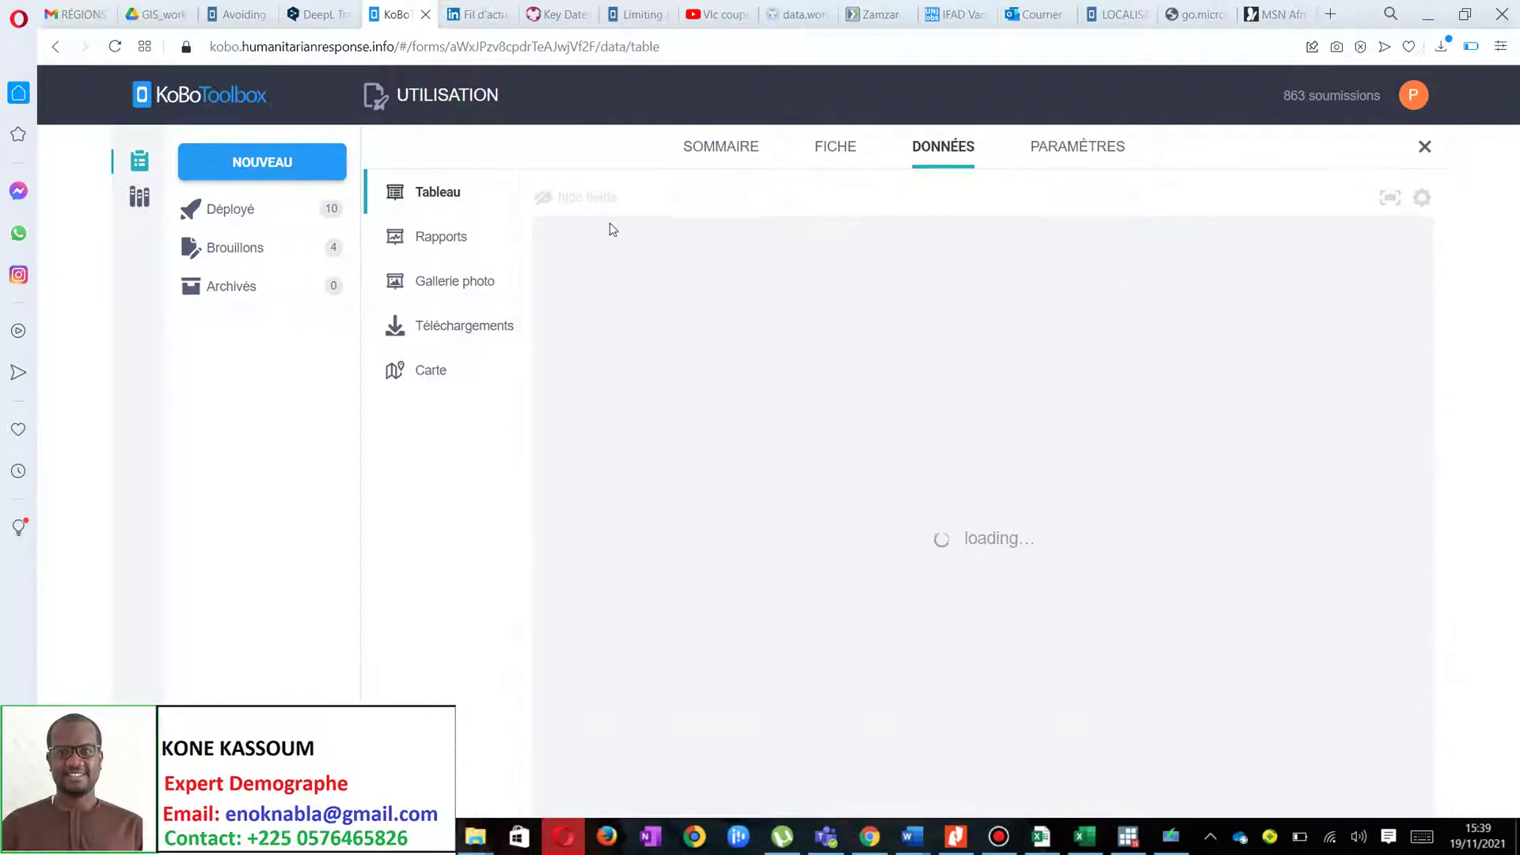
pyautogui.click(446, 335)
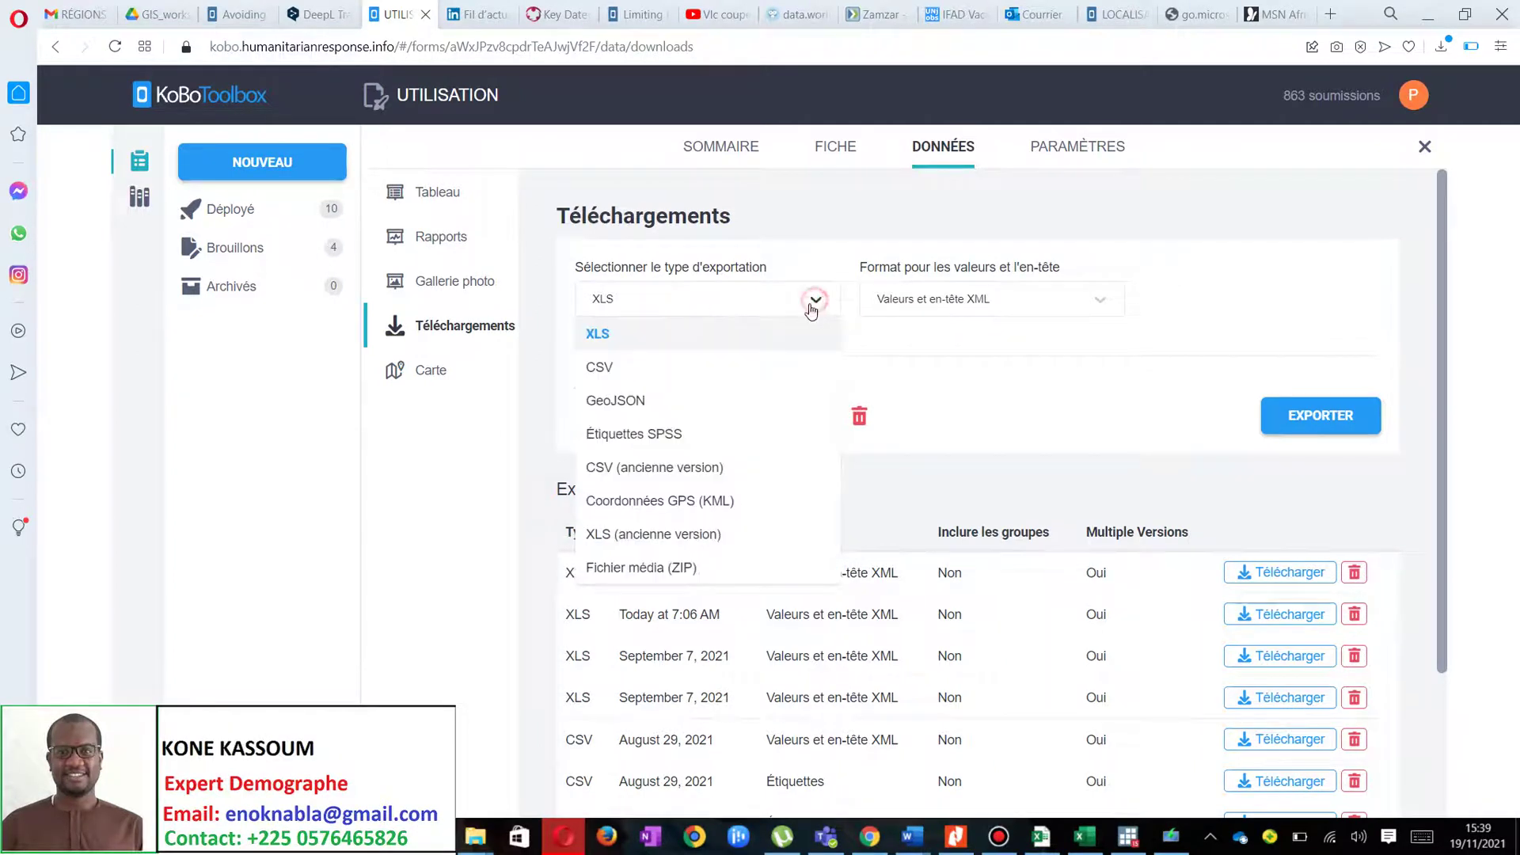
# Export the project data as XLS with the "Valeurs et en-tête XML" format and download the new export
pyautogui.click(631, 335)
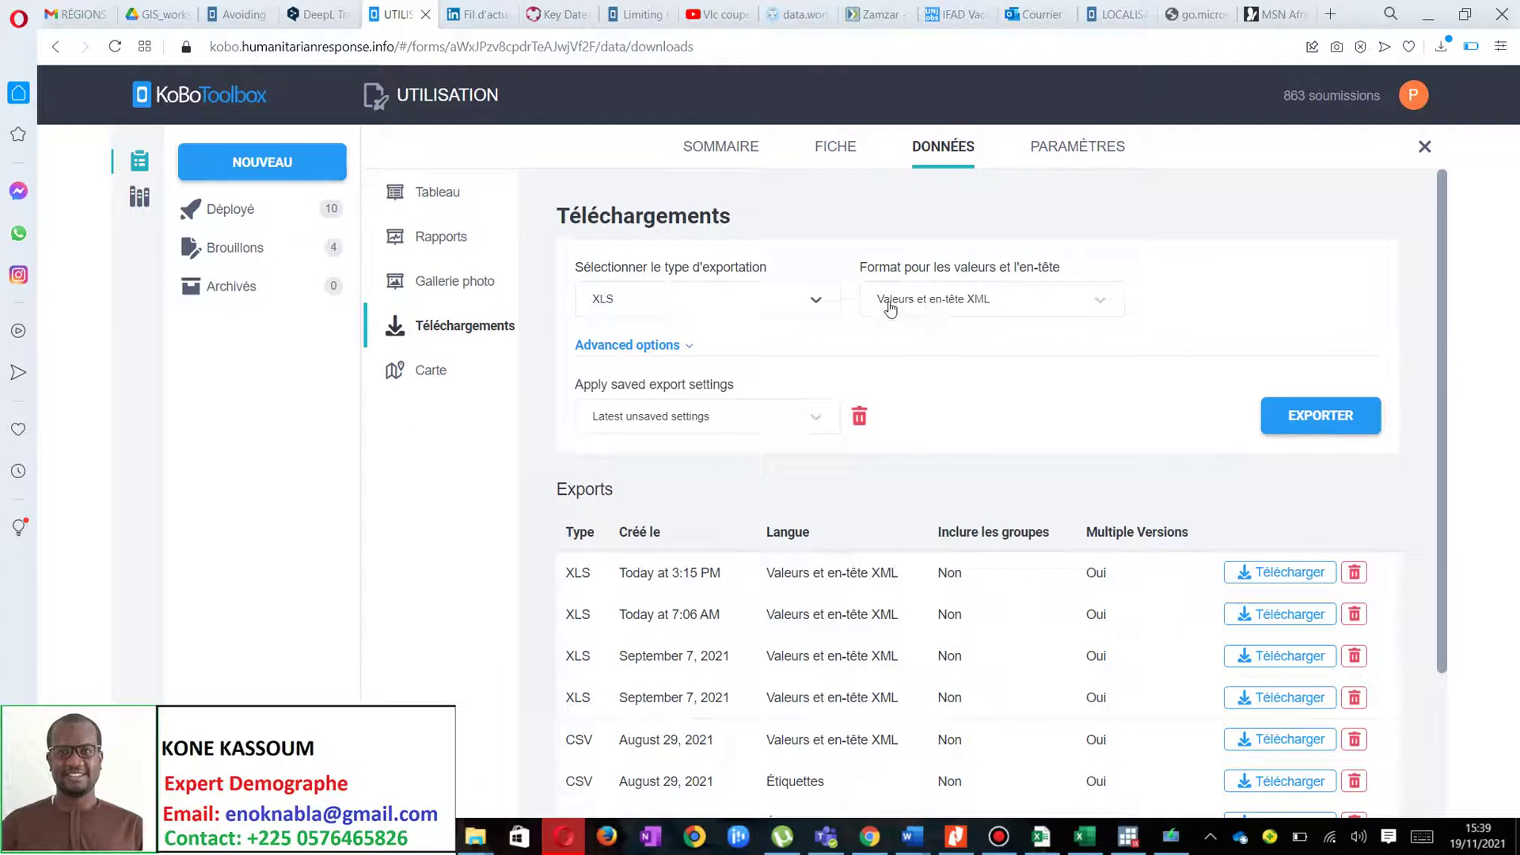
pyautogui.click(1098, 300)
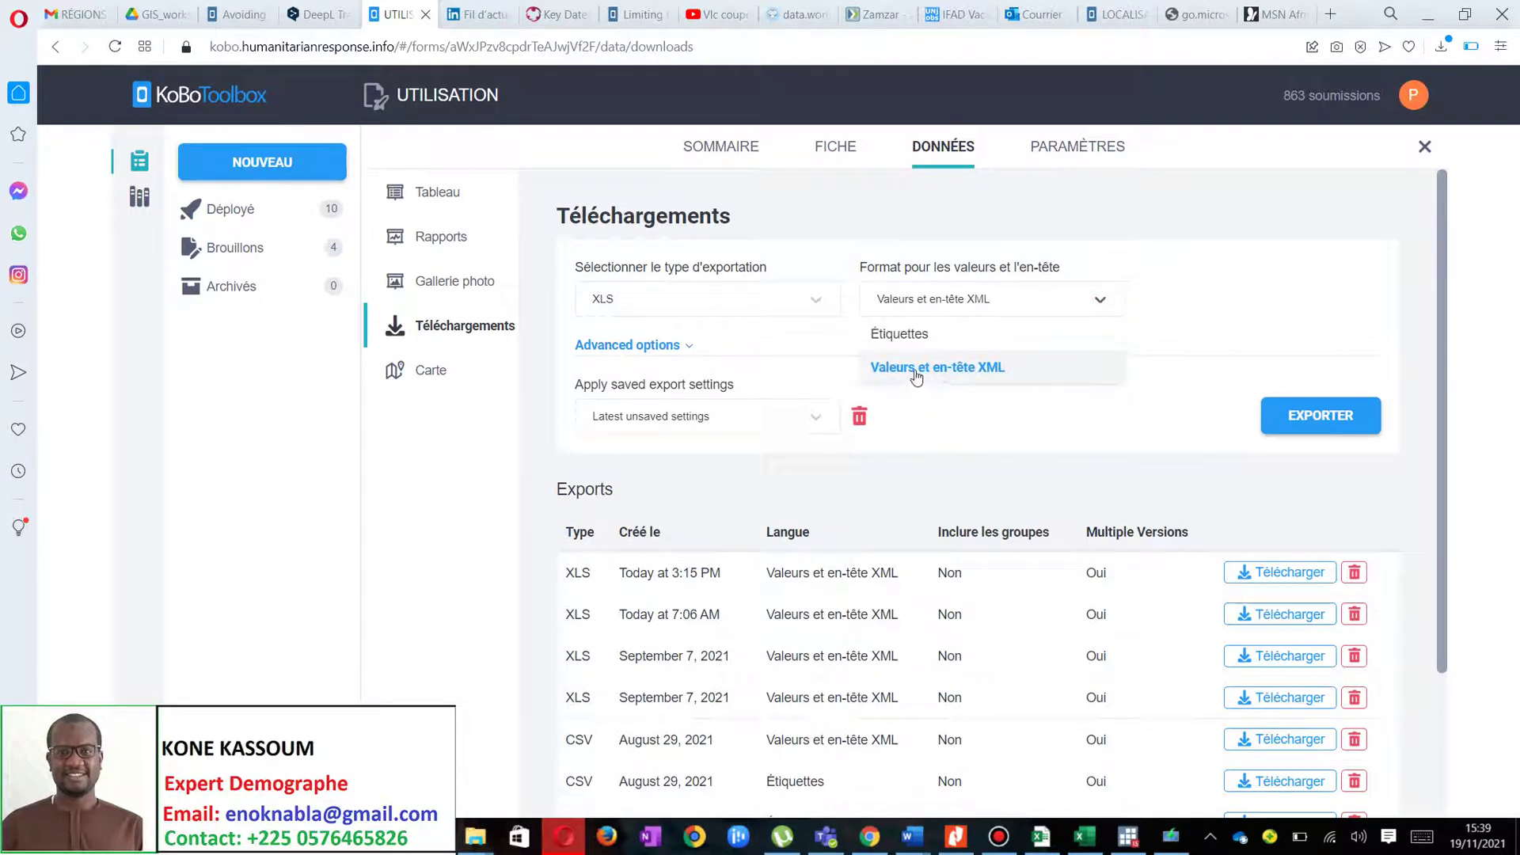
pyautogui.click(955, 369)
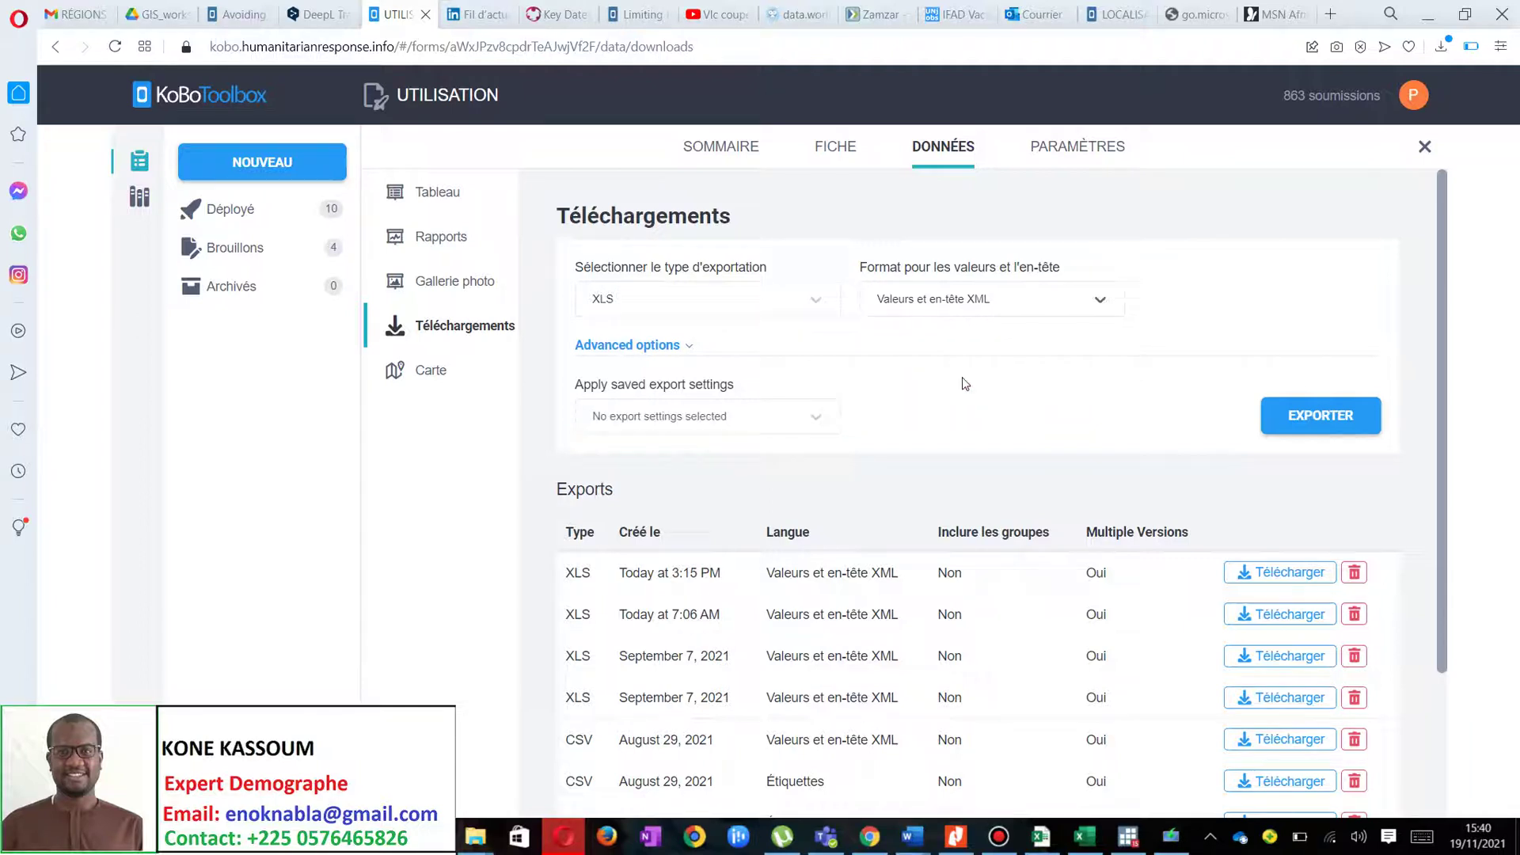
pyautogui.click(1311, 425)
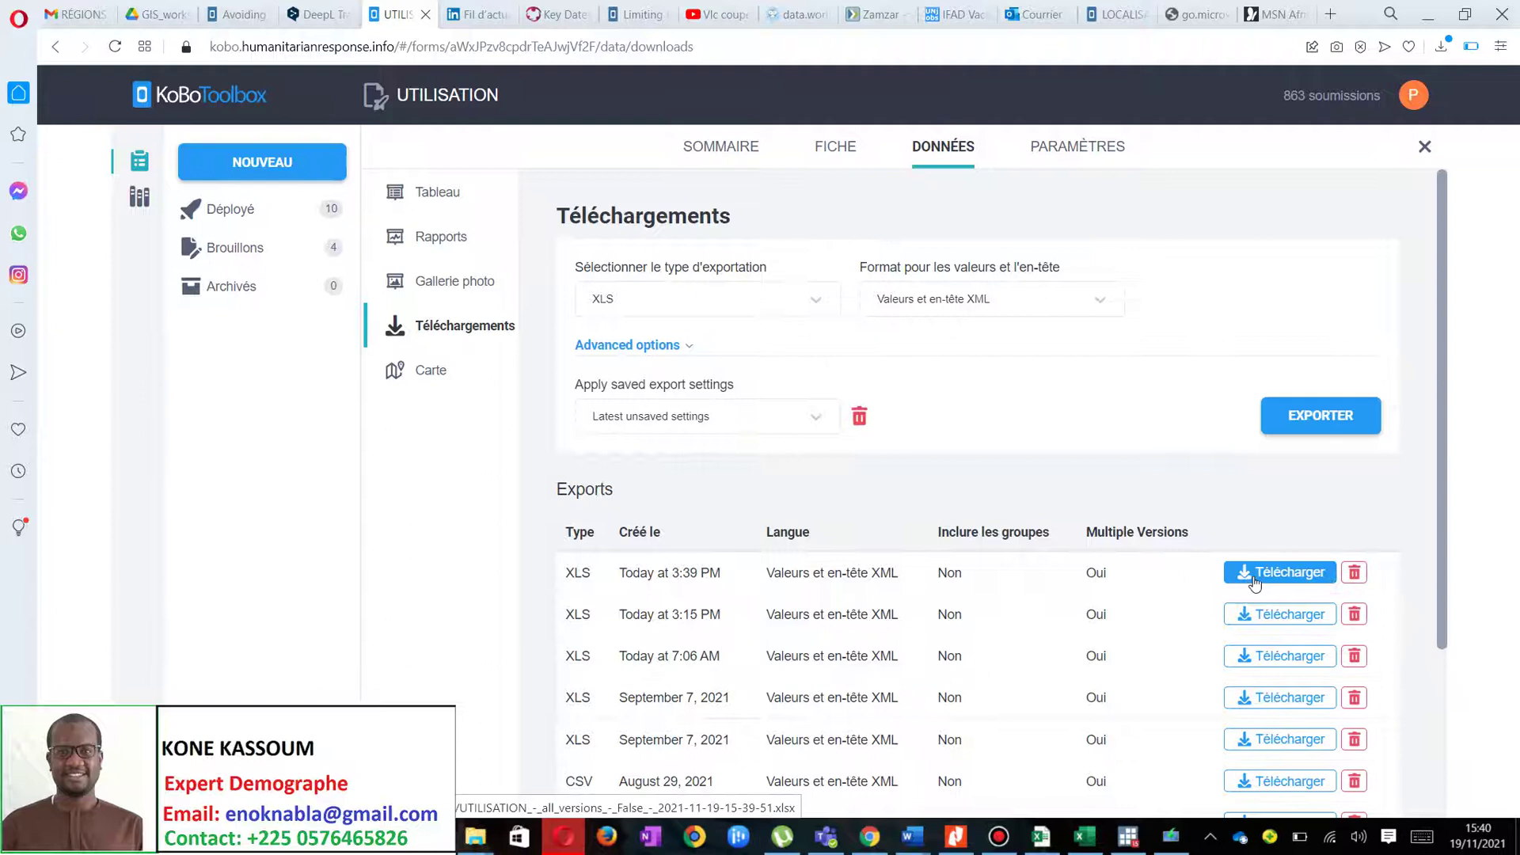
pyautogui.click(1280, 580)
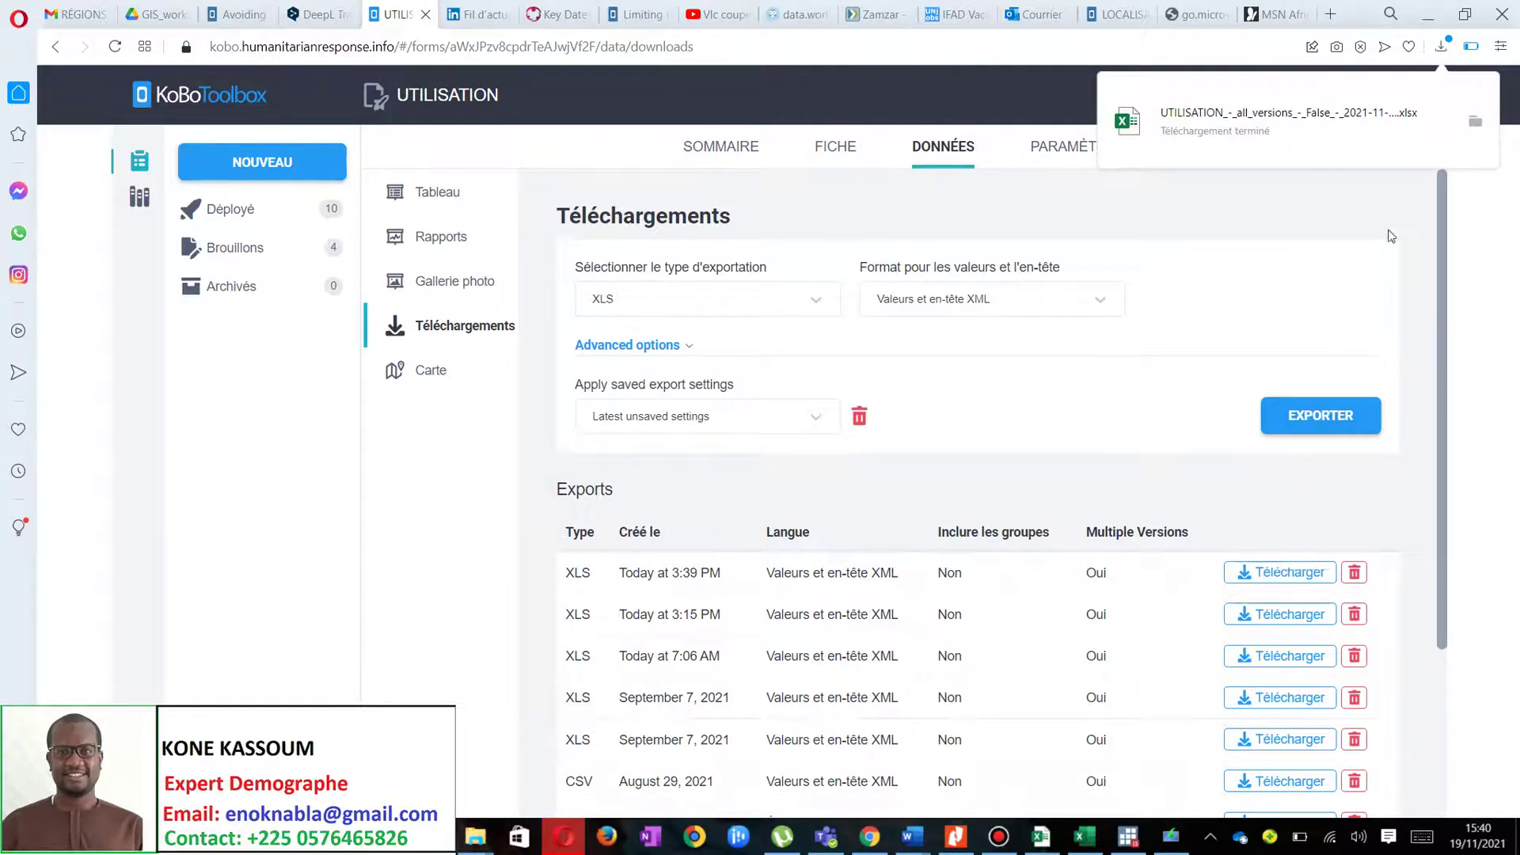
# Move the downloaded UTILISATION data export from the Téléchargements folder into the KOBO_2_stata folder
pyautogui.click(1477, 127)
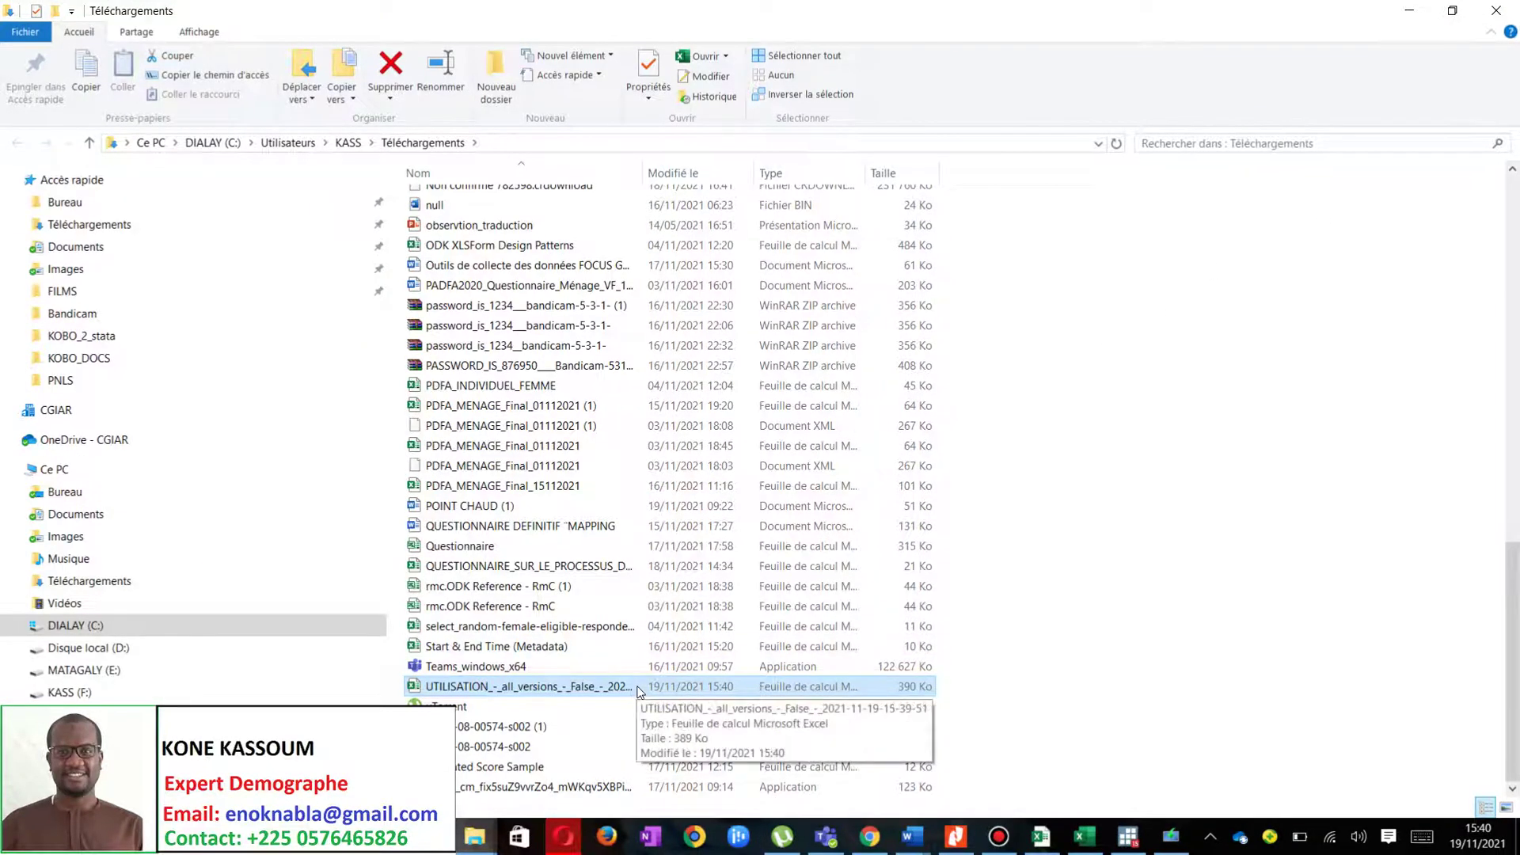
pyautogui.scroll(20, 552, 463)
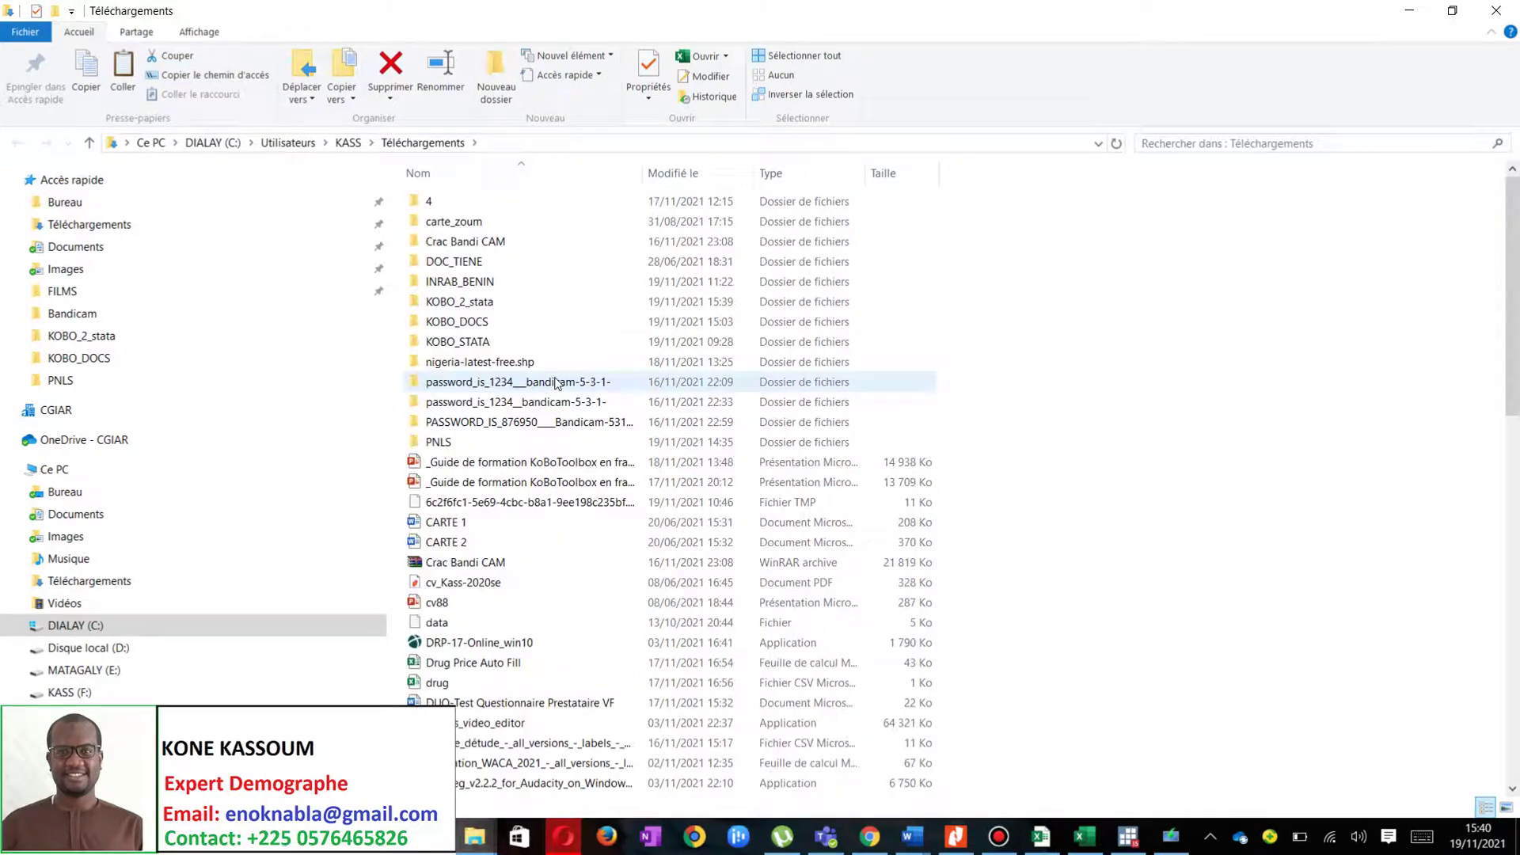
pyautogui.doubleClick(516, 302)
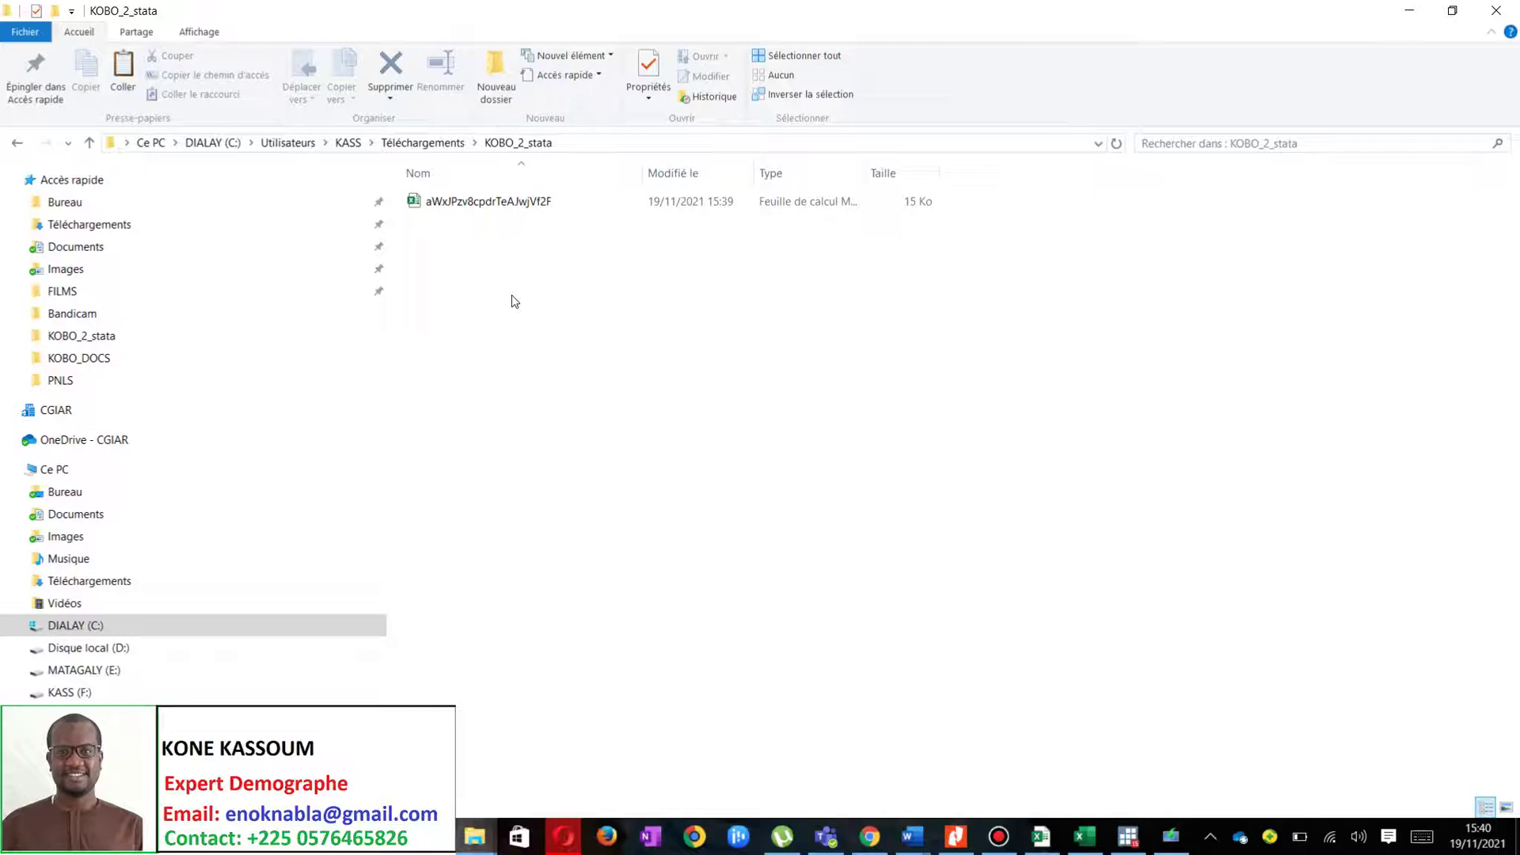
pyautogui.hotkey('ctrl', 'v')
pyautogui.click(621, 395)
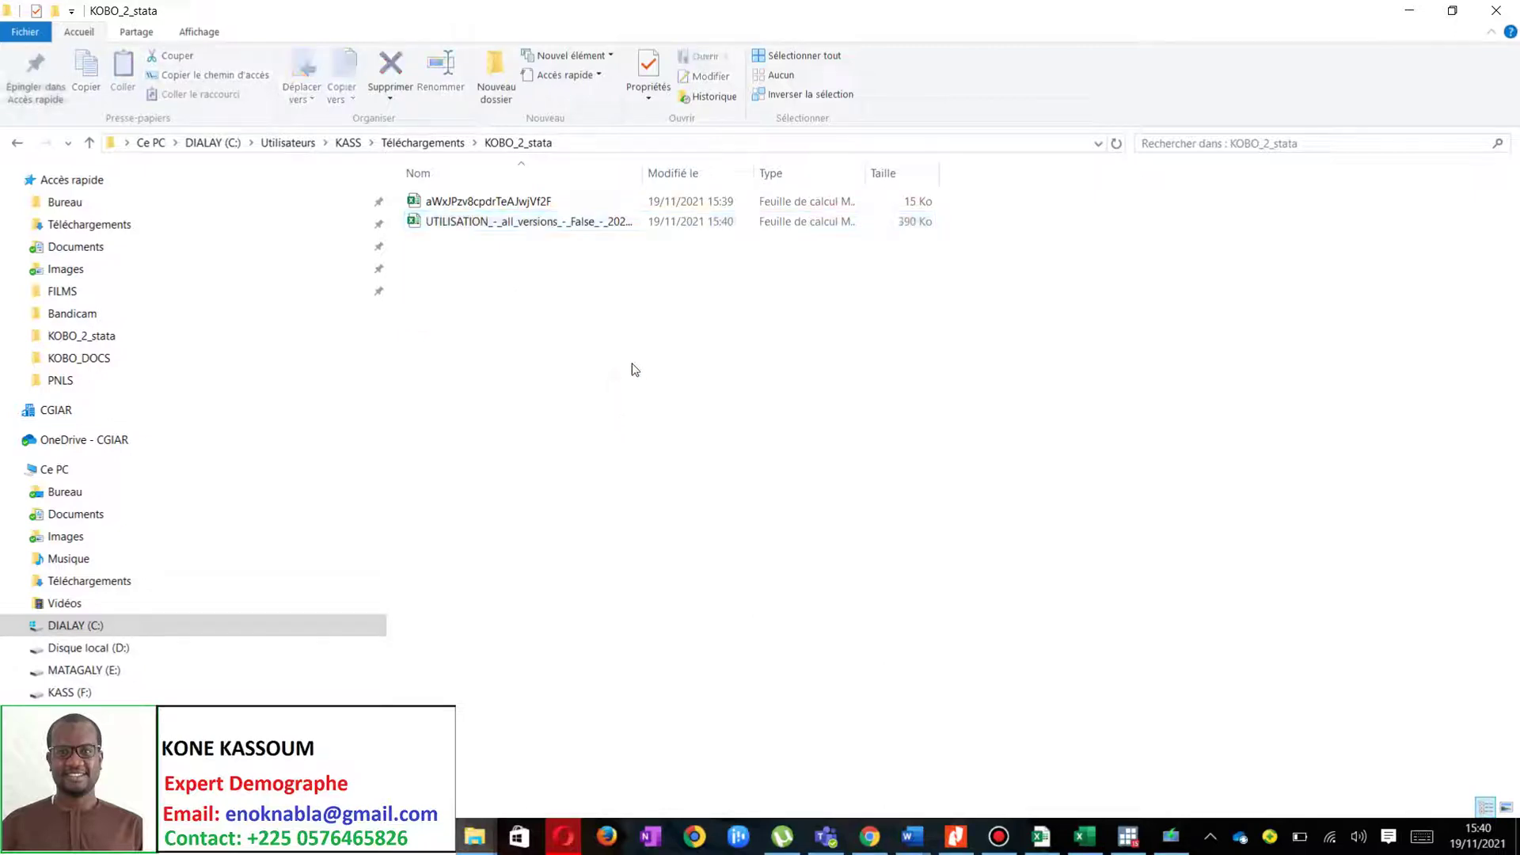
# Open the UTILISATION data export in Excel, examine its variable headers and coded responses, and close it
pyautogui.moveTo(644, 170); pyautogui.dragTo(826, 214)
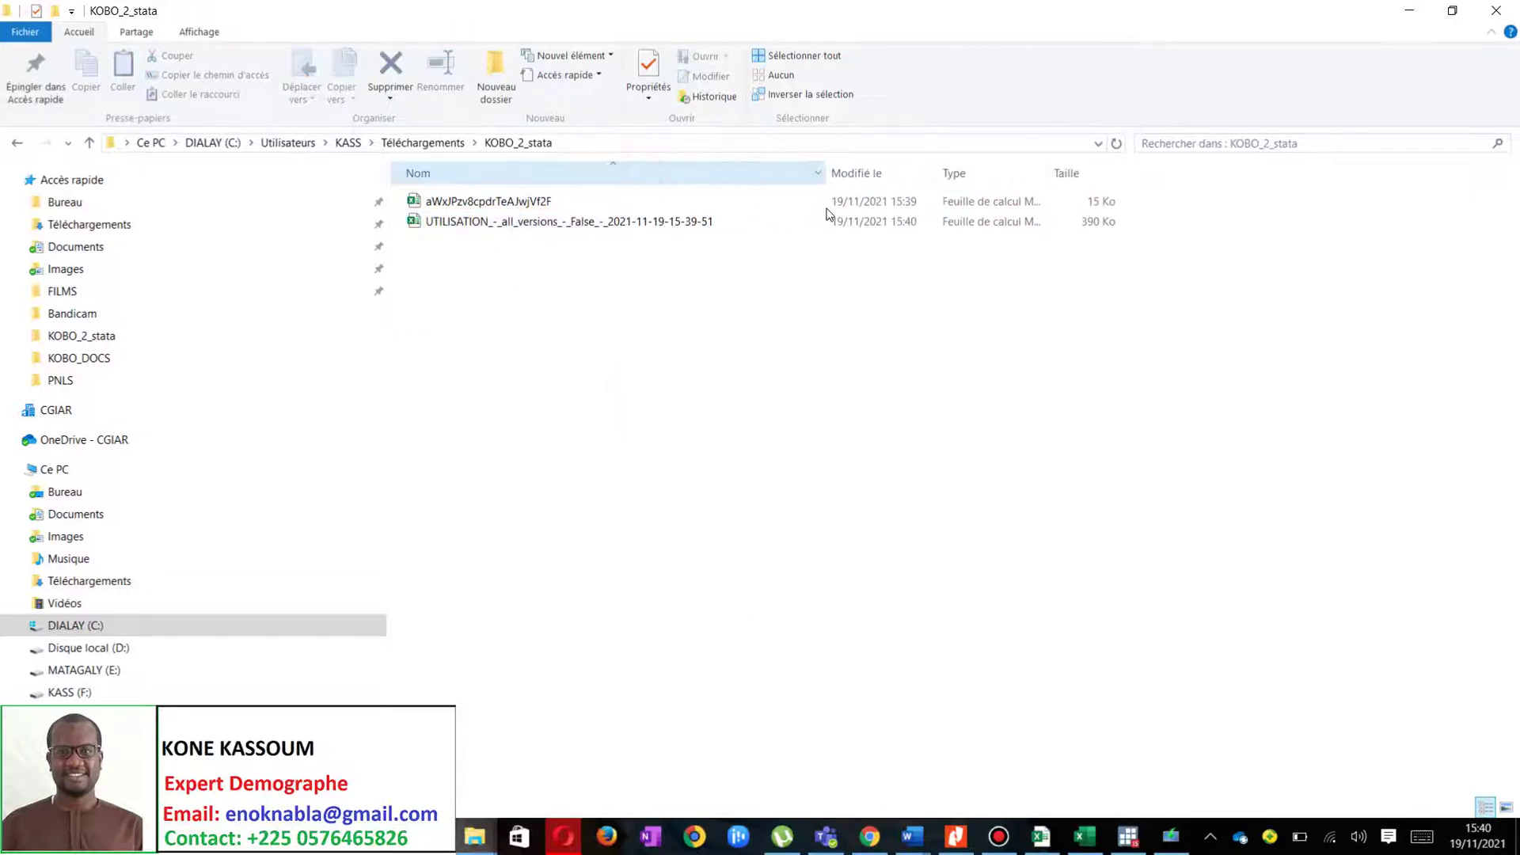
pyautogui.click(644, 225)
pyautogui.doubleClick(645, 227)
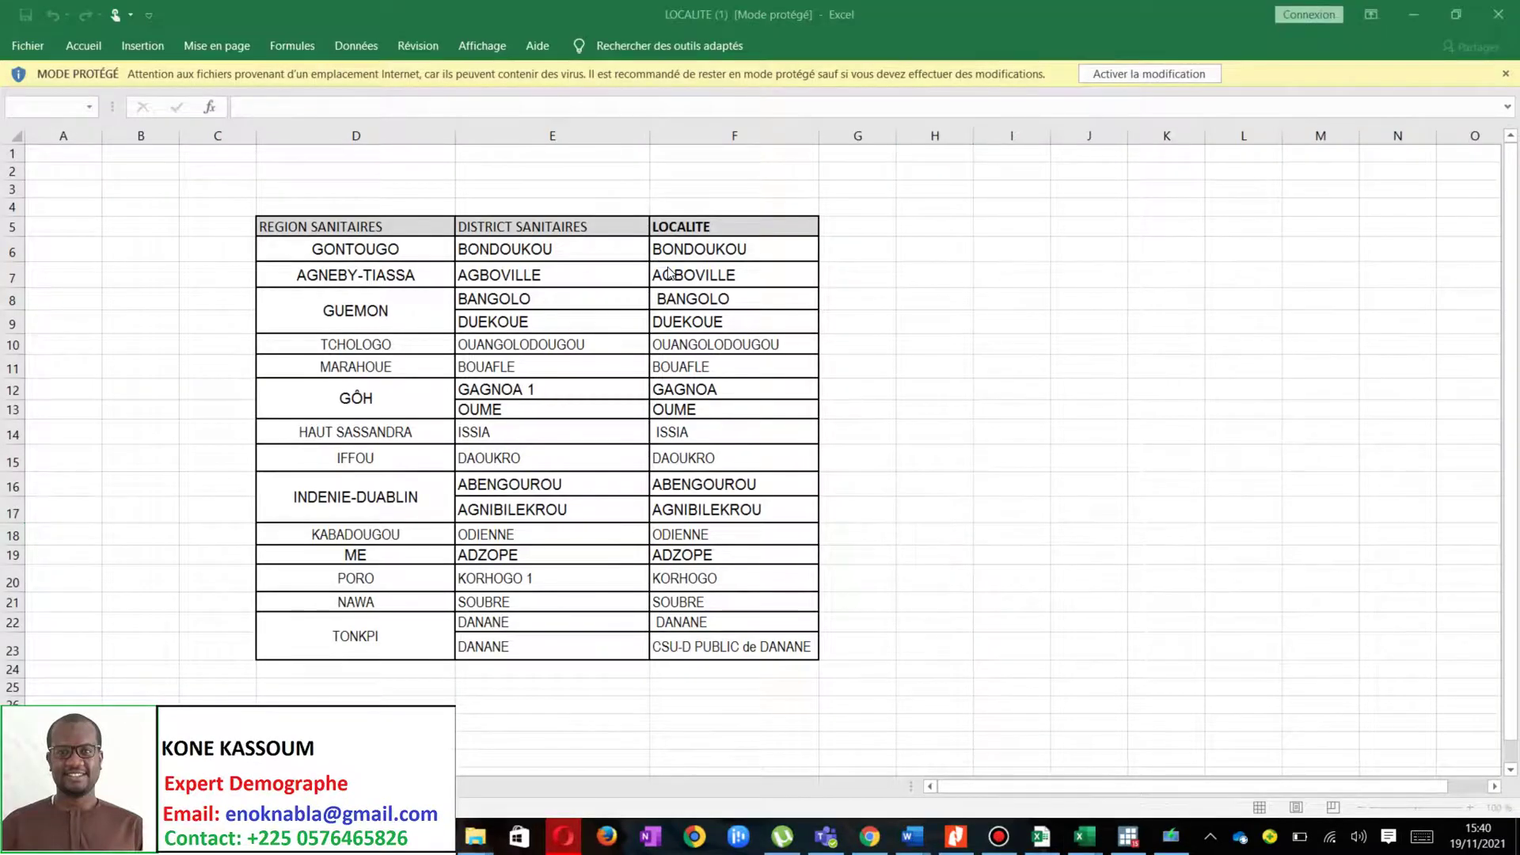
pyautogui.click(667, 277)
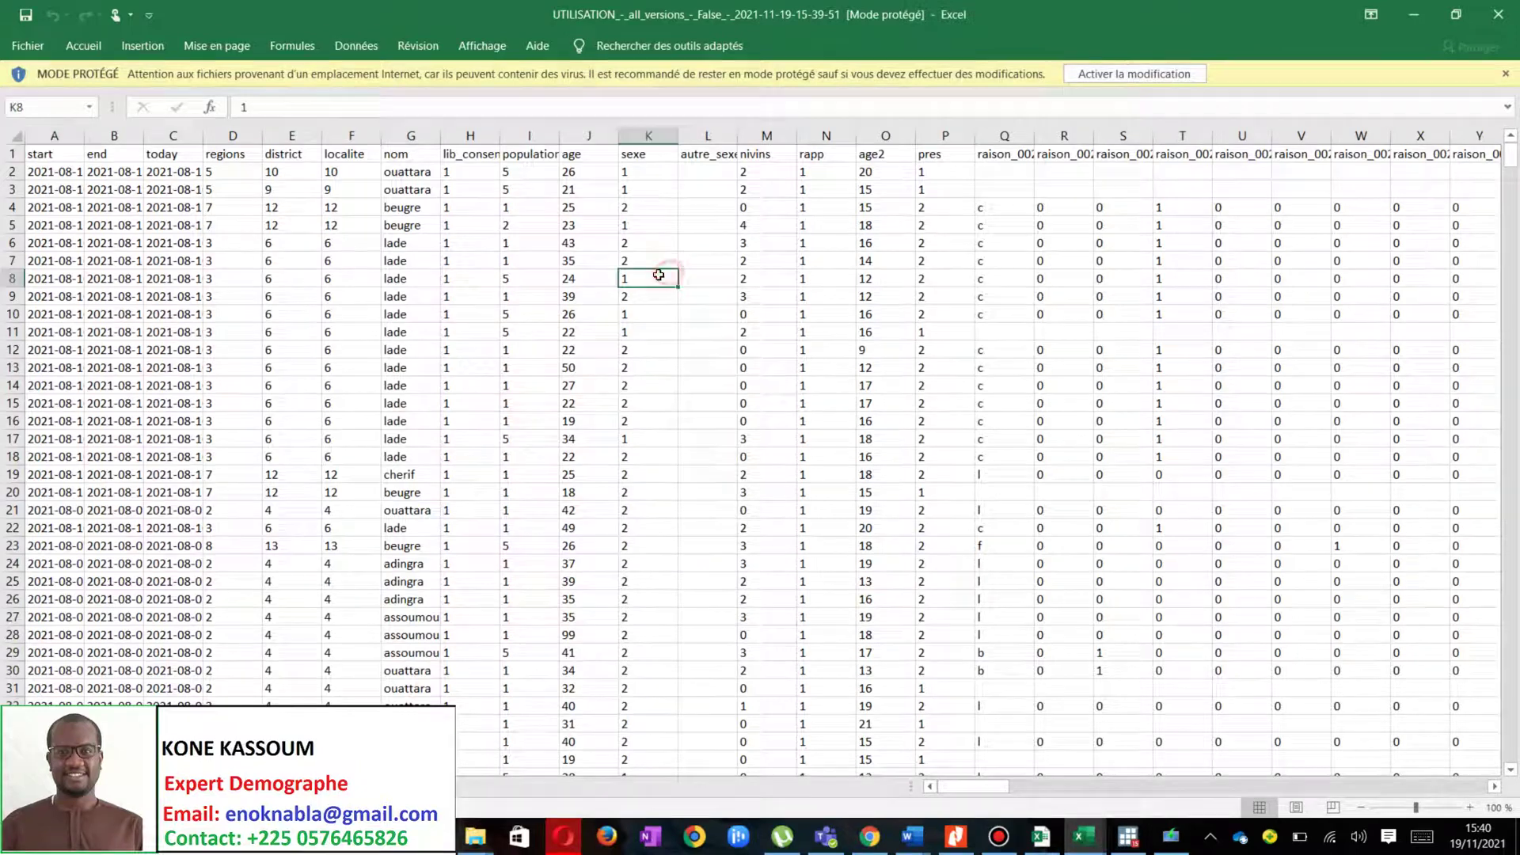
pyautogui.click(73, 155)
pyautogui.click(244, 155)
pyautogui.click(381, 166)
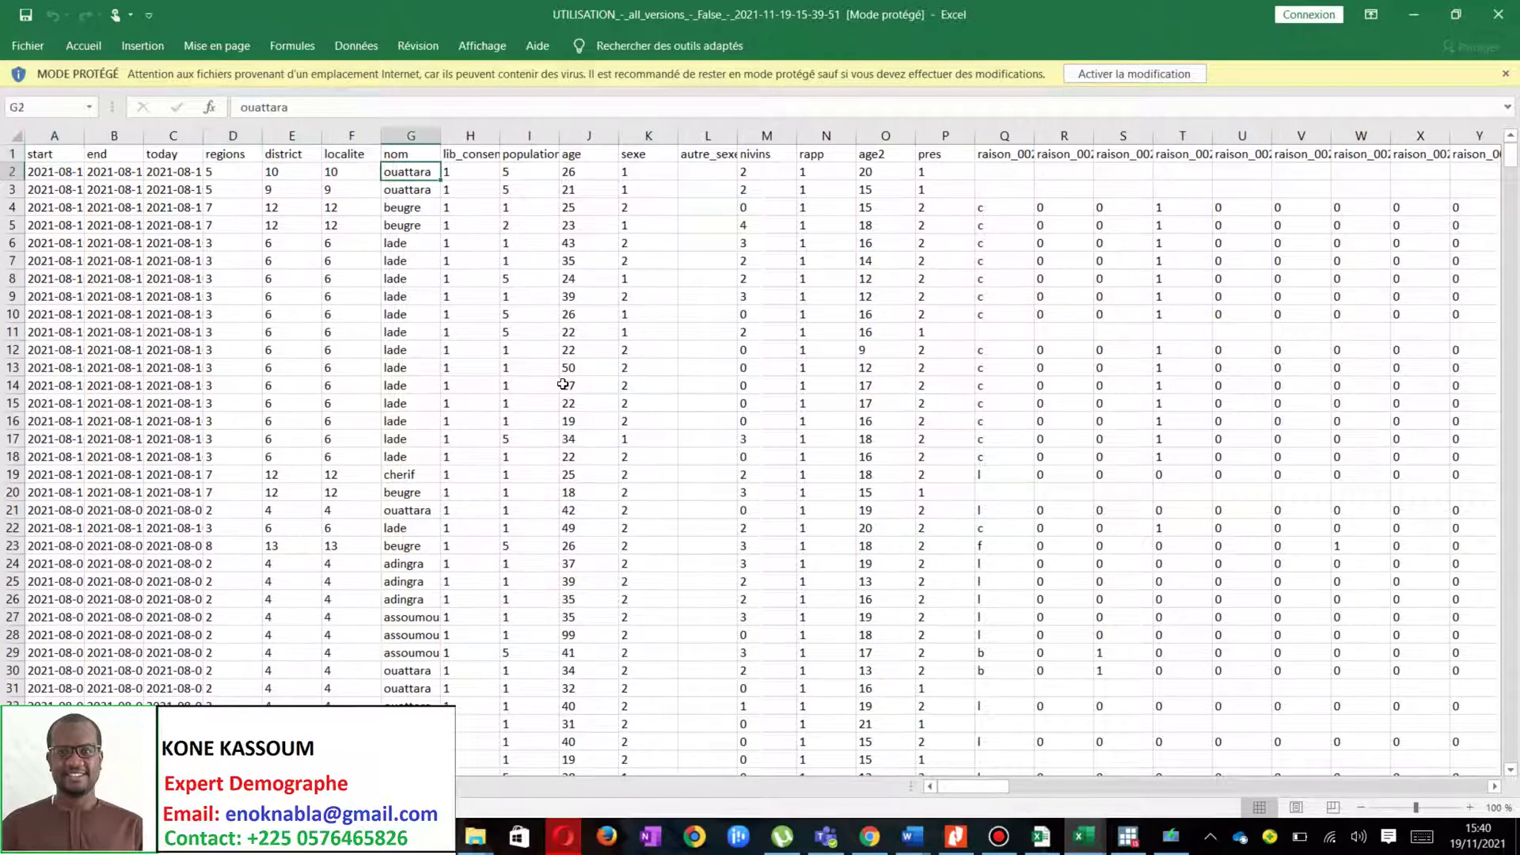
pyautogui.scroll(-7, 559, 383)
pyautogui.scroll(7, 594, 392)
pyautogui.click(1088, 312)
pyautogui.click(821, 309)
pyautogui.click(589, 239)
pyautogui.click(453, 209)
pyautogui.click(503, 293)
pyautogui.click(1140, 364)
pyautogui.click(1225, 283)
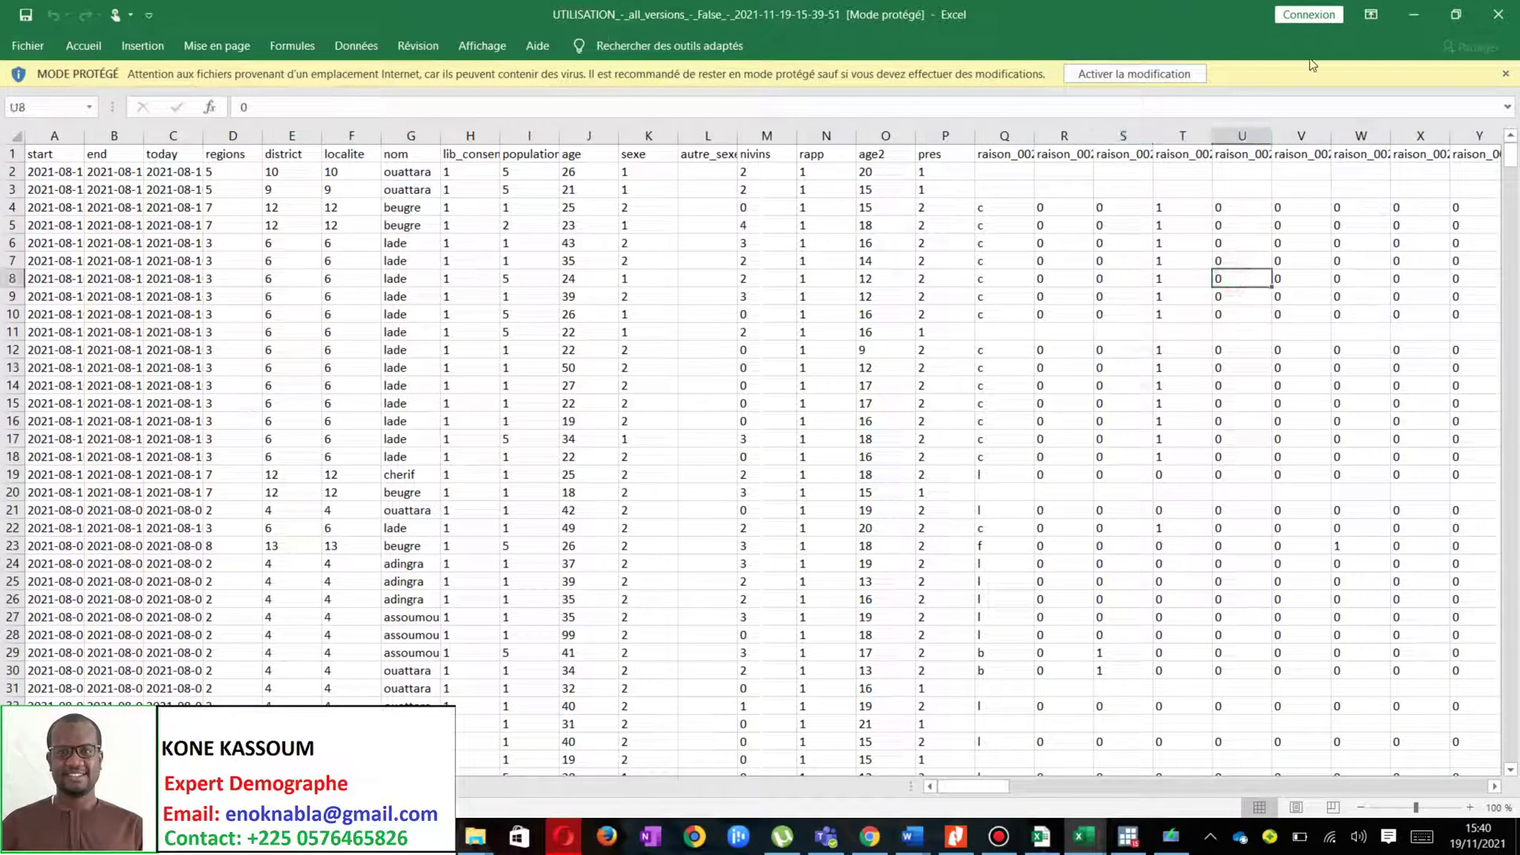
pyautogui.scroll(-5, 1050, 288)
pyautogui.scroll(5, 1042, 291)
pyautogui.click(869, 165)
pyautogui.click(672, 207)
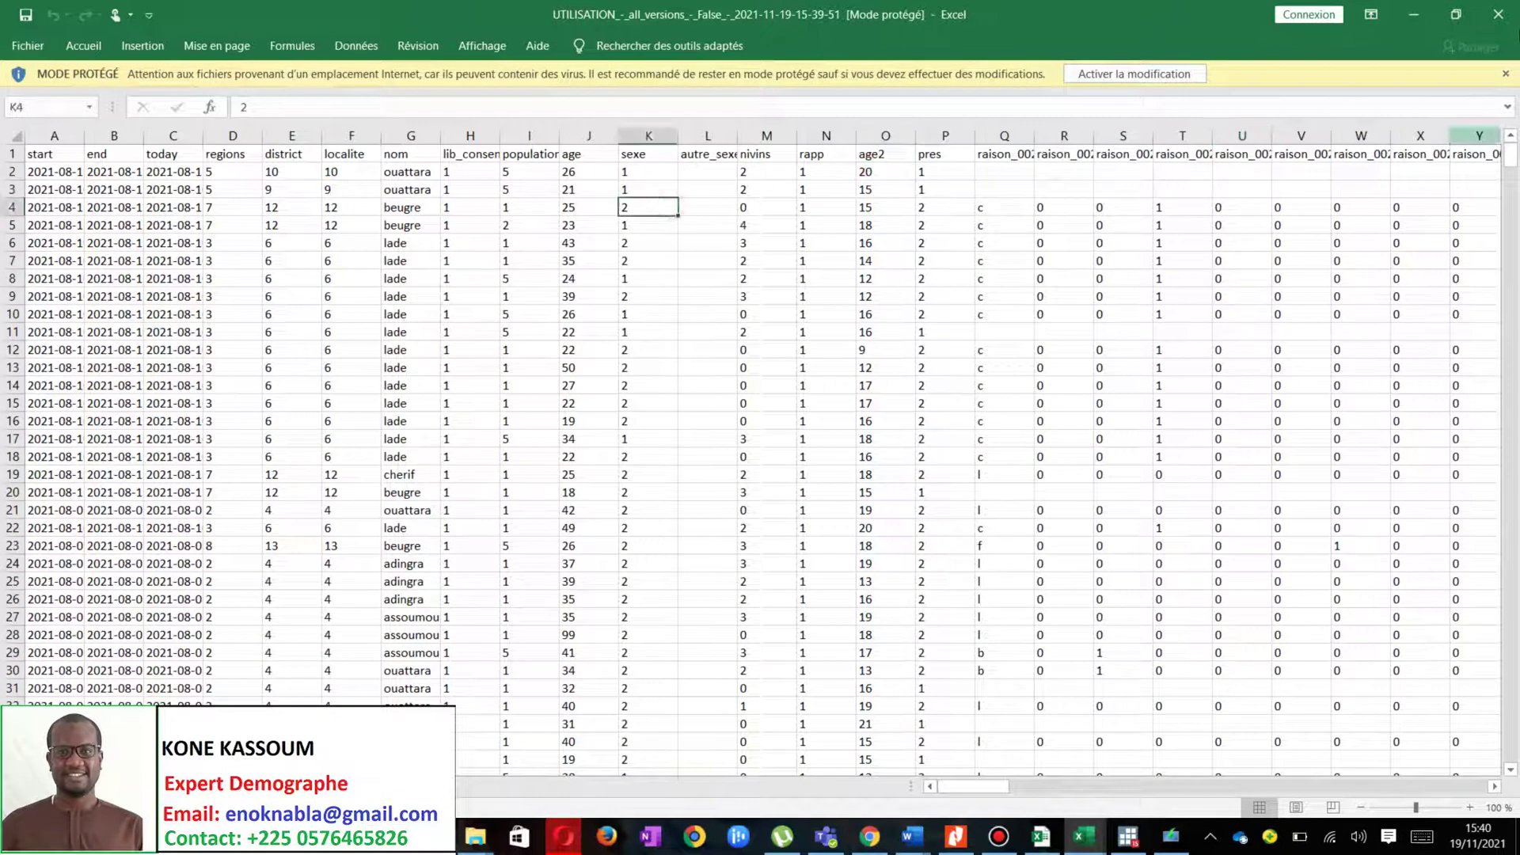
pyautogui.click(1494, 18)
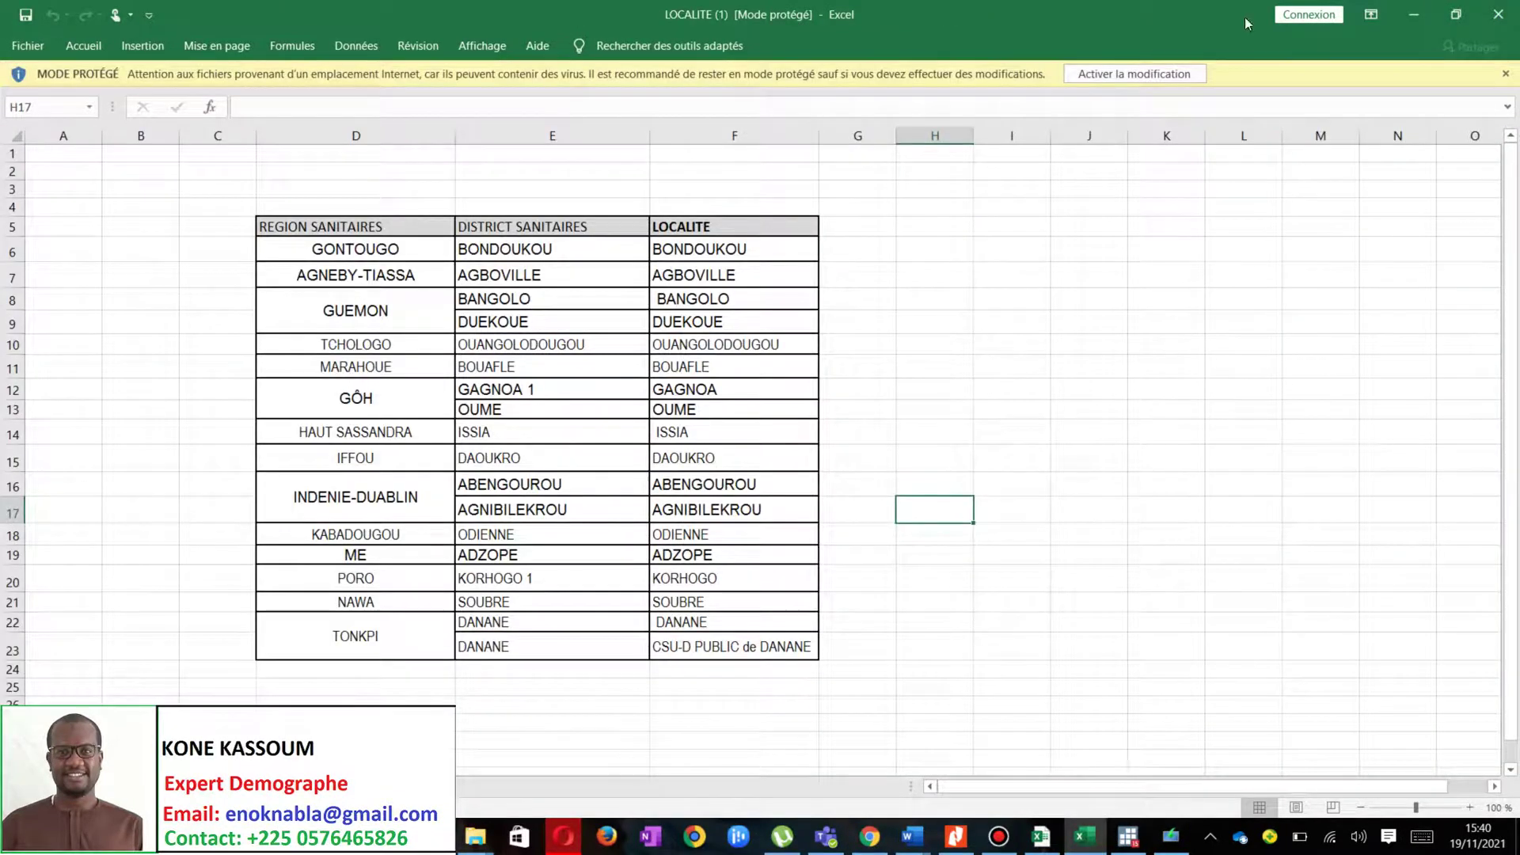
pyautogui.click(1418, 16)
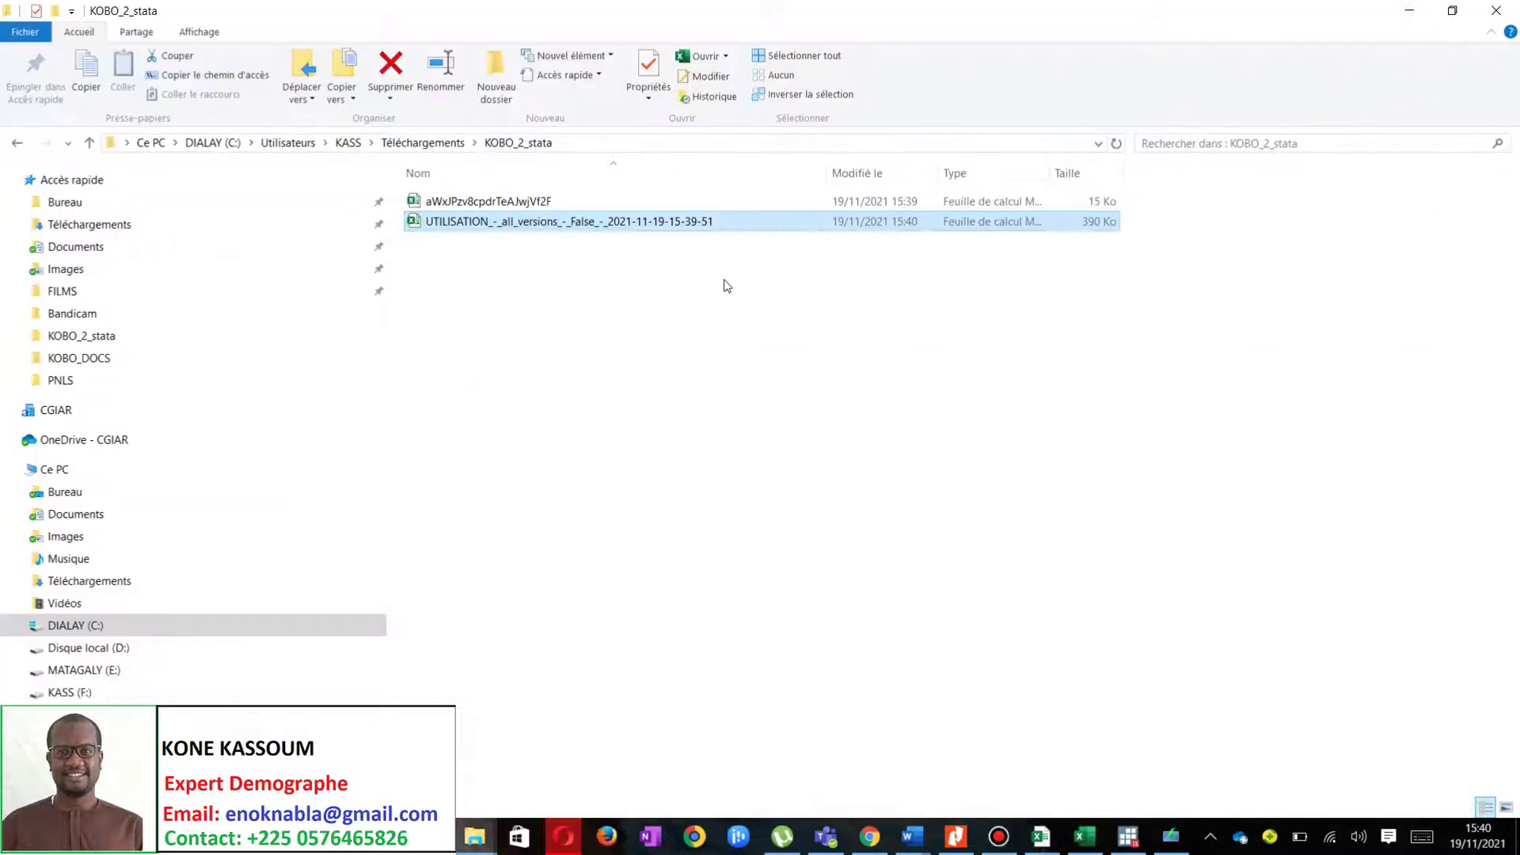
# Open the XLS form aWxJPzv8cpdrTeAJwjVf2F in Excel and examine its question types, variable names and labels
pyautogui.doubleClick(556, 202)
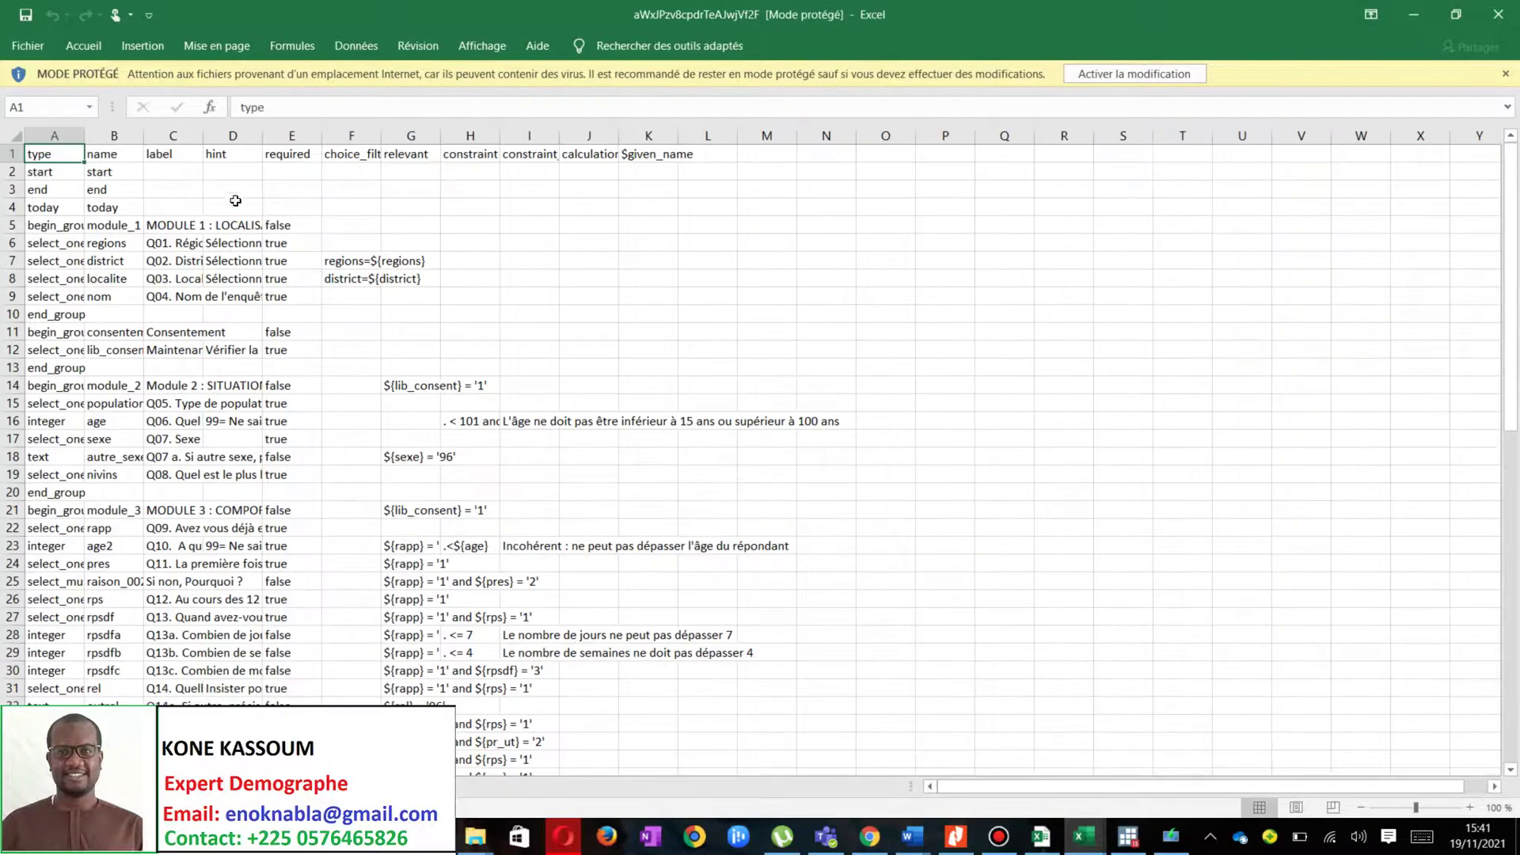
pyautogui.moveTo(162, 279); pyautogui.dragTo(162, 297)
pyautogui.scroll(-7, 122, 485)
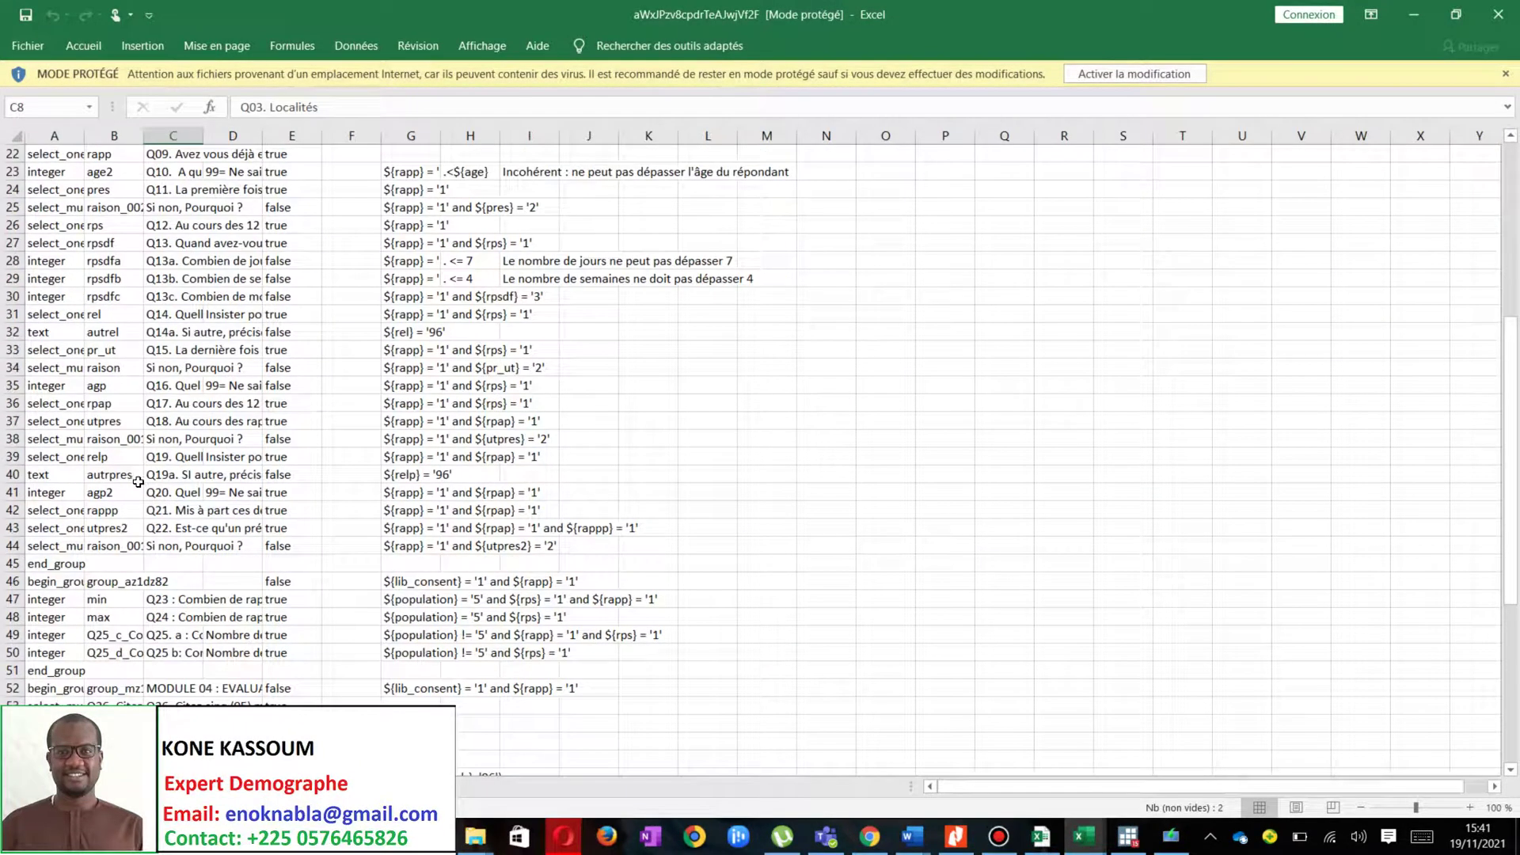
pyautogui.scroll(2, 144, 473)
# Examine the form's choices sheet with its list names, codes and labels, then close the form and minimise the remaining workbook
pyautogui.hotkey('ctrl', 'pagedown')
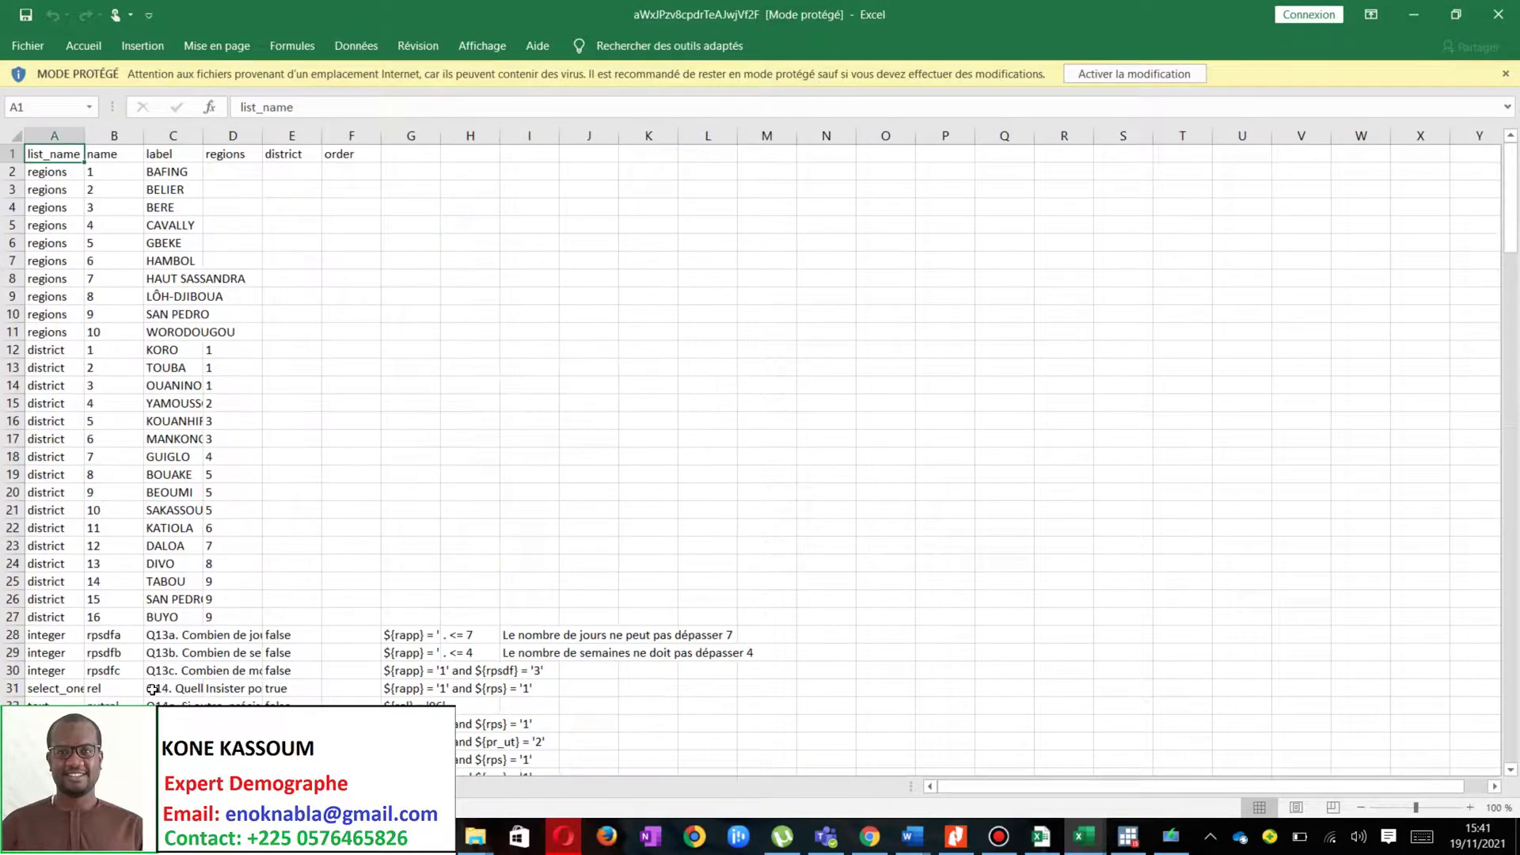
pyautogui.scroll(-4, 125, 329)
pyautogui.scroll(-3, 125, 329)
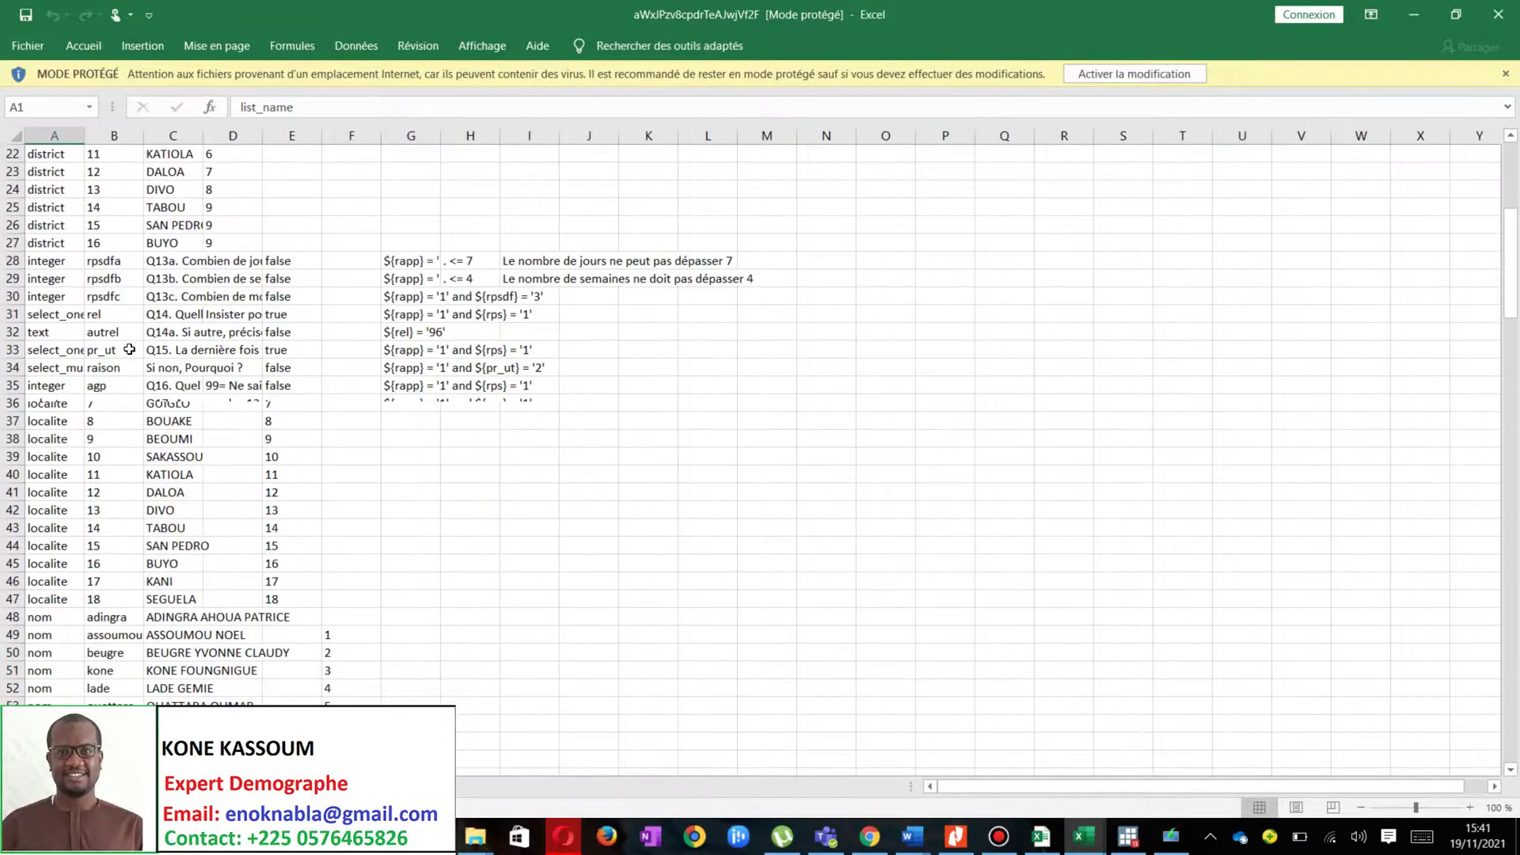
pyautogui.moveTo(110, 492); pyautogui.dragTo(109, 510)
pyautogui.scroll(-13, 87, 554)
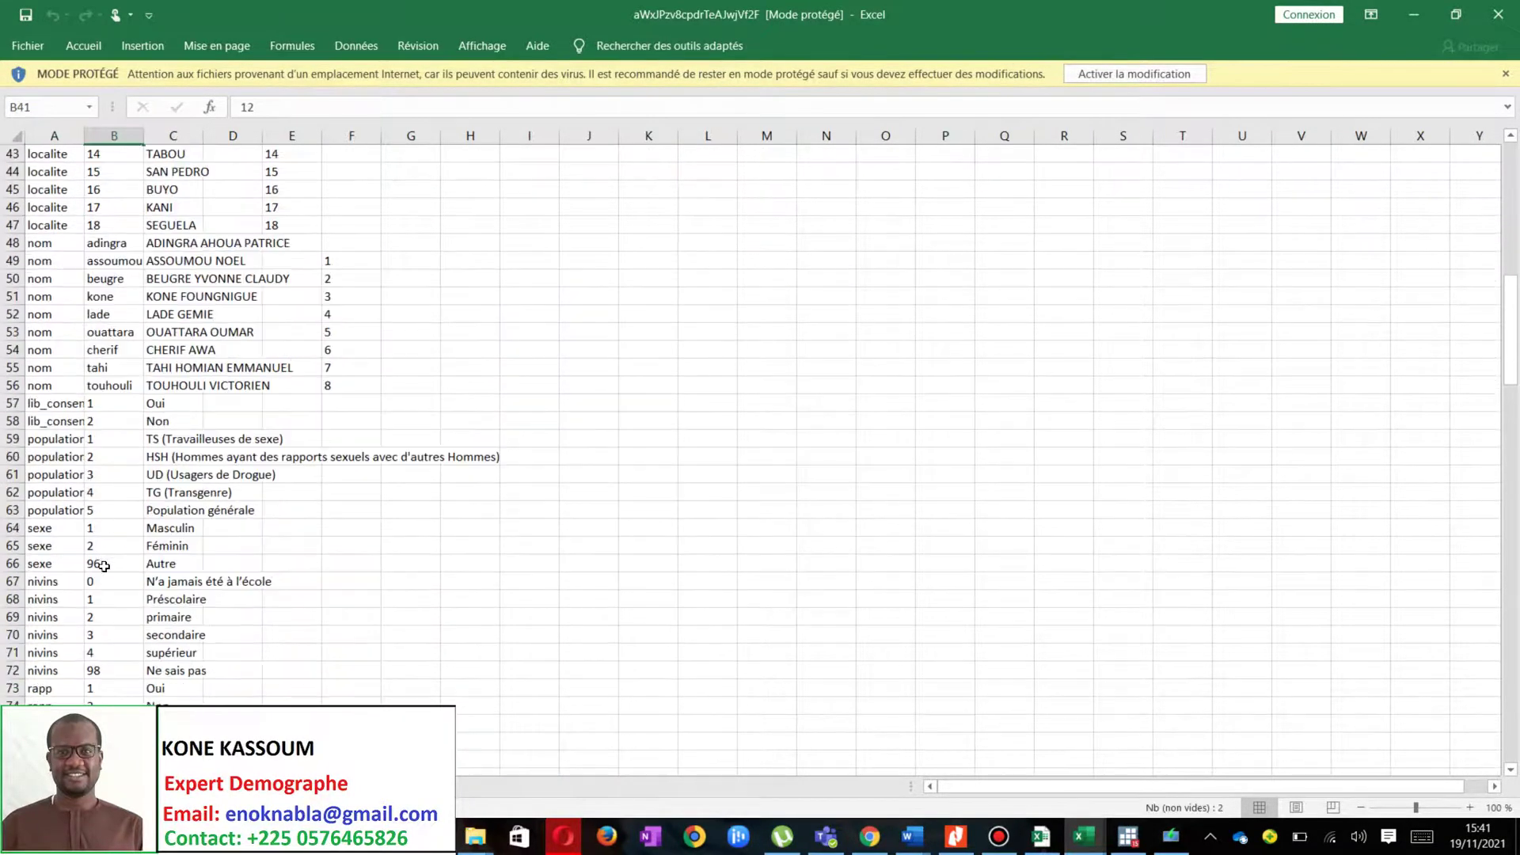
pyautogui.scroll(8, 103, 530)
pyautogui.scroll(12, 111, 520)
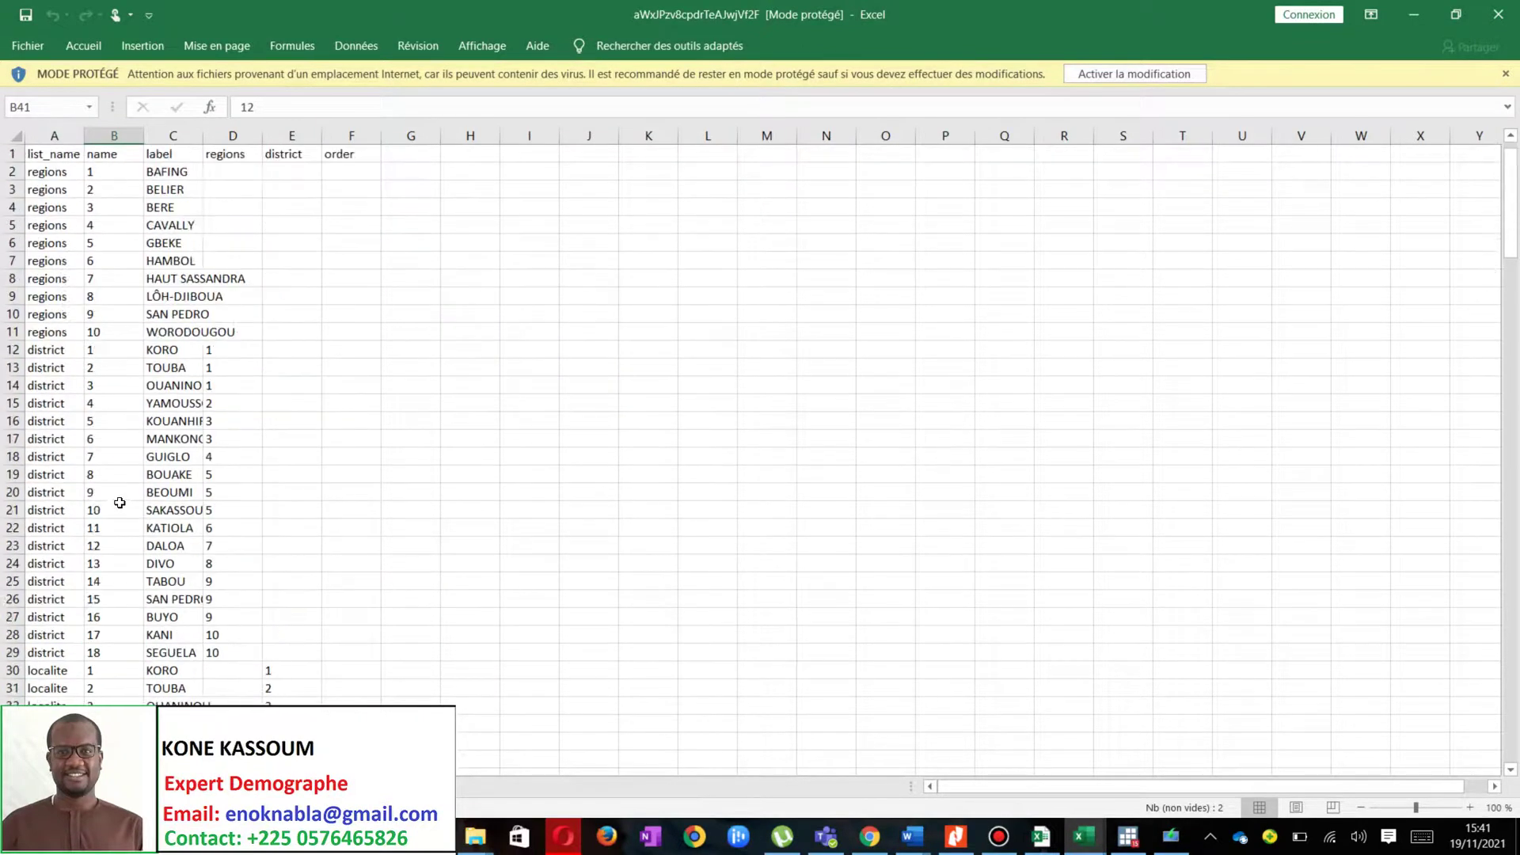
pyautogui.click(1490, 10)
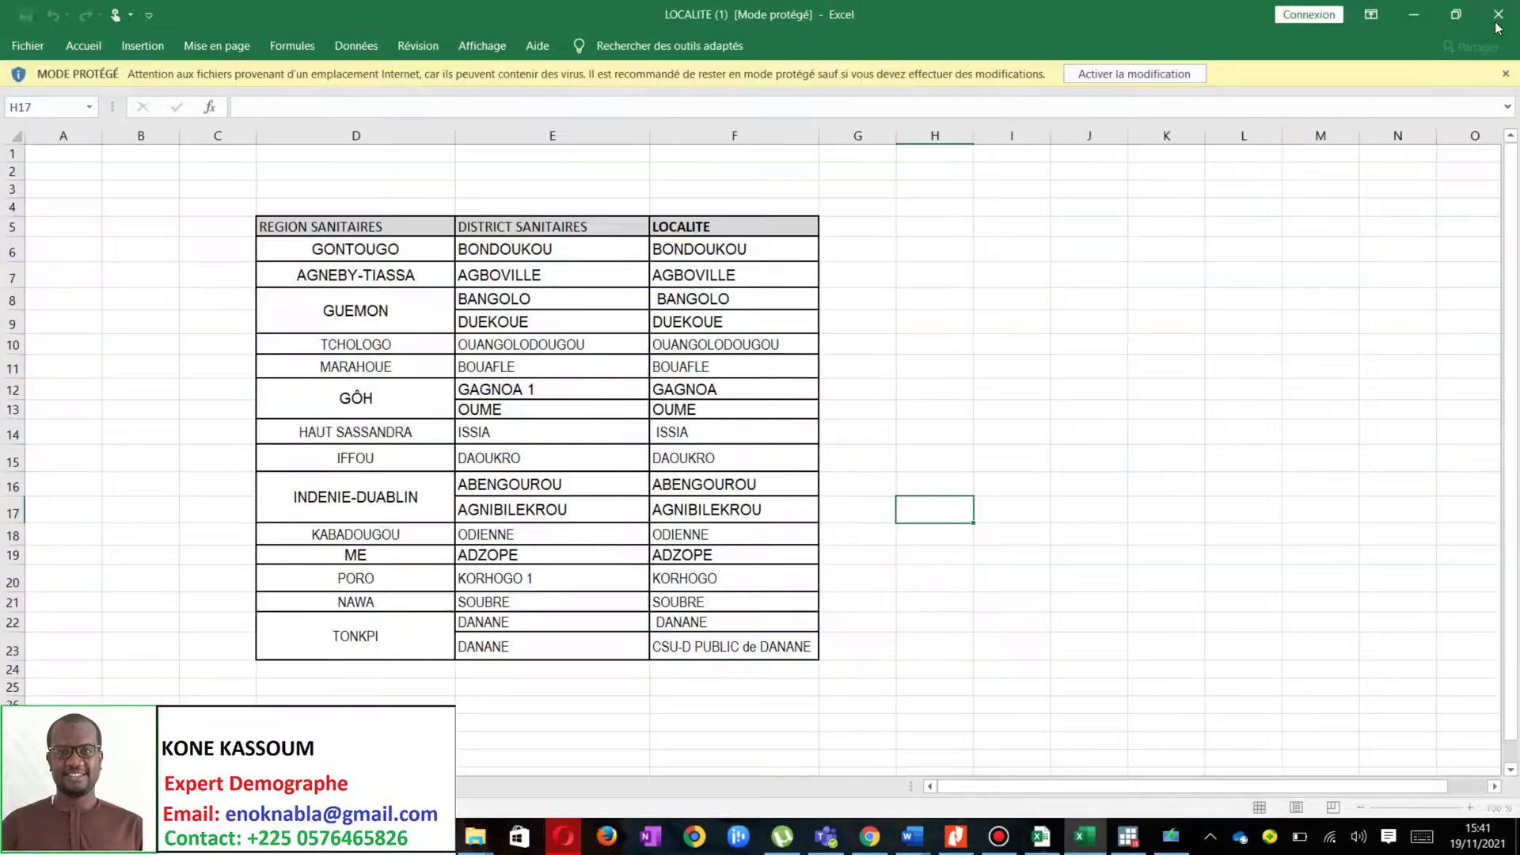
pyautogui.click(1410, 16)
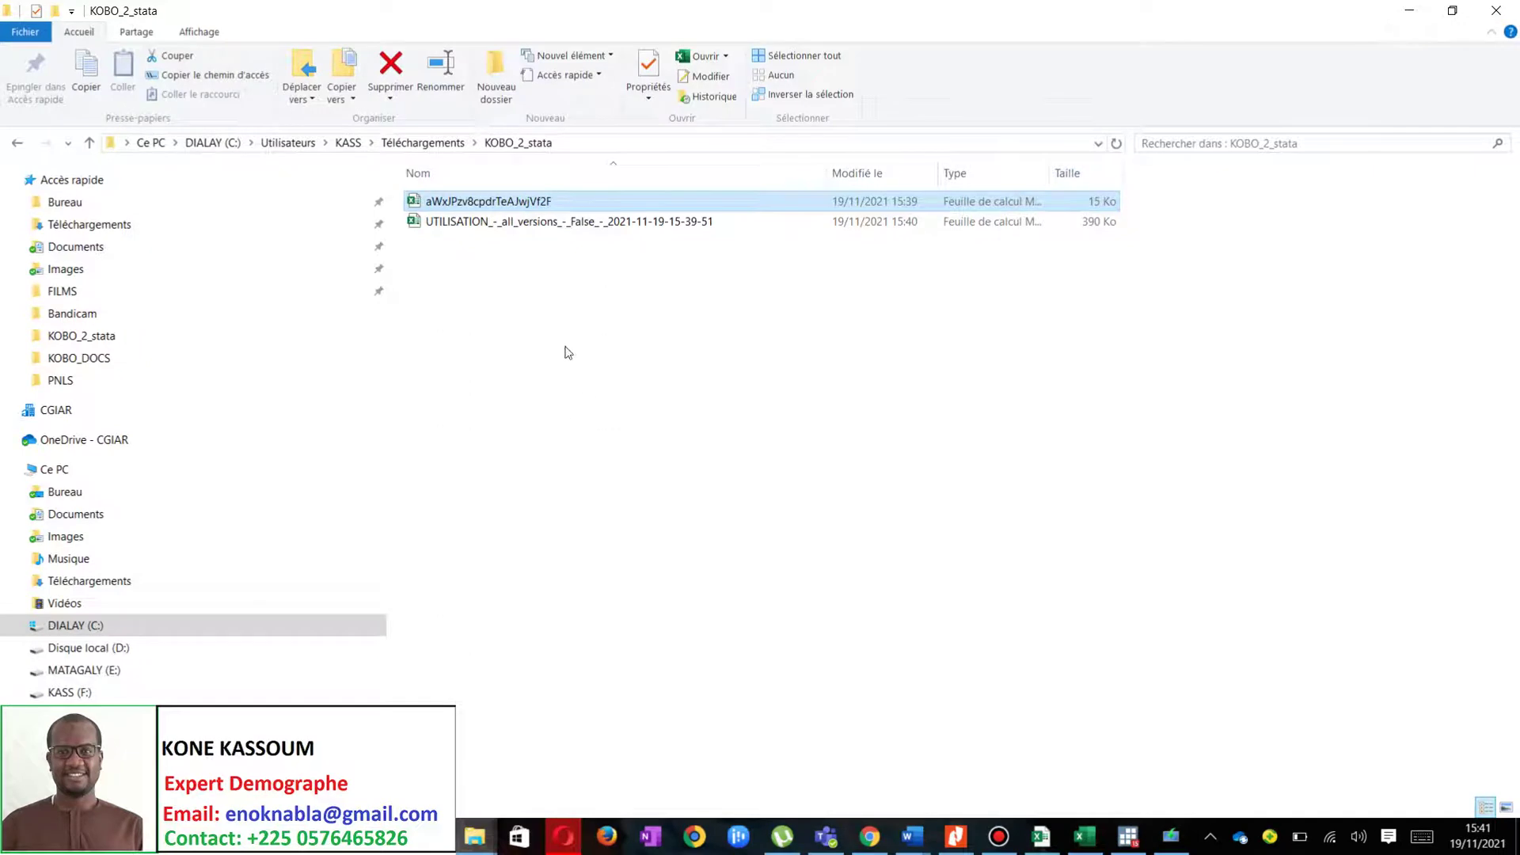
# Switch to Document1 in Word and remove the gap between the comma and xlsform in the kobo2stata command
pyautogui.moveTo(909, 839)
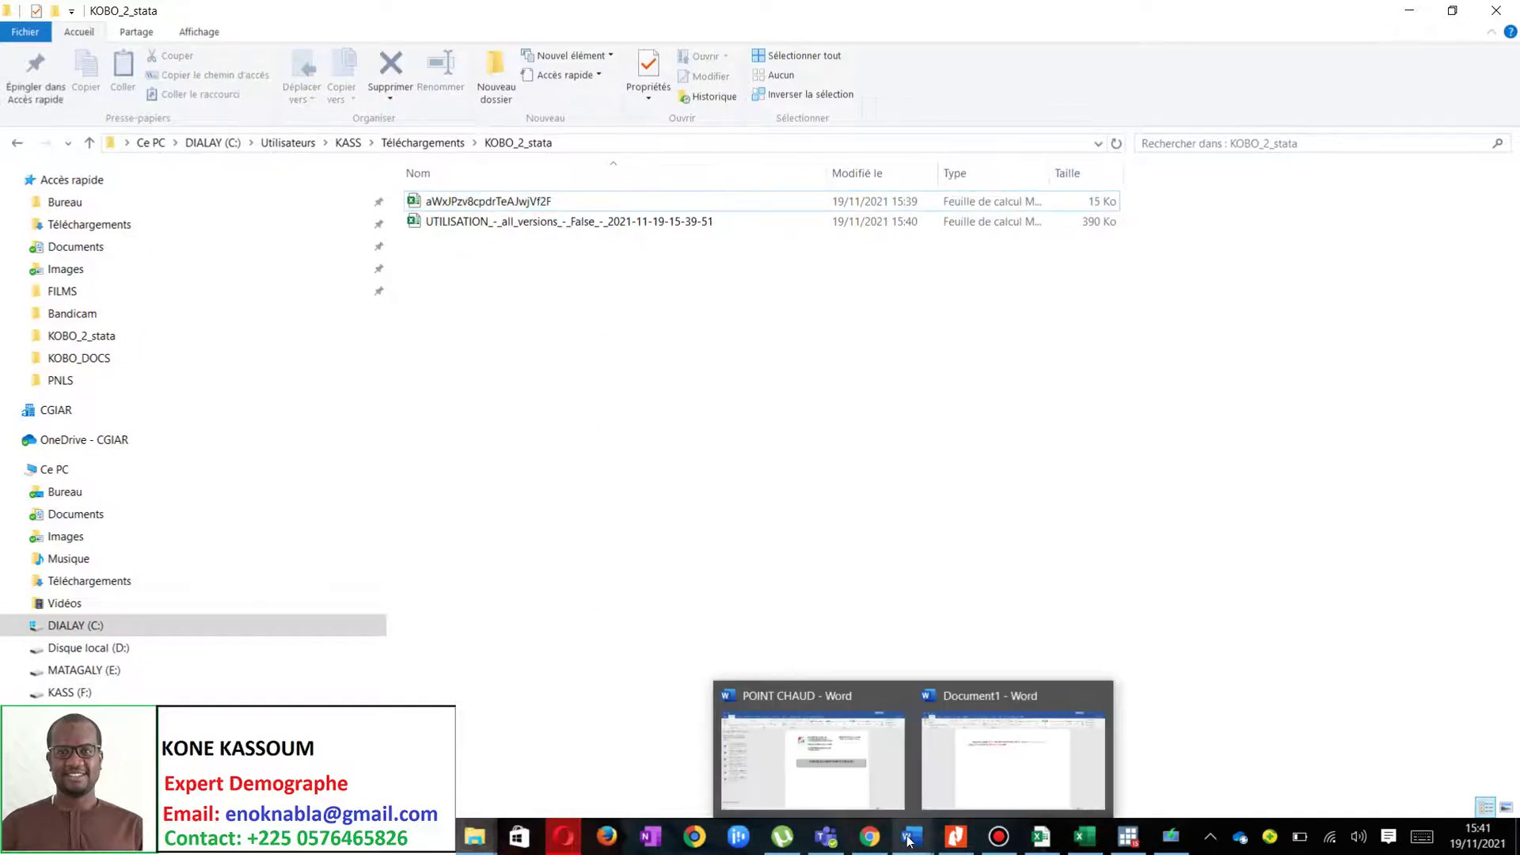
pyautogui.click(1016, 753)
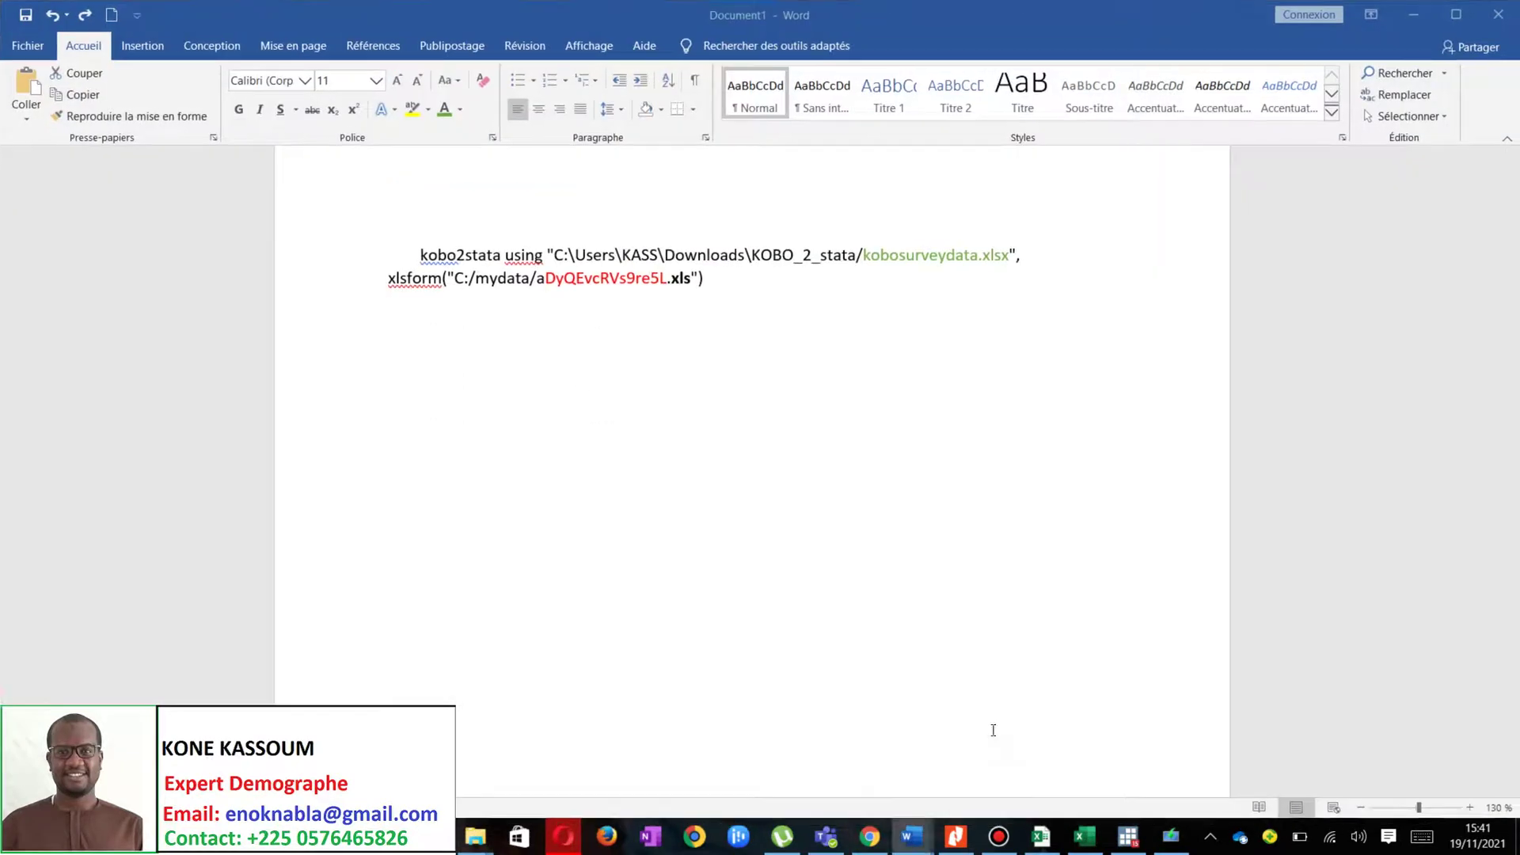
pyautogui.click(852, 364)
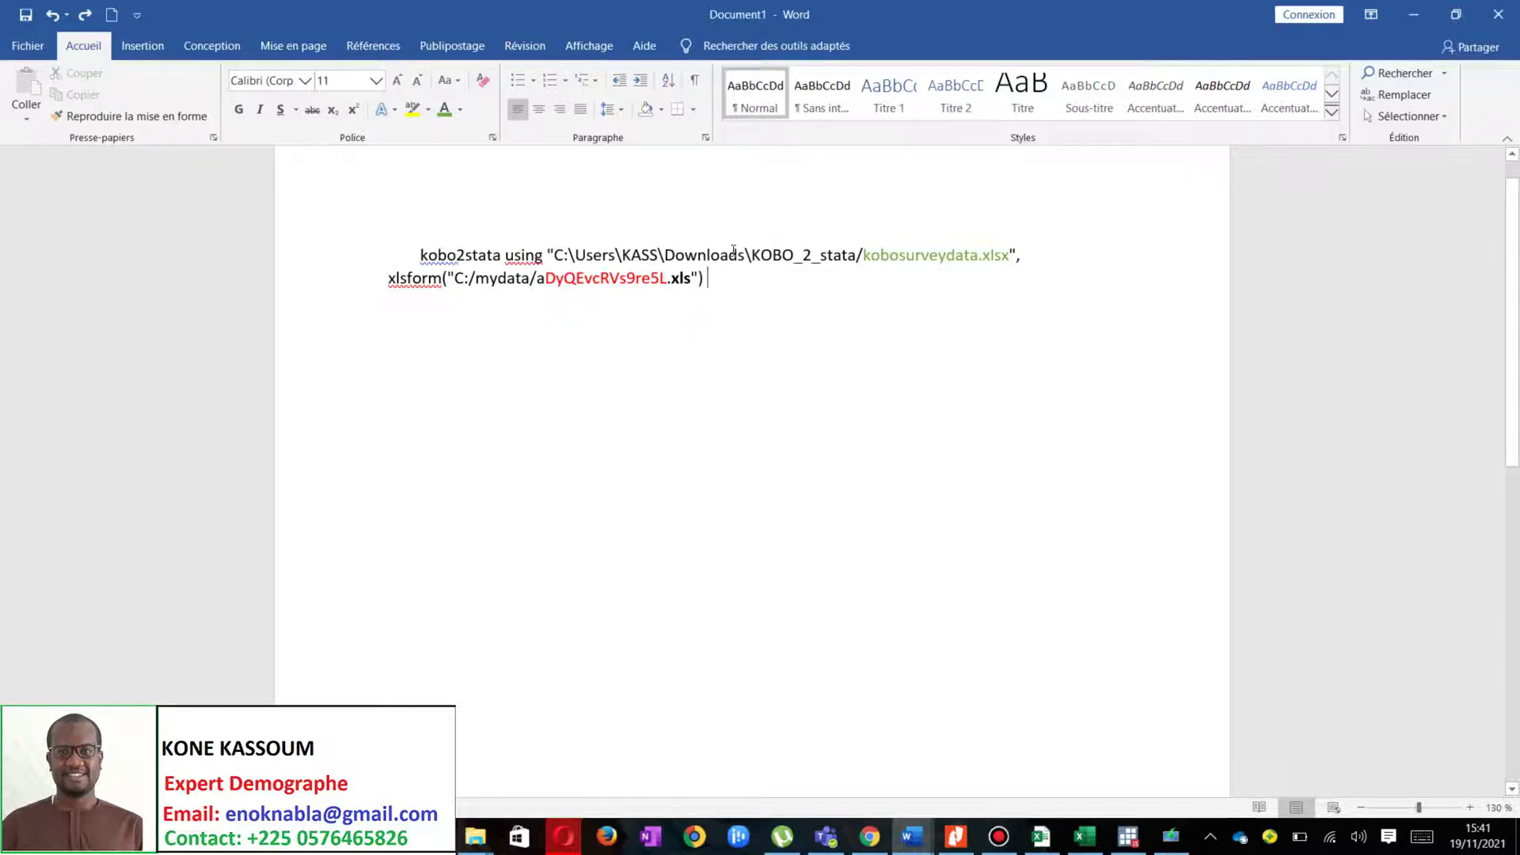
pyautogui.click(865, 254)
pyautogui.click(1043, 250)
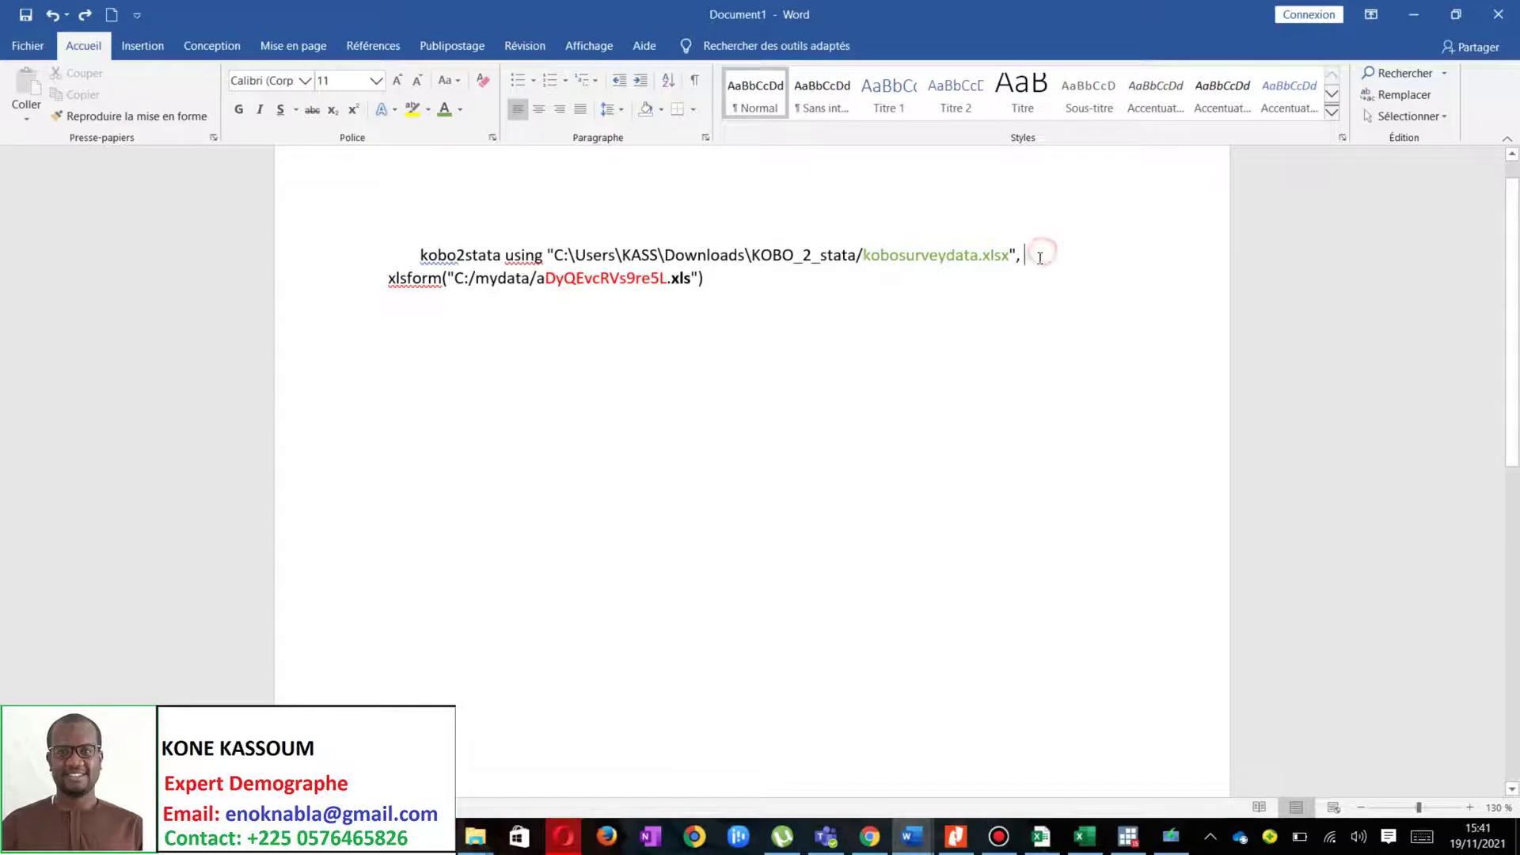
pyautogui.click(388, 282)
pyautogui.press('BackSpace')
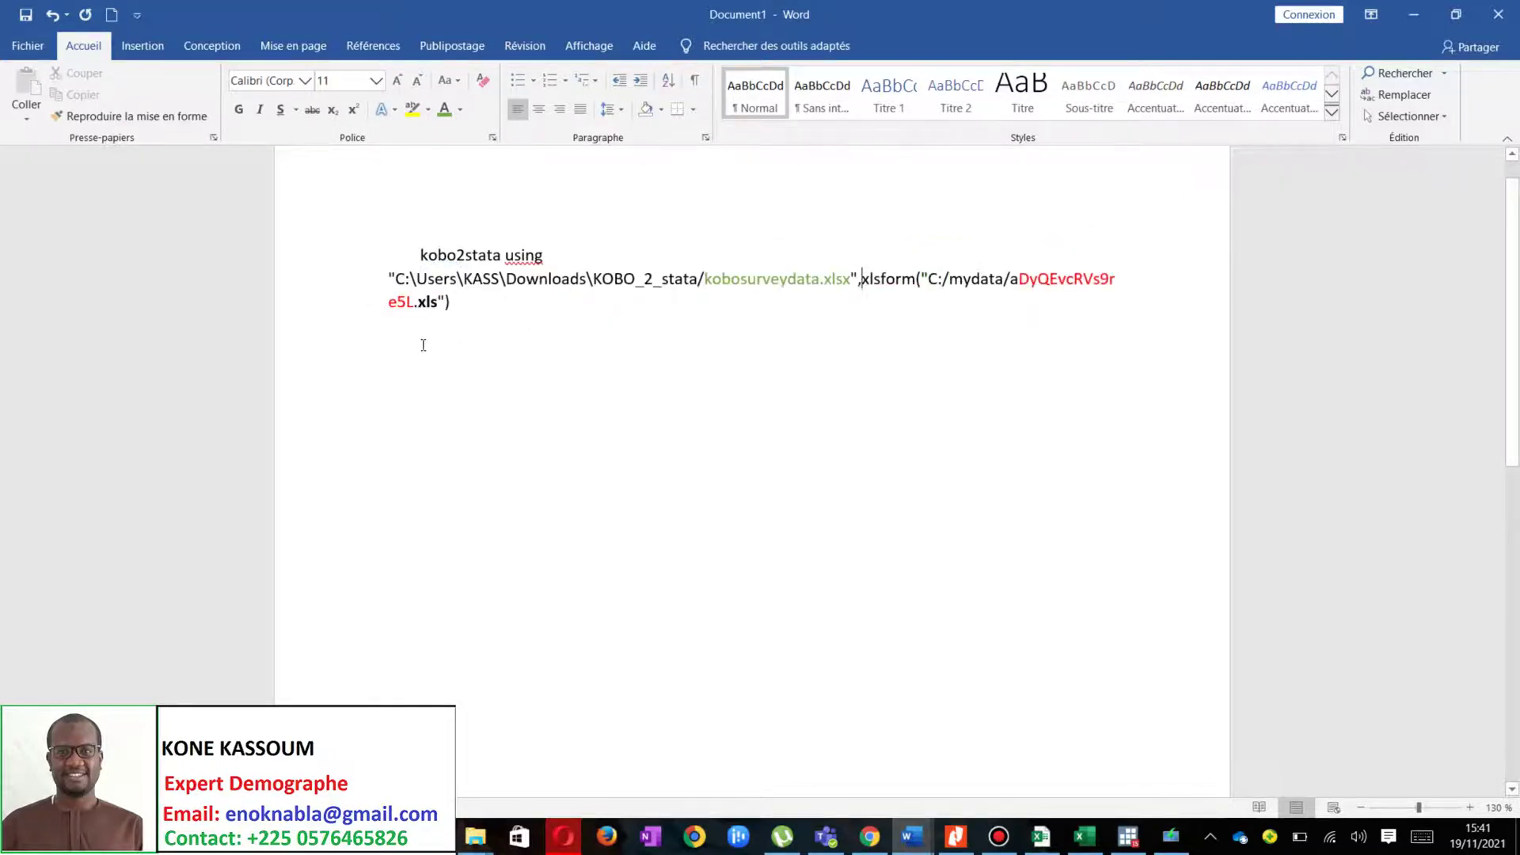
# Reduce the whole kobo2stata command to font size 8 so it fits on one line, and enlarge the page view to 240 %
pyautogui.moveTo(472, 316); pyautogui.dragTo(421, 252)
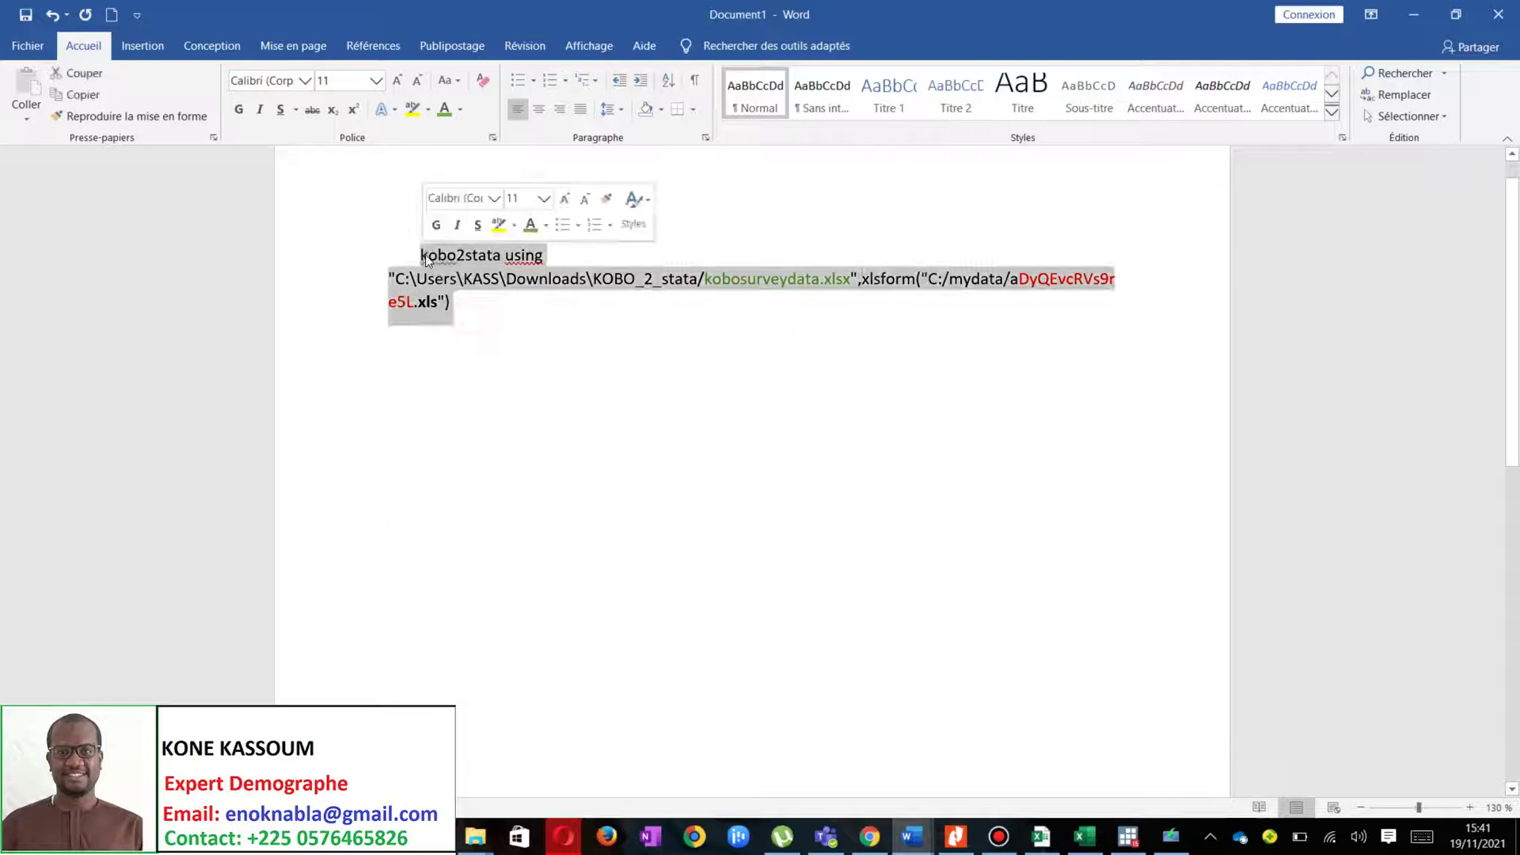
pyautogui.click(417, 80)
pyautogui.click(418, 81)
pyautogui.click(421, 82)
pyautogui.click(634, 342)
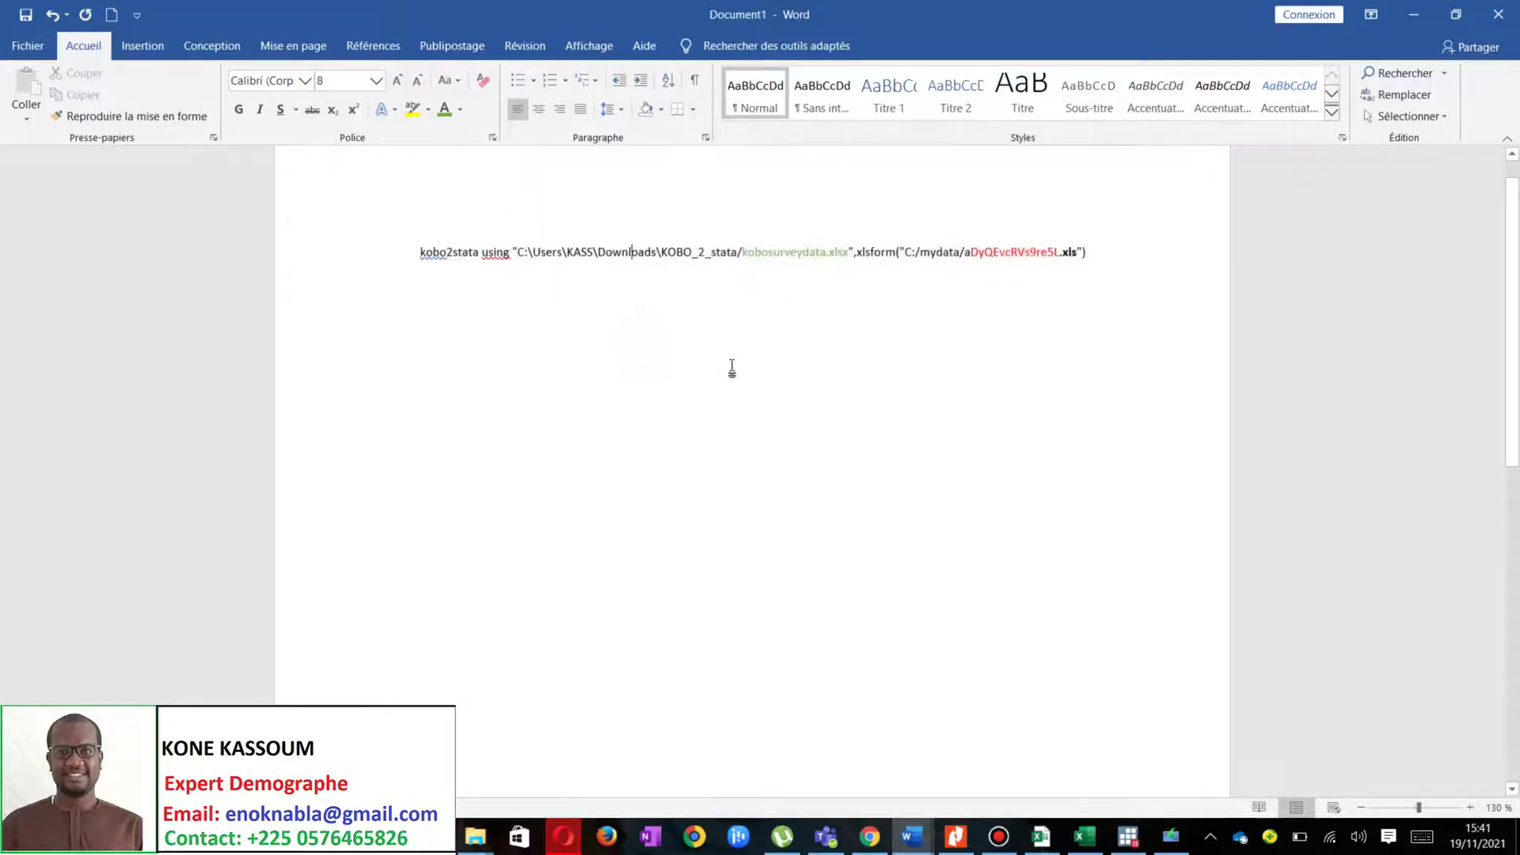
pyautogui.keyDown('ctrl'); pyautogui.scroll(5, 842, 440); pyautogui.keyUp('ctrl')
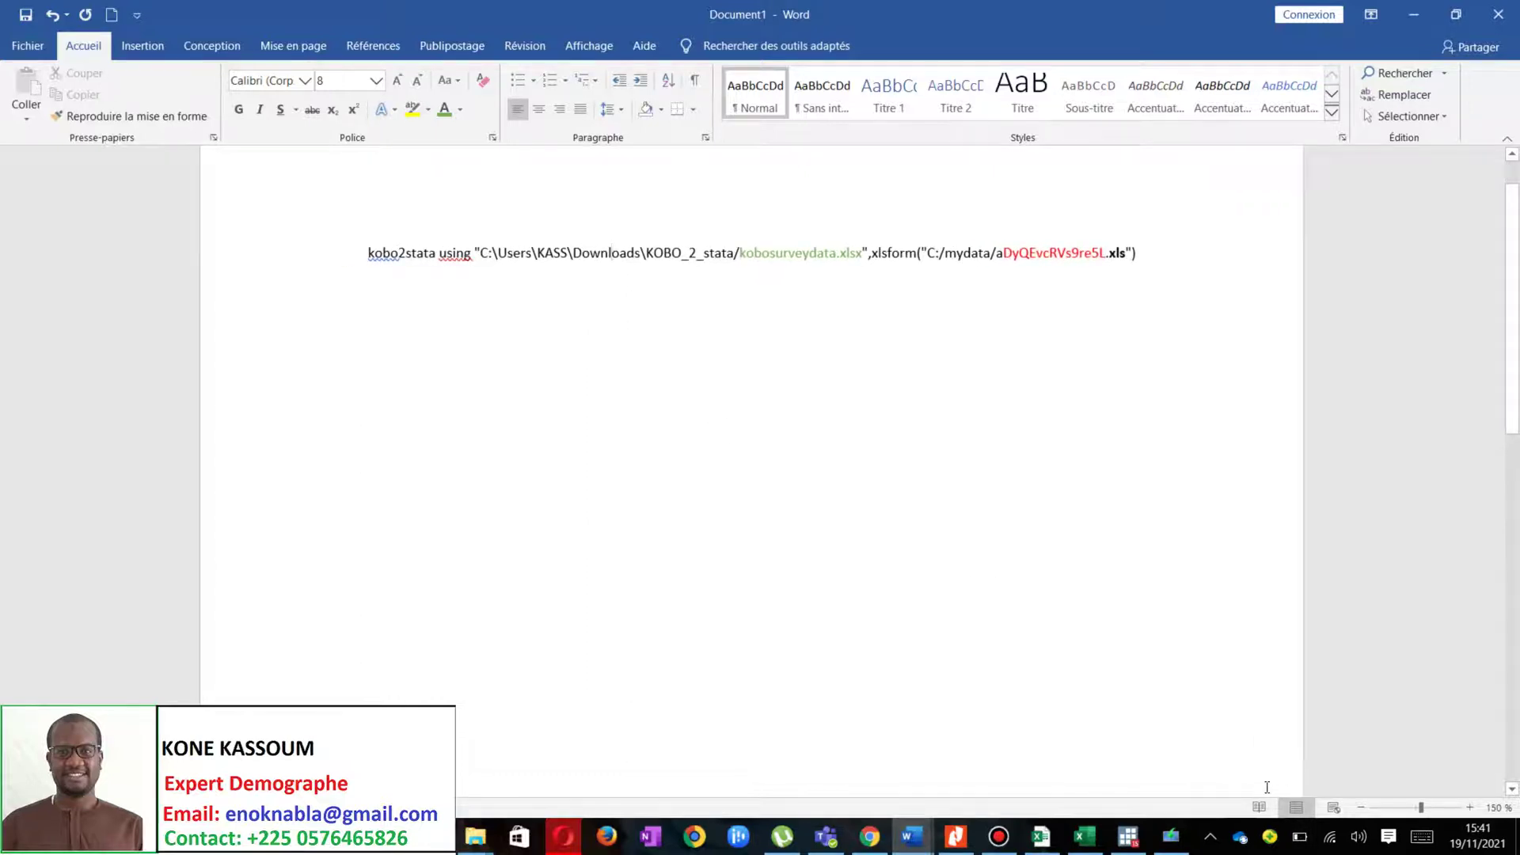
pyautogui.keyDown('ctrl'); pyautogui.scroll(4, 1267, 786); pyautogui.keyUp('ctrl')
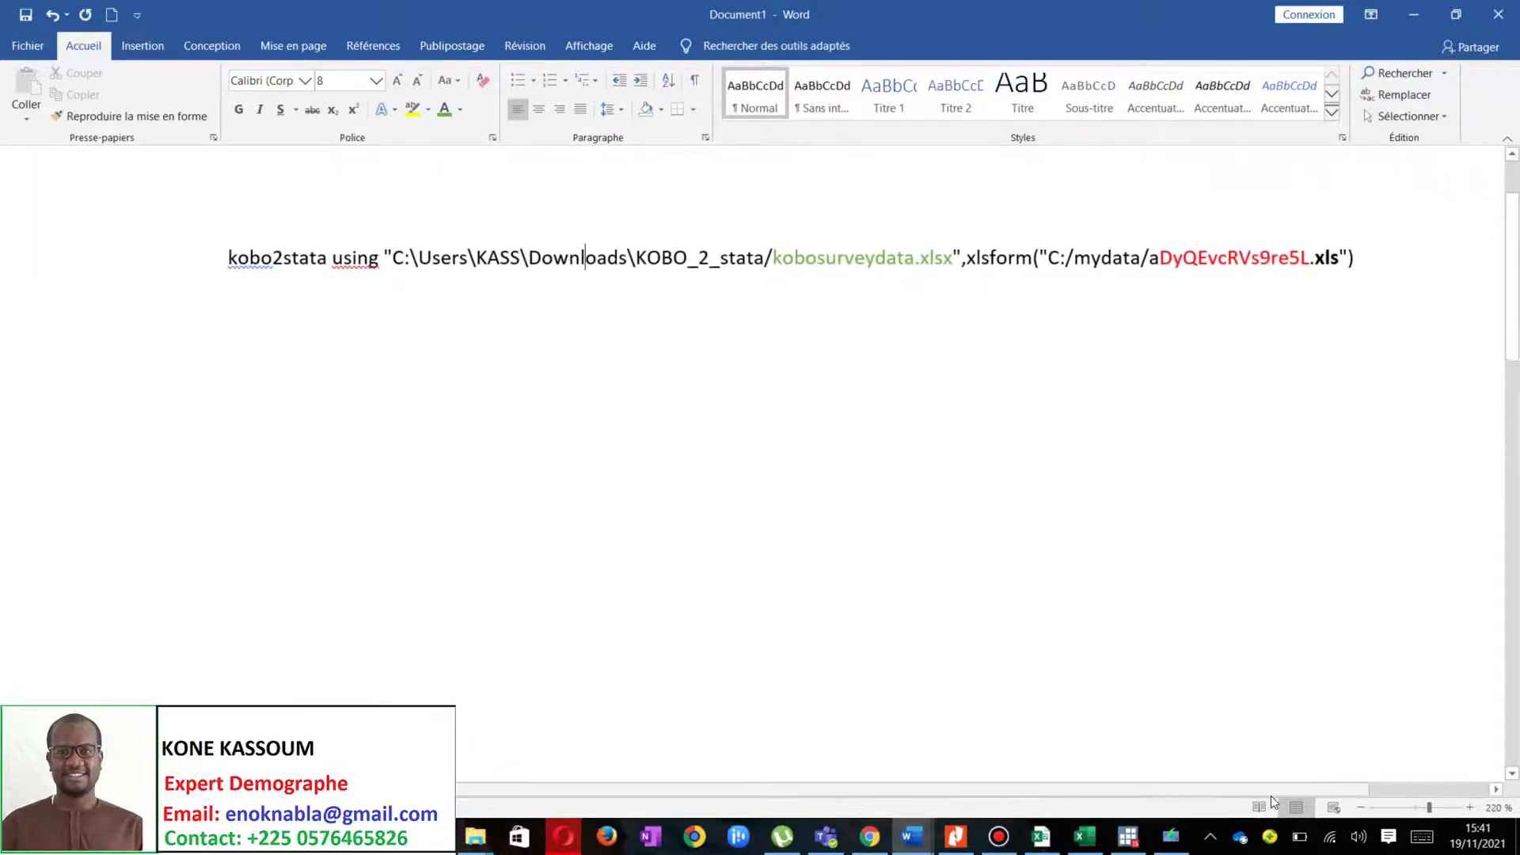
pyautogui.keyDown('ctrl'); pyautogui.scroll(2, 1269, 795); pyautogui.keyUp('ctrl')
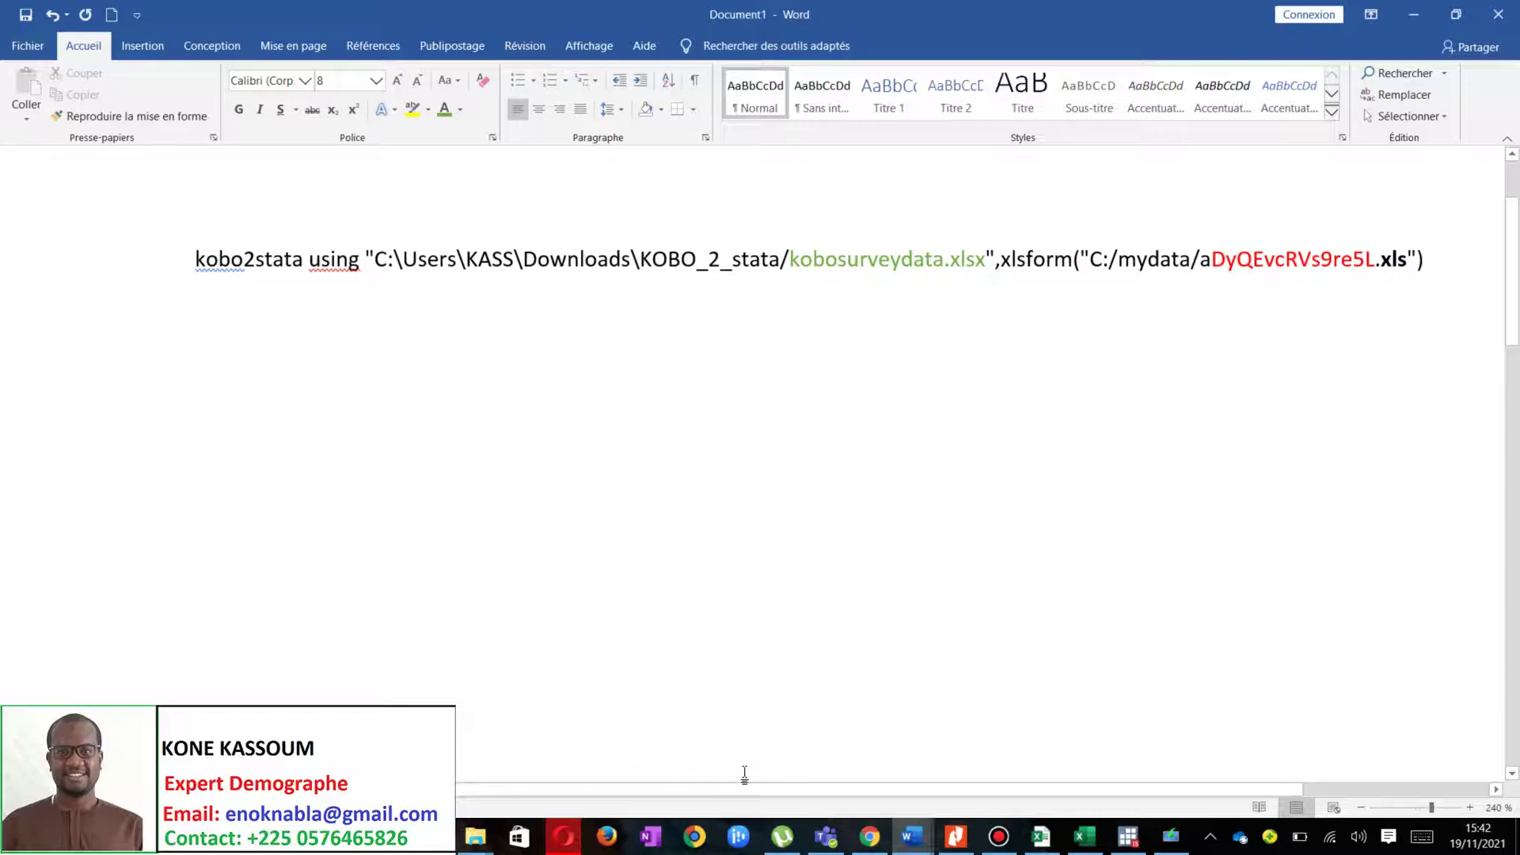
# Check the folder location of the XLS form file in its properties and return to the kobo2stata command in Word
pyautogui.moveTo(497, 846)
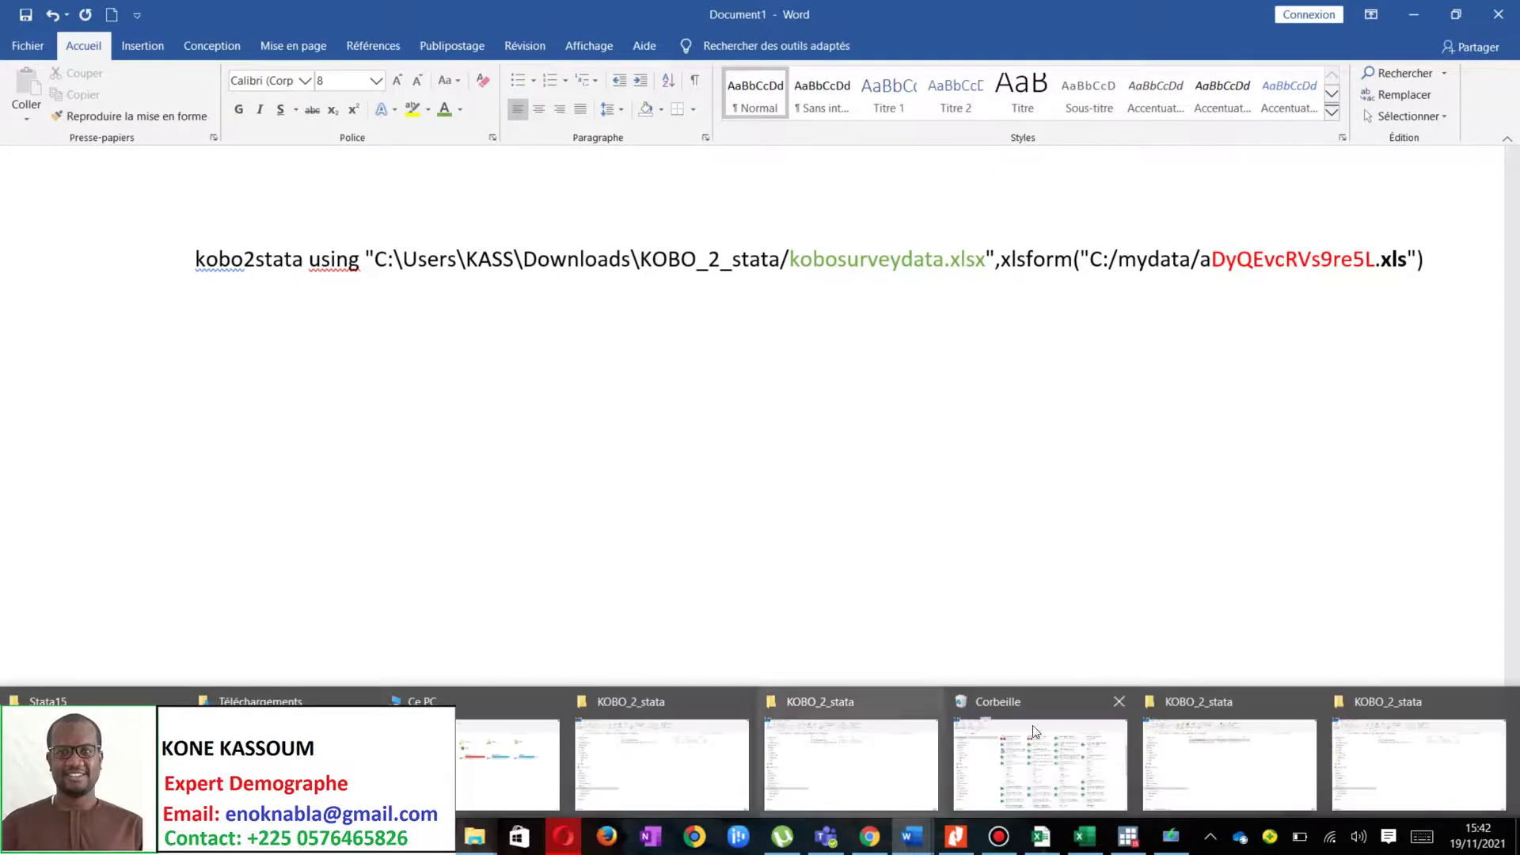
pyautogui.click(1413, 736)
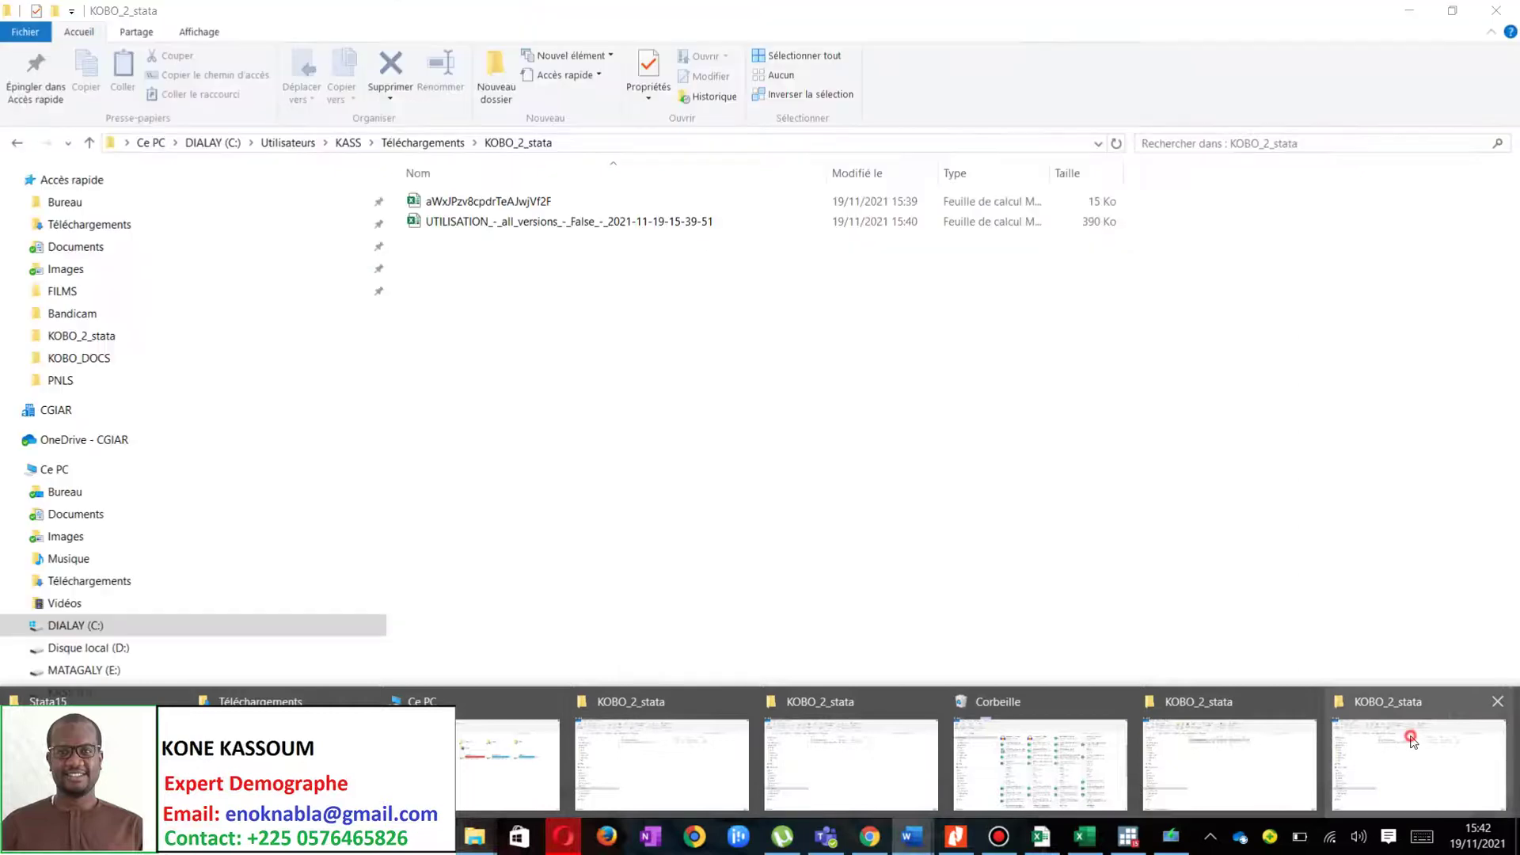
pyautogui.click(685, 205)
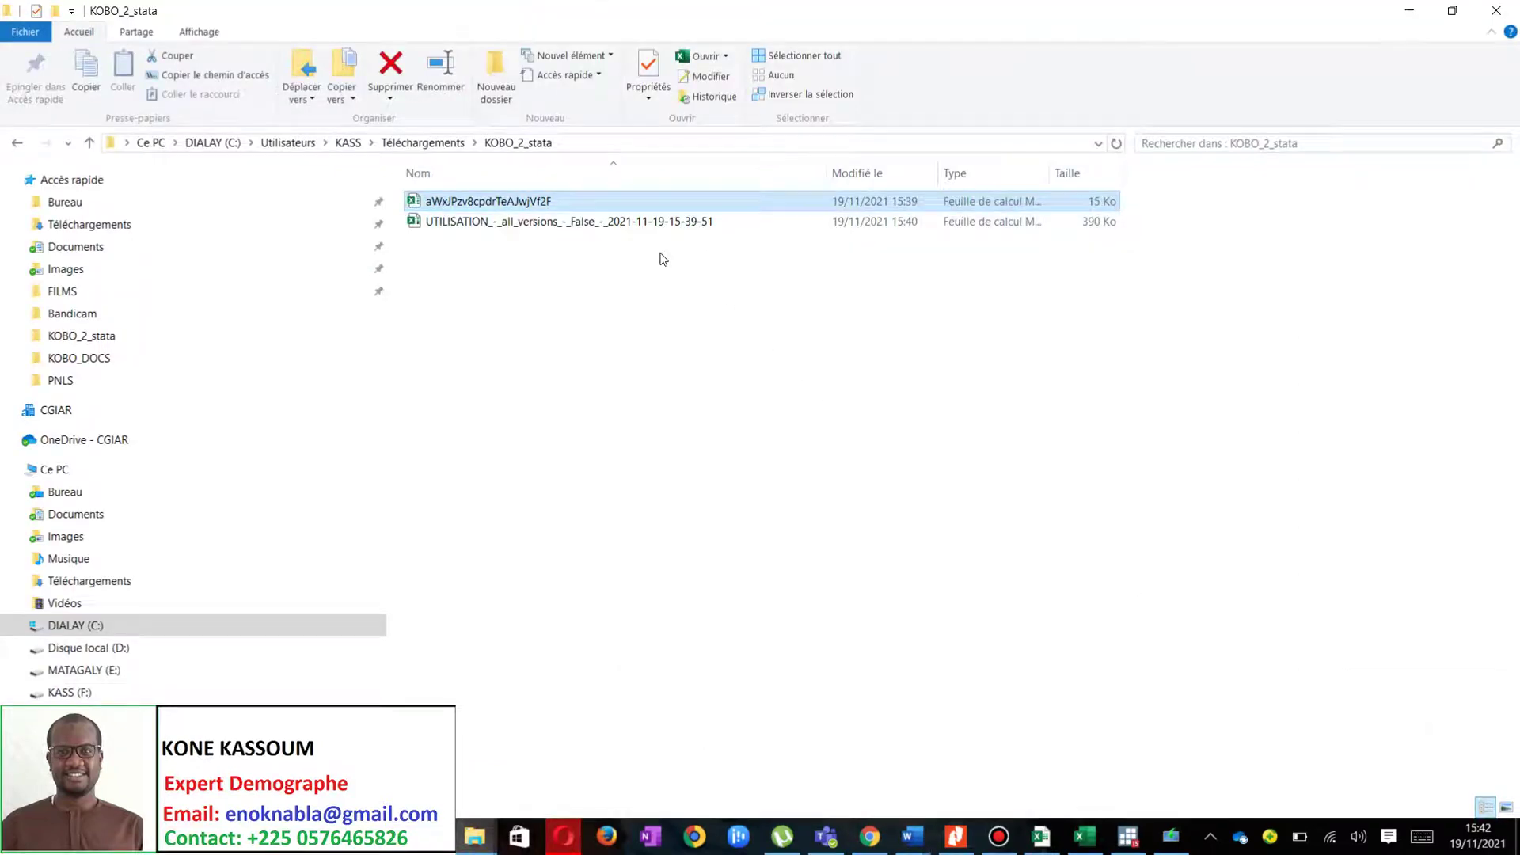
pyautogui.rightClick(651, 205)
pyautogui.click(693, 743)
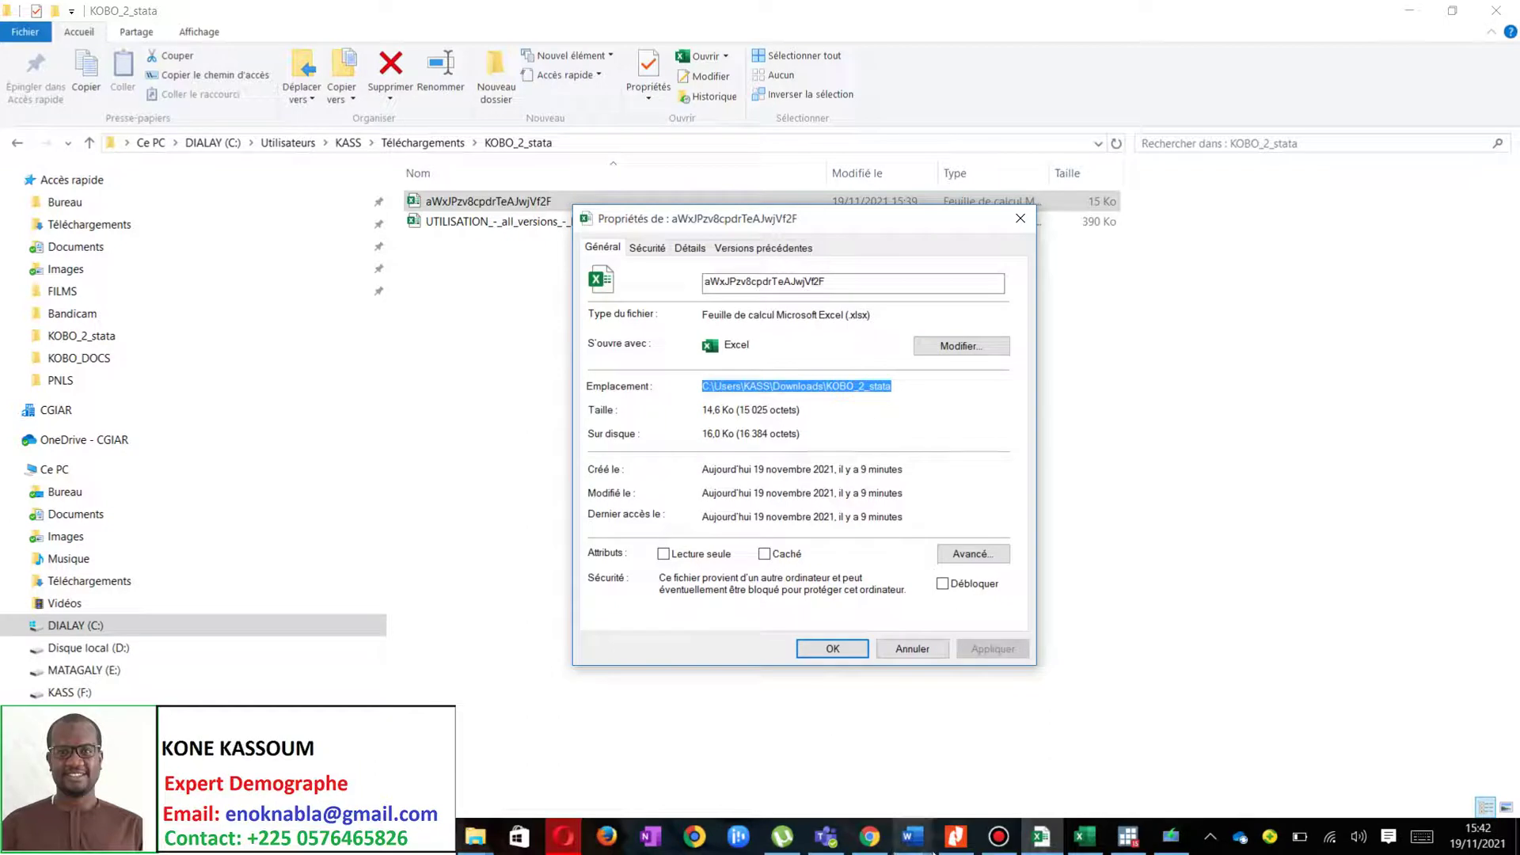
pyautogui.moveTo(918, 841)
pyautogui.moveTo(1072, 762)
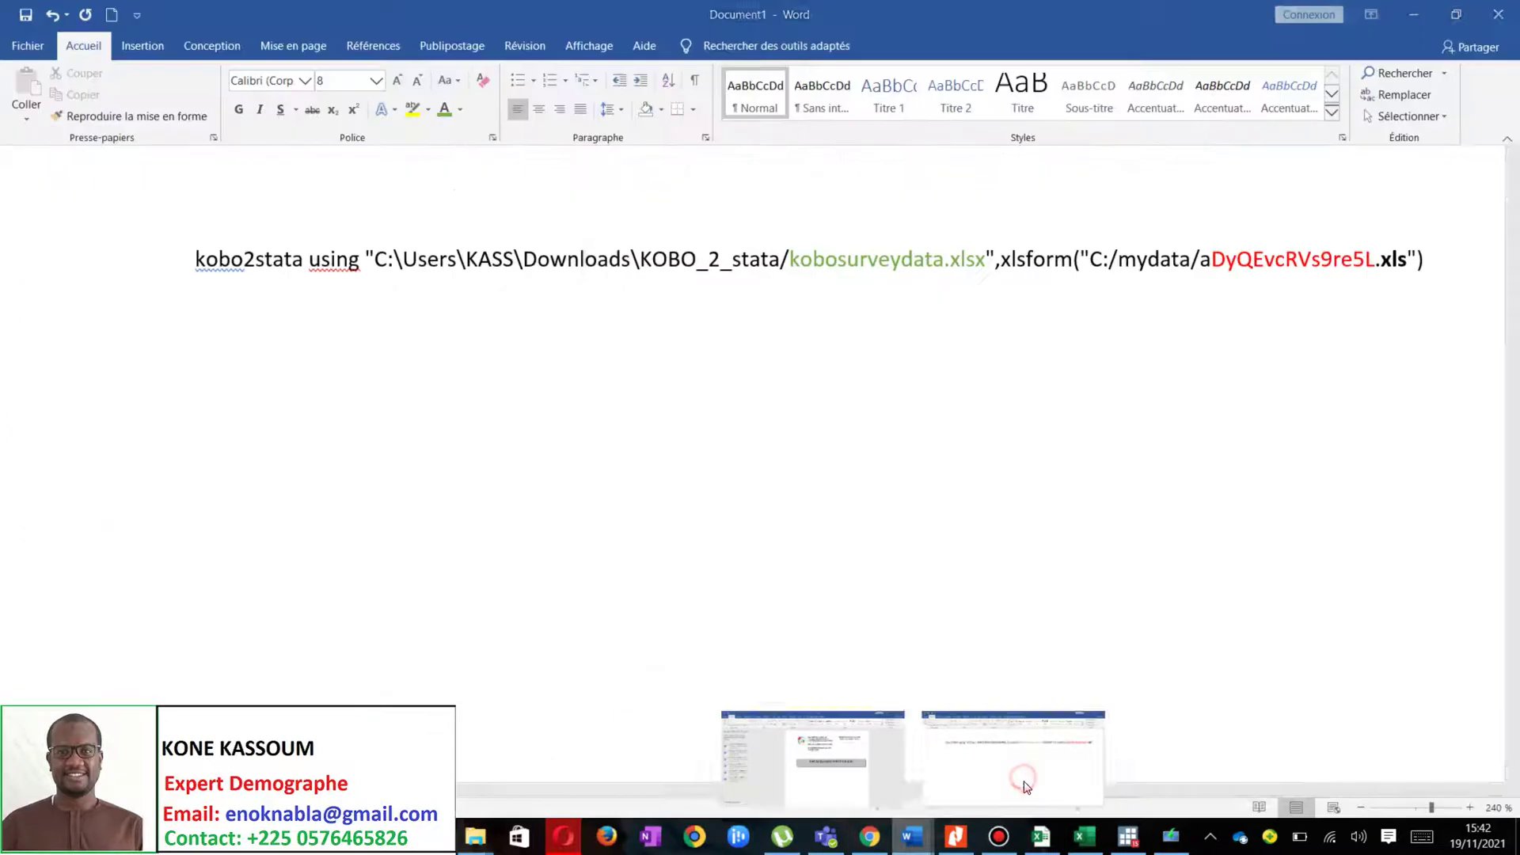
pyautogui.click(1026, 781)
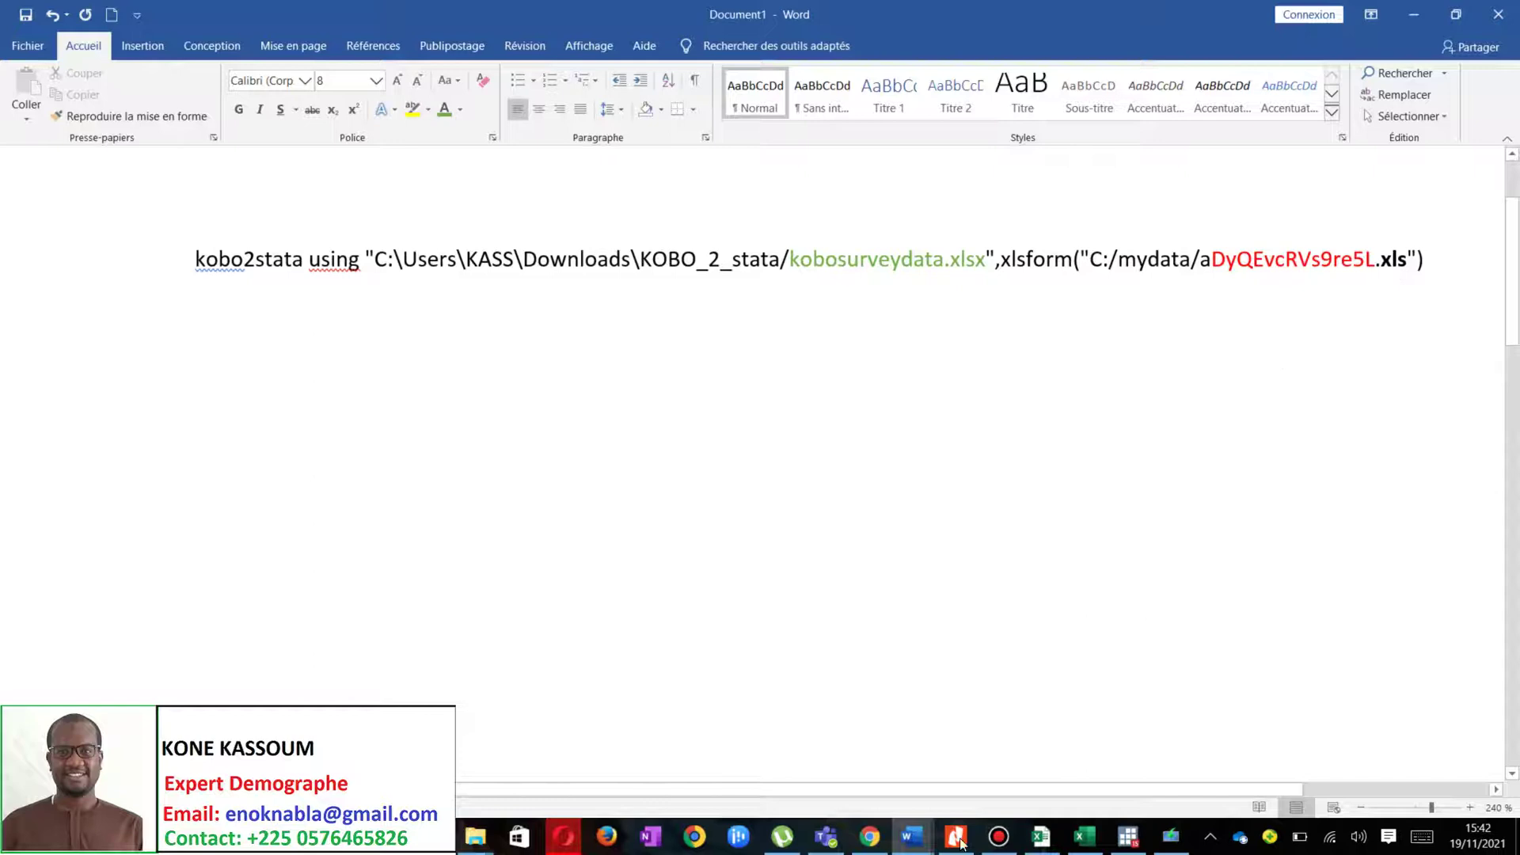
# Check the file type and location of the UTILISATION data export in its properties in the KOBO_2_stata folder
pyautogui.moveTo(563, 837)
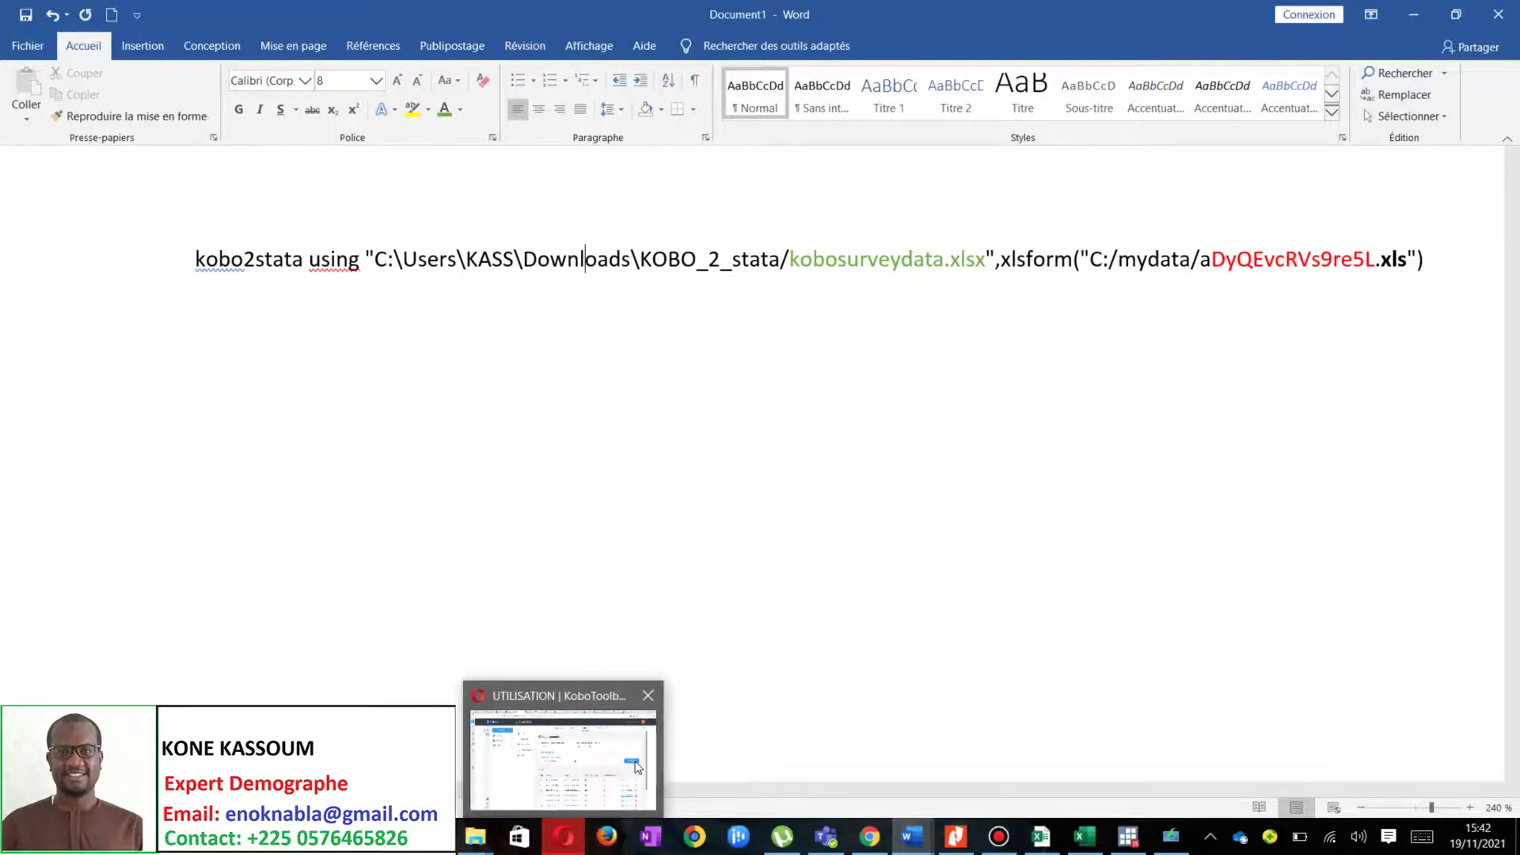
pyautogui.moveTo(475, 837)
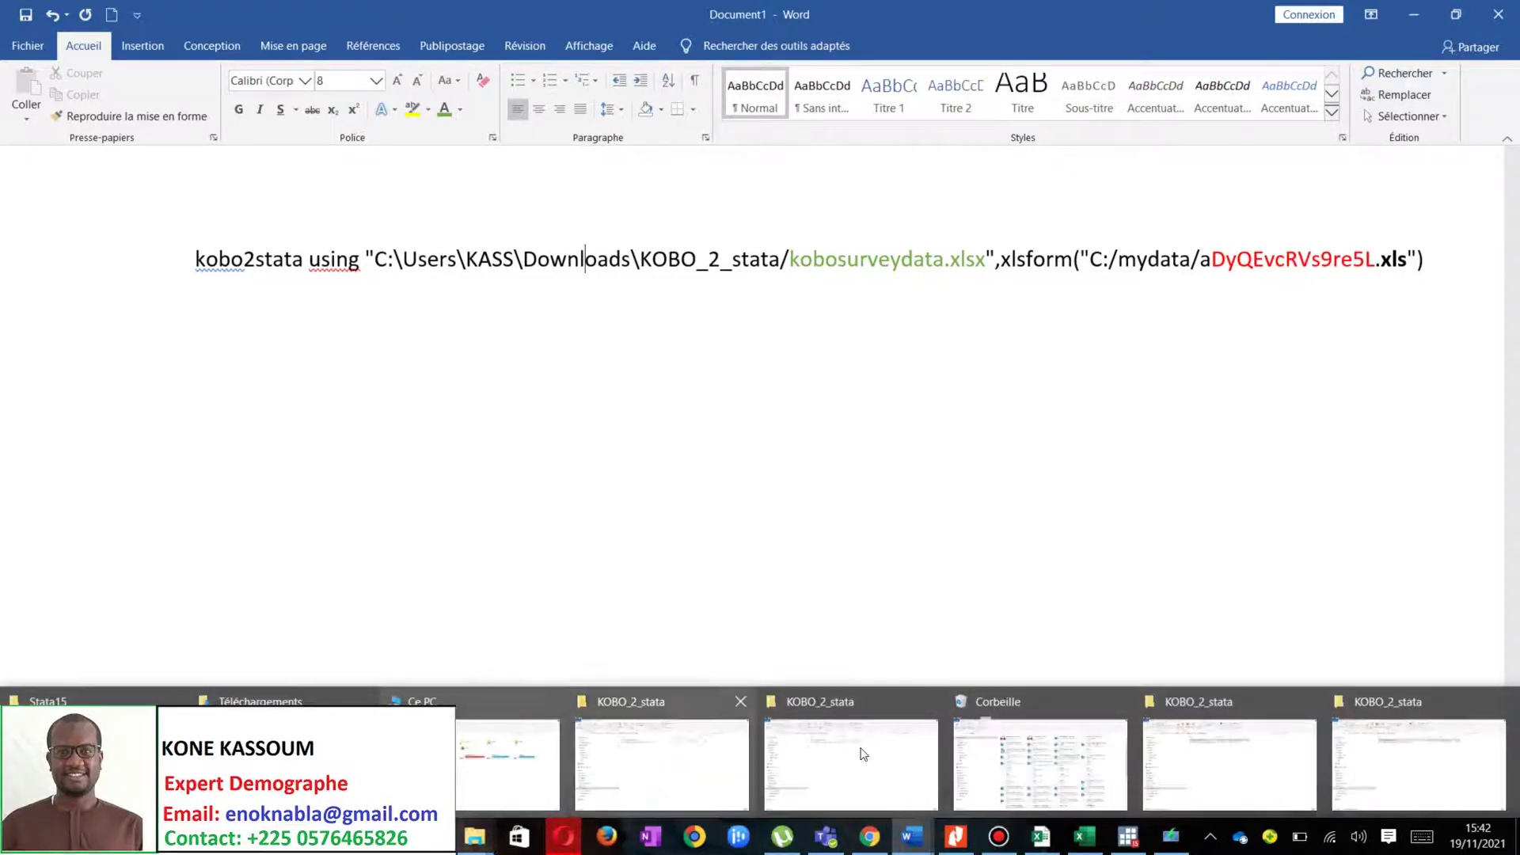
pyautogui.click(1380, 735)
pyautogui.click(840, 229)
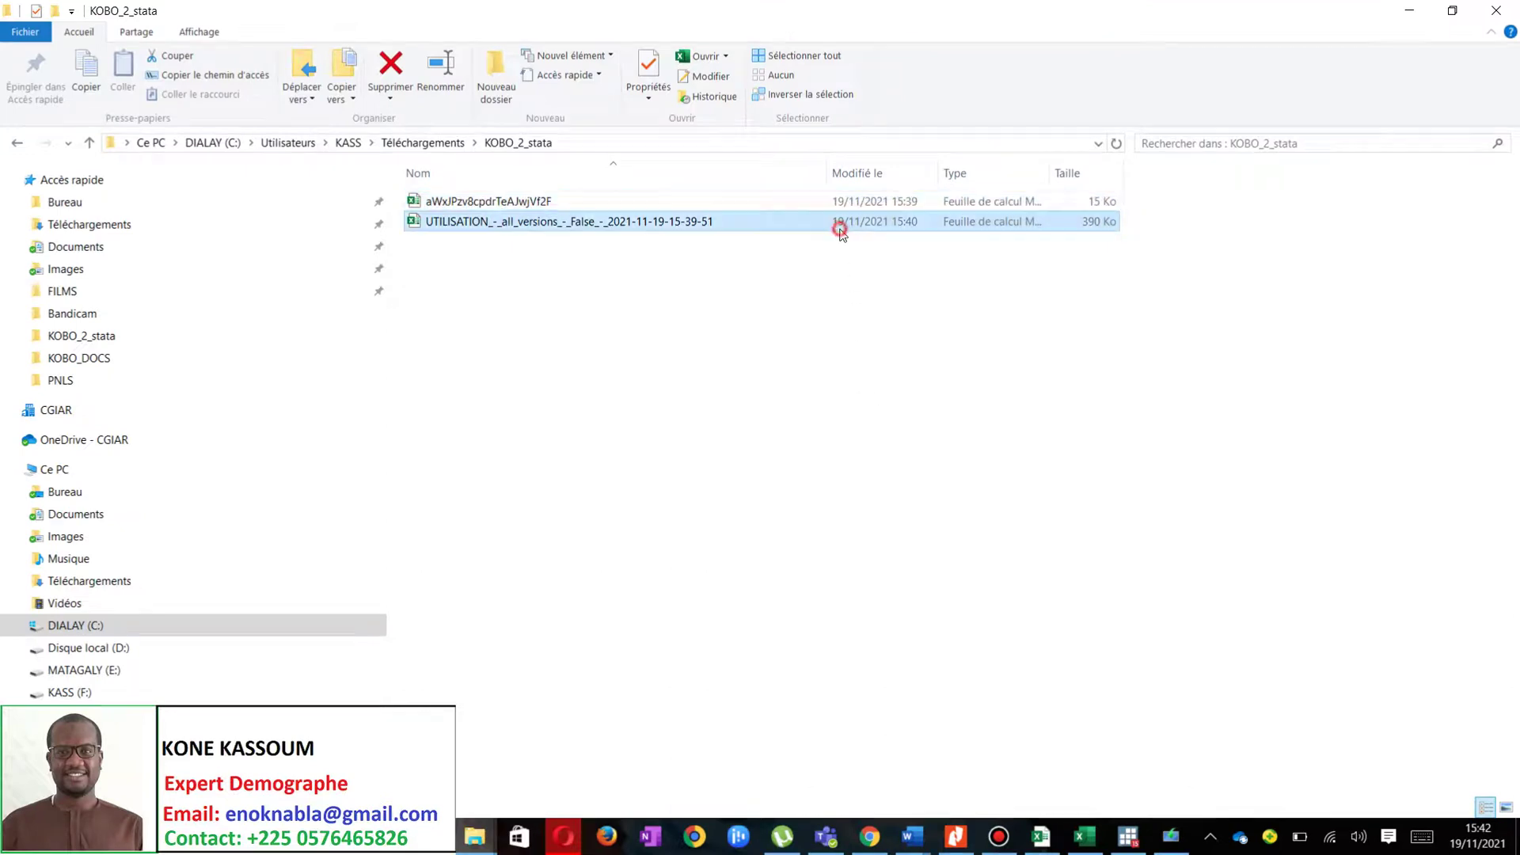
pyautogui.rightClick(840, 230)
pyautogui.click(950, 768)
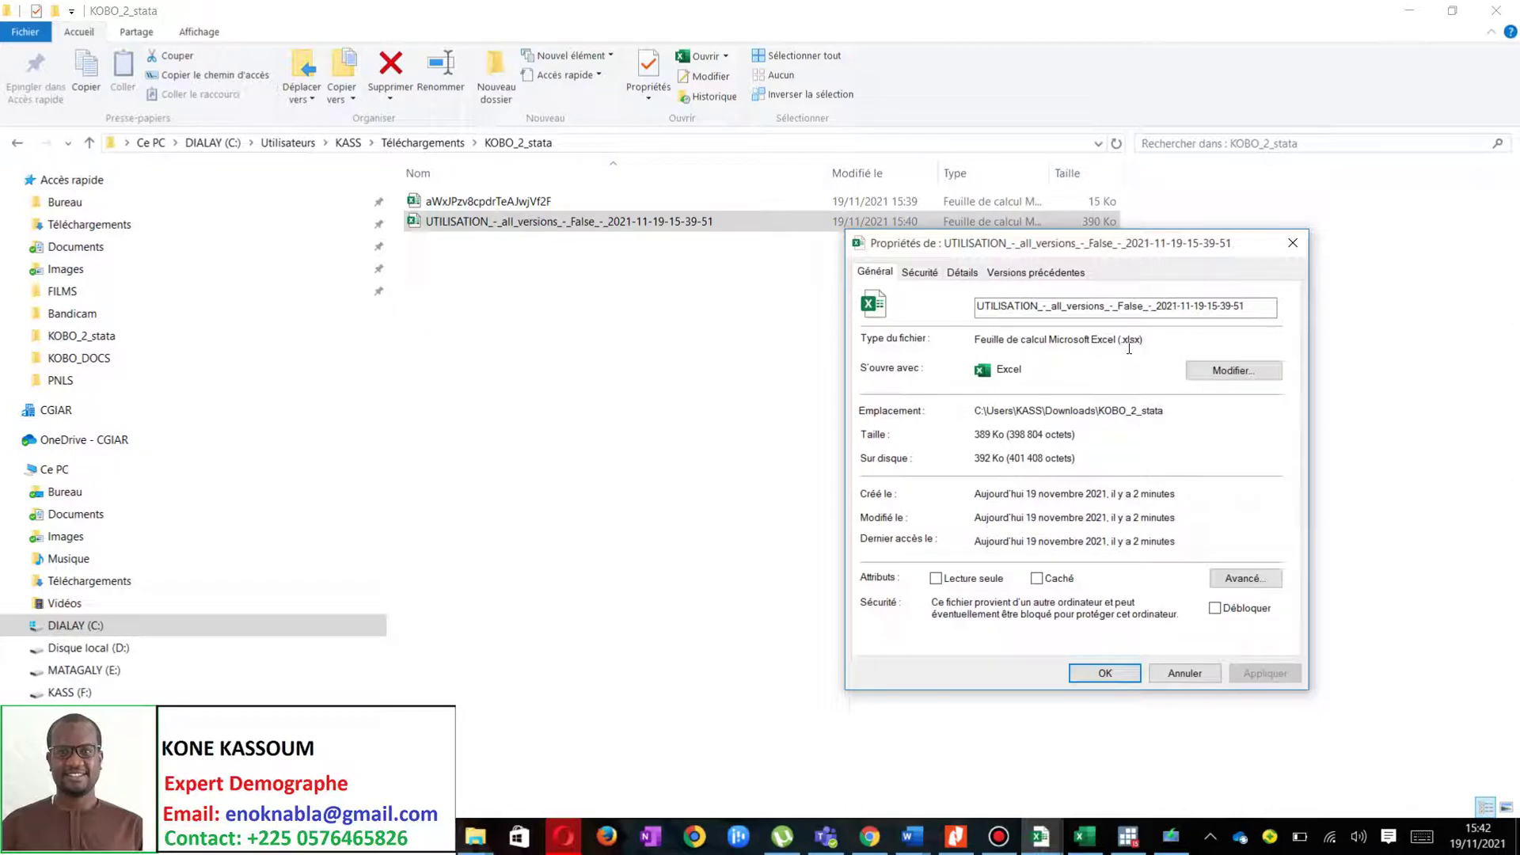
pyautogui.click(1293, 243)
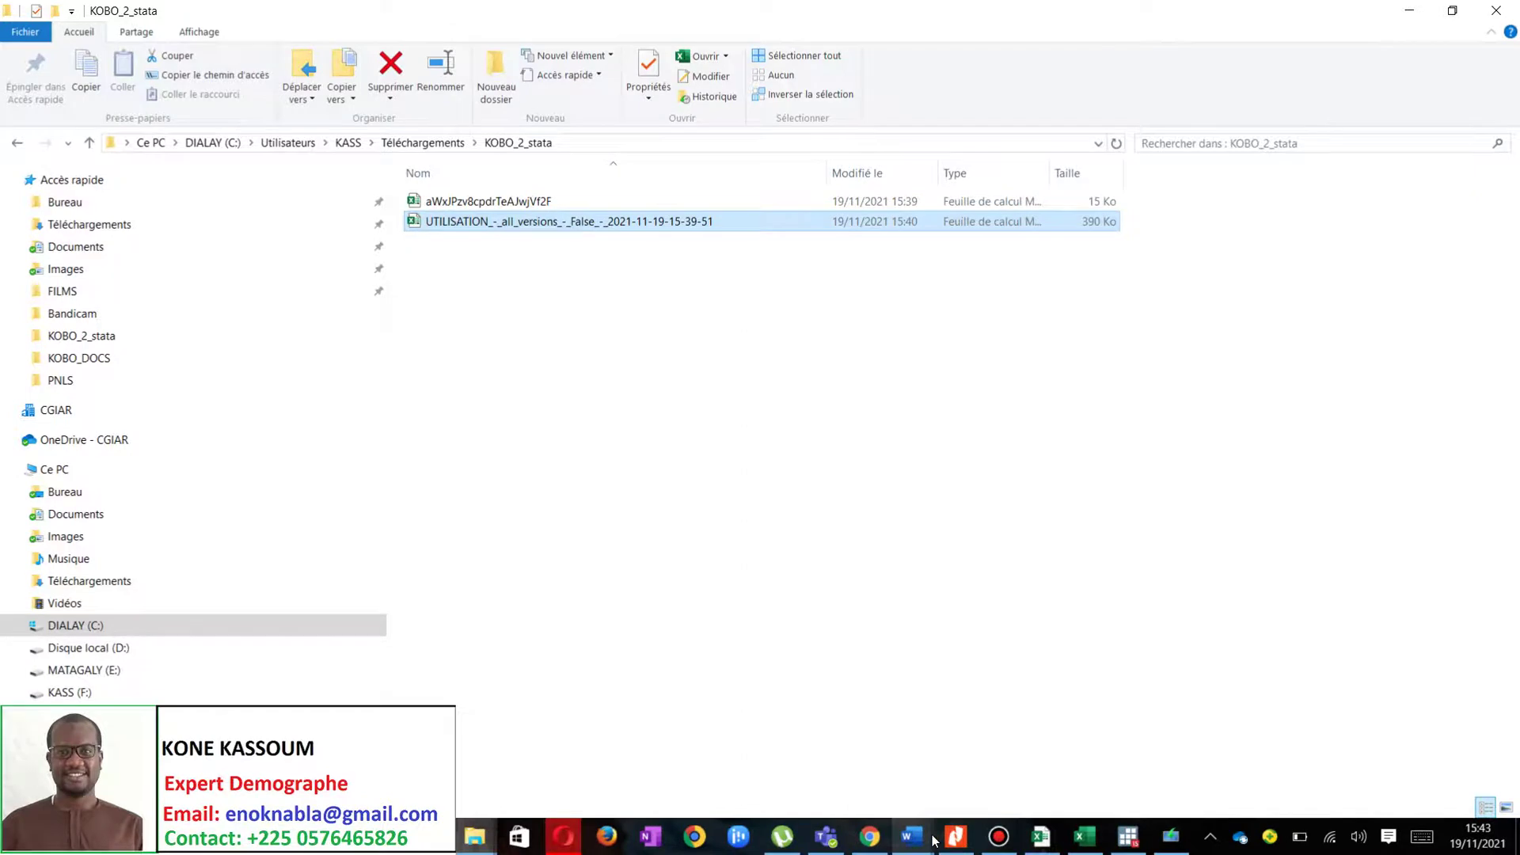
# Compare the .xls extension in the Word command with the XLS form's file type shown in its properties
pyautogui.moveTo(914, 838)
pyautogui.click(1029, 744)
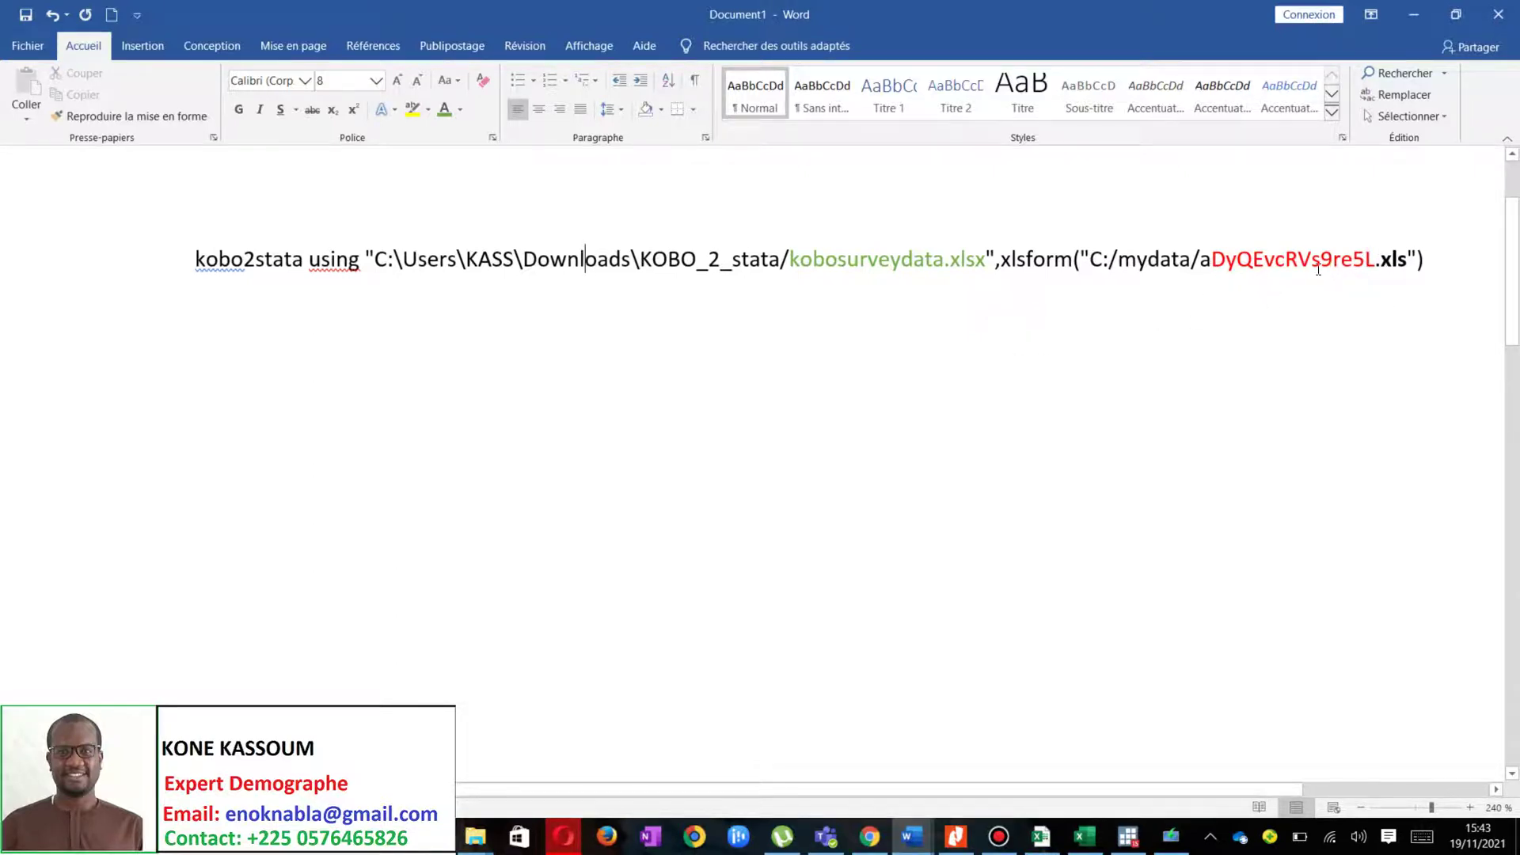
pyautogui.click(1400, 261)
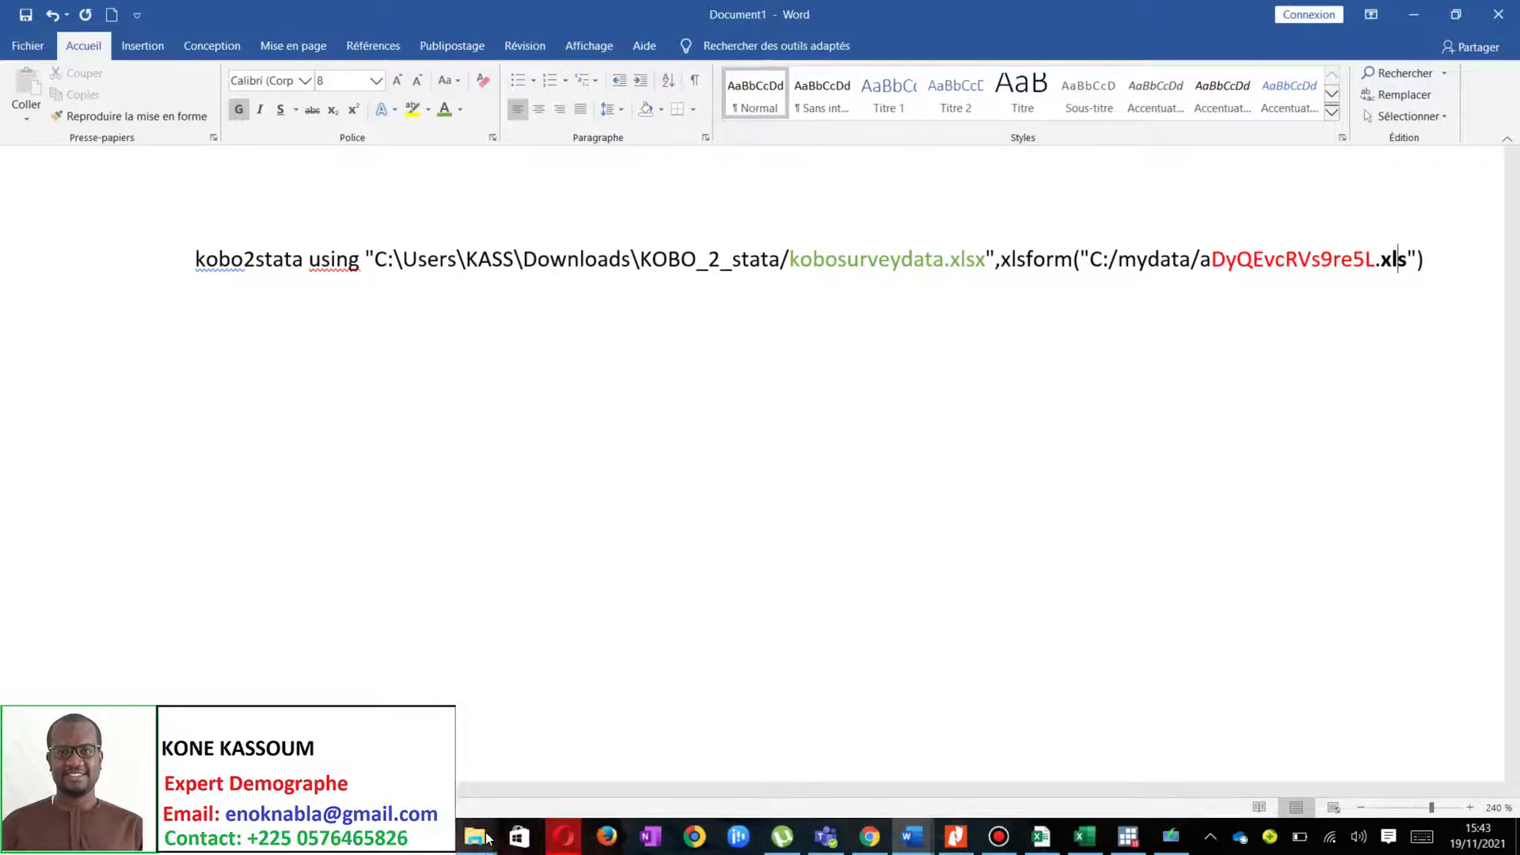
pyautogui.moveTo(492, 844)
pyautogui.click(663, 773)
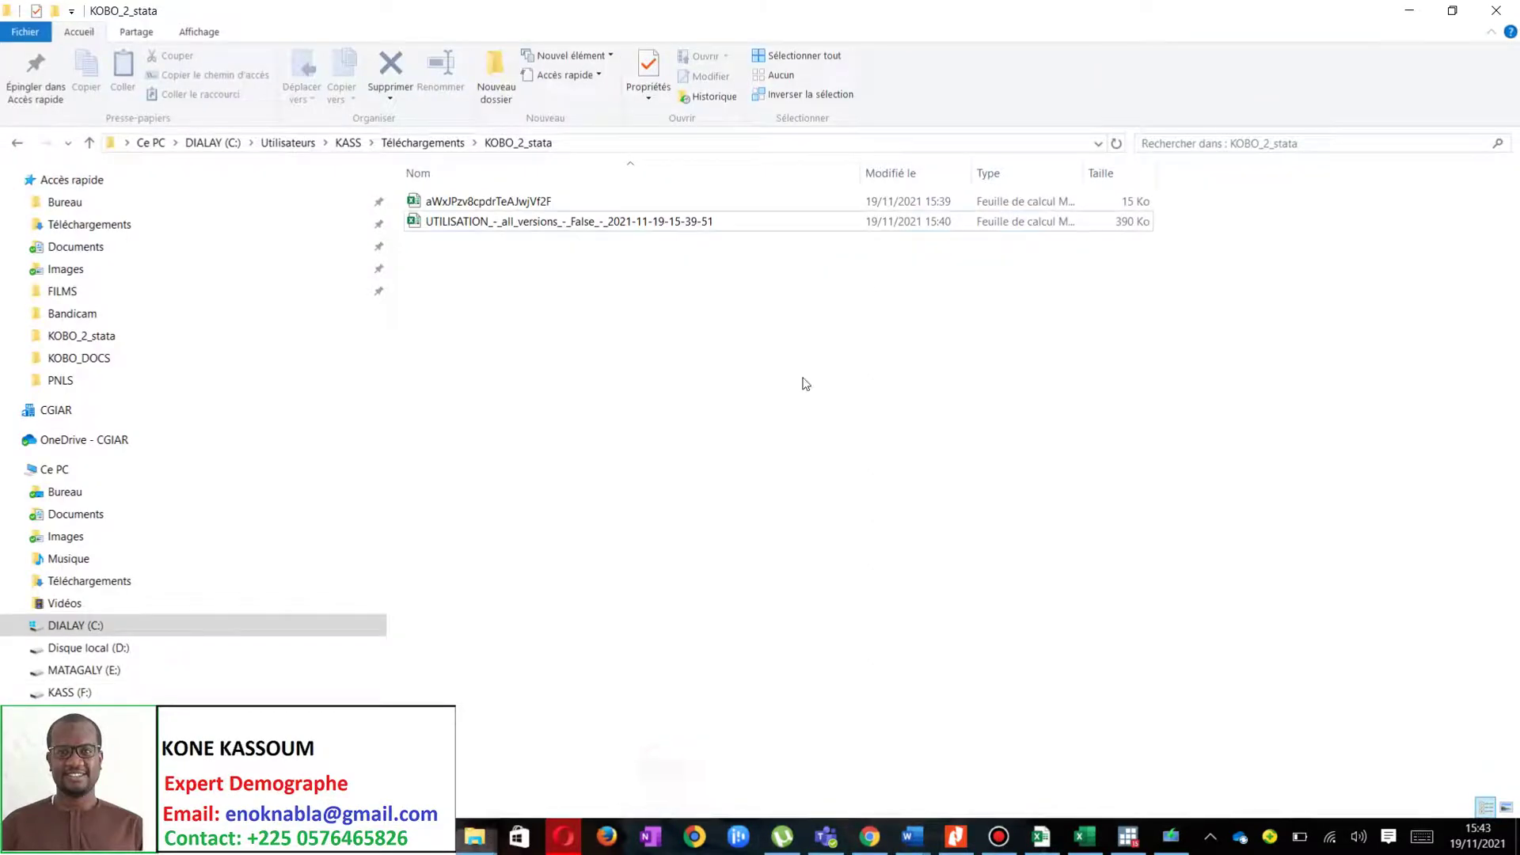
pyautogui.click(679, 204)
pyautogui.rightClick(679, 203)
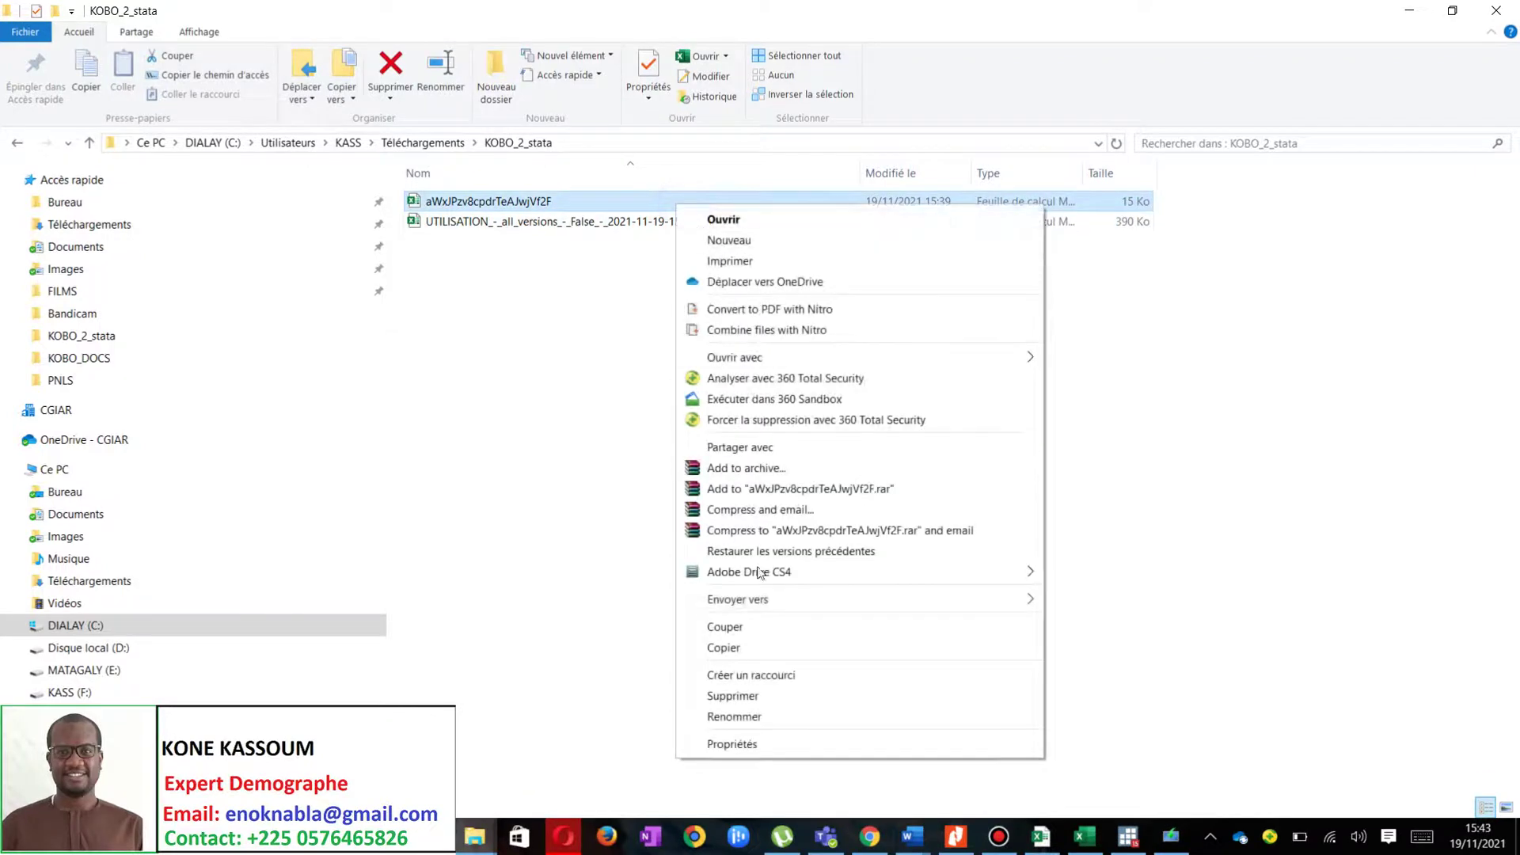
pyautogui.click(766, 743)
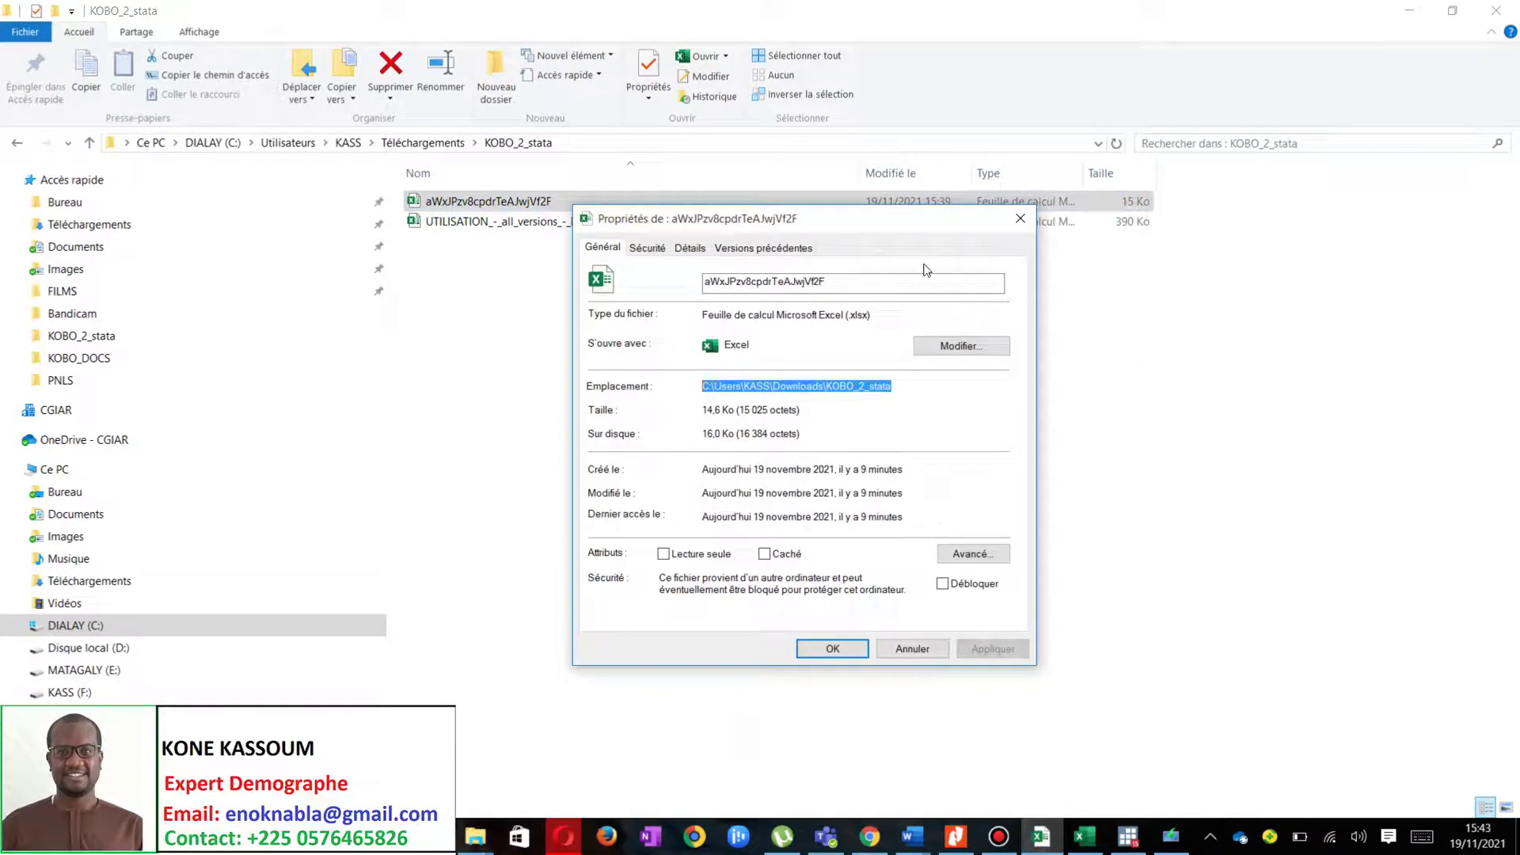
pyautogui.click(1021, 222)
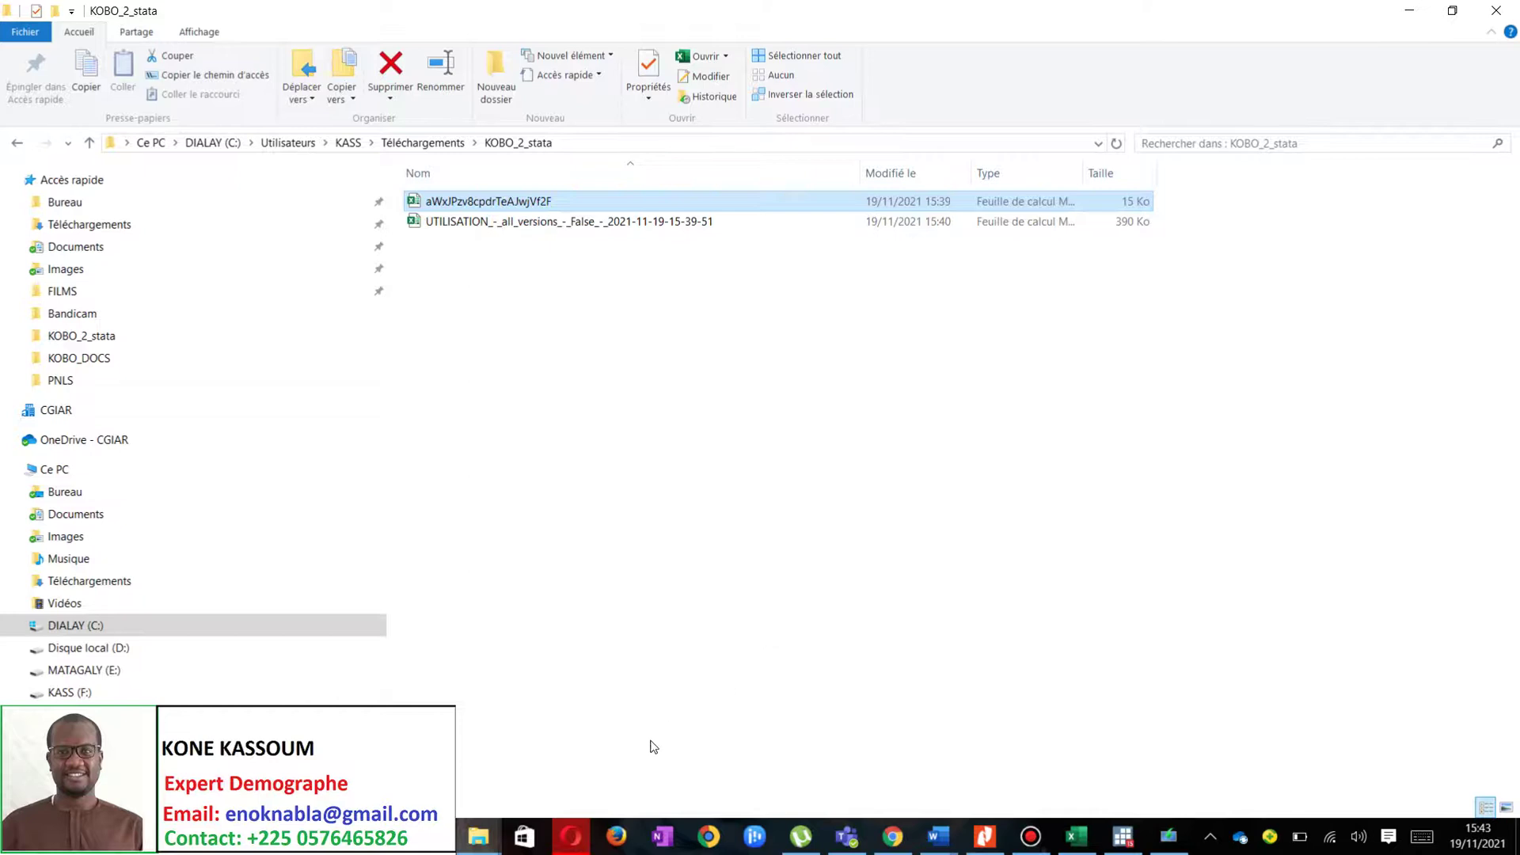
pyautogui.click(571, 836)
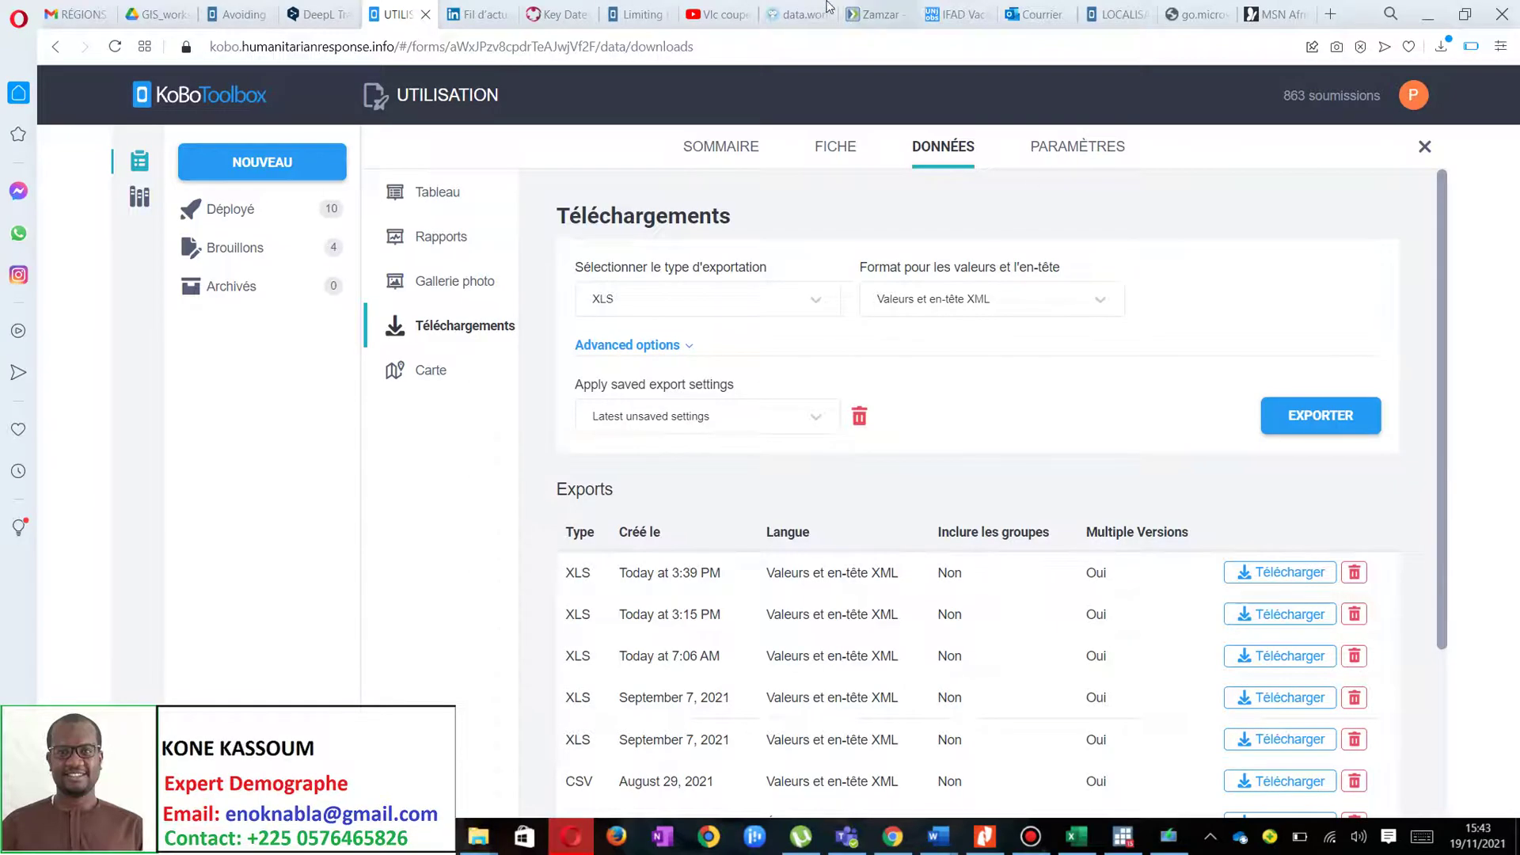
pyautogui.click(871, 14)
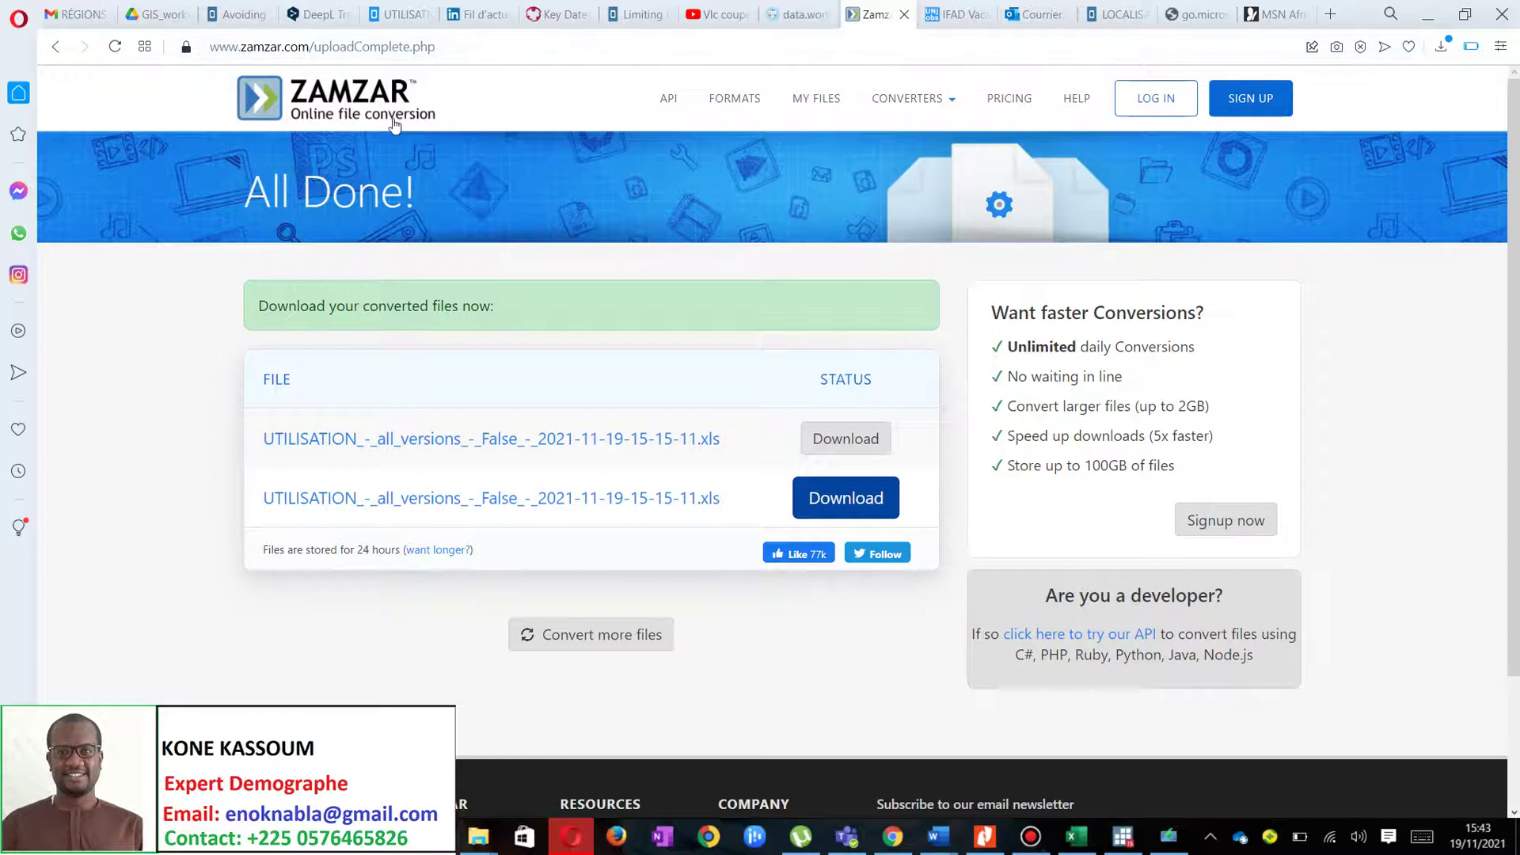
pyautogui.click(494, 46)
pyautogui.click(500, 45)
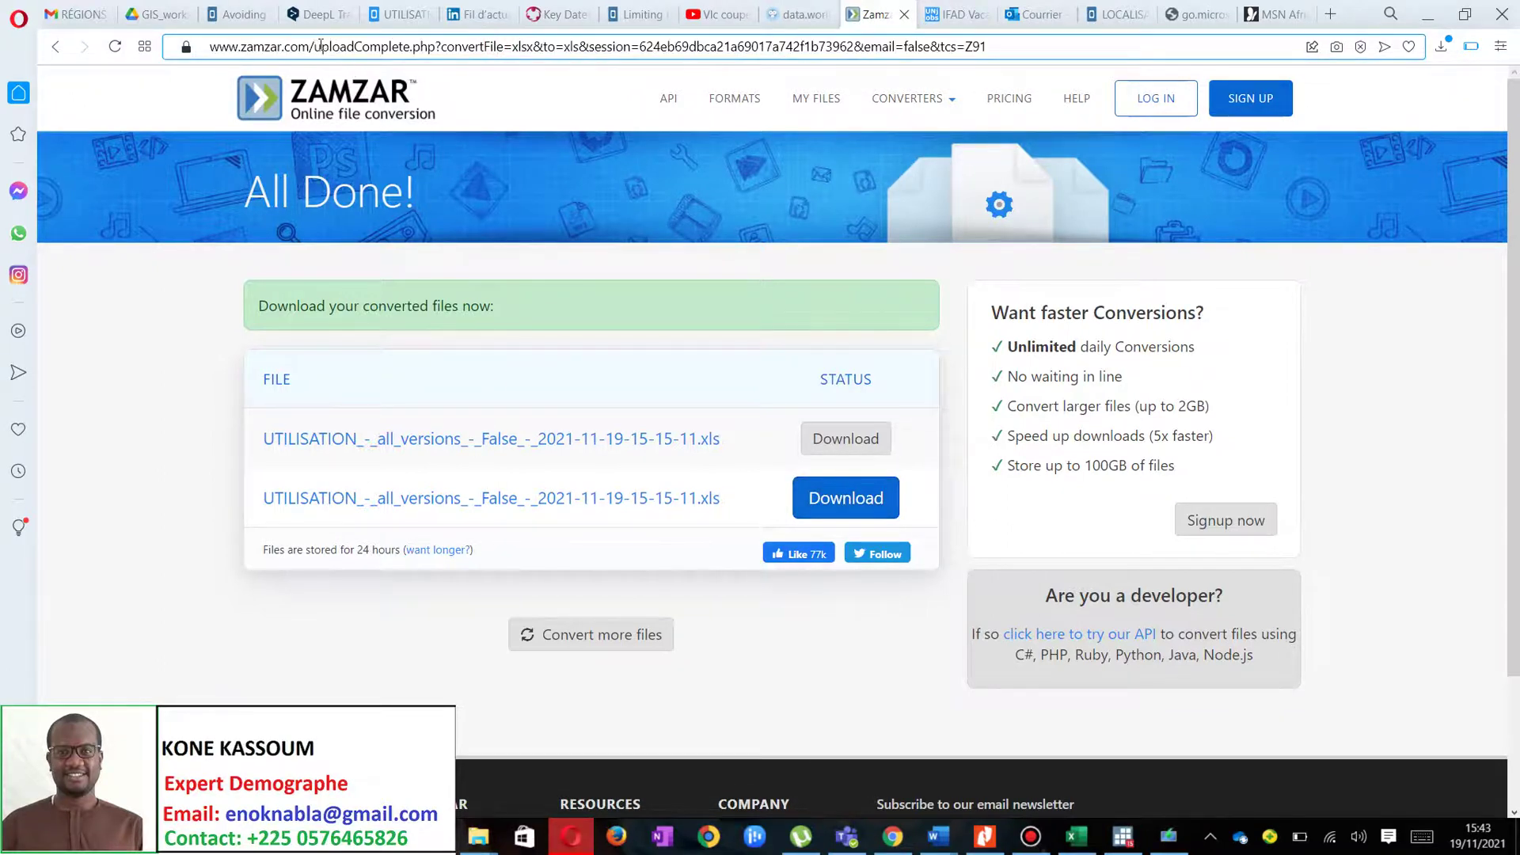
pyautogui.moveTo(315, 46); pyautogui.dragTo(1048, 80)
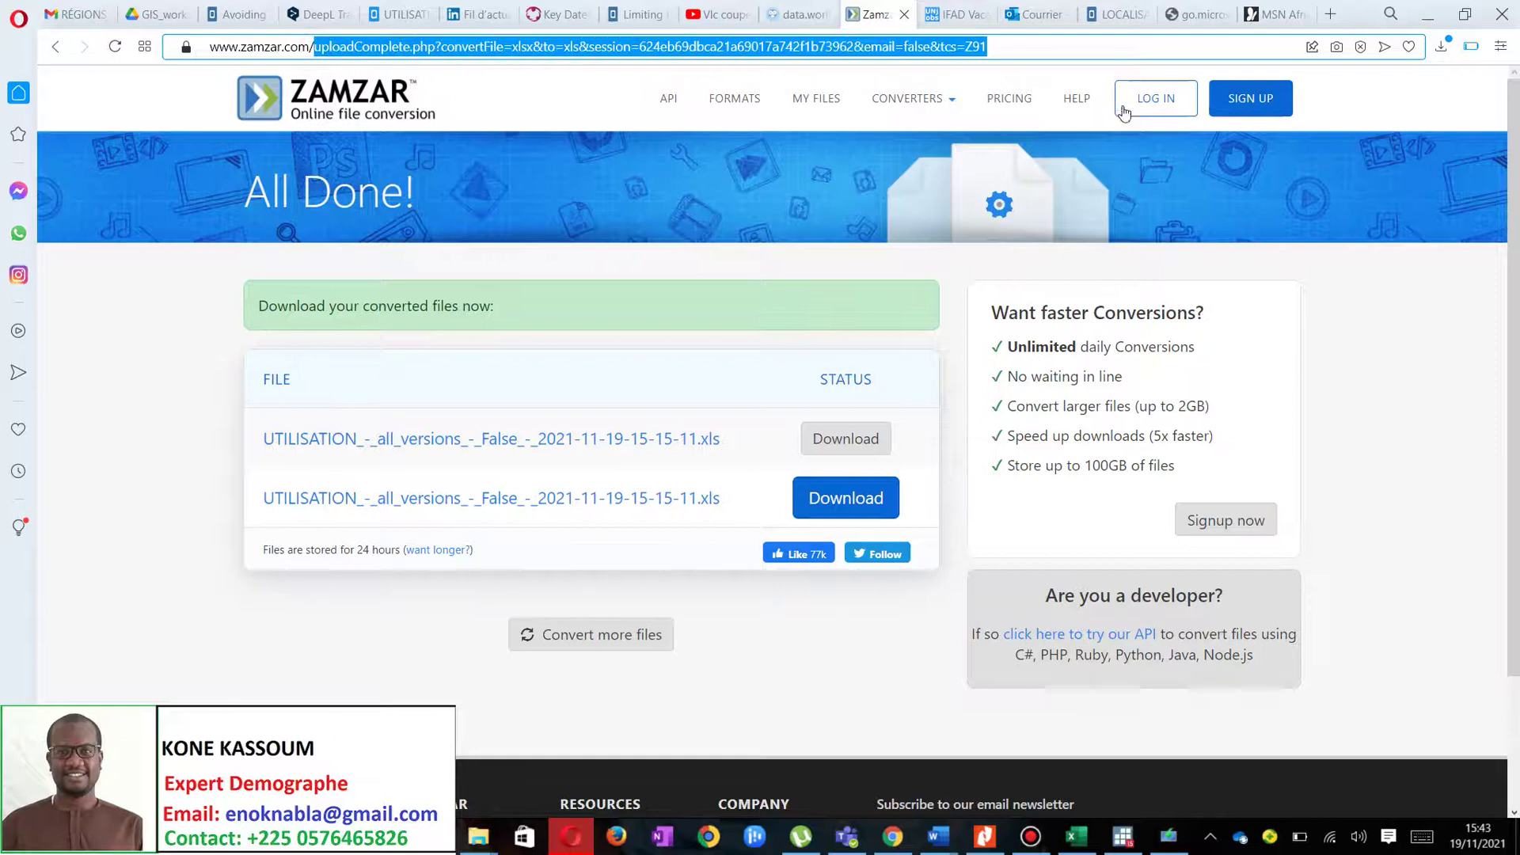
pyautogui.press('BackSpace')
pyautogui.press('BackSpace')
pyautogui.press('Return')
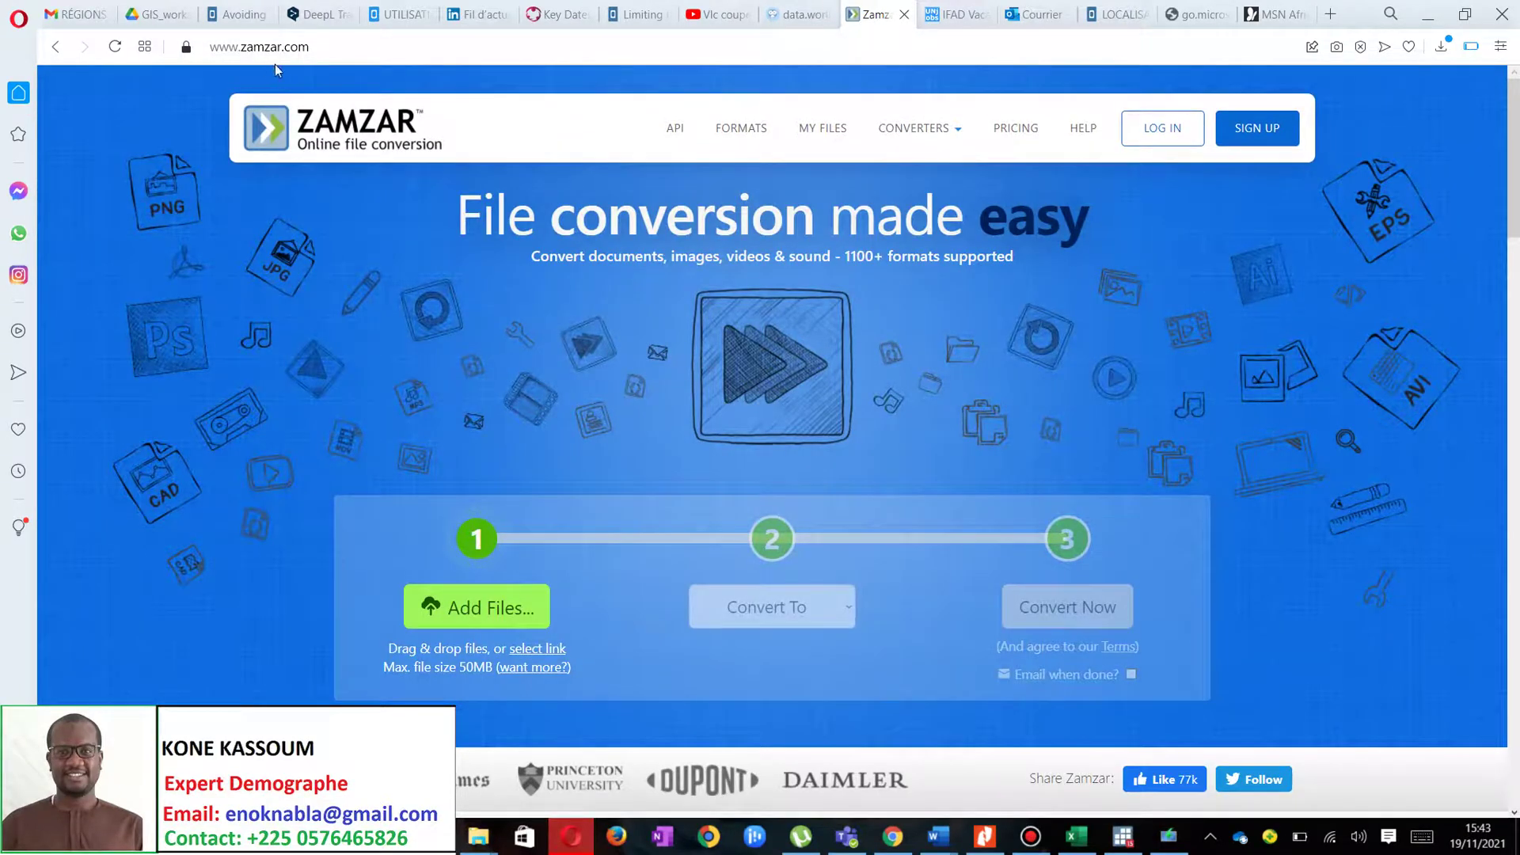
# Add the form file aWxJPzv8cpdrTeAJwjVf2F.xlsx from the KOBO_2_stata folder to Zamzar's files to convert
pyautogui.click(491, 619)
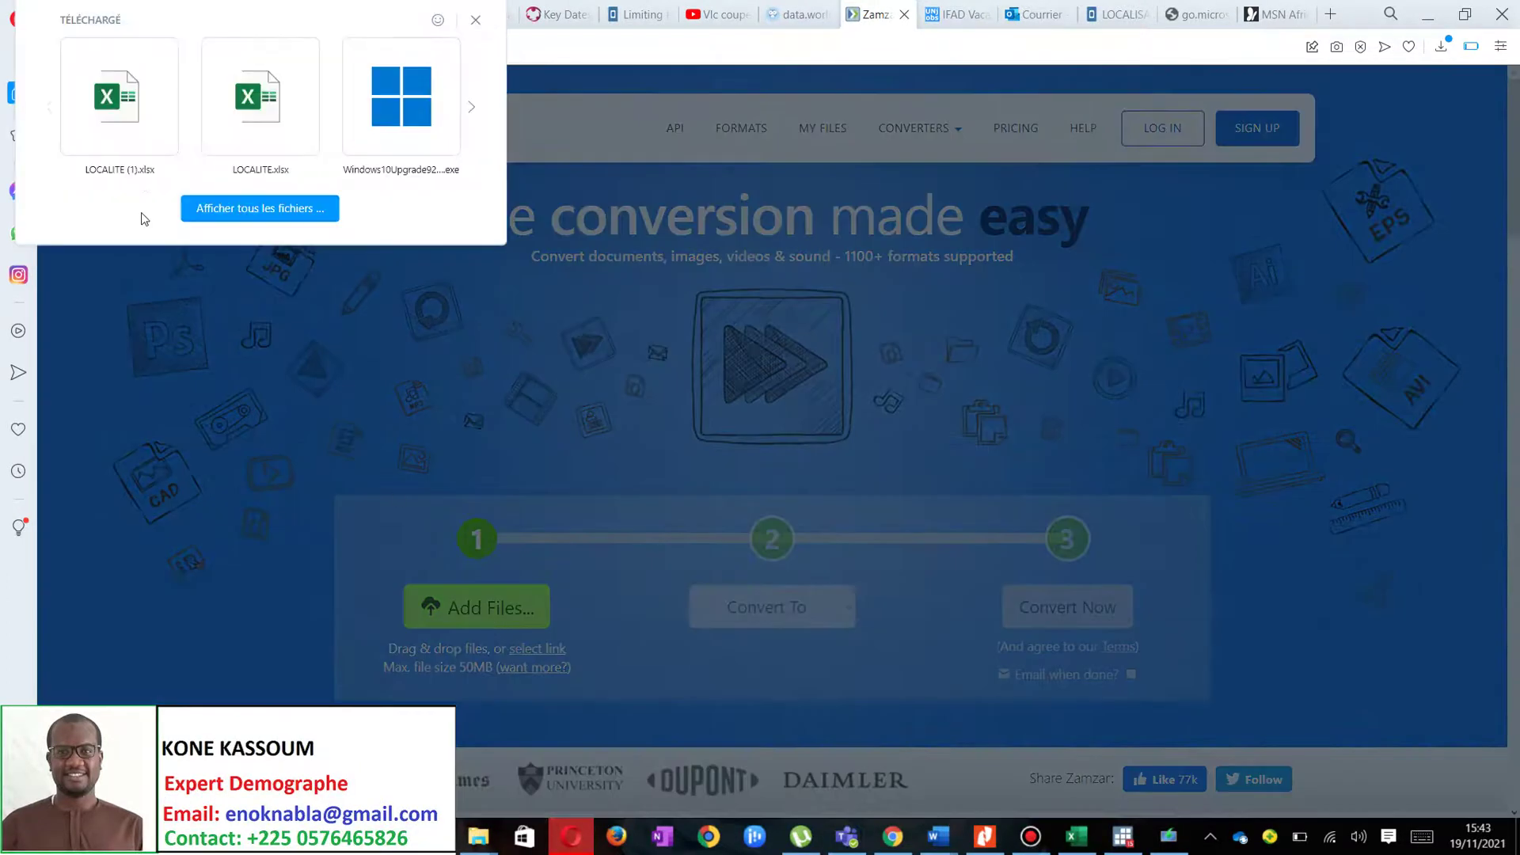
pyautogui.click(236, 211)
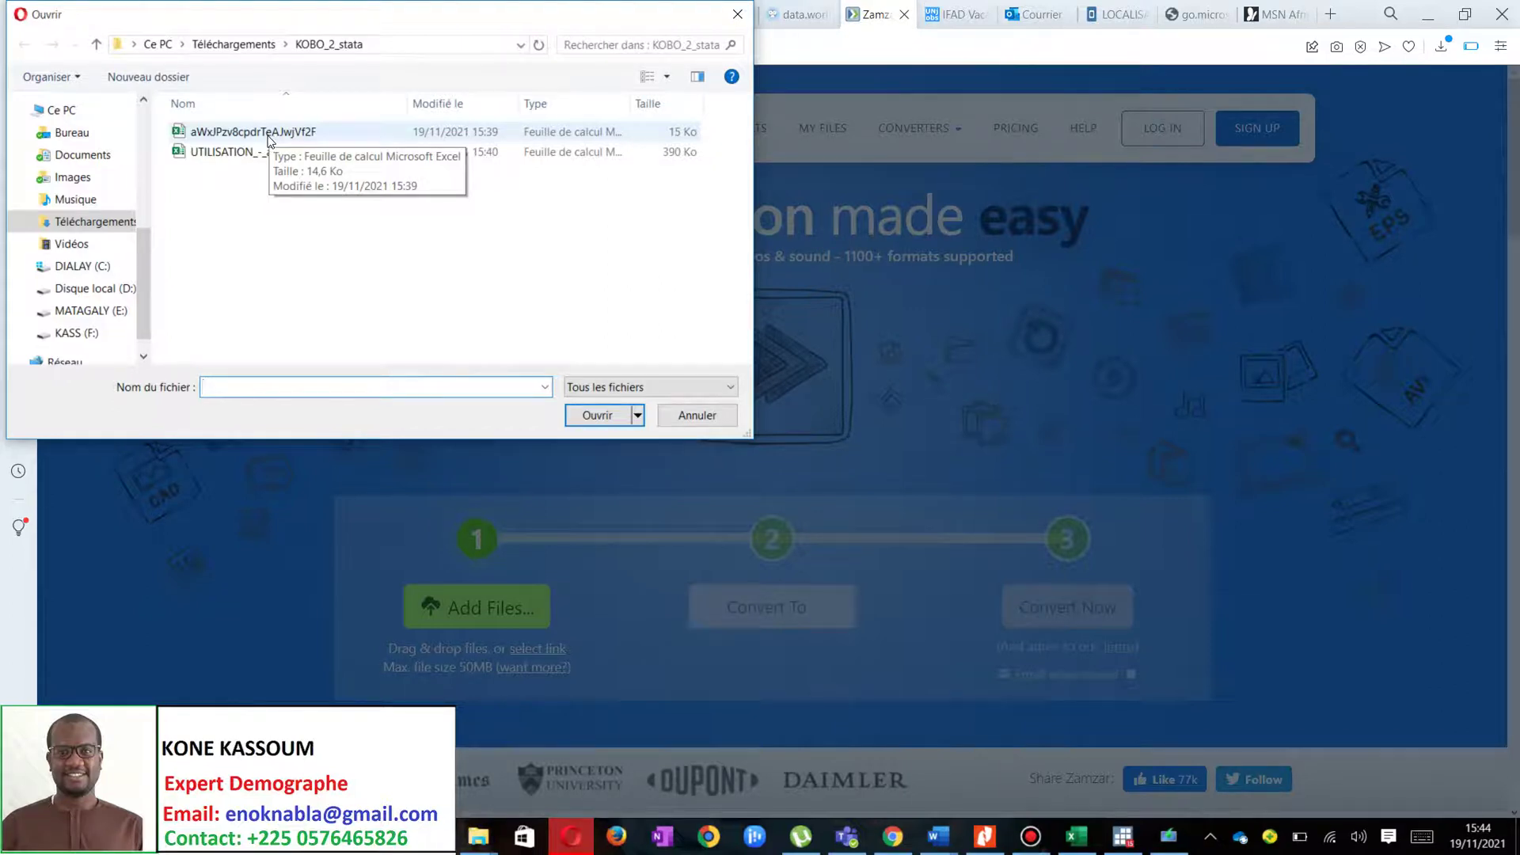
pyautogui.click(268, 135)
pyautogui.click(598, 416)
pyautogui.scroll(-3, 615, 489)
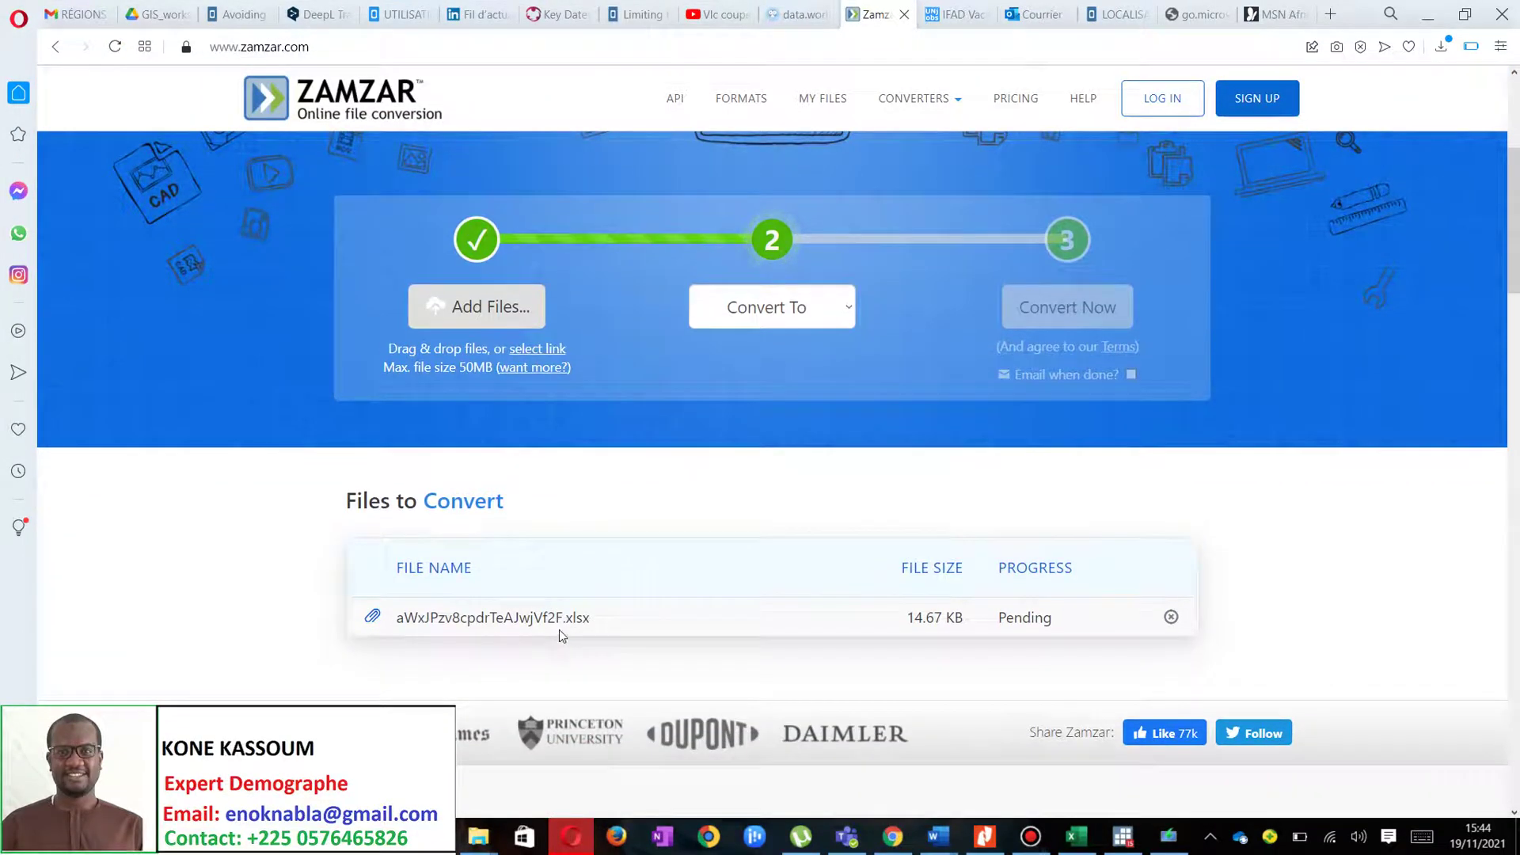
# Choose xls as the output format for aWxJPzv8cpdrTeAJwjVf2F.xlsx and run the conversion
pyautogui.click(843, 312)
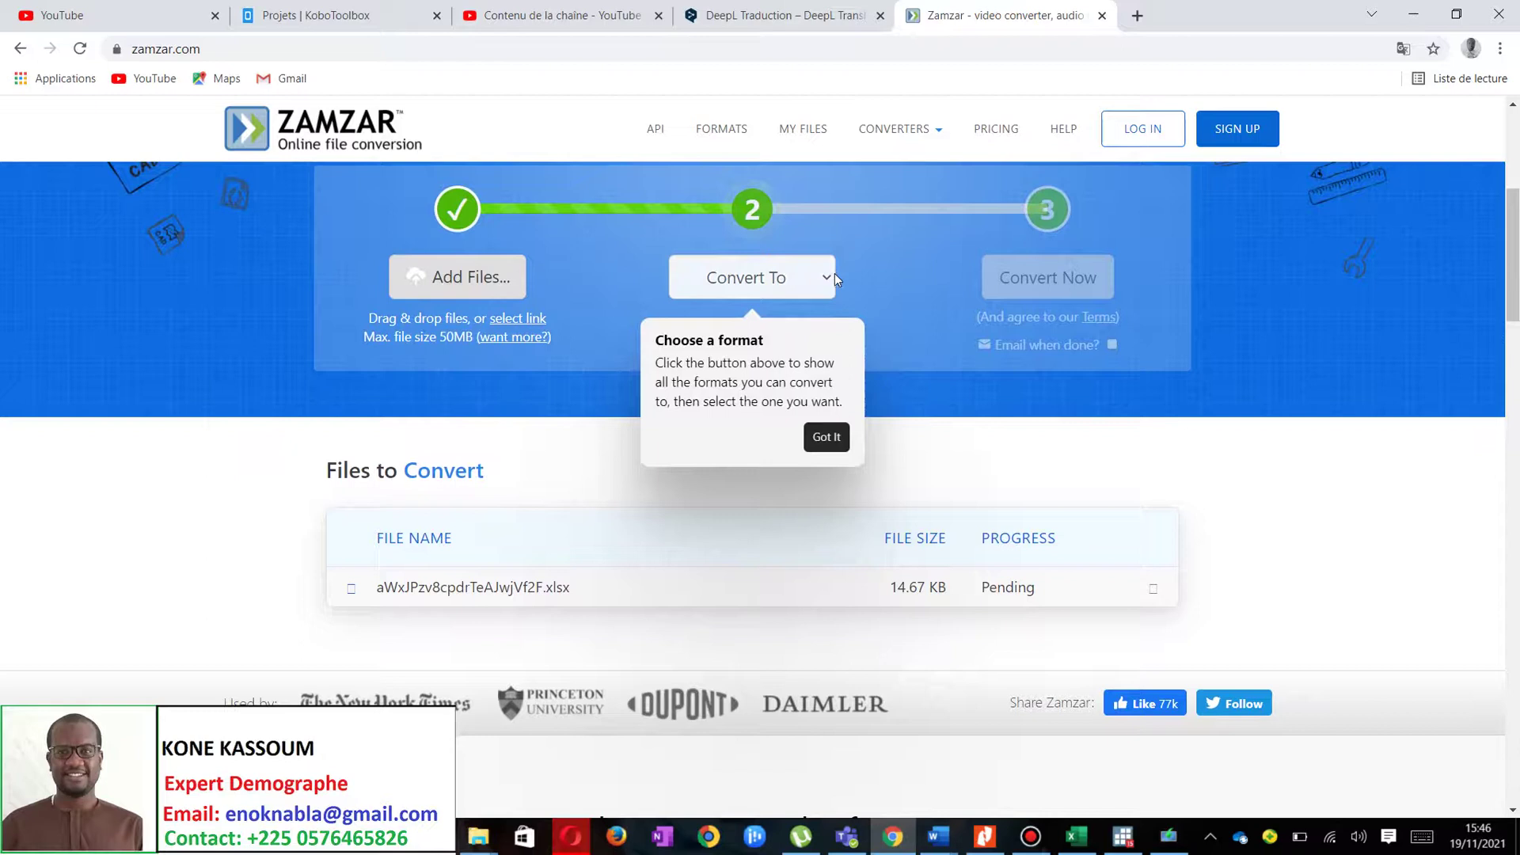
pyautogui.click(834, 273)
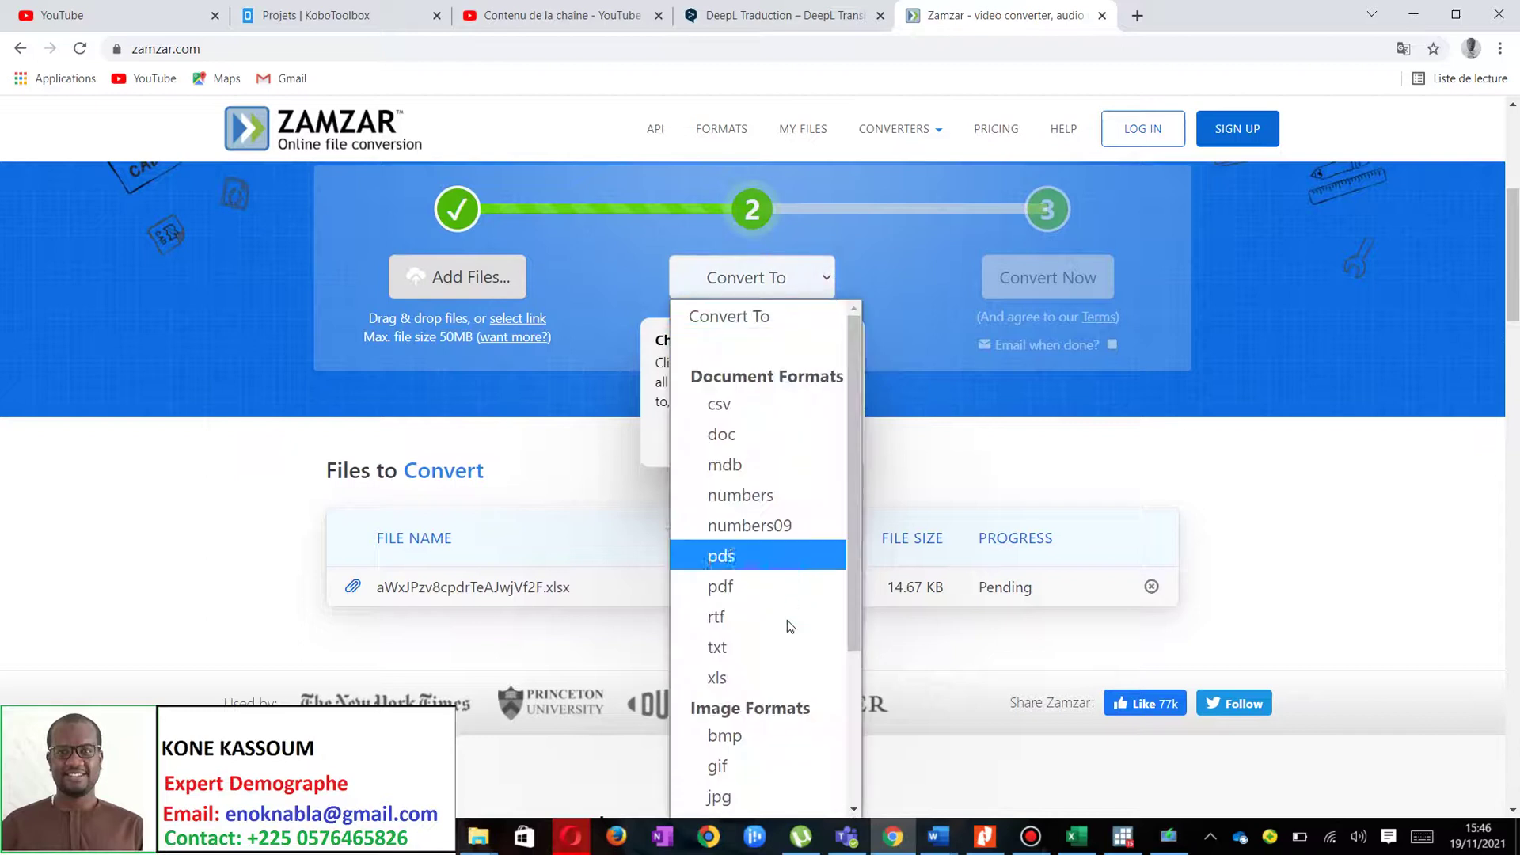
pyautogui.click(779, 687)
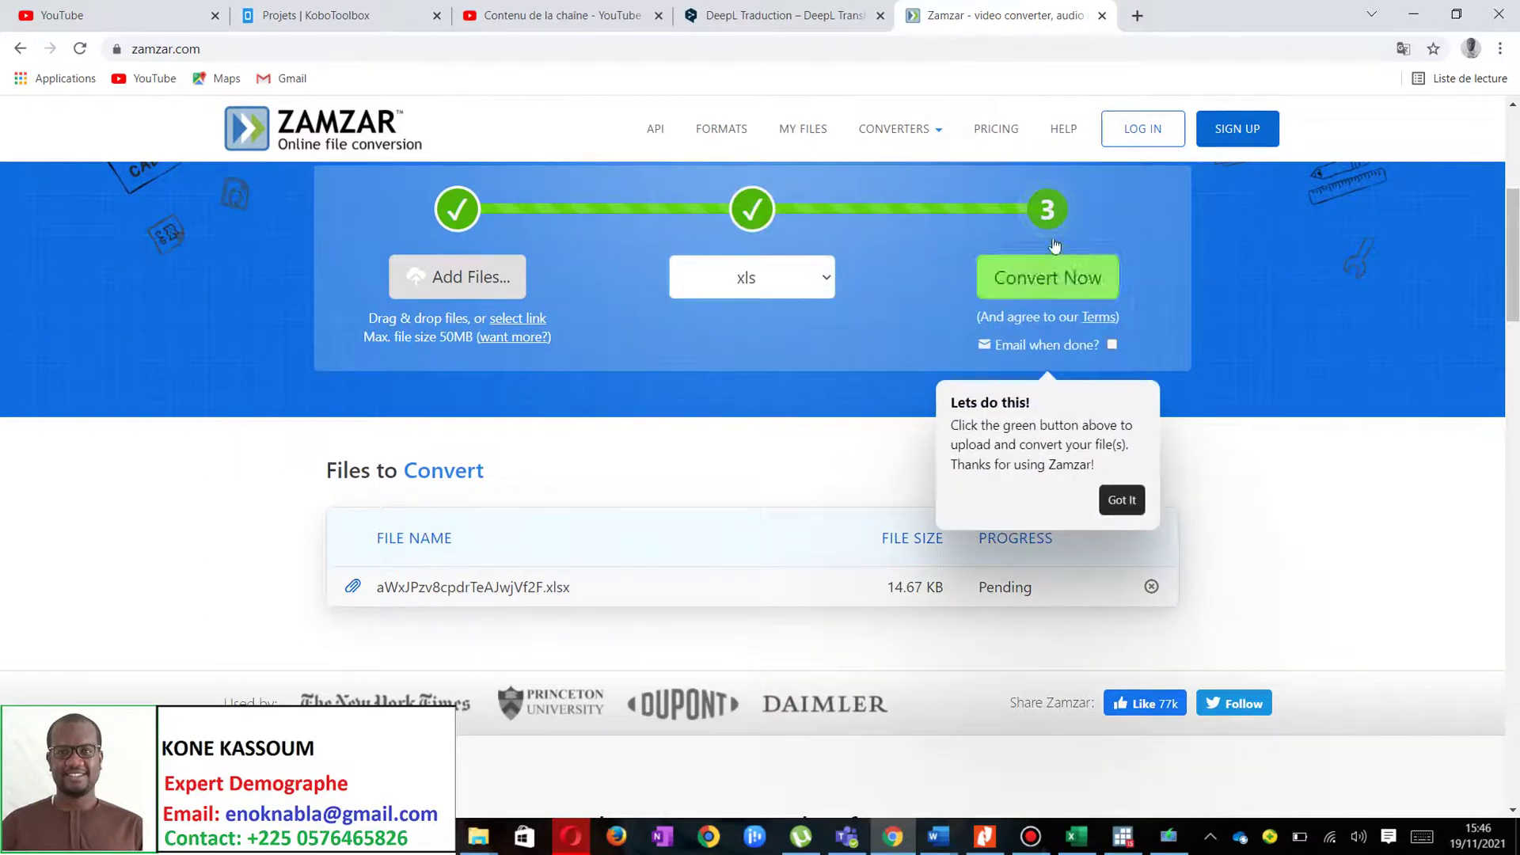
pyautogui.click(1042, 283)
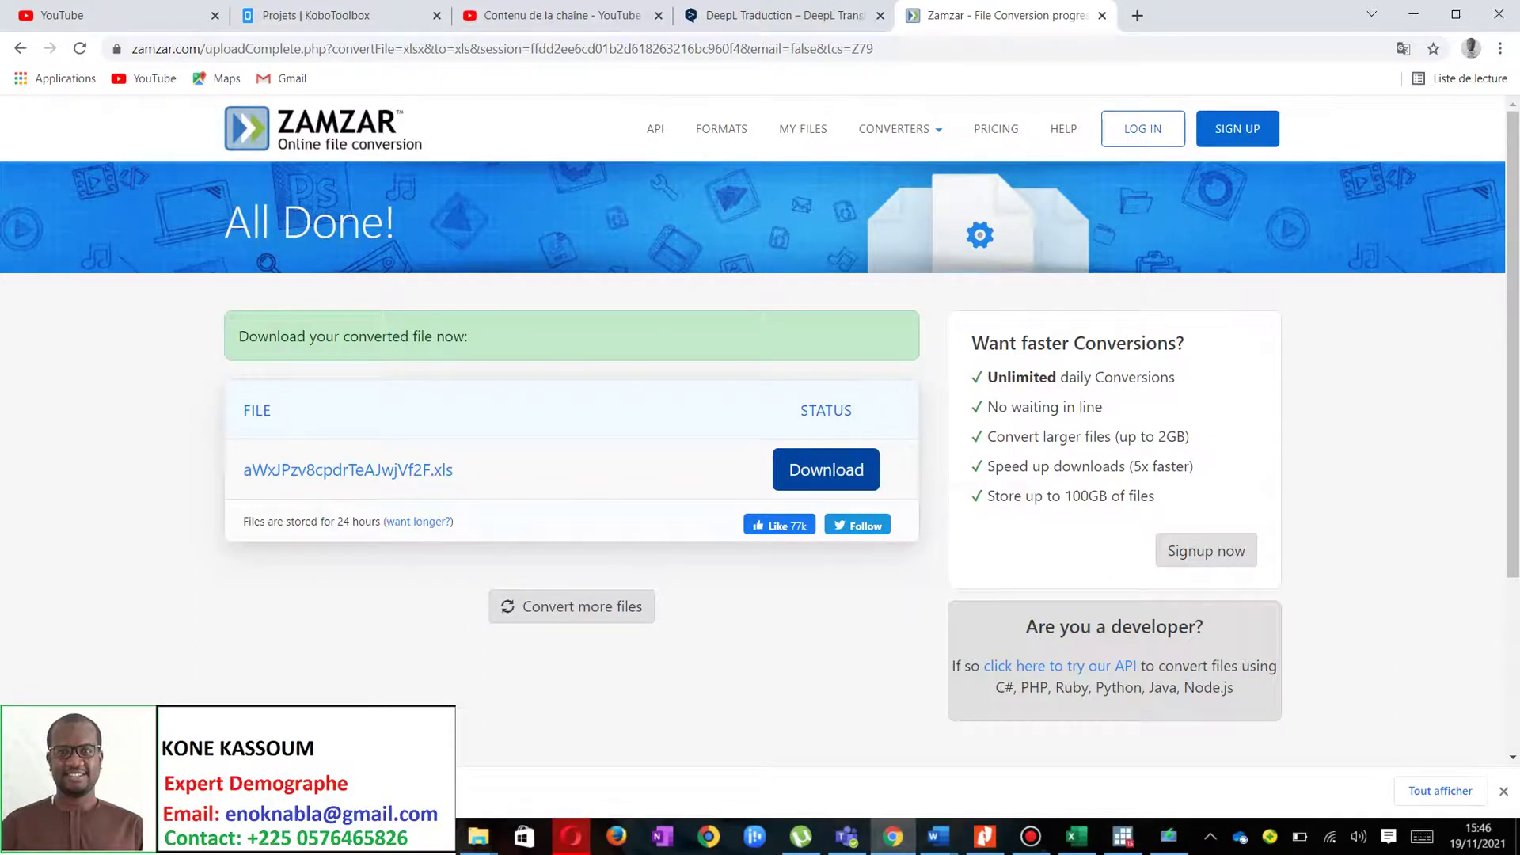
# Locate the downloaded aWxJPzv8cpdrTeAJwjVf2F.xls in its folder and move it into the KOBO_2_stata folder
pyautogui.click(190, 792)
pyautogui.click(262, 717)
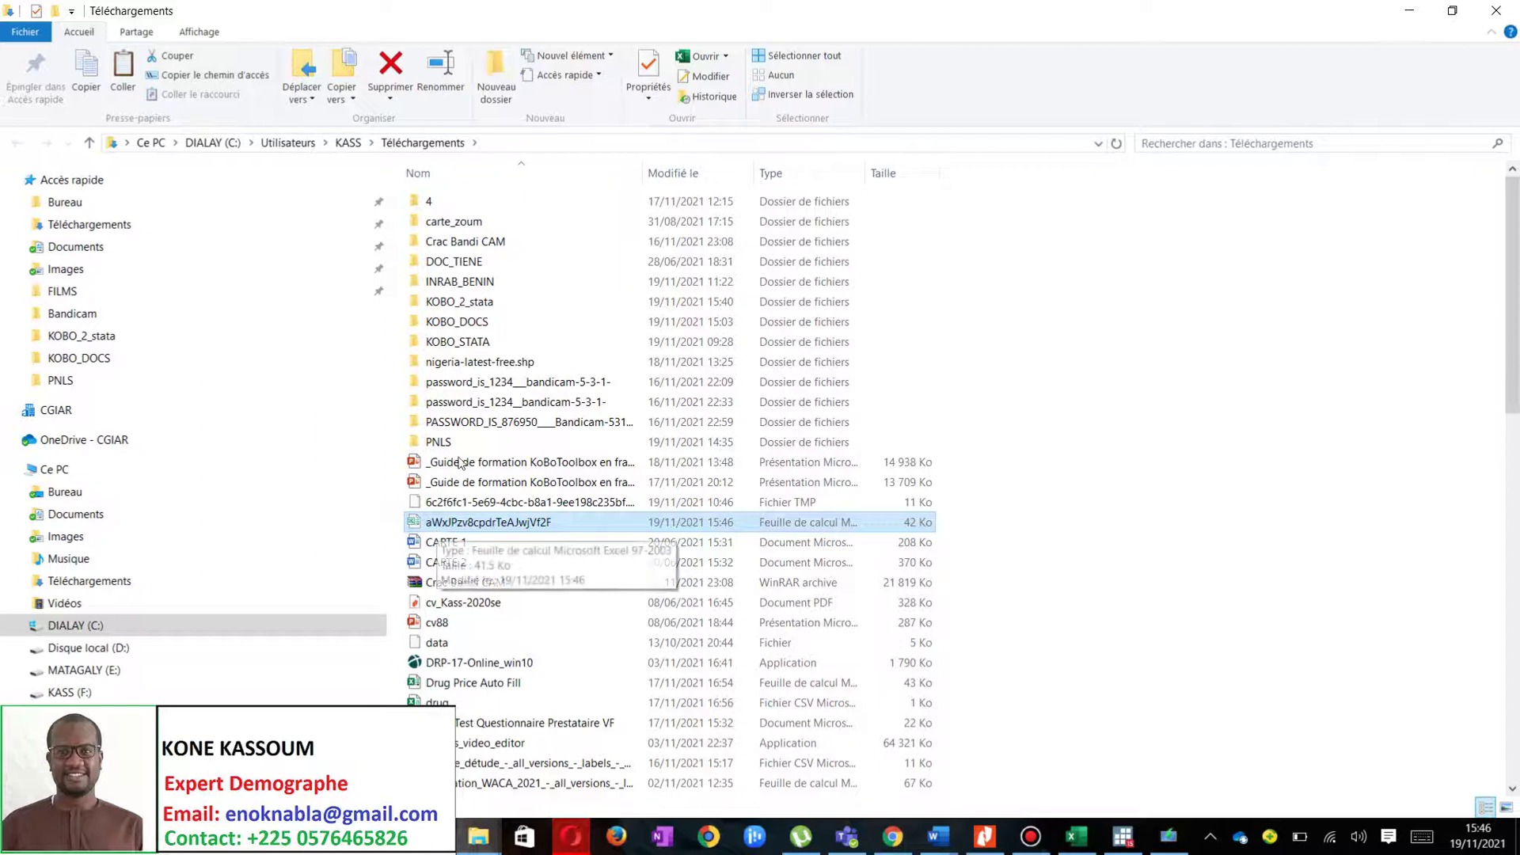
pyautogui.moveTo(470, 271); pyautogui.dragTo(473, 302)
pyautogui.doubleClick(474, 302)
pyautogui.rightClick(483, 362)
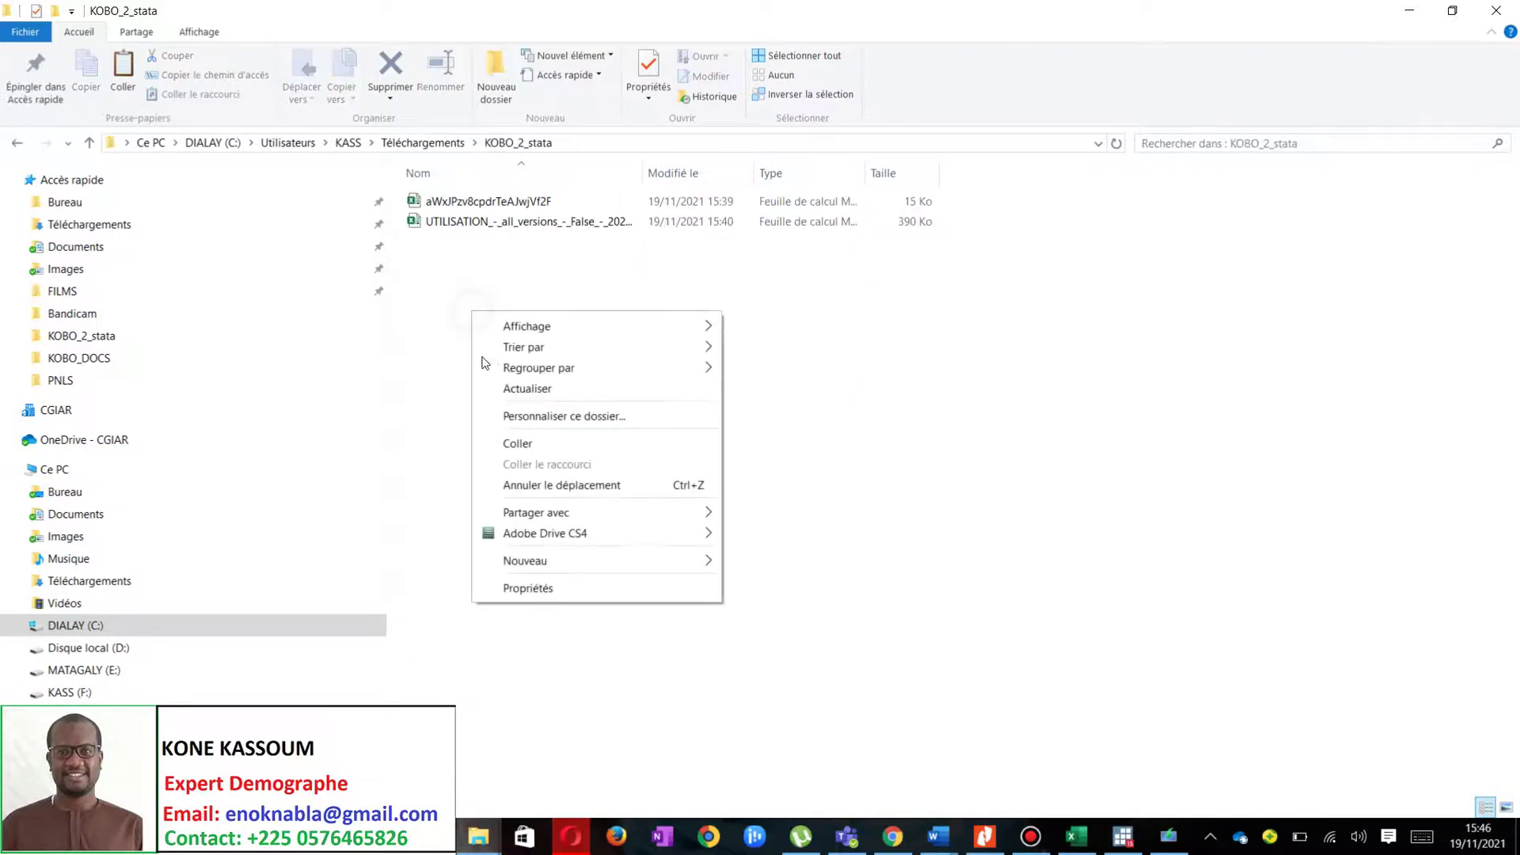
pyautogui.click(547, 445)
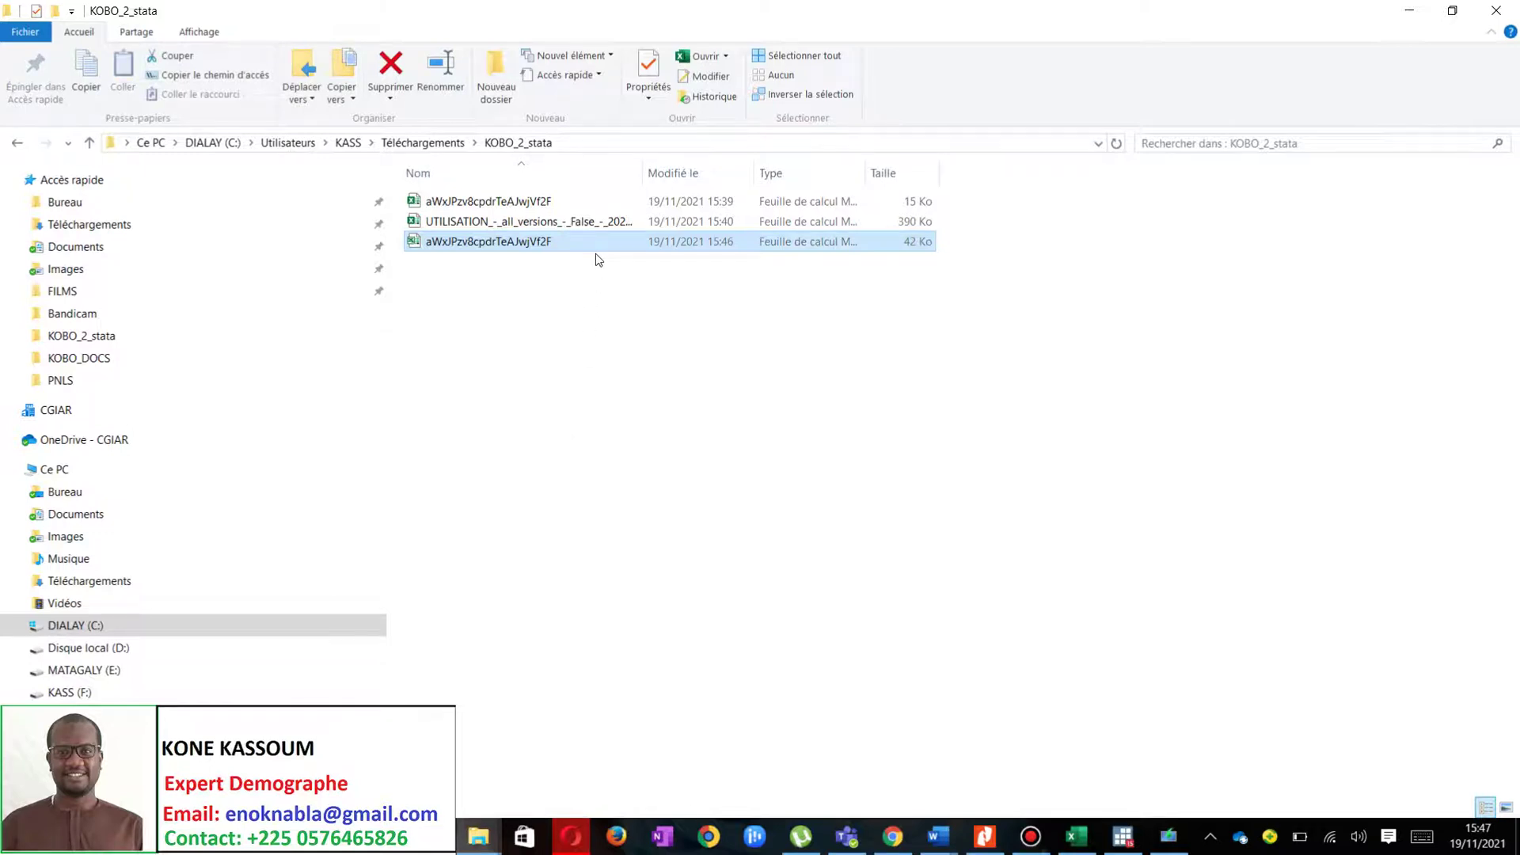
# Check the file type of the converted 42 Ko form file in its properties
pyautogui.rightClick(595, 254)
pyautogui.click(570, 249)
pyautogui.rightClick(570, 247)
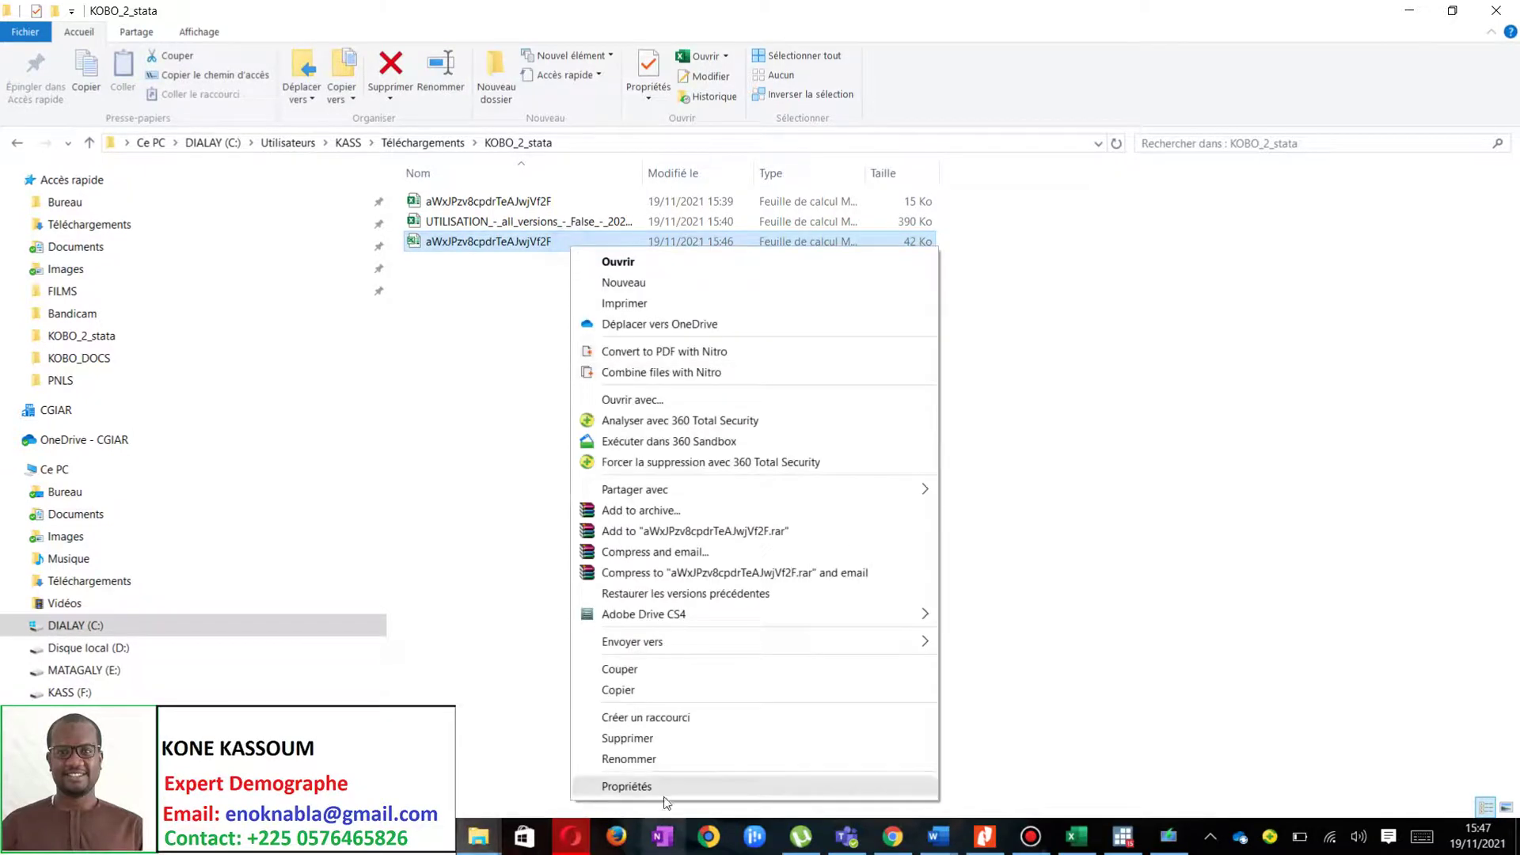
pyautogui.click(665, 788)
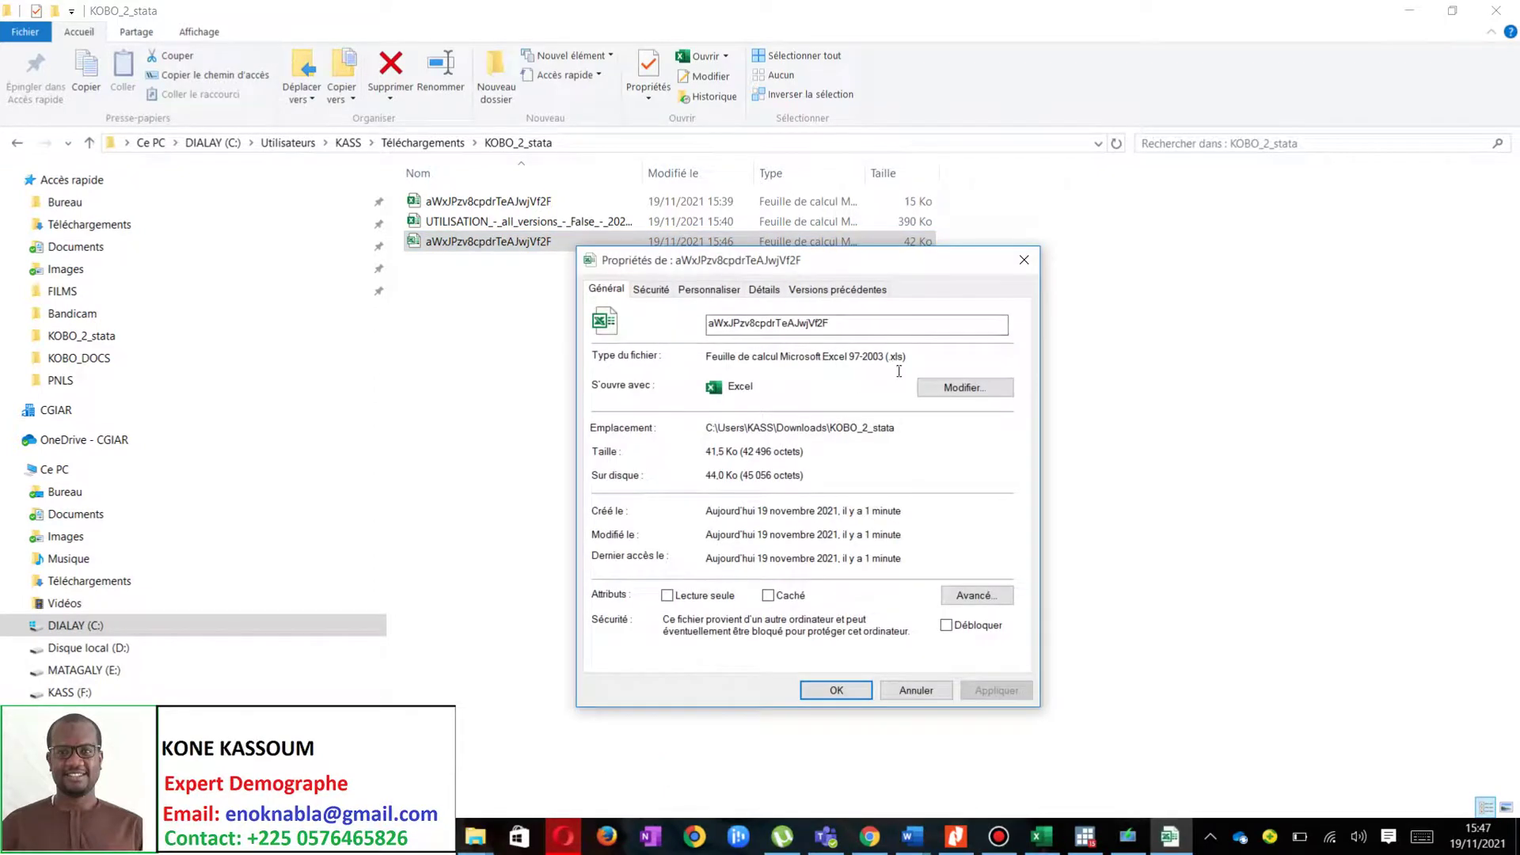
pyautogui.click(1023, 261)
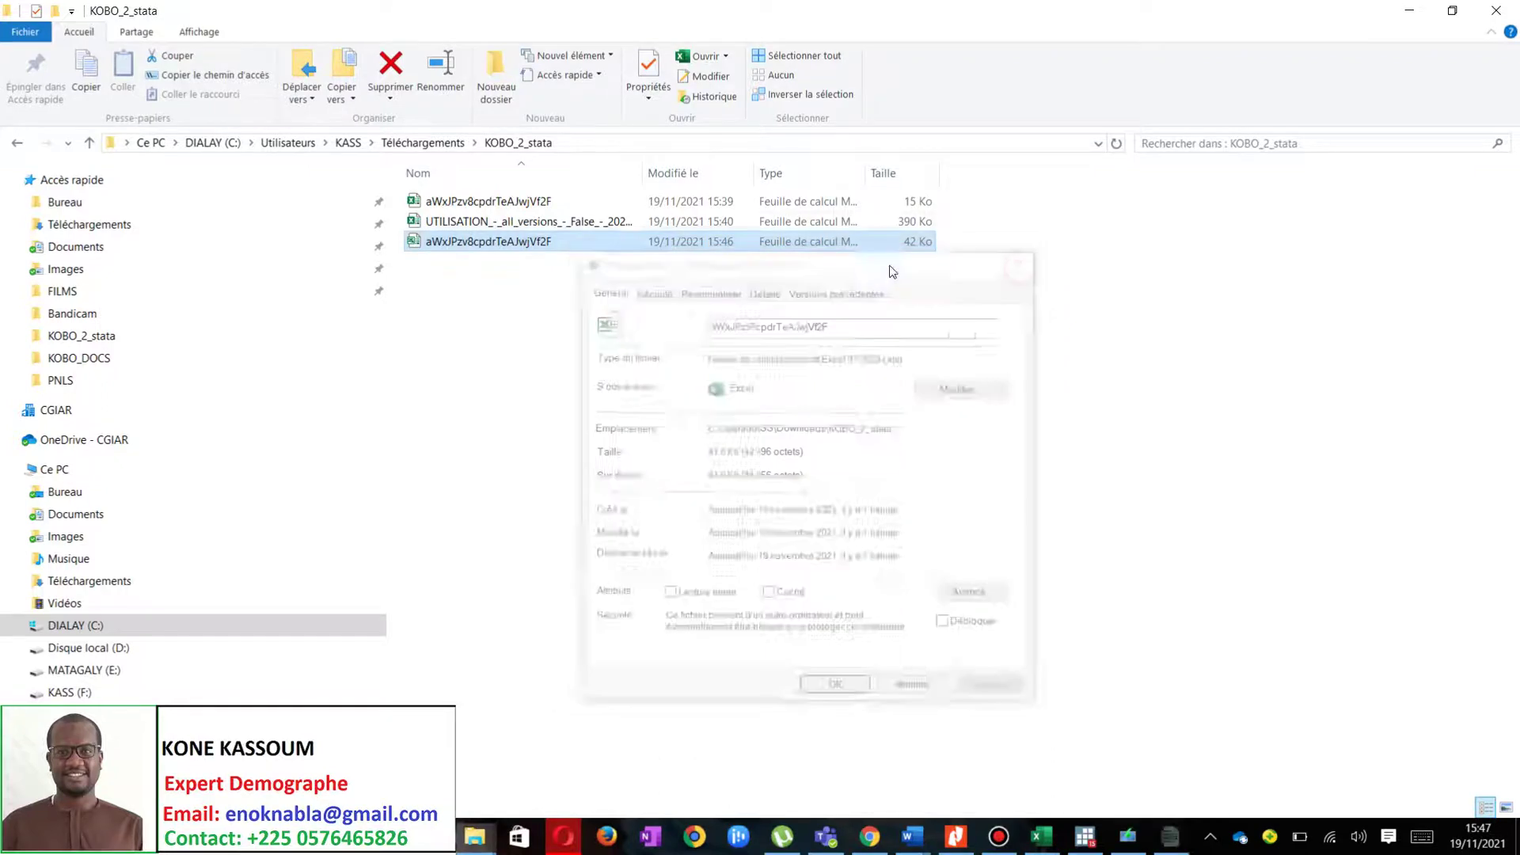
# Check the file type of the original 15 Ko form file in its properties and delete that file from KOBO_2_stata
pyautogui.click(619, 203)
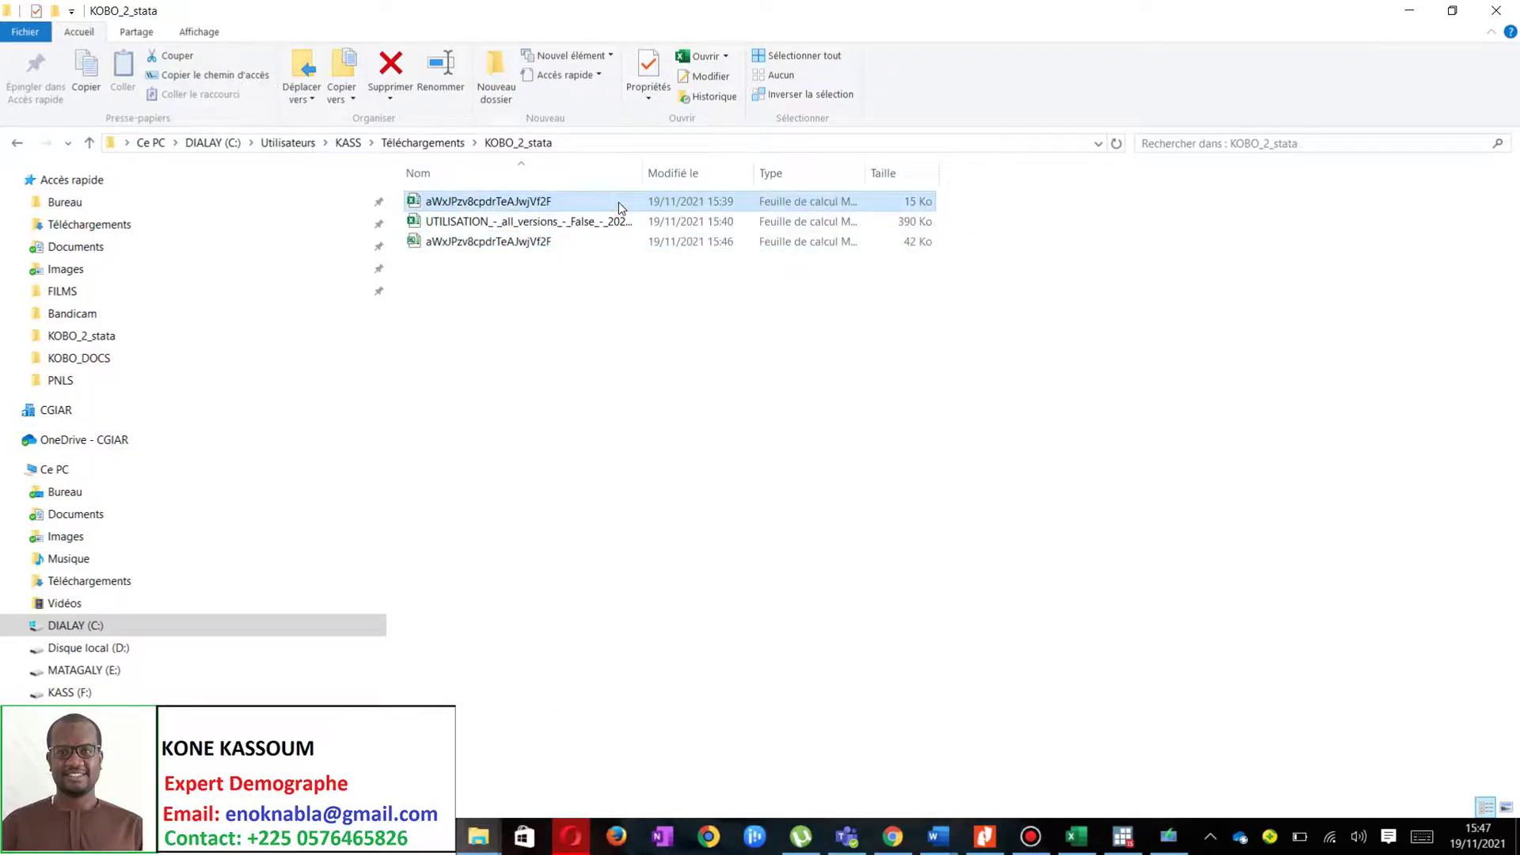
pyautogui.rightClick(619, 208)
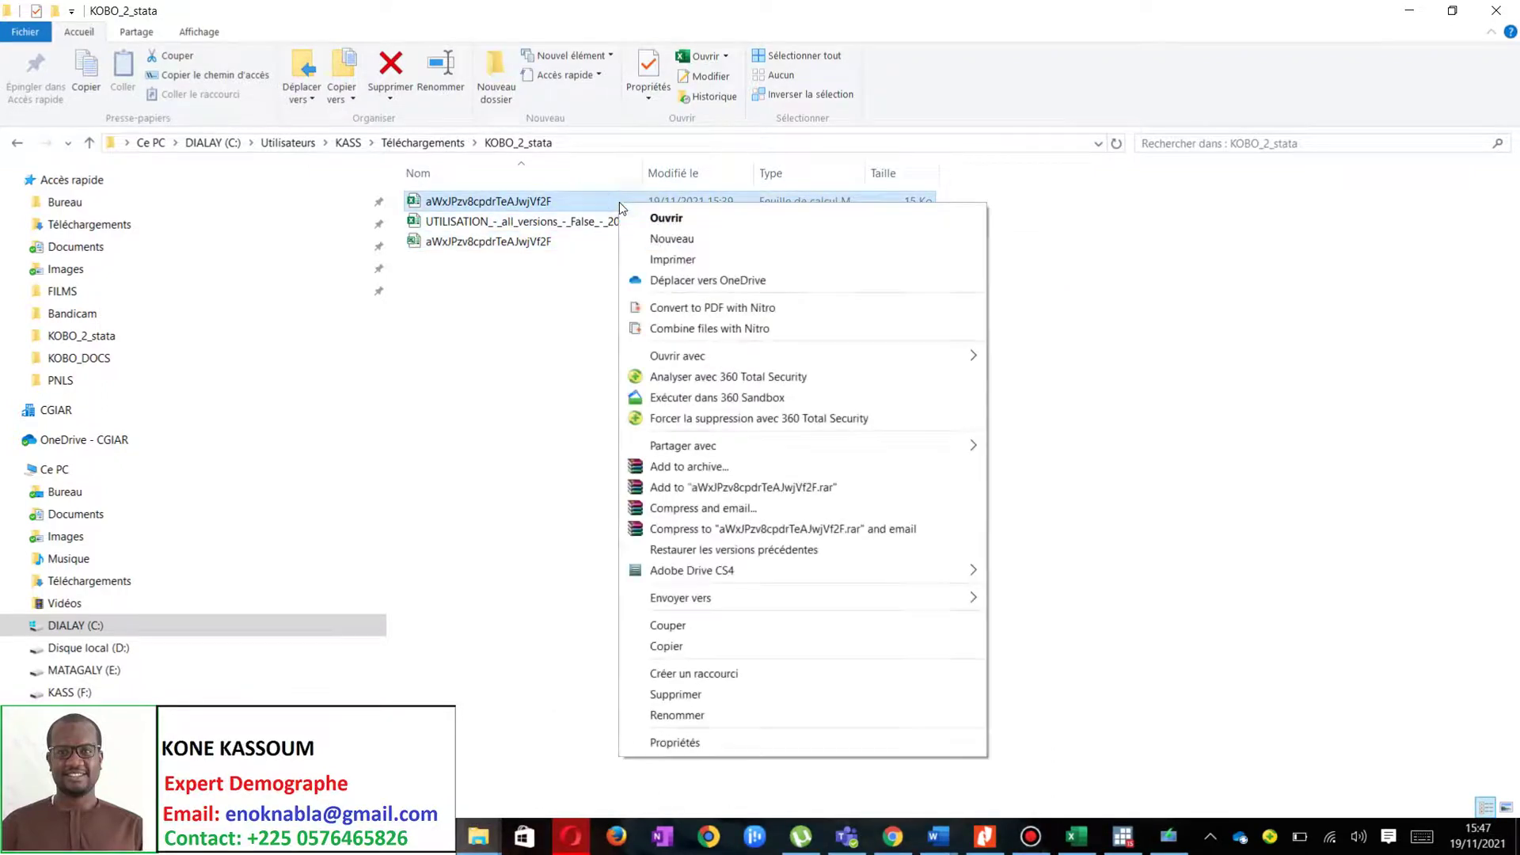
pyautogui.click(719, 754)
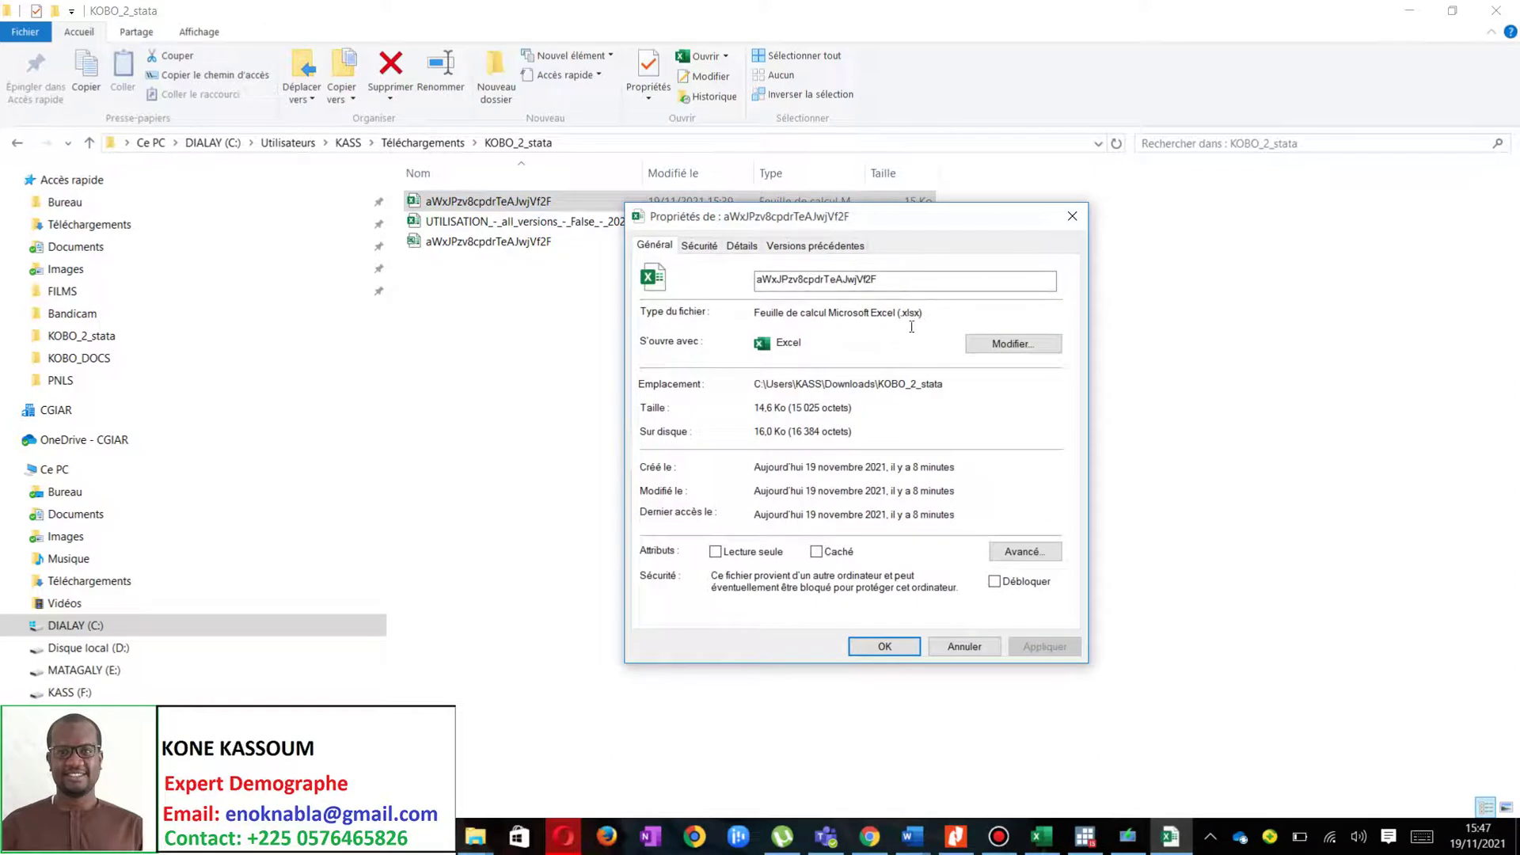
pyautogui.click(1072, 216)
pyautogui.click(619, 207)
pyautogui.doubleClick(634, 205)
pyautogui.press('Delete')
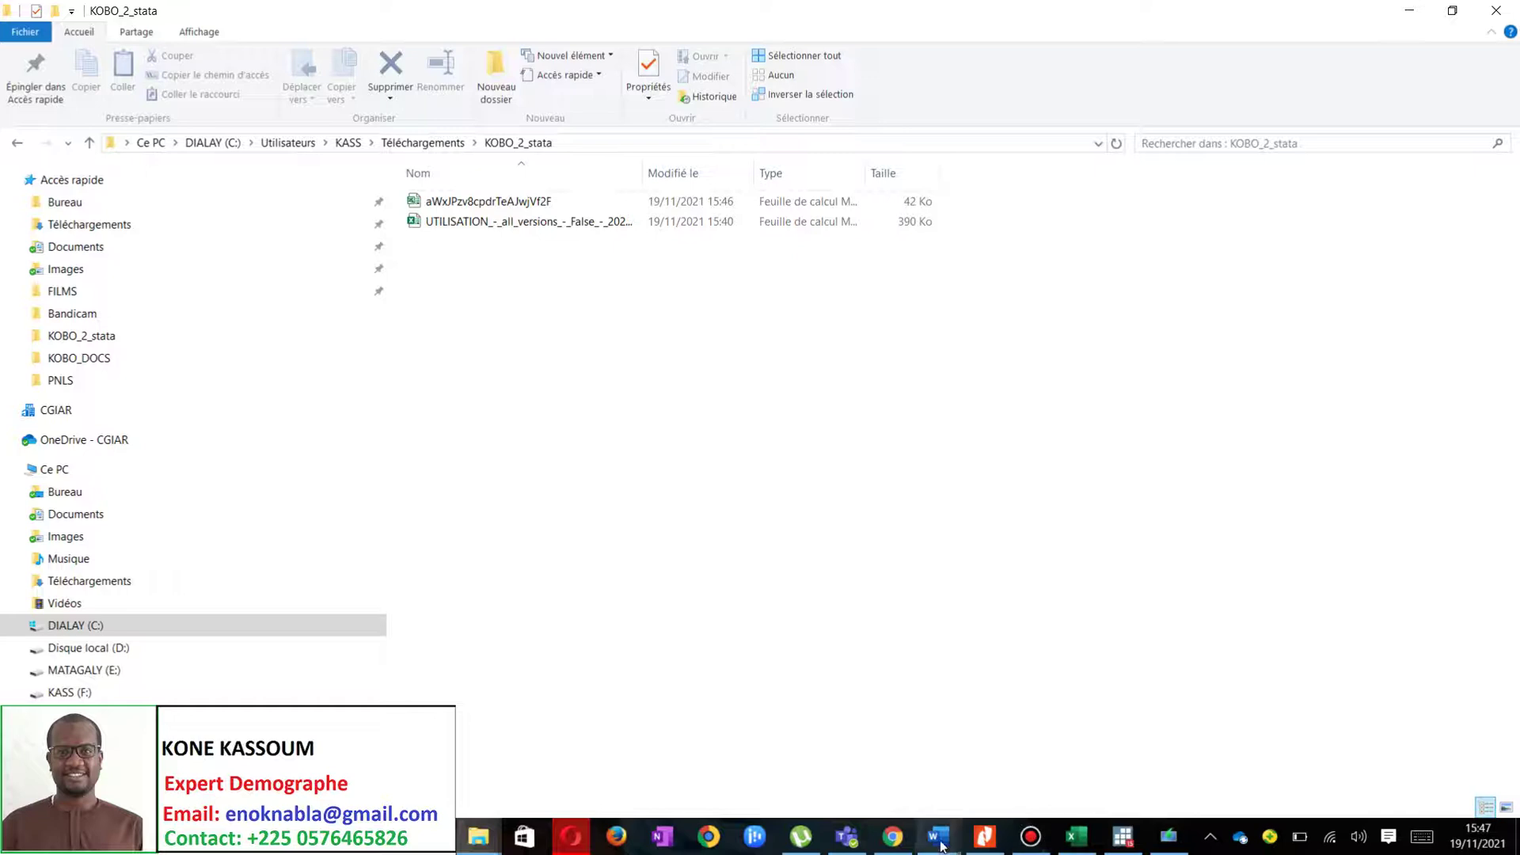
# Switch to Document1 in Word and duplicate the whole kobo2stata command on a new line below the original
pyautogui.moveTo(942, 849)
pyautogui.click(980, 801)
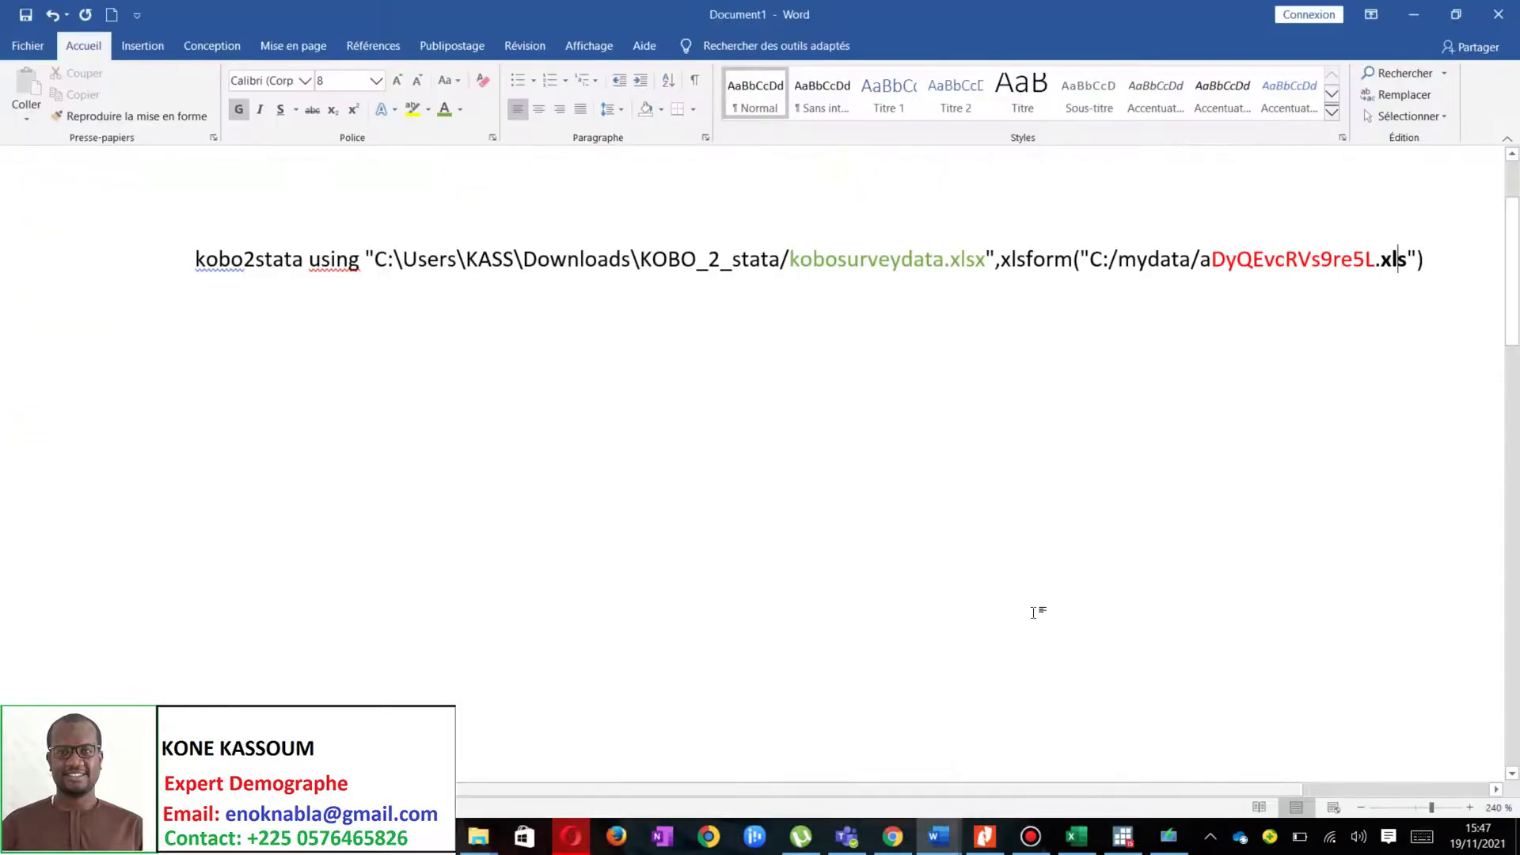
pyautogui.tripleClick(817, 264)
pyautogui.hotkey('ctrl', 'c')
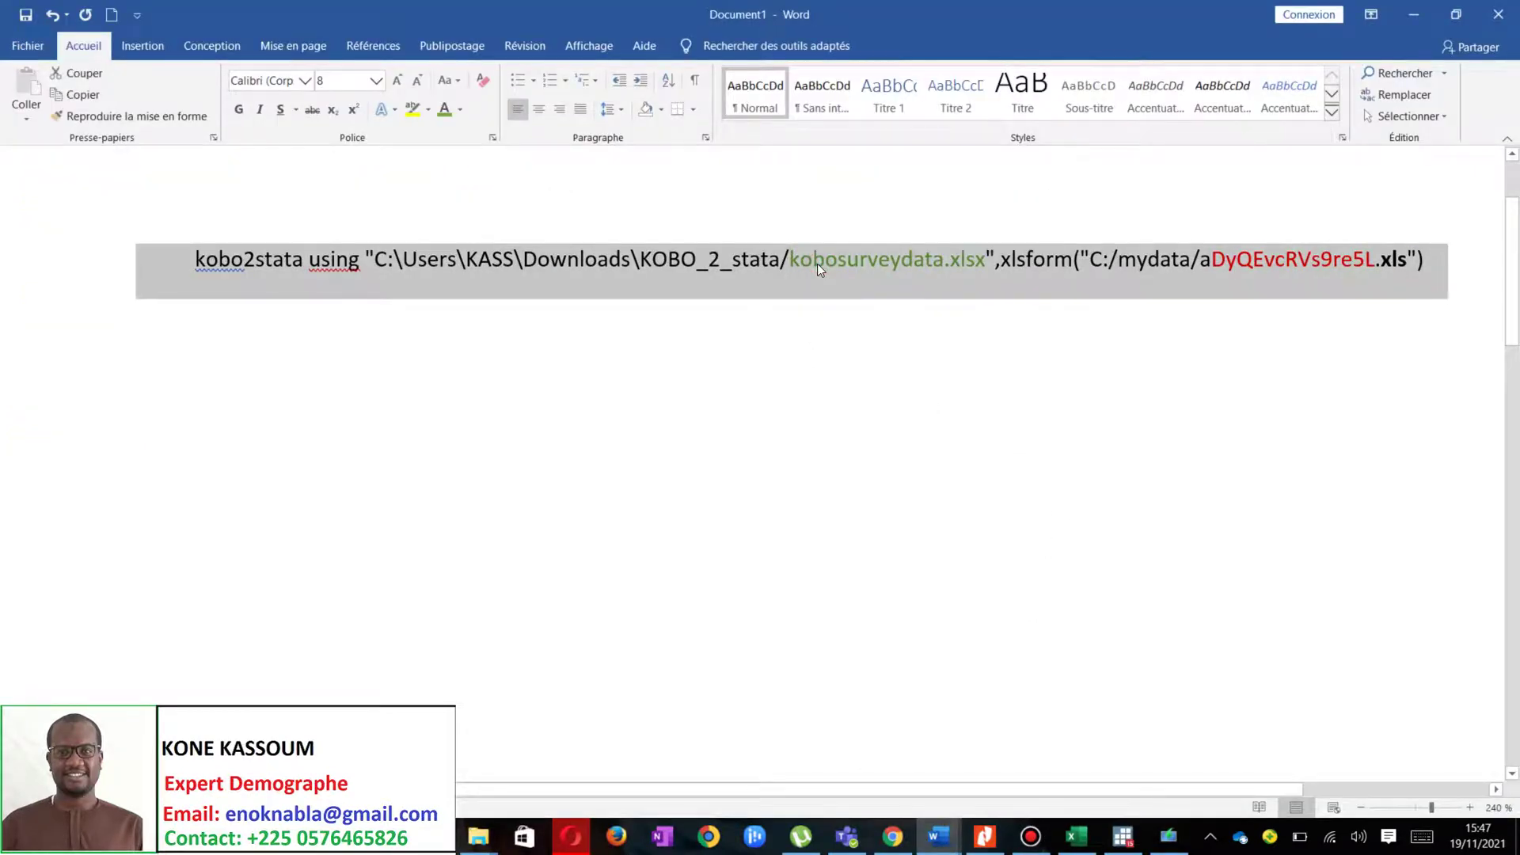
pyautogui.click(546, 420)
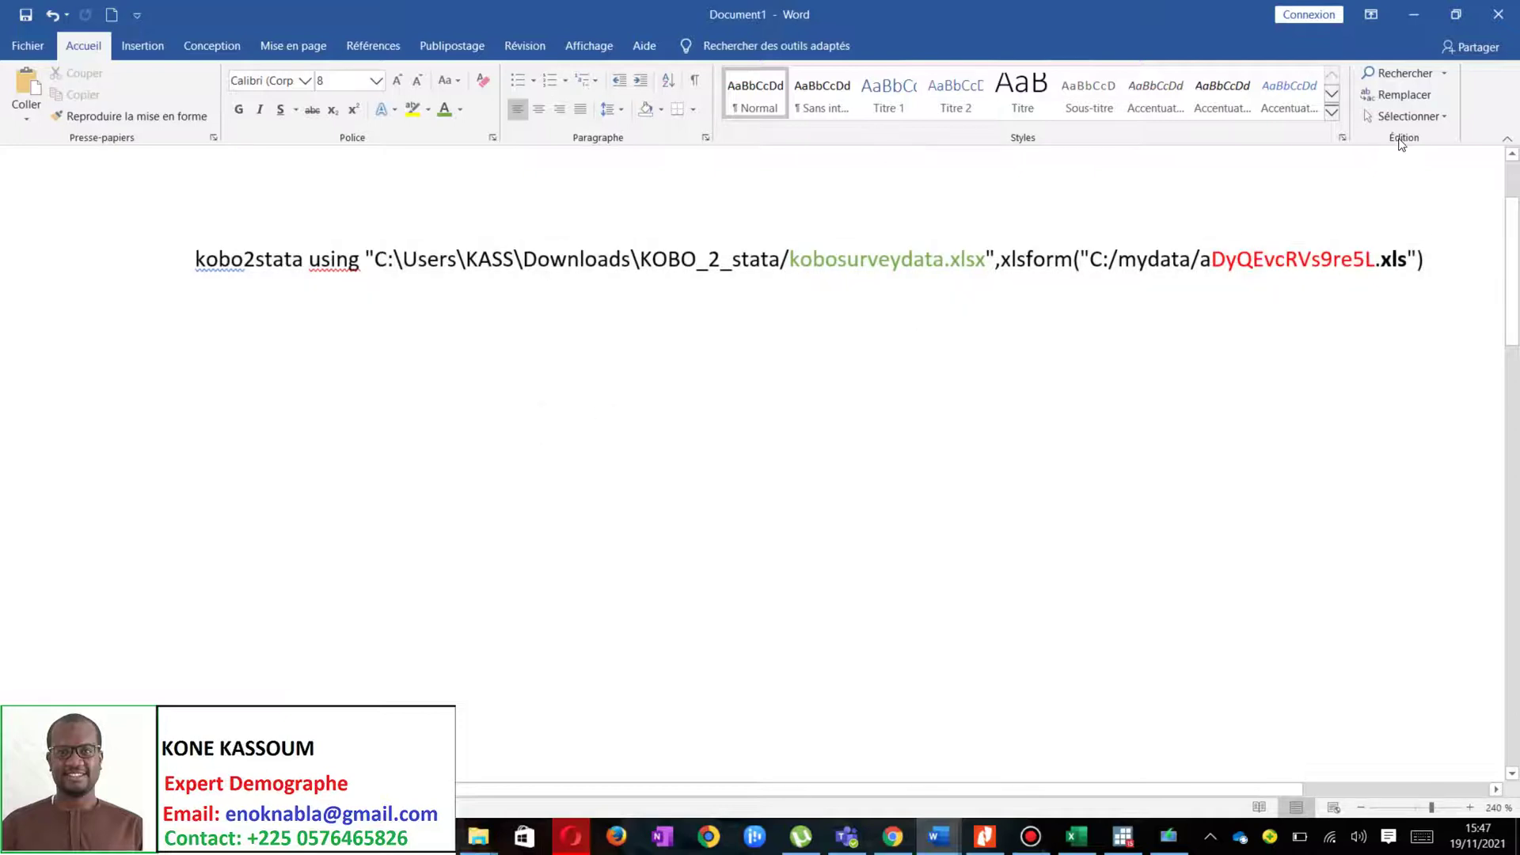
pyautogui.click(1445, 265)
pyautogui.press('Return')
pyautogui.press('Return')
pyautogui.hotkey('ctrl', 'v')
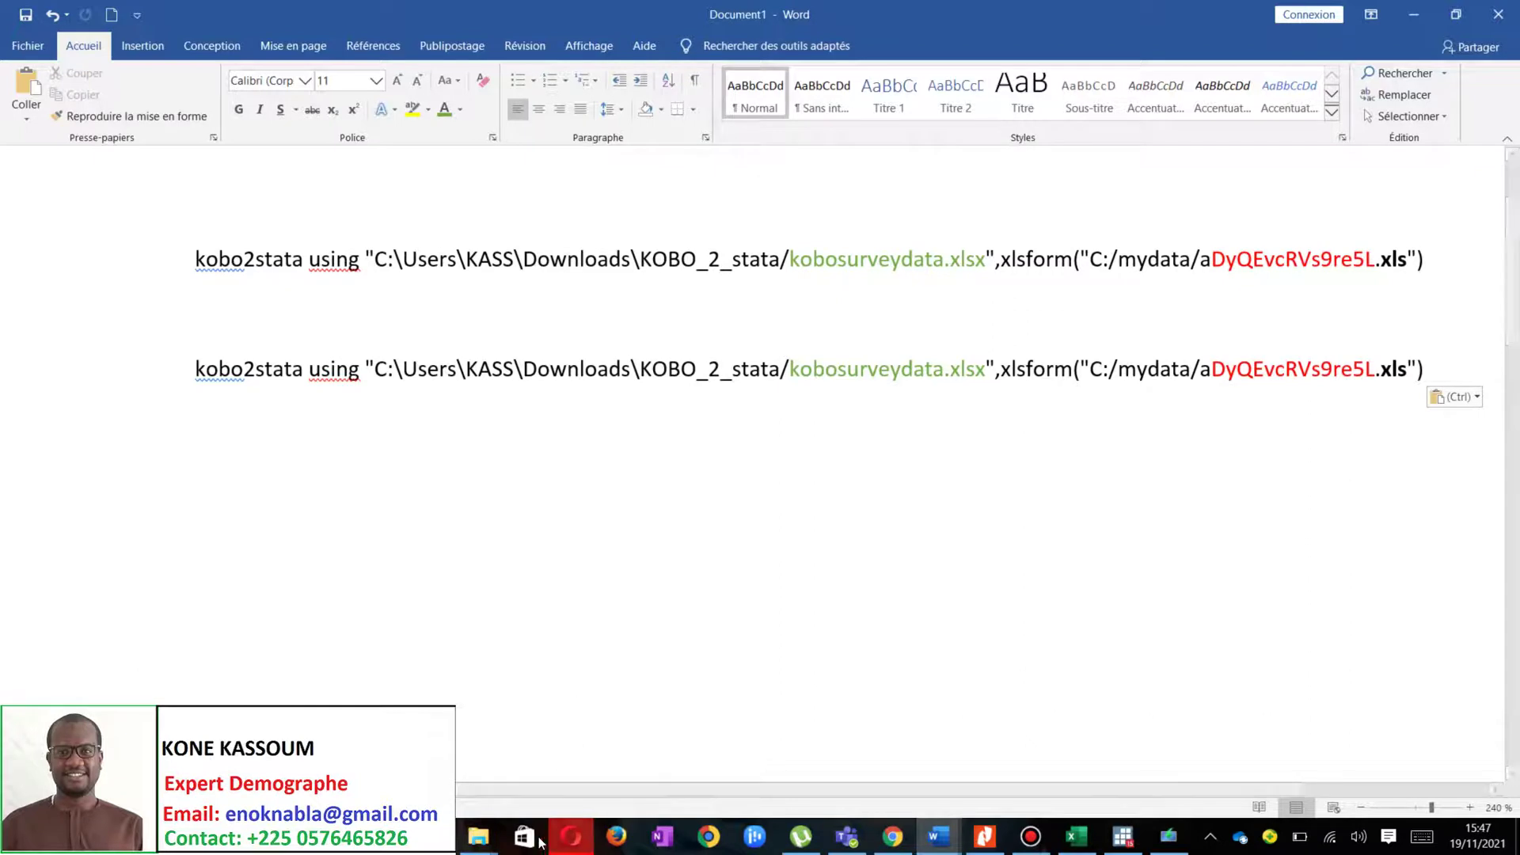
pyautogui.moveTo(497, 849)
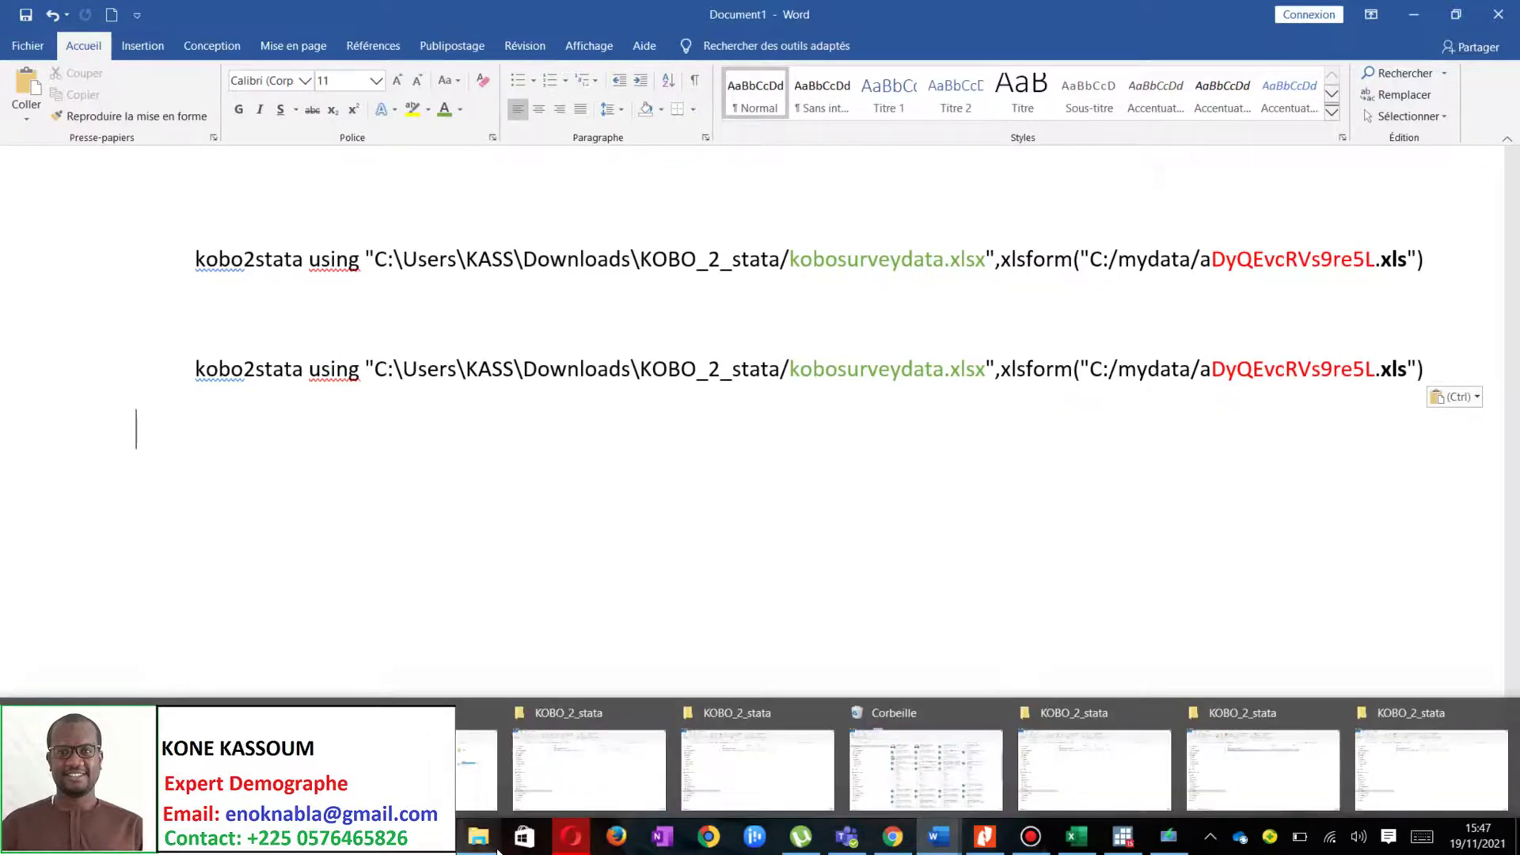
pyautogui.click(568, 783)
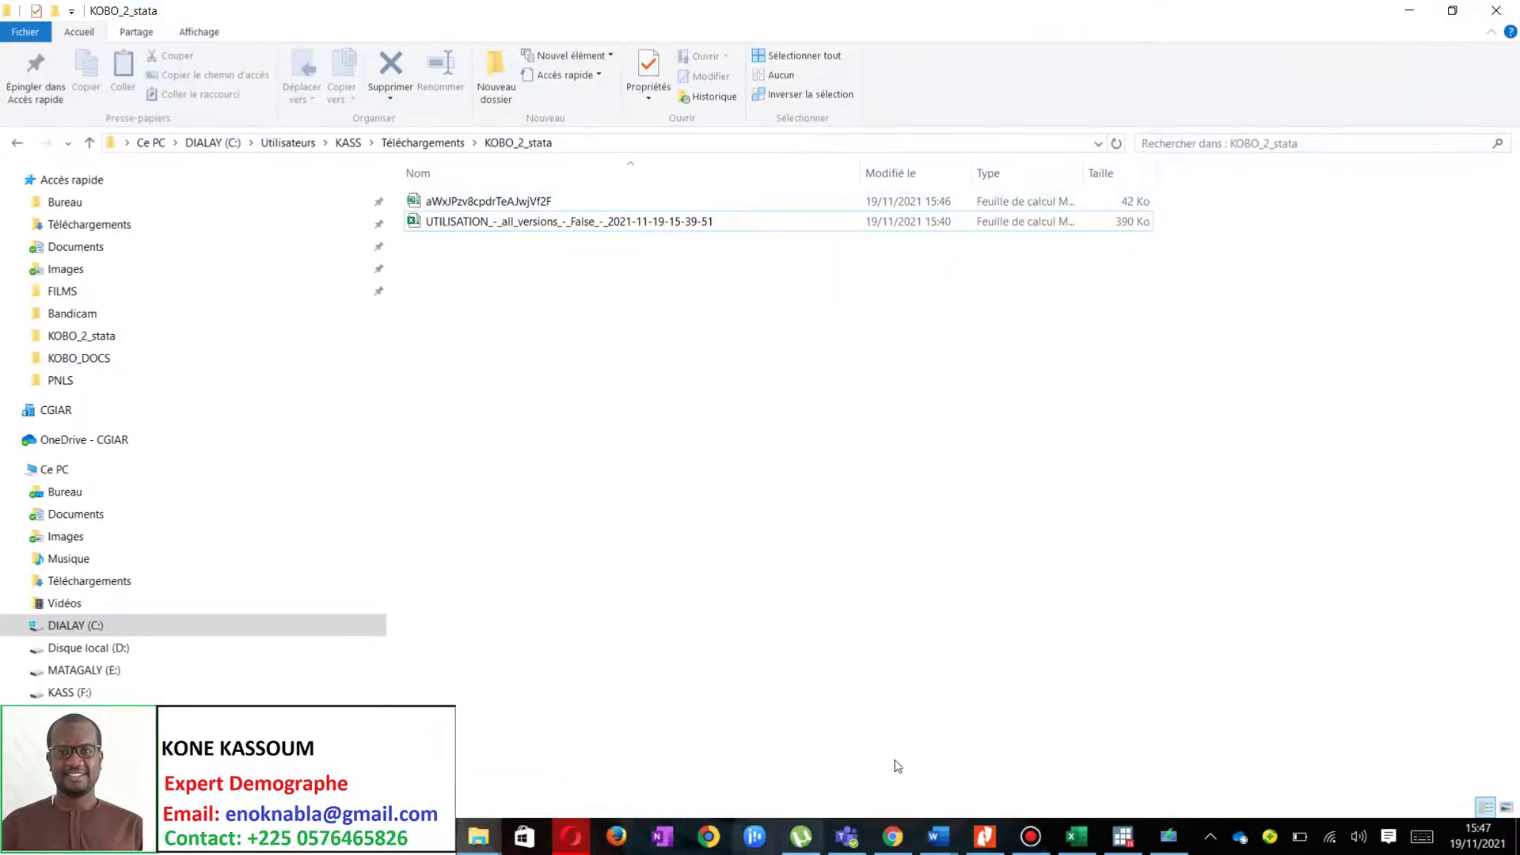
pyautogui.moveTo(941, 848)
pyautogui.click(1057, 768)
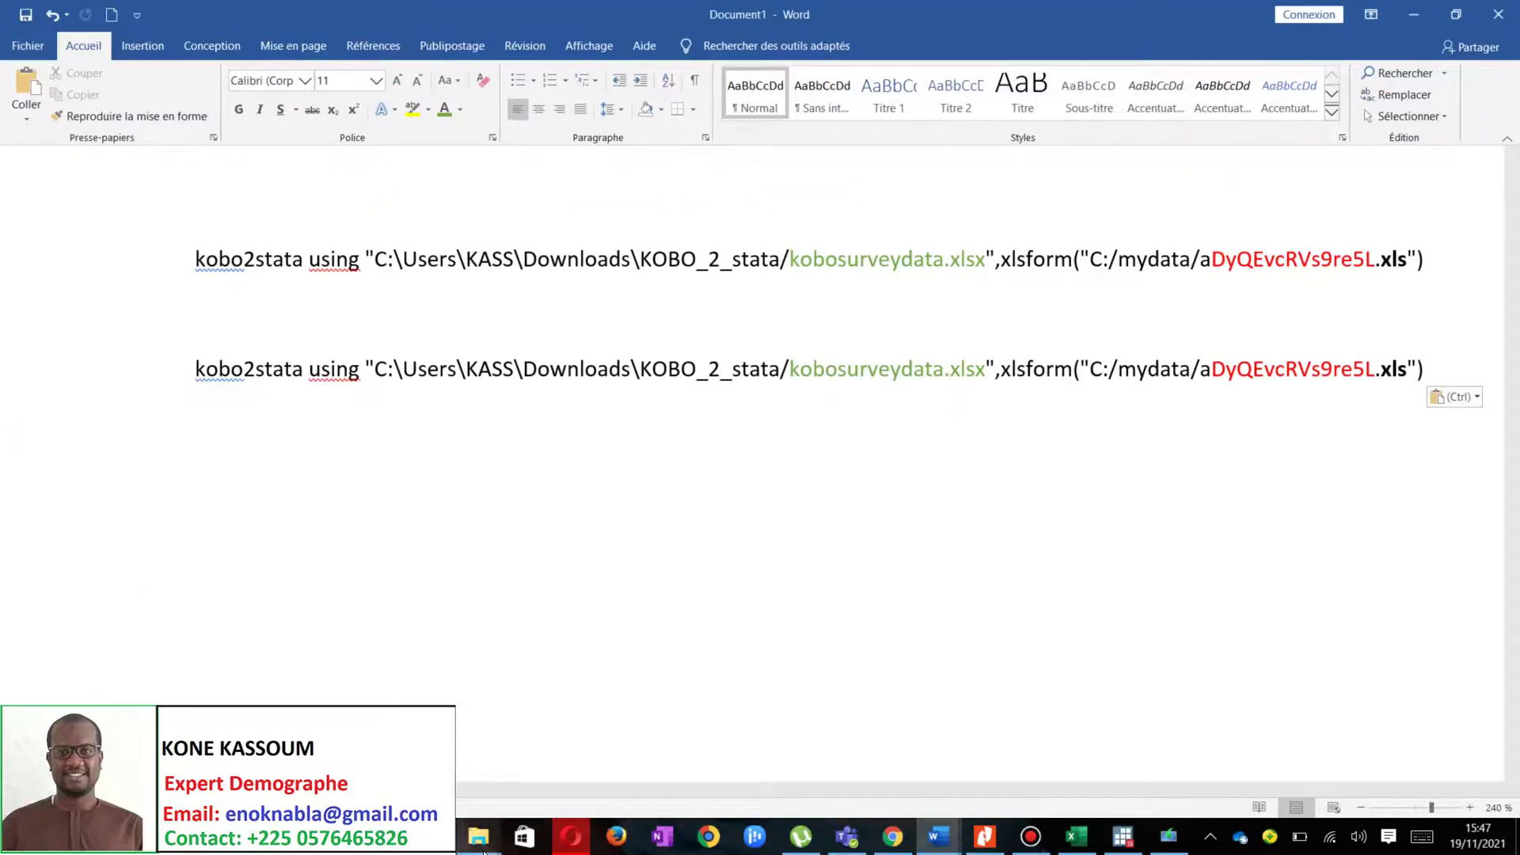
pyautogui.moveTo(486, 839)
pyautogui.click(576, 777)
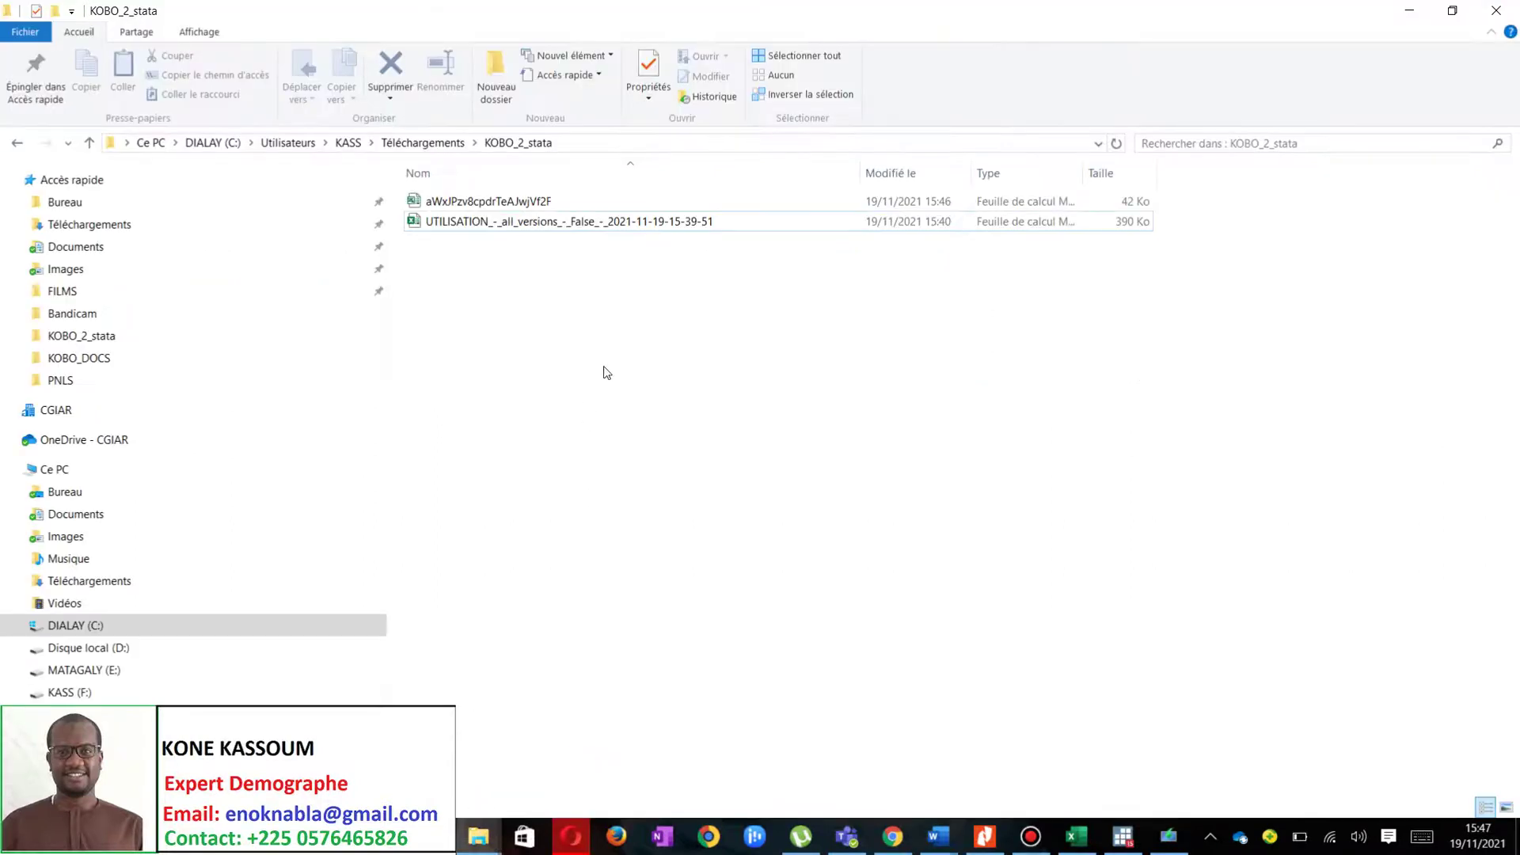
pyautogui.rightClick(644, 225)
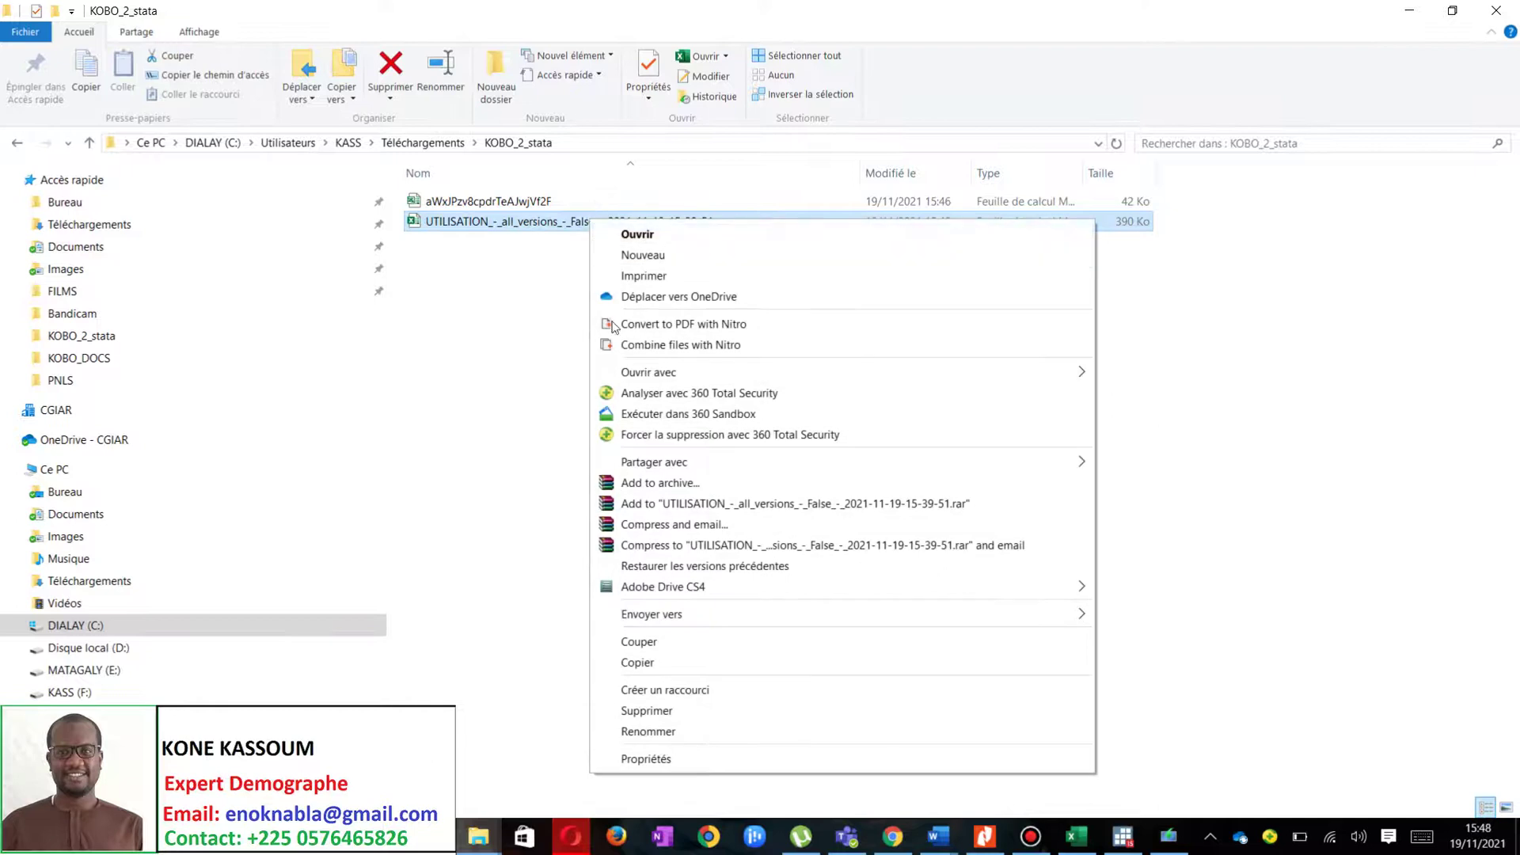
pyautogui.click(665, 765)
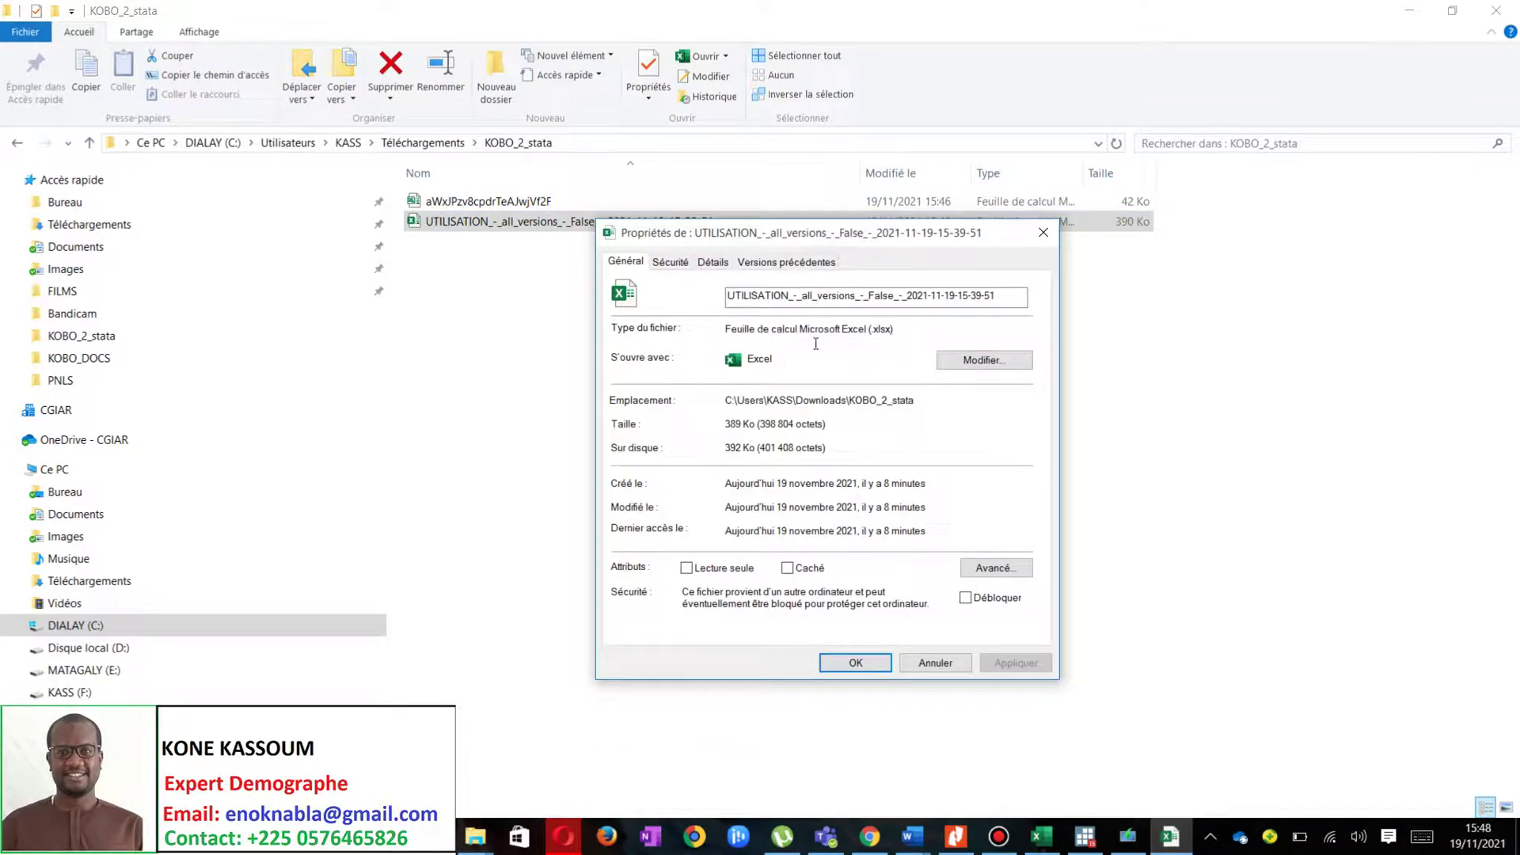
pyautogui.moveTo(916, 404); pyautogui.dragTo(722, 413)
pyautogui.hotkey('ctrl', 'c')
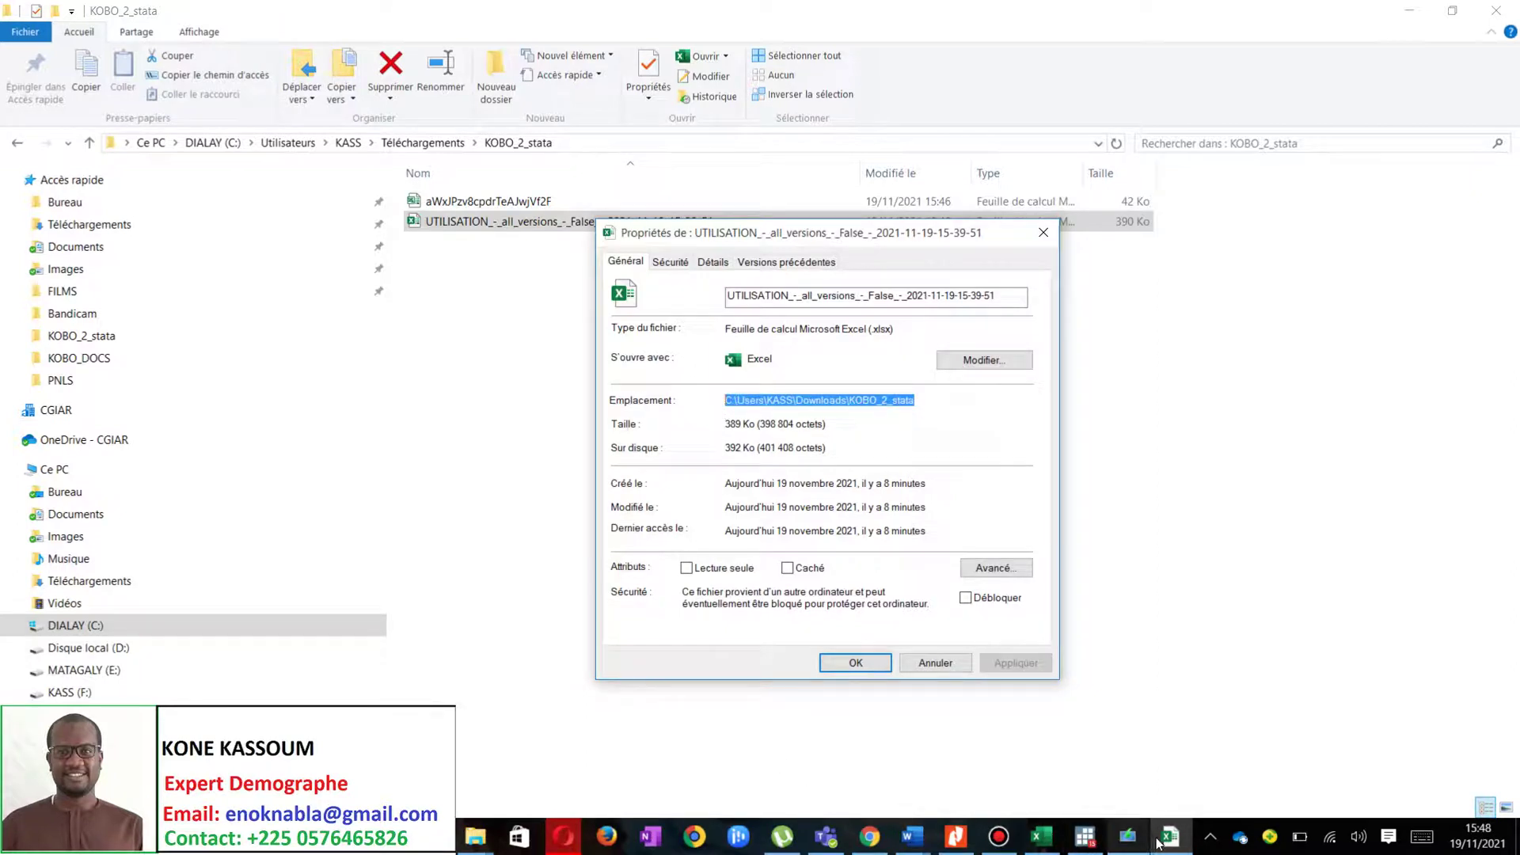
# Switch to Document1 in Word and replace the data file's folder path in the lower kobo2stata command with the copied location
pyautogui.moveTo(912, 838)
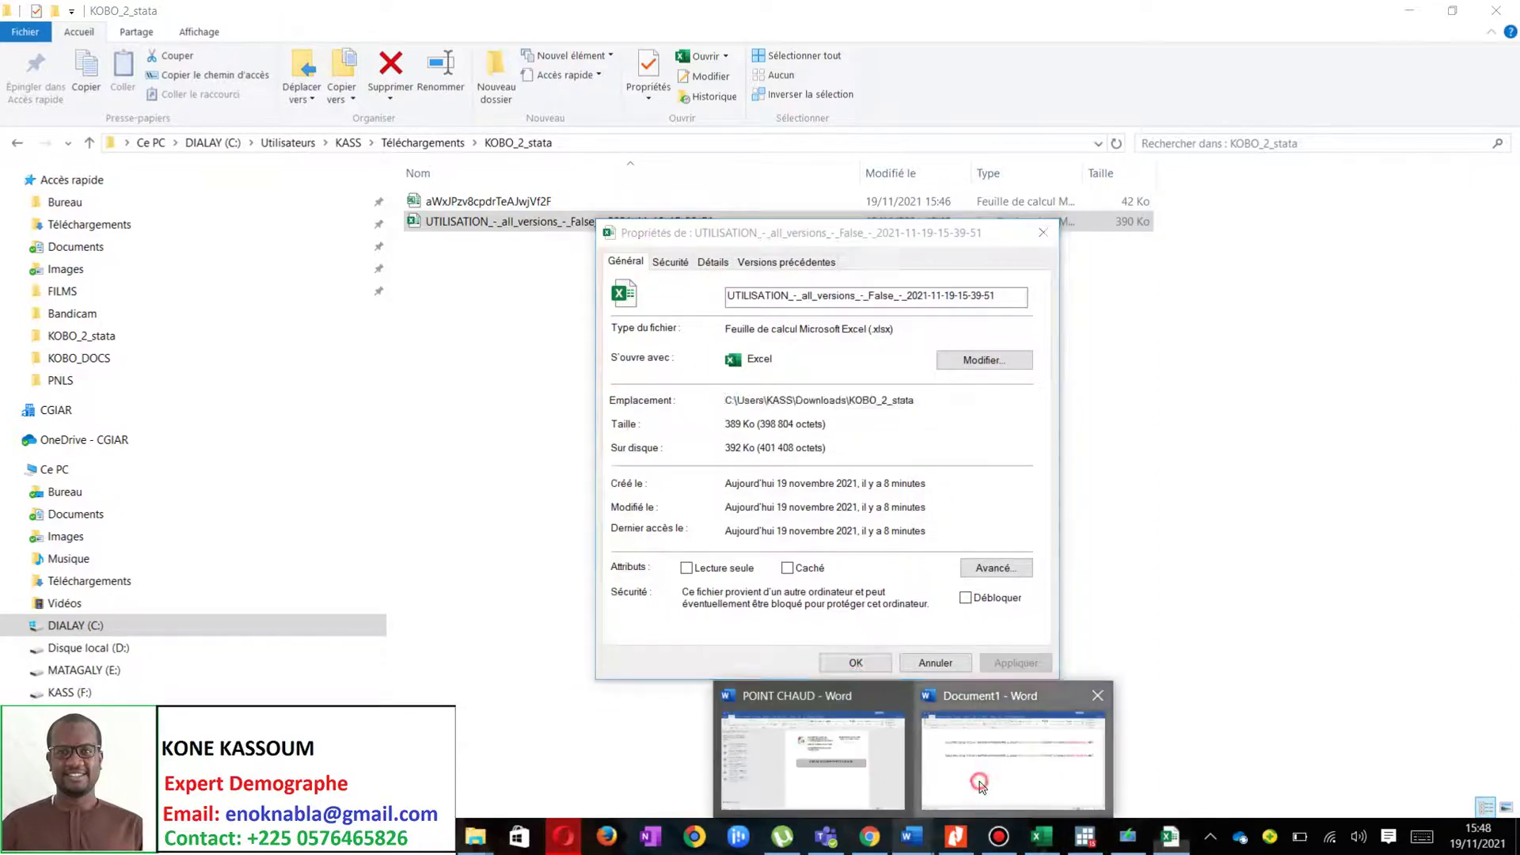
pyautogui.click(979, 788)
pyautogui.moveTo(377, 369); pyautogui.dragTo(772, 370)
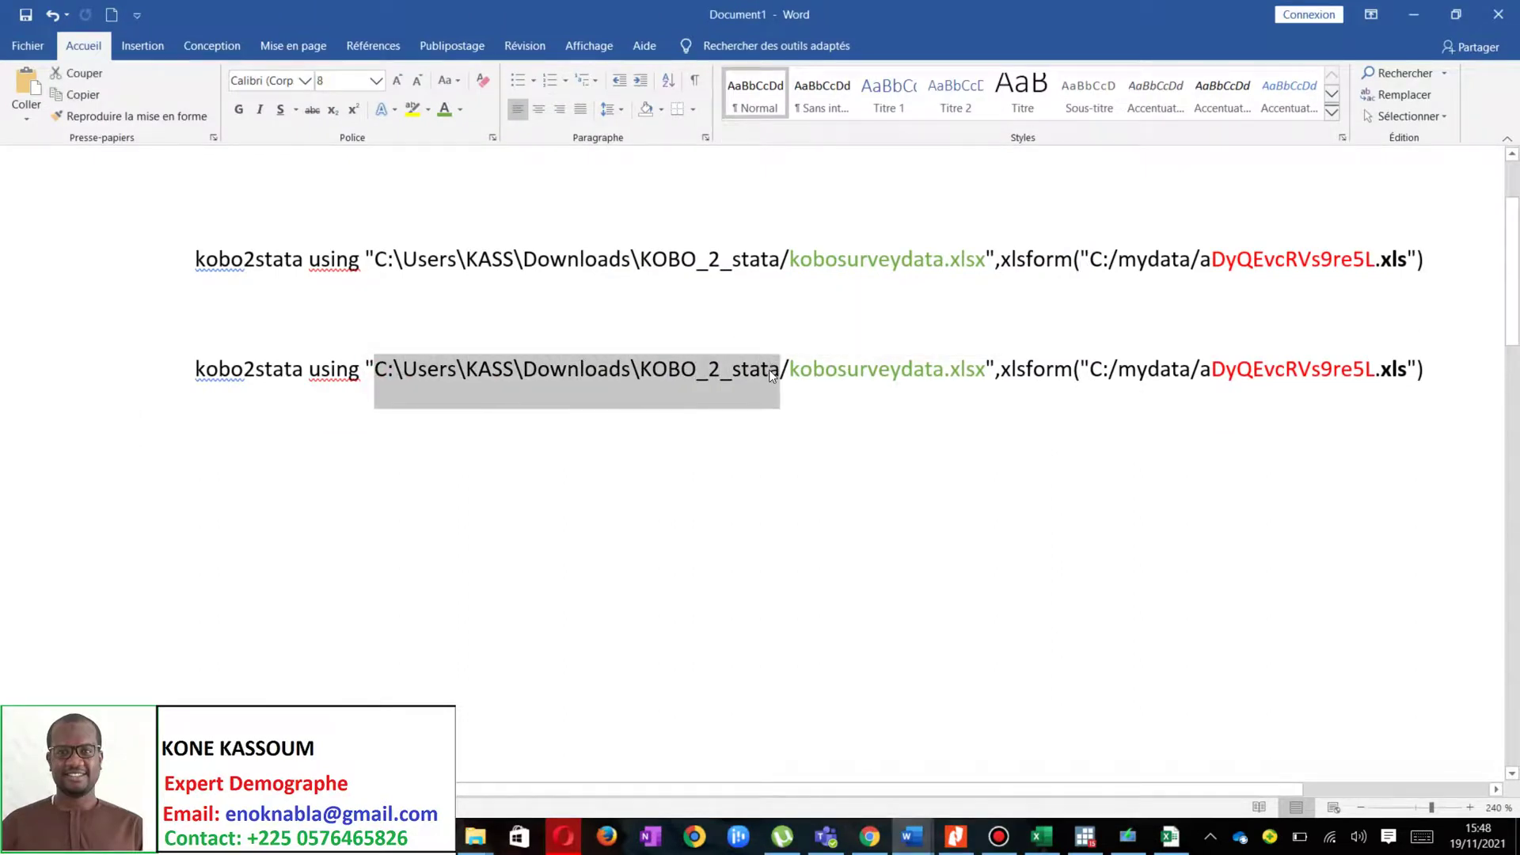
pyautogui.hotkey('ctrl', 'v')
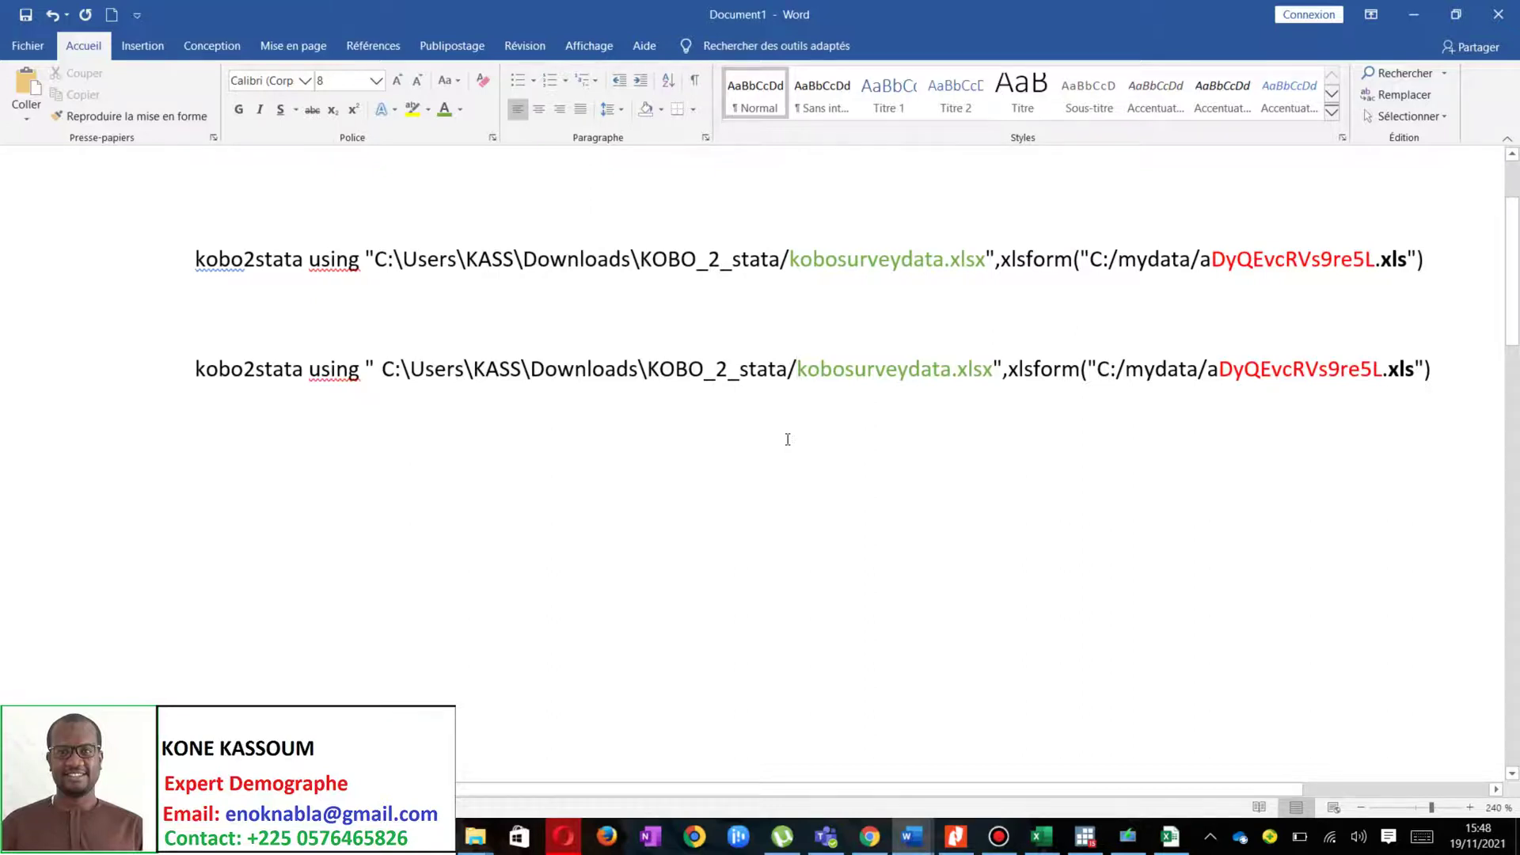
# Replace the forward slash before kobosurveydata.xlsx in the lower command with a backslash
pyautogui.press('BackSpace')
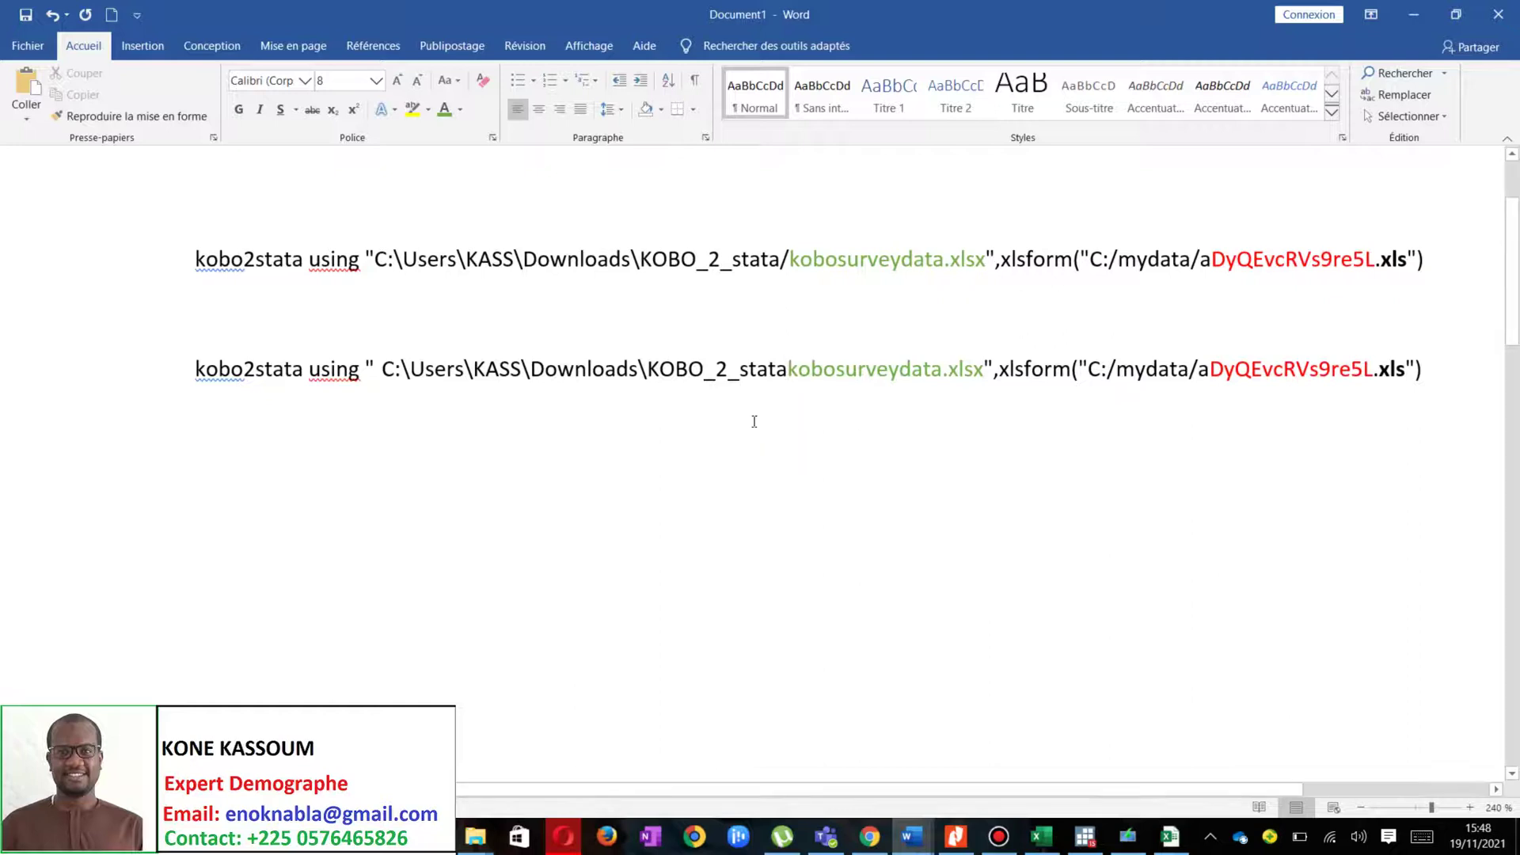
pyautogui.click(642, 371)
pyautogui.click(791, 369)
pyautogui.write('\\')
pyautogui.click(895, 414)
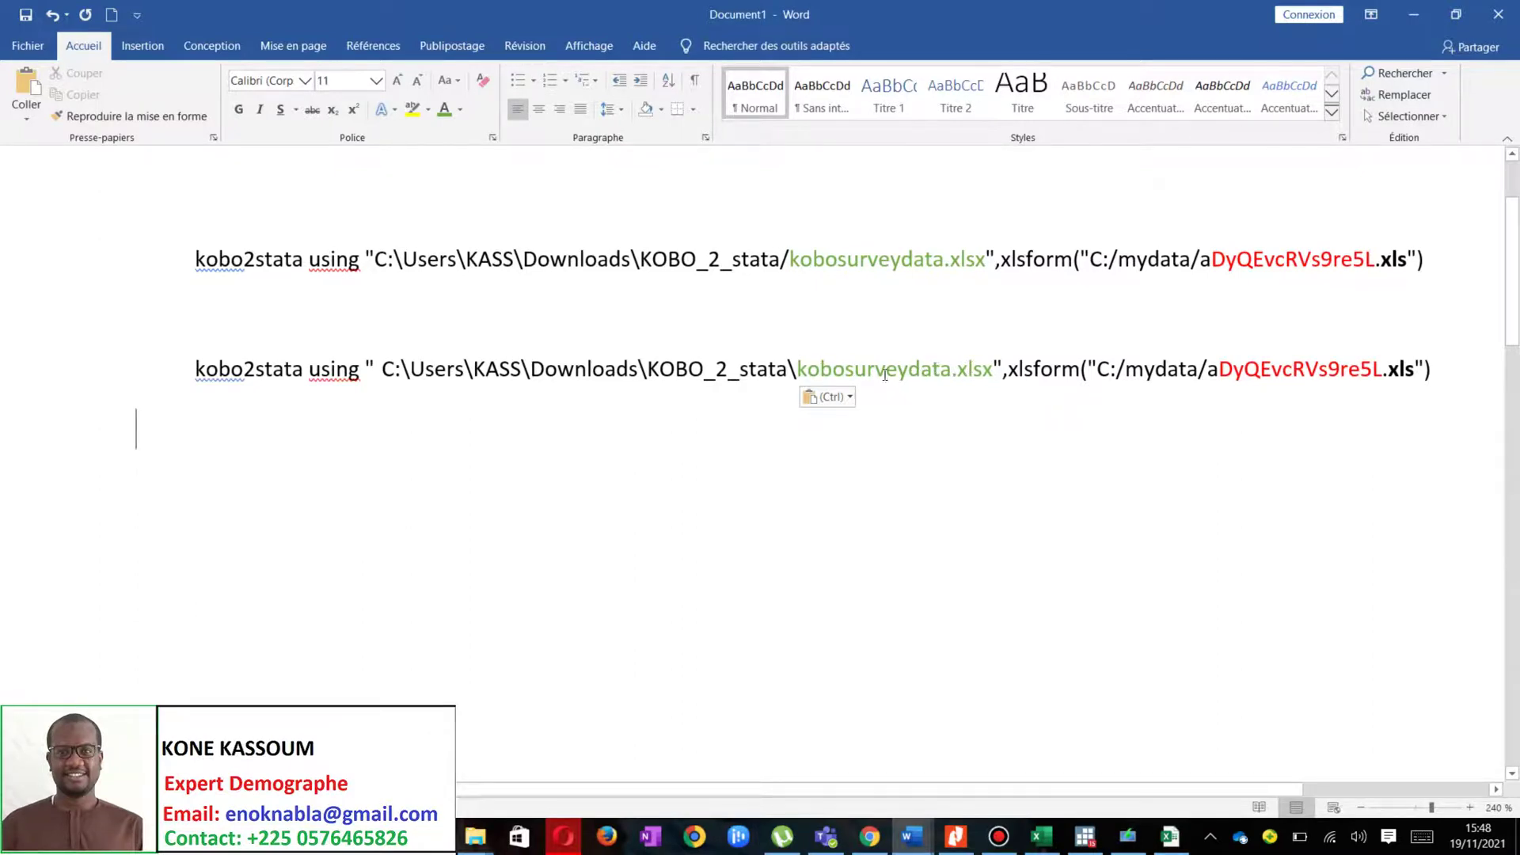
pyautogui.moveTo(475, 836)
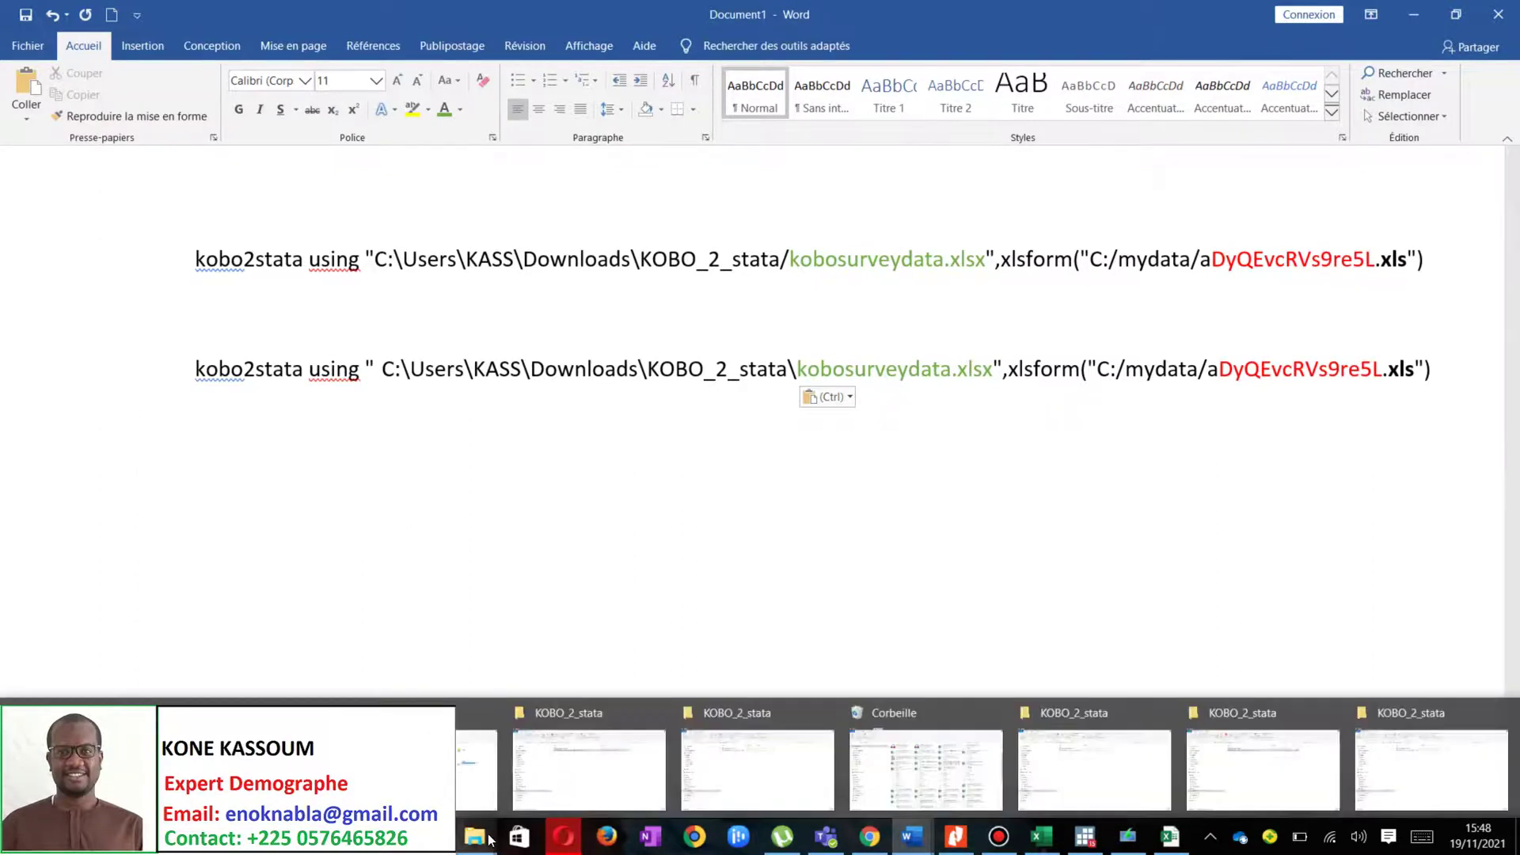
pyautogui.click(552, 786)
pyautogui.rightClick(639, 224)
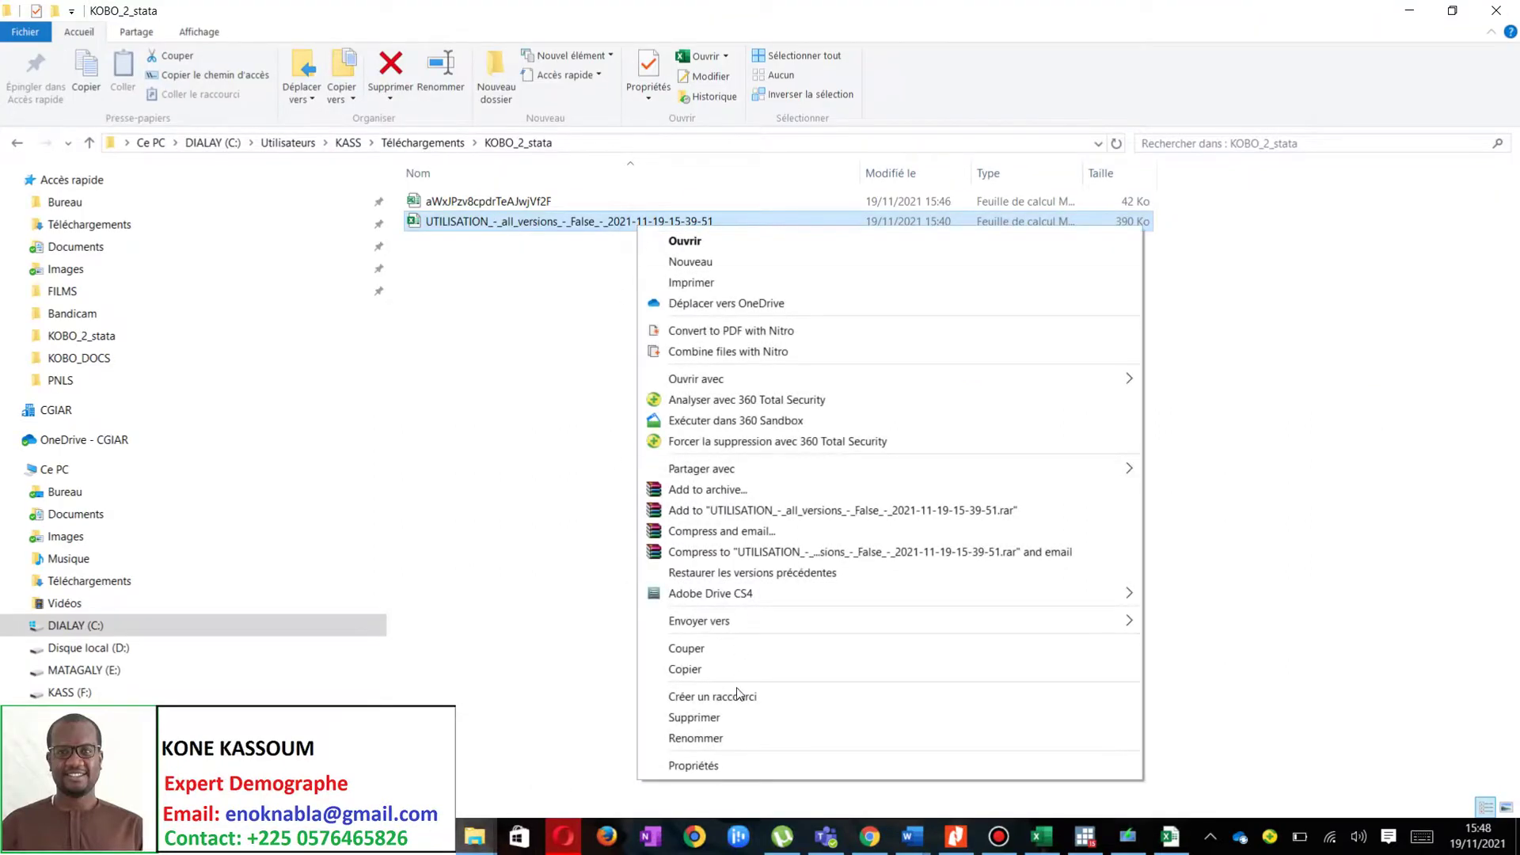
pyautogui.click(732, 741)
pyautogui.hotkey('ctrl', 'c')
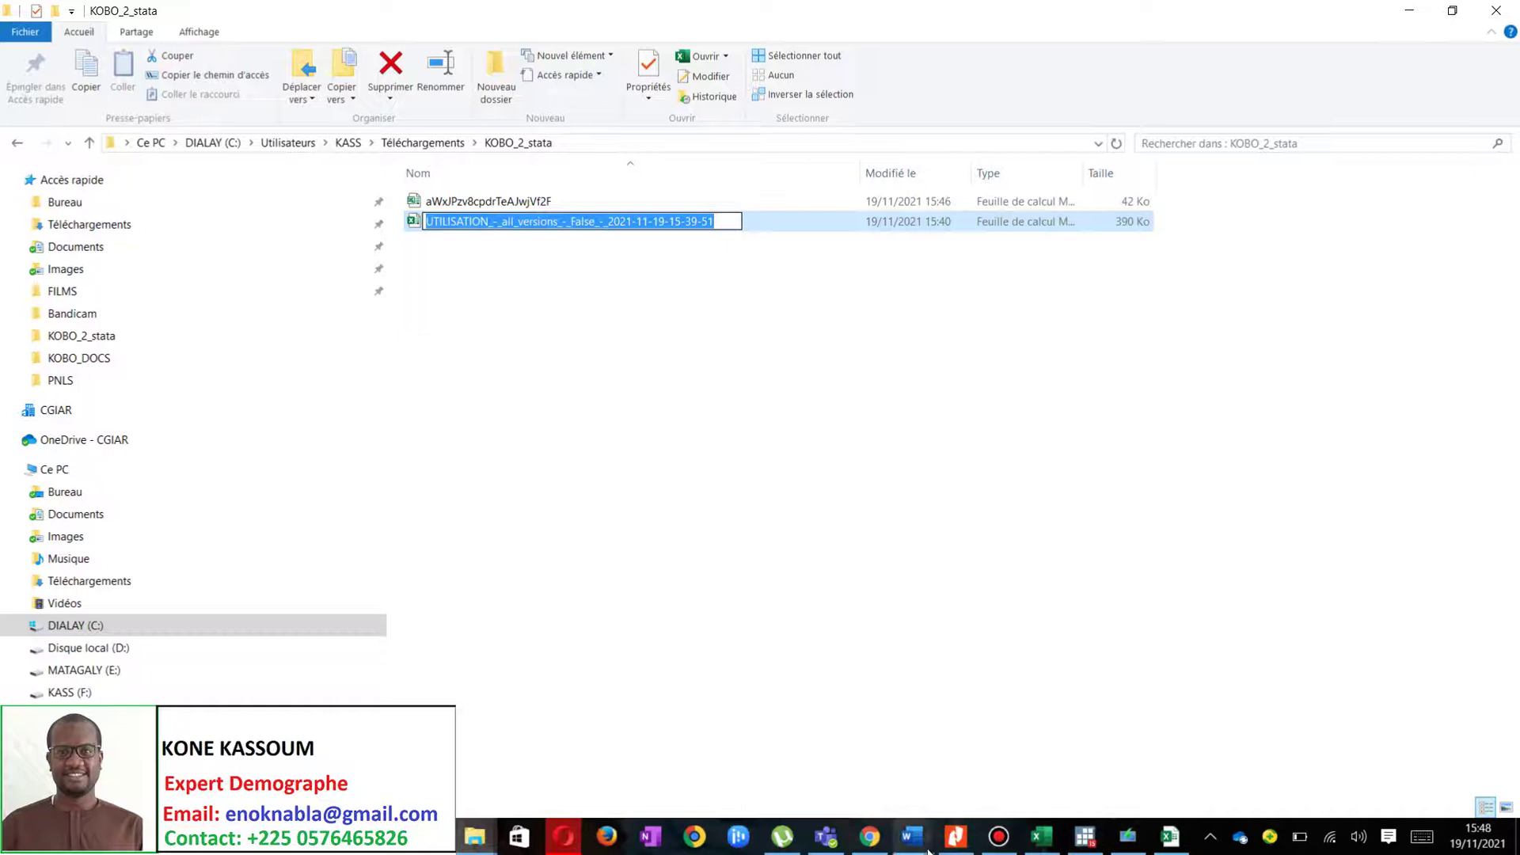
# Switch to Document1 in Word and replace kobosurveydata in the lower command with the copied UTILISATION file name, keeping the .xlsx extension
pyautogui.moveTo(929, 851)
pyautogui.click(984, 798)
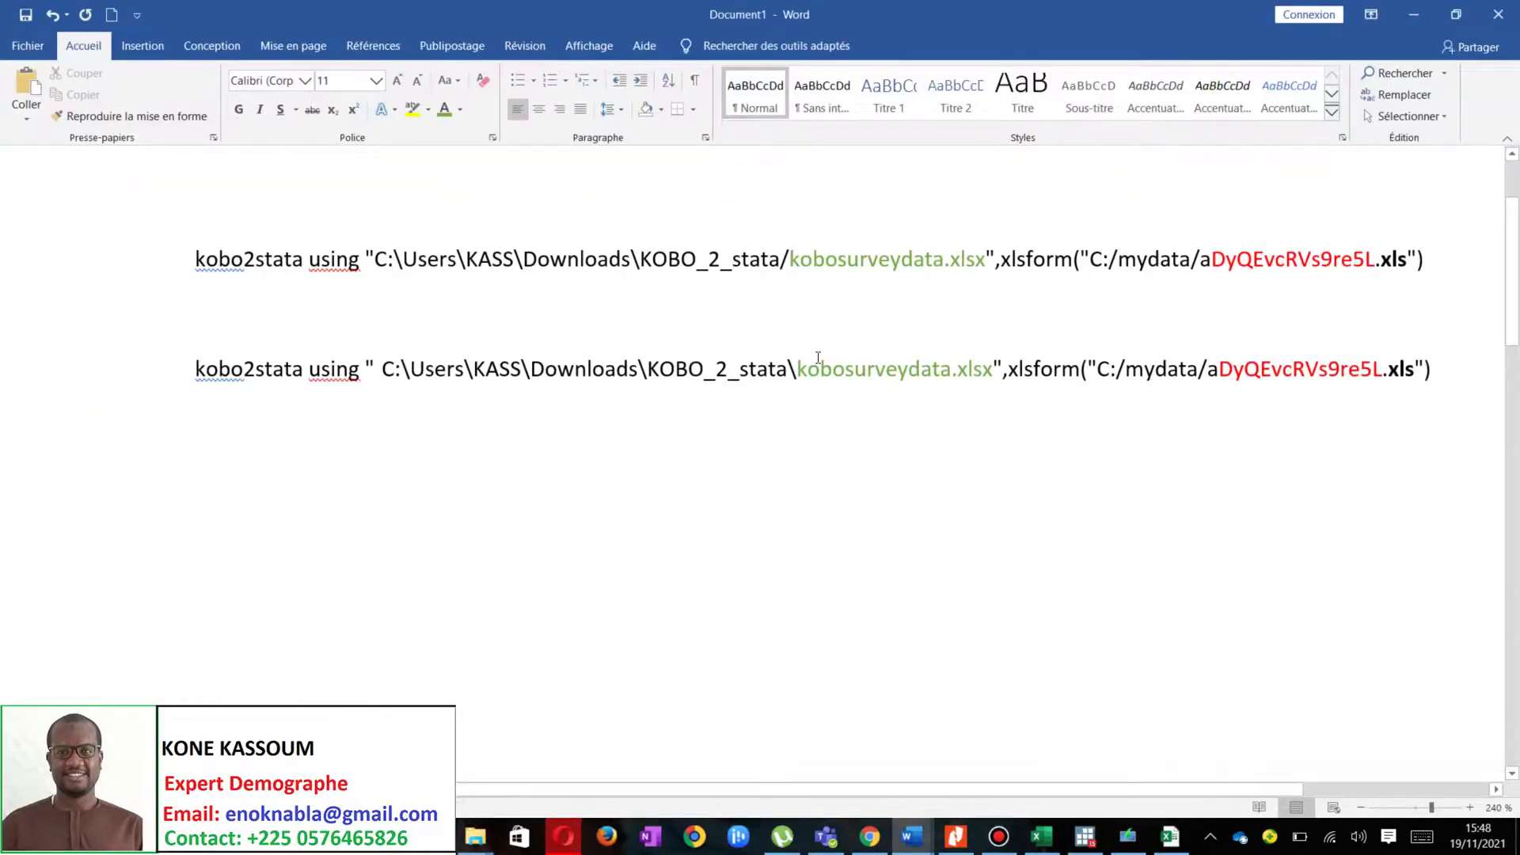
pyautogui.moveTo(801, 372); pyautogui.dragTo(952, 372)
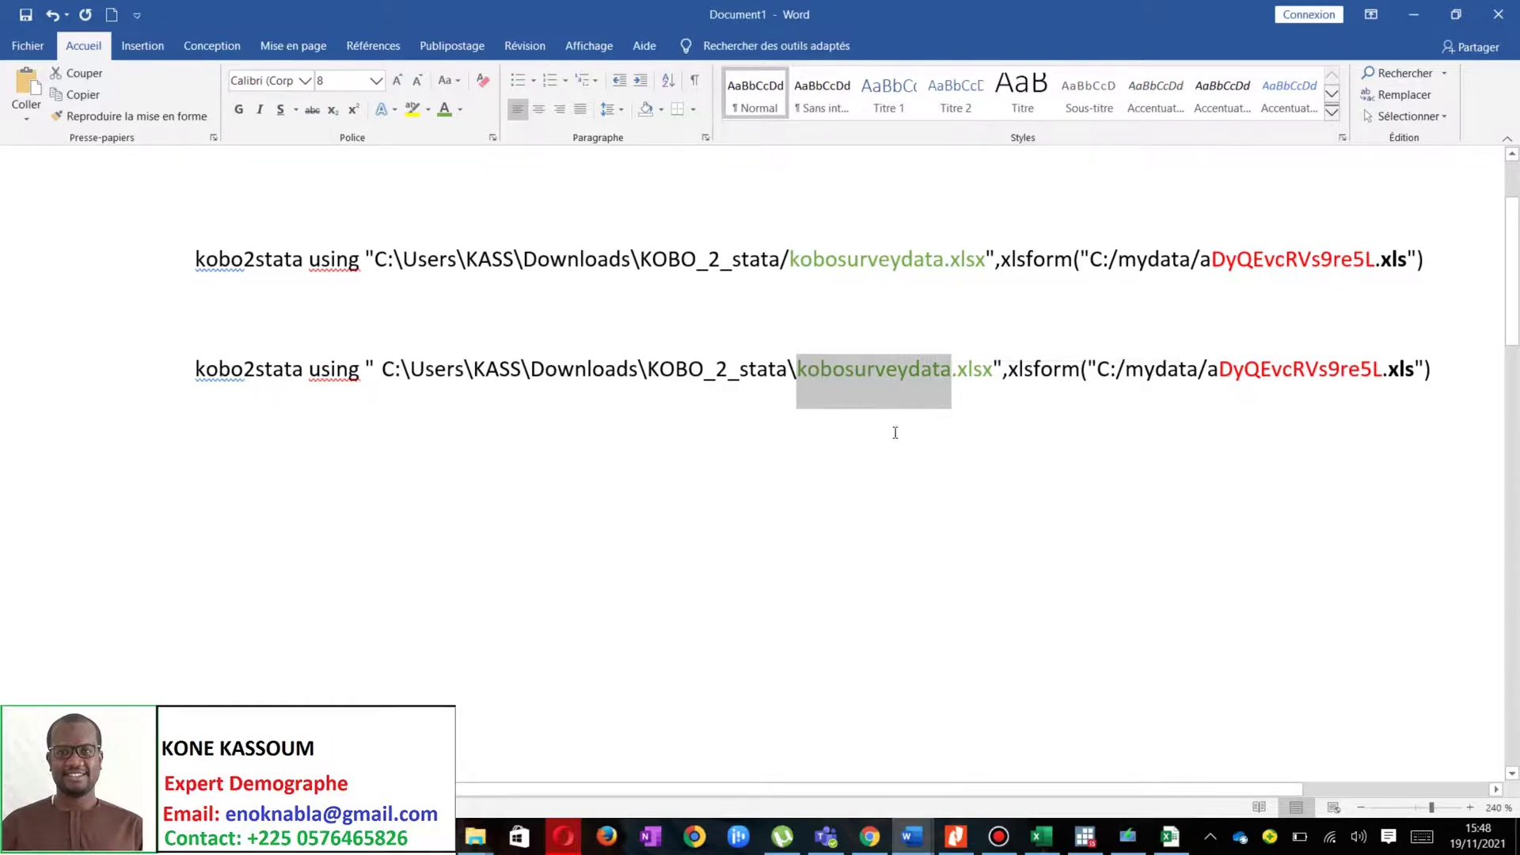
pyautogui.hotkey('ctrl', 'v')
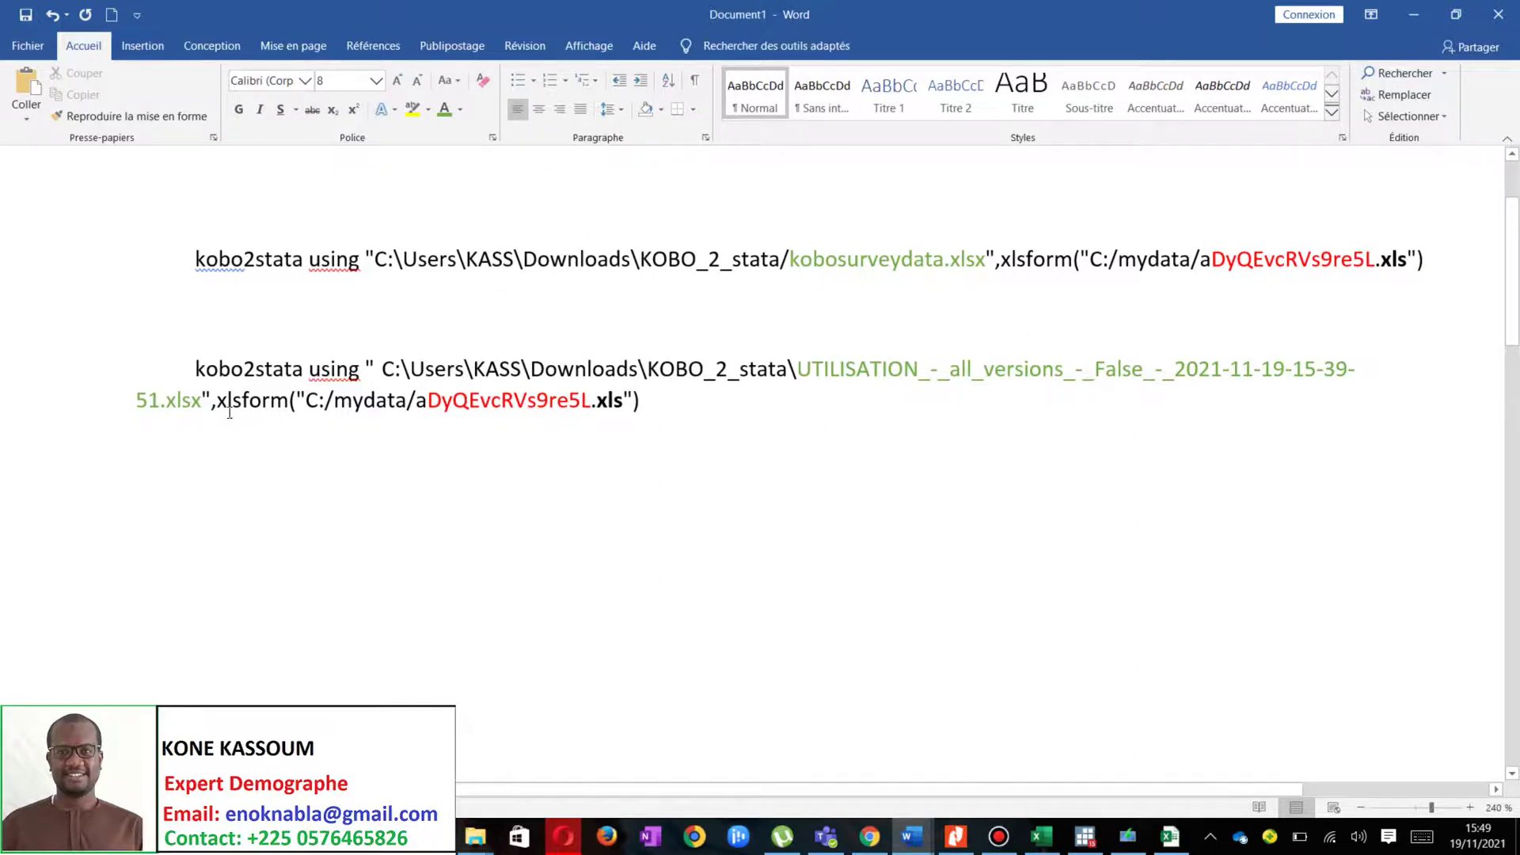
pyautogui.click(324, 401)
# Switch to the KOBO_2_stata folder and copy the folder location of aWxJPzv8cpdrTeAJwjVf2F from its properties
pyautogui.moveTo(475, 833)
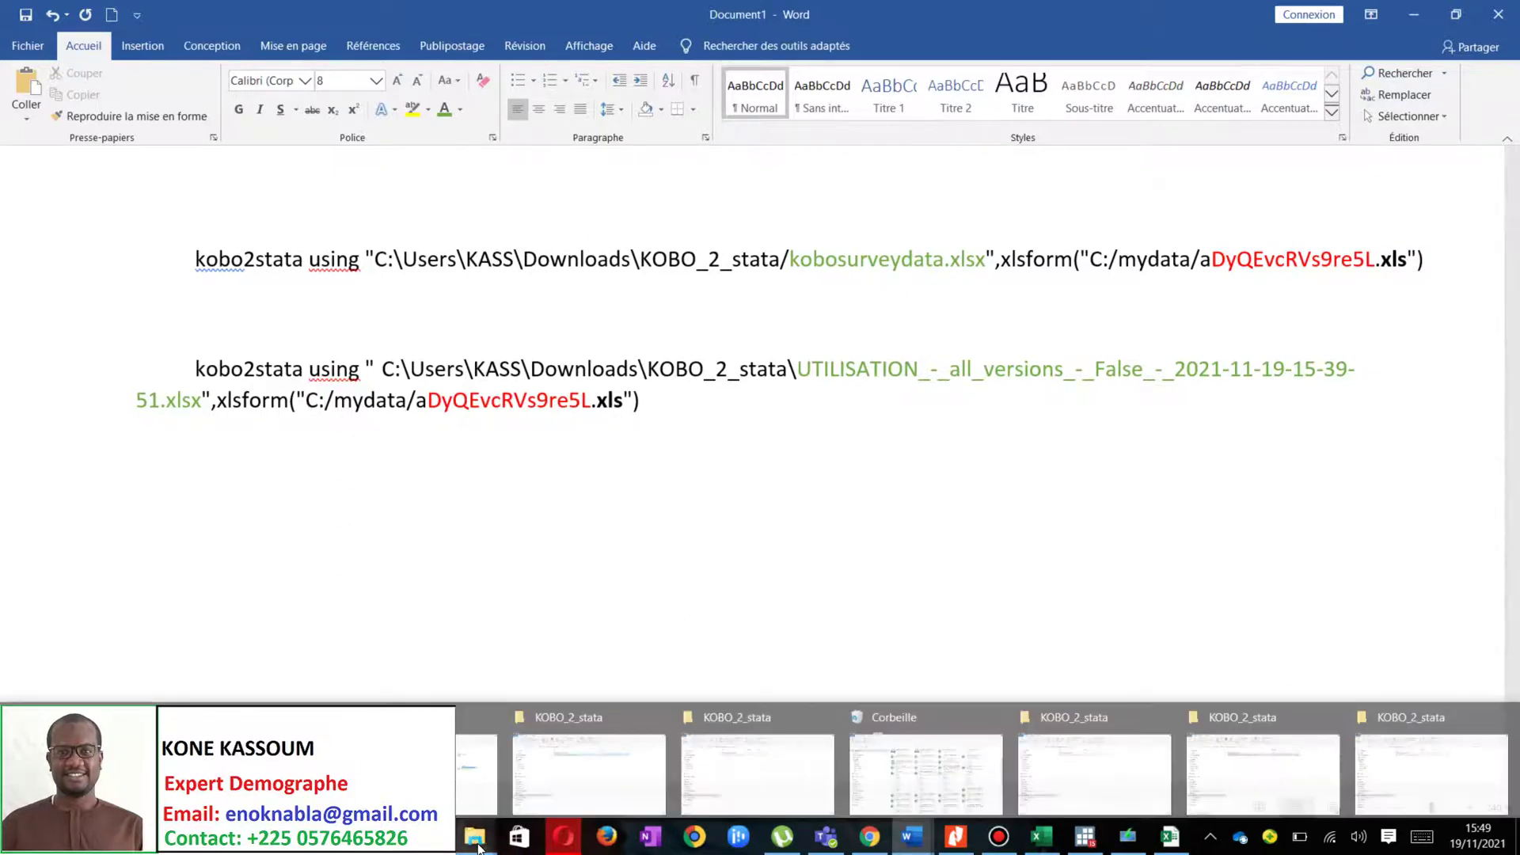
pyautogui.click(574, 772)
pyautogui.rightClick(558, 202)
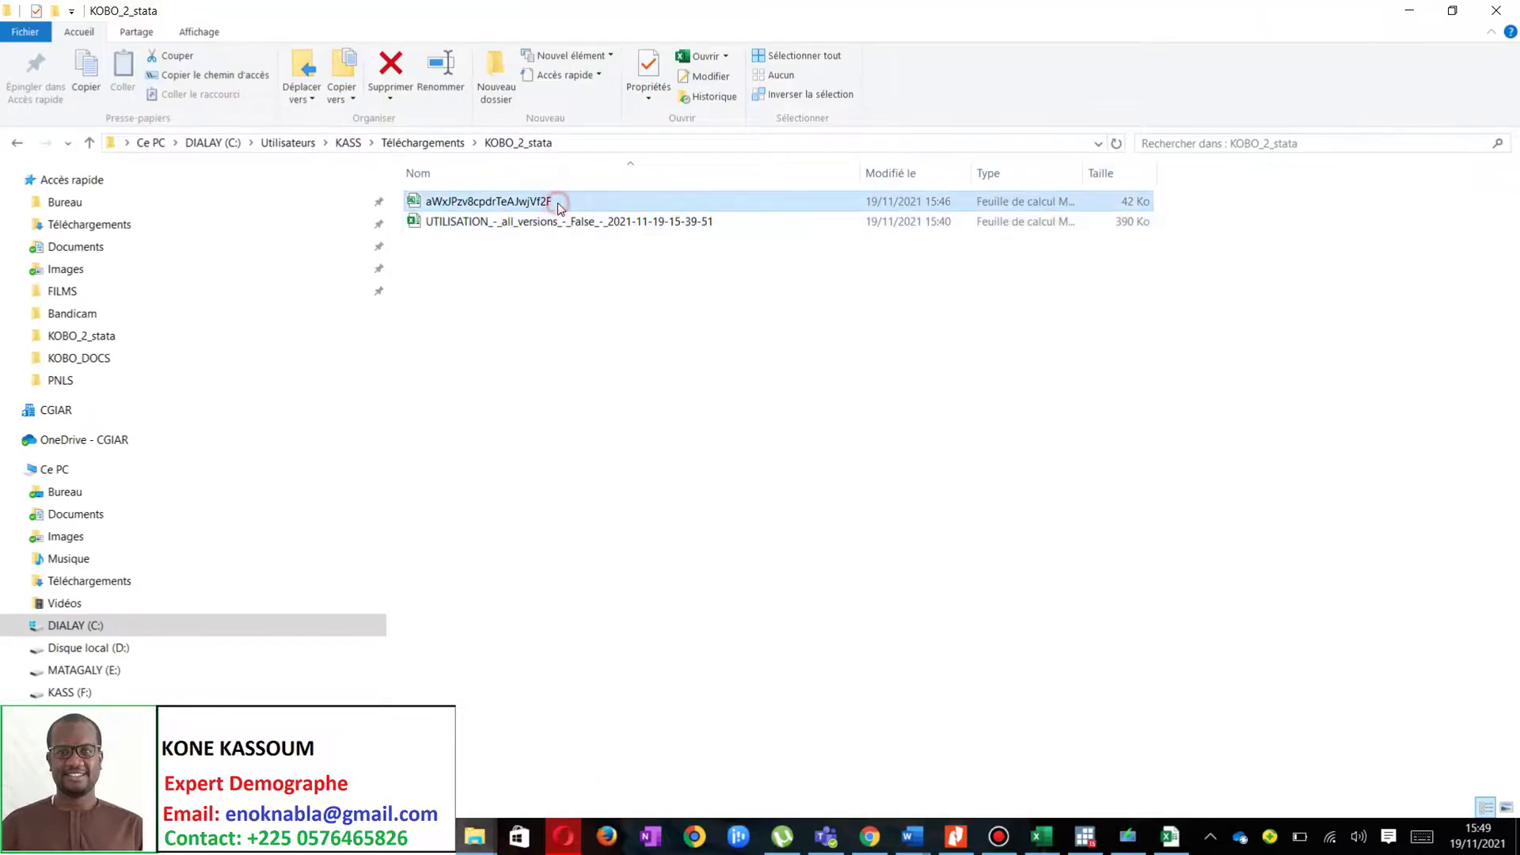
pyautogui.click(622, 743)
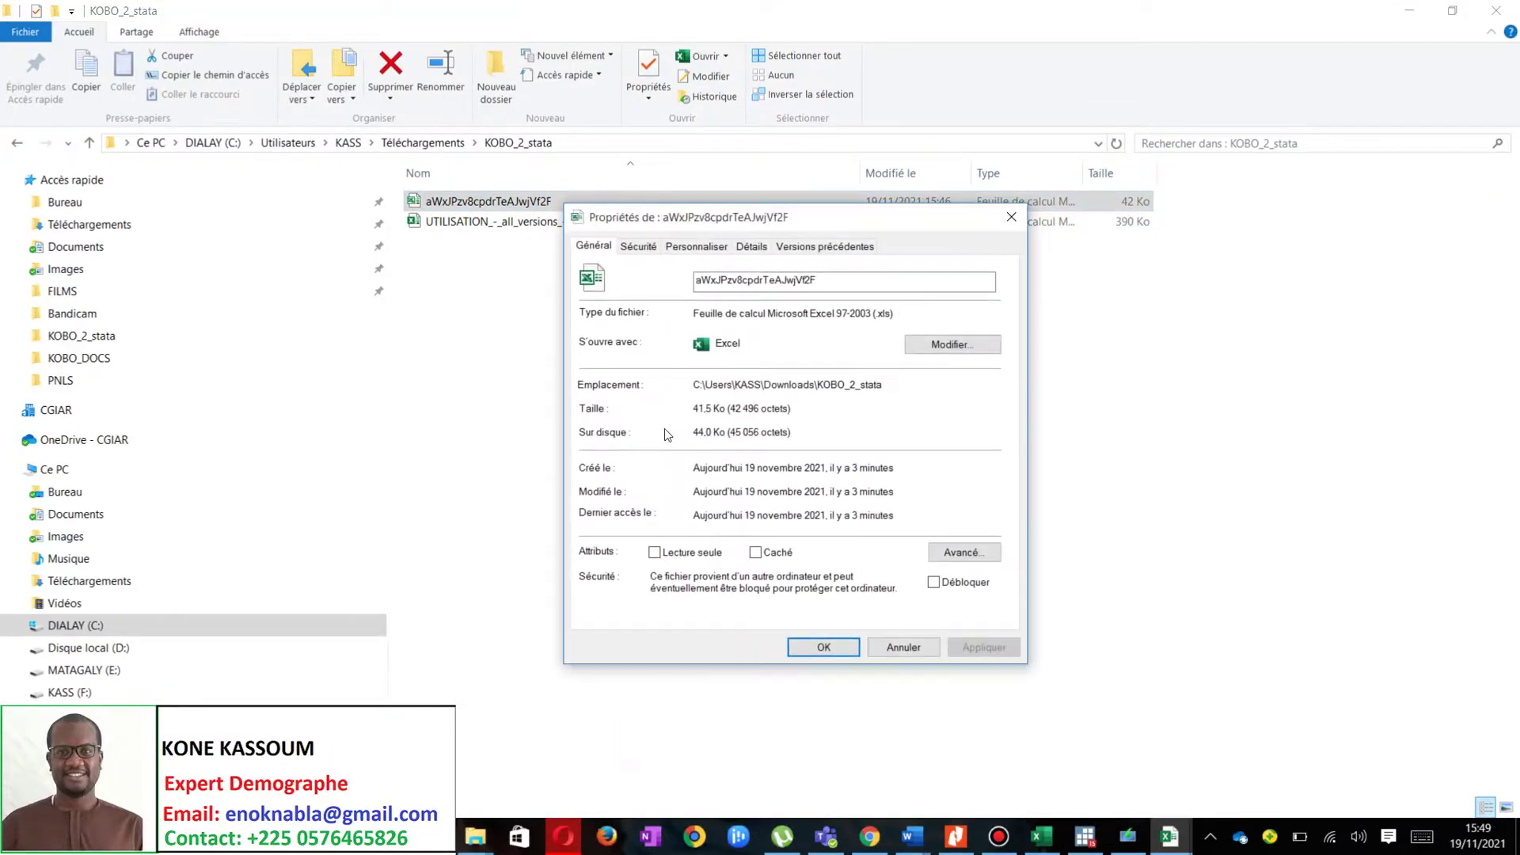
pyautogui.moveTo(889, 380); pyautogui.dragTo(684, 383)
pyautogui.hotkey('ctrl', 'c')
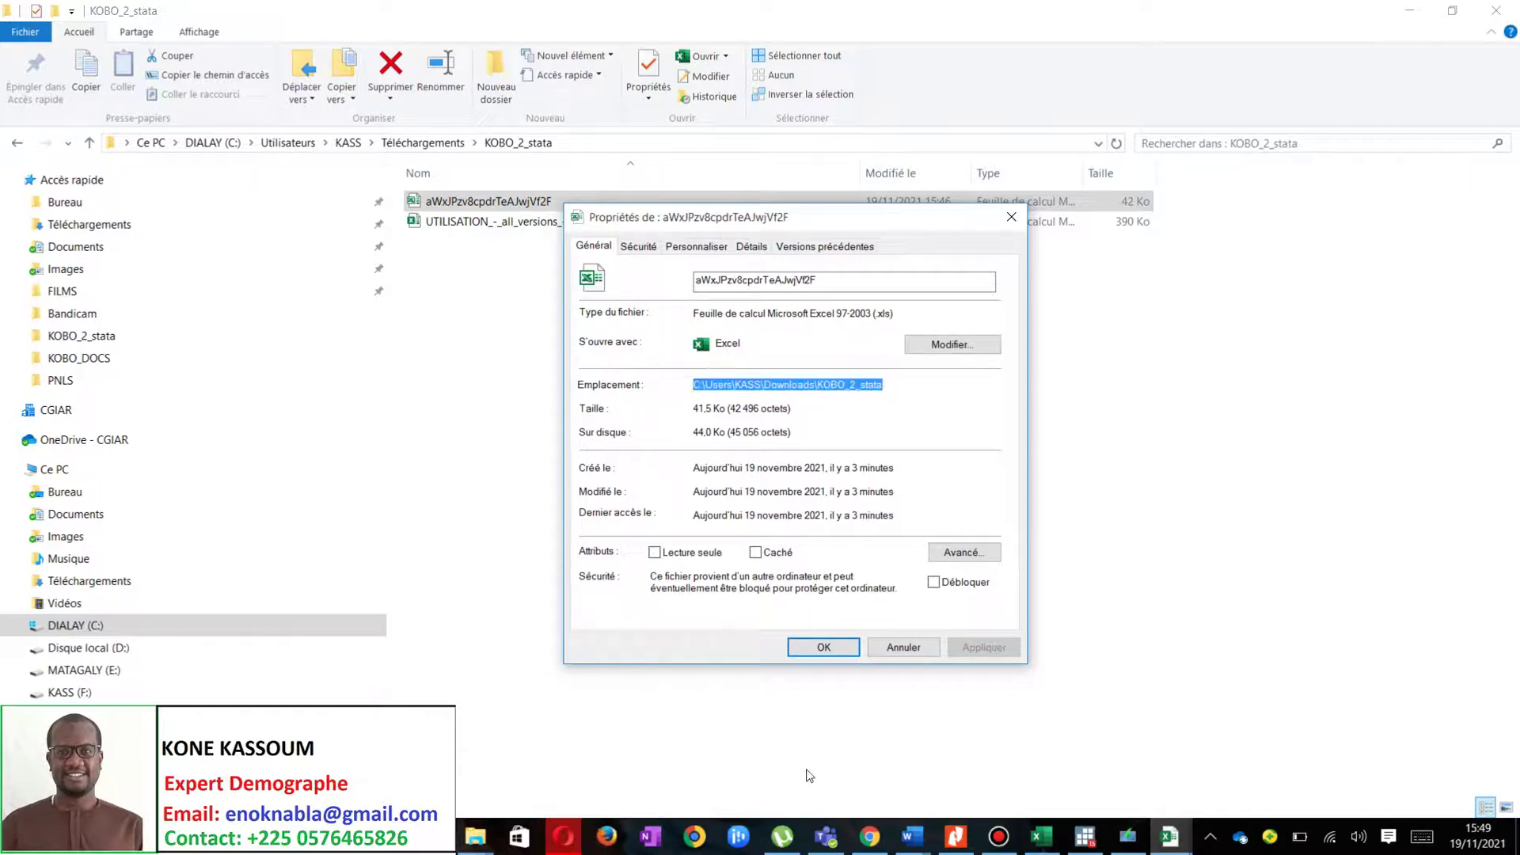
# Switch to Document1 in Word and replace the C:/mydata path in the lower command's xlsform option with the copied location
pyautogui.moveTo(914, 839)
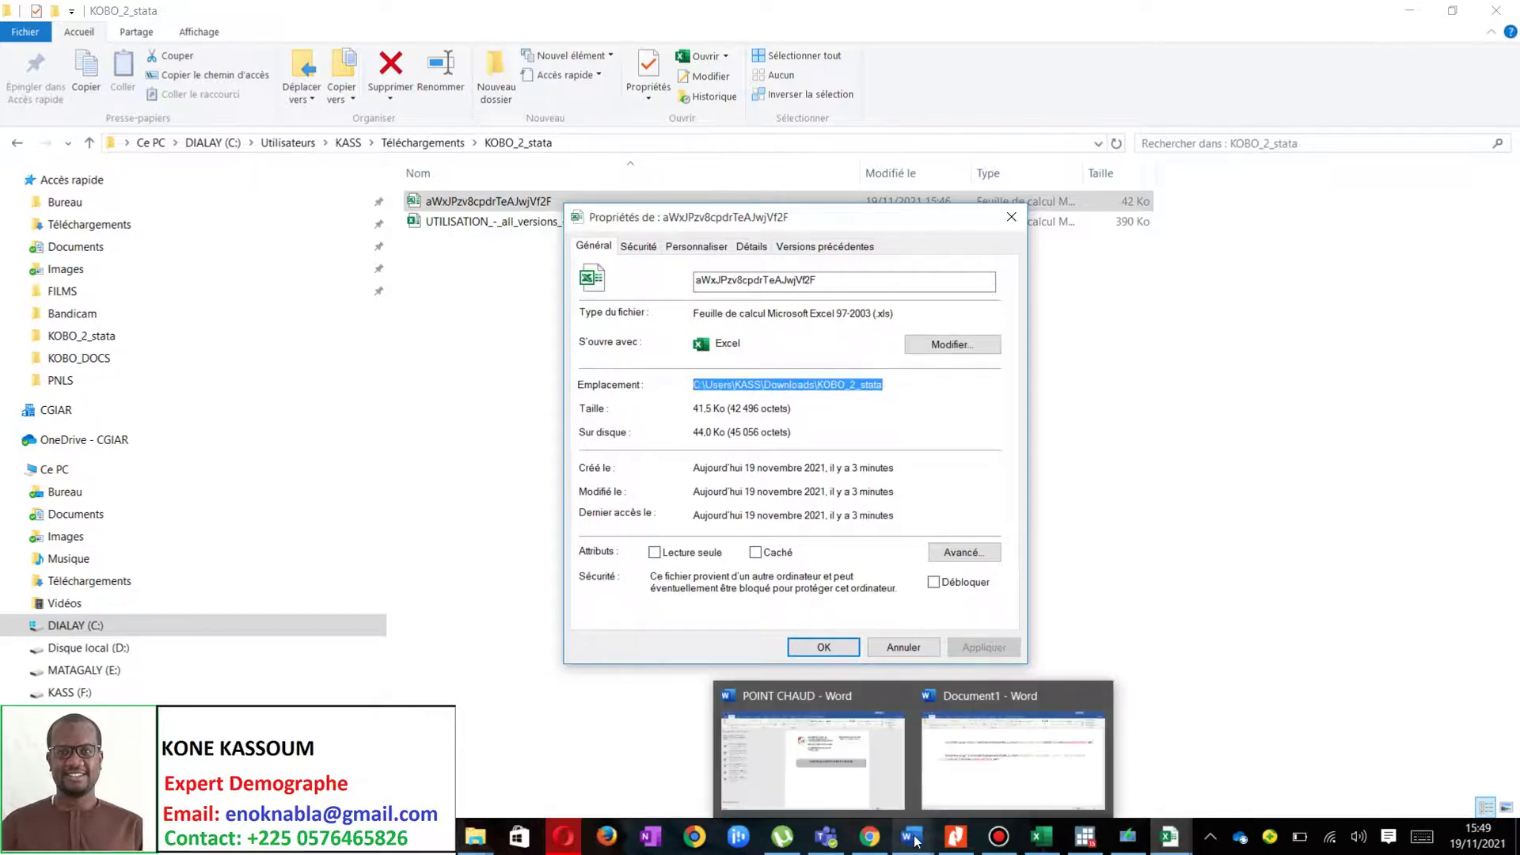
pyautogui.click(991, 777)
pyautogui.moveTo(410, 394); pyautogui.dragTo(301, 405)
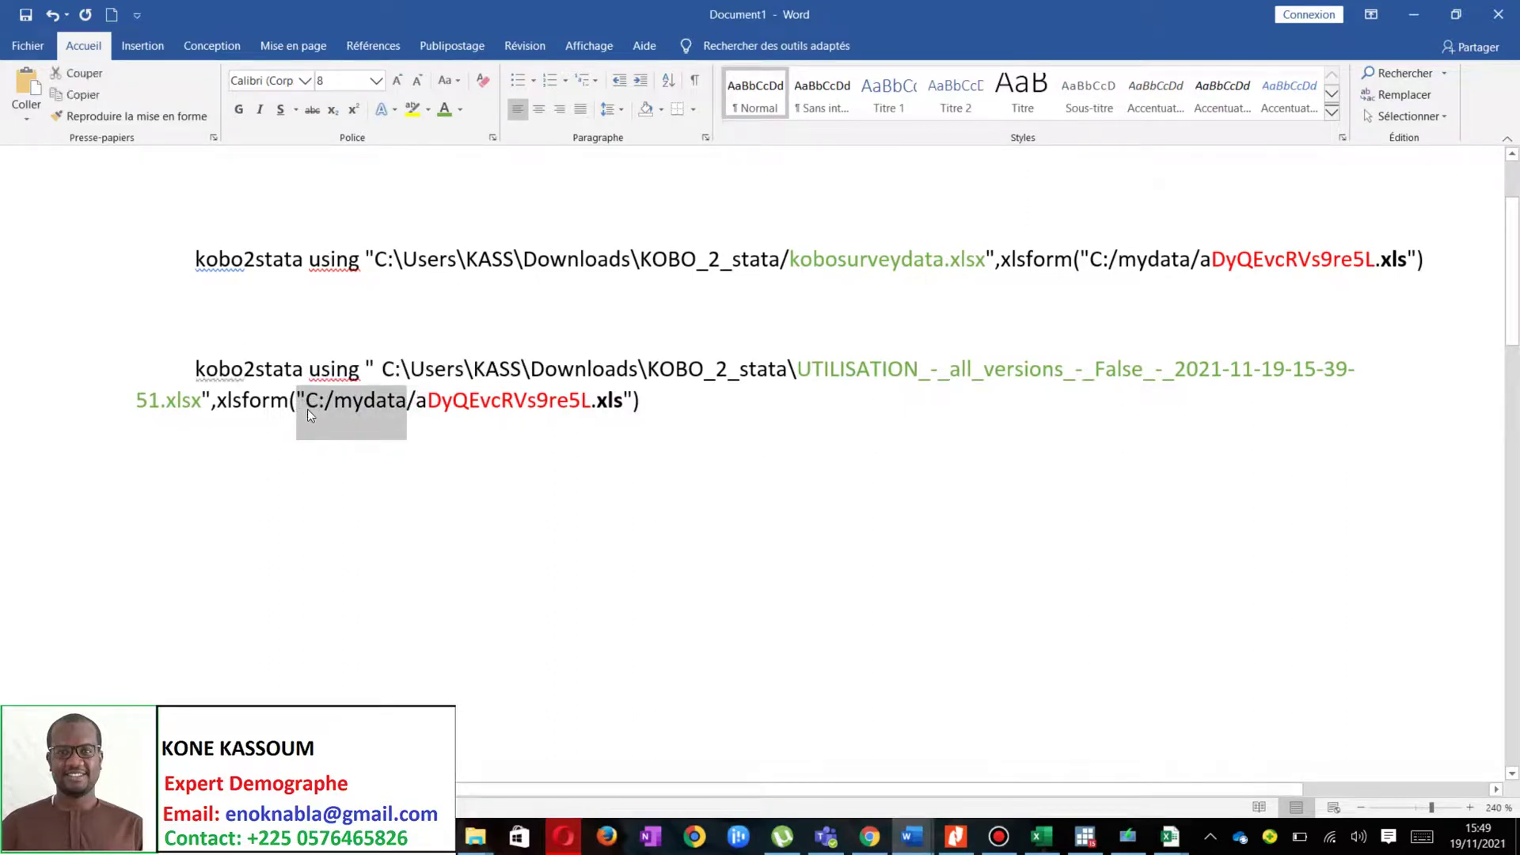
pyautogui.hotkey('ctrl', 'v')
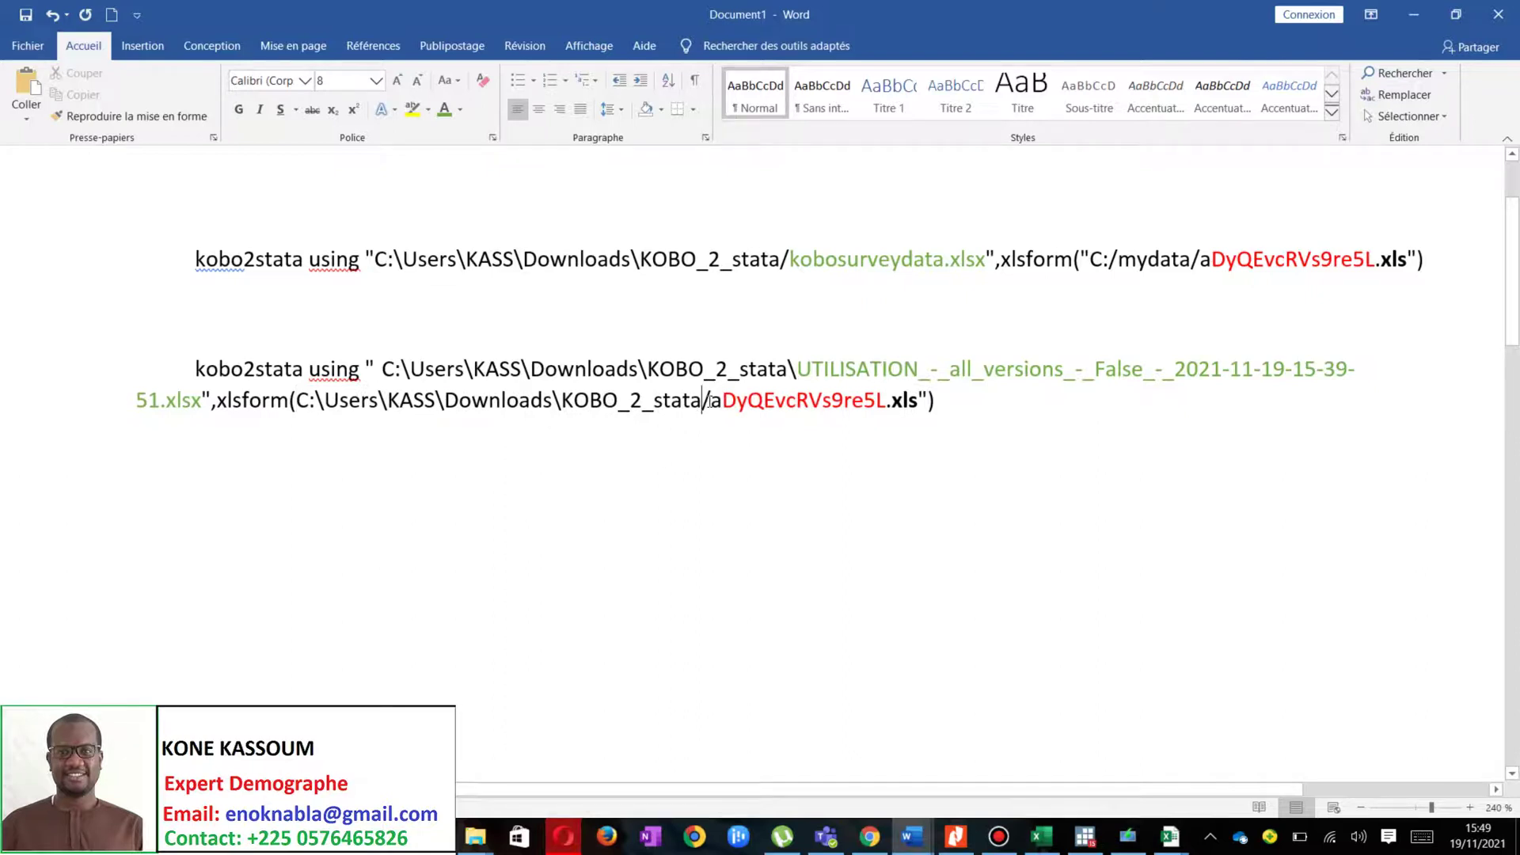
# Replace the forward slash before the form file name in the xlsform path with a backslash copied from the same path
pyautogui.press('Delete')
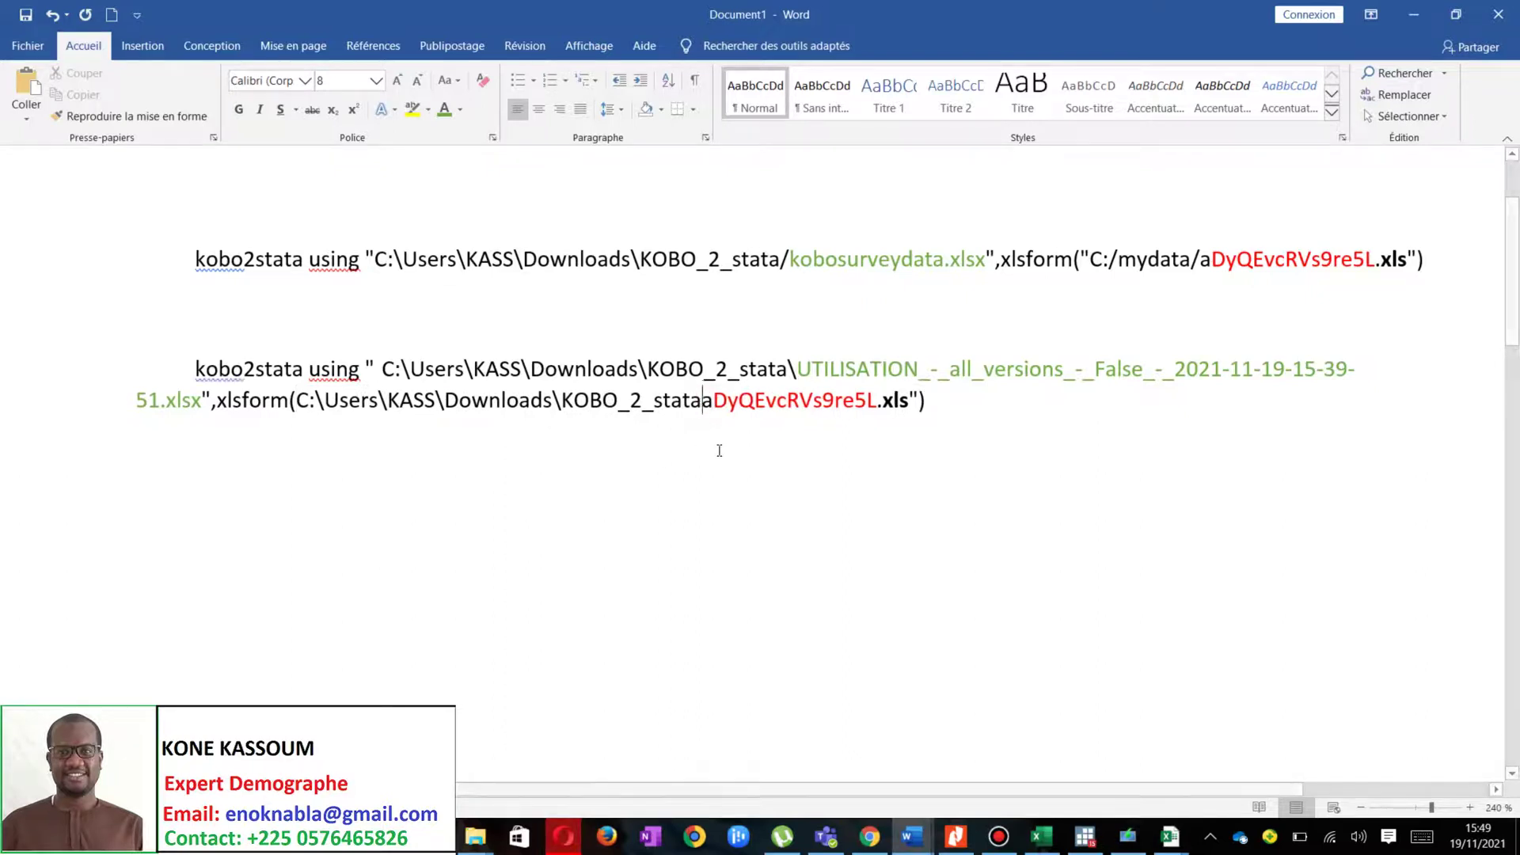
pyautogui.moveTo(560, 406); pyautogui.dragTo(550, 410)
pyautogui.hotkey('ctrl', 'c')
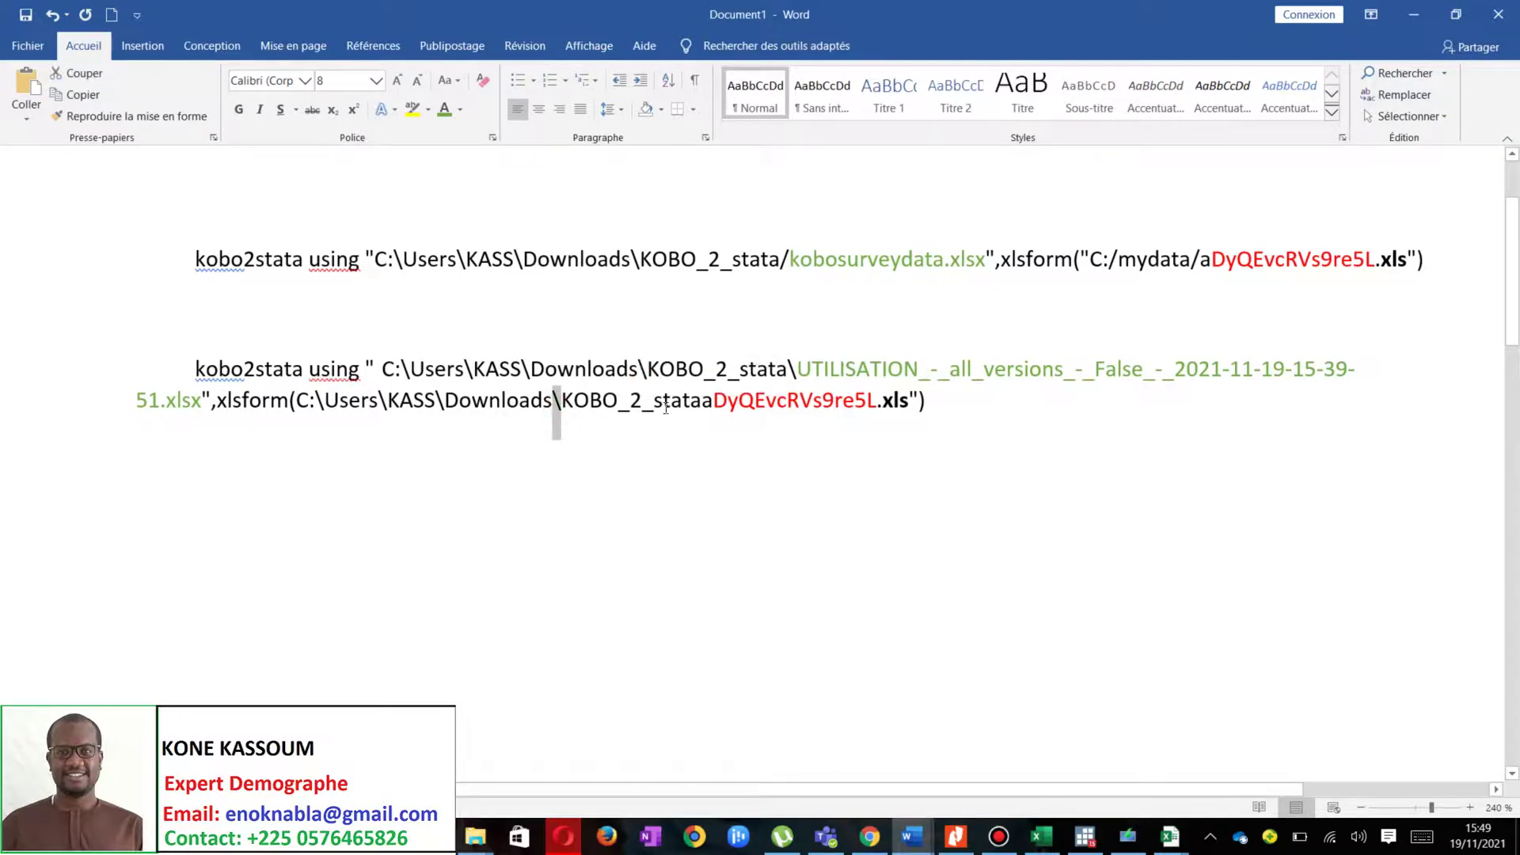
pyautogui.click(700, 405)
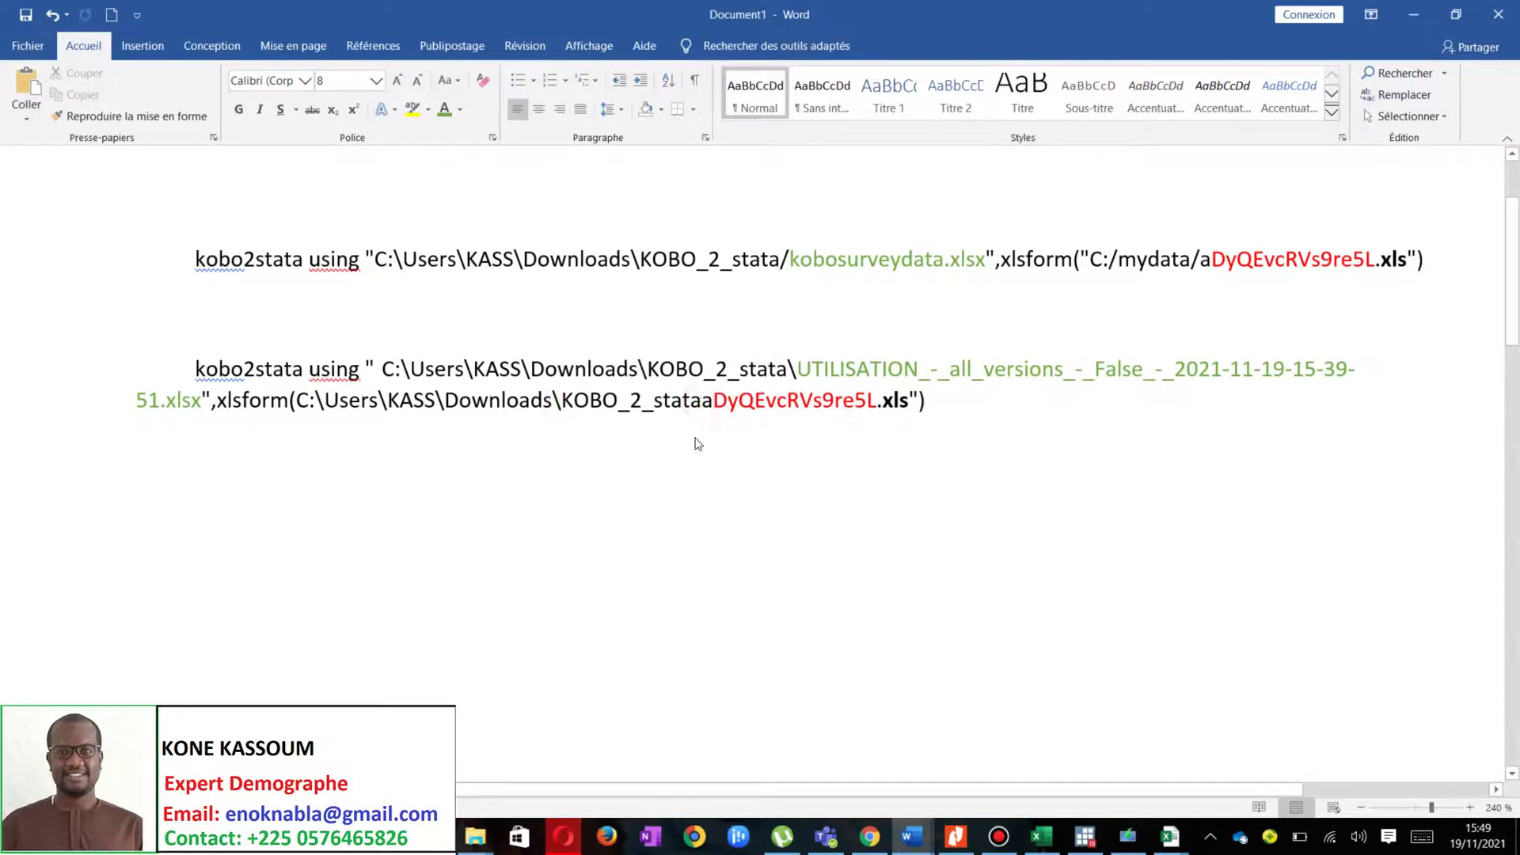
pyautogui.hotkey('ctrl', 'v')
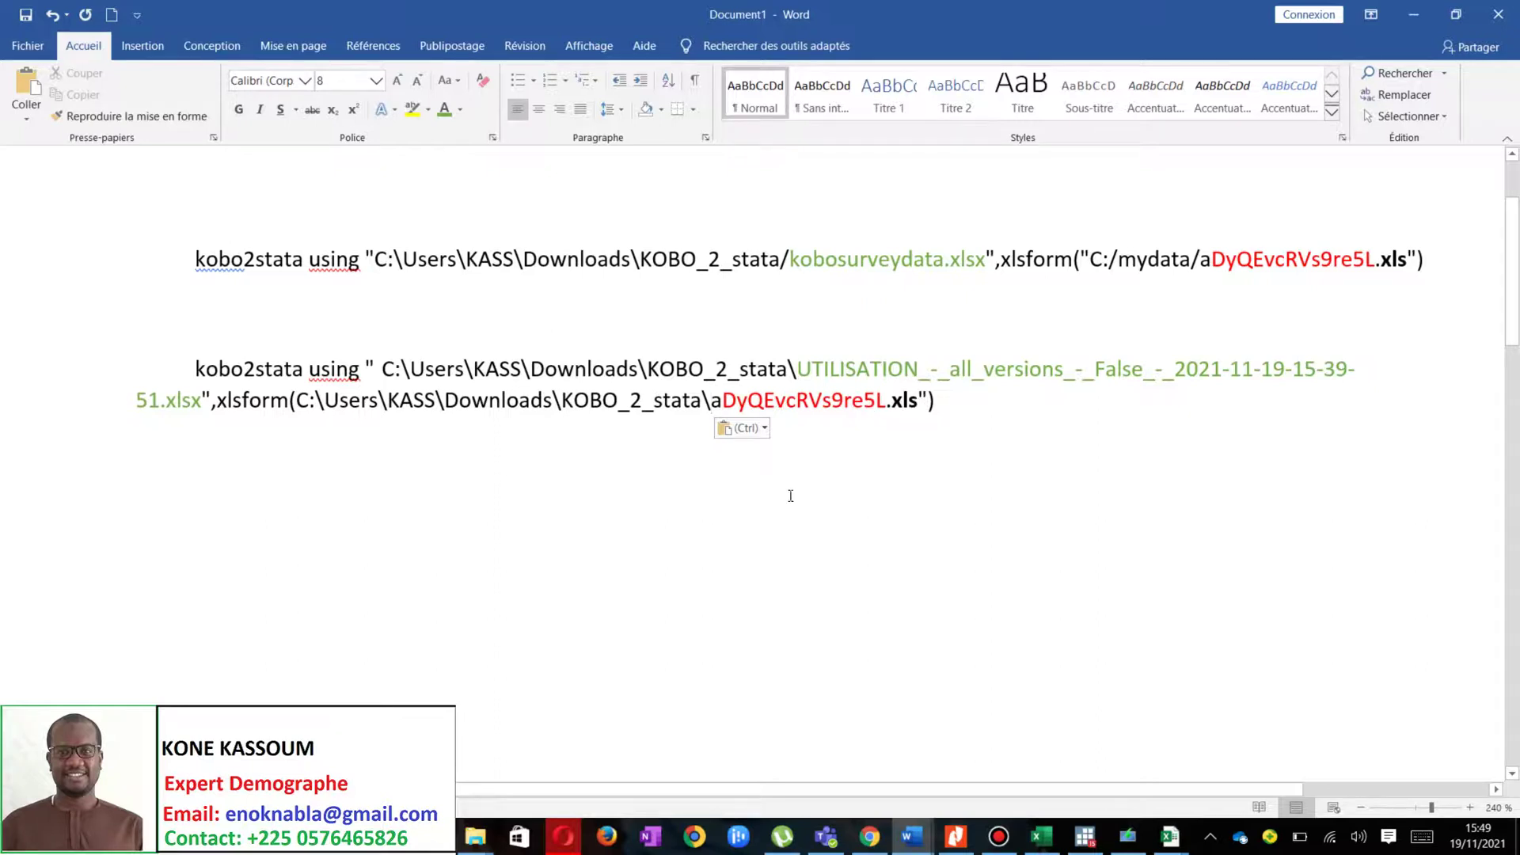
# Switch to the KOBO_2_stata folder and copy the name of the form file aWxJPzv8cpdrTeAJwjVf2F
pyautogui.moveTo(475, 836)
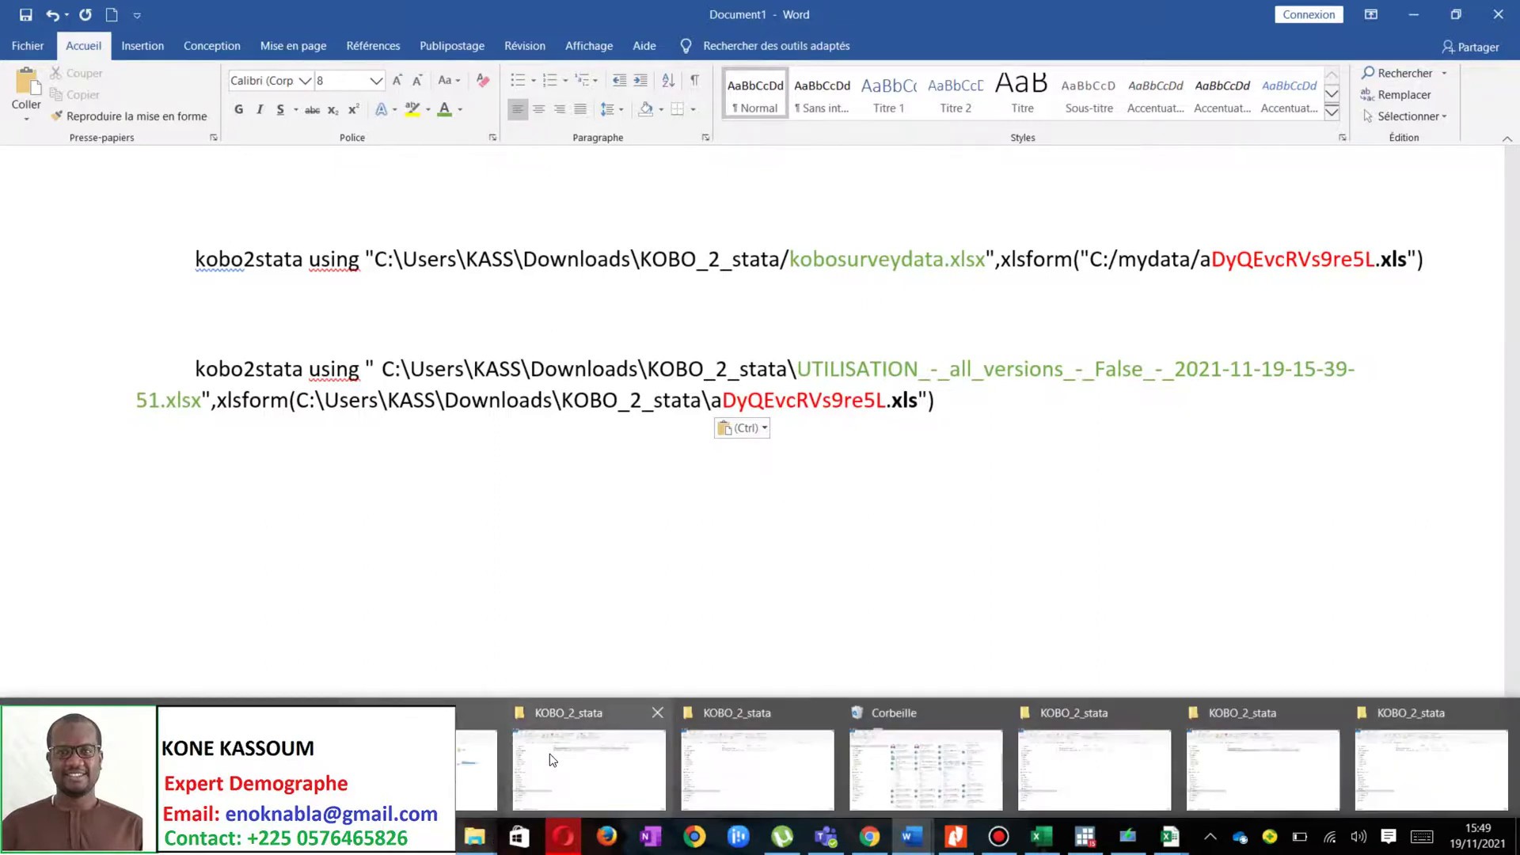
pyautogui.click(552, 760)
pyautogui.rightClick(537, 208)
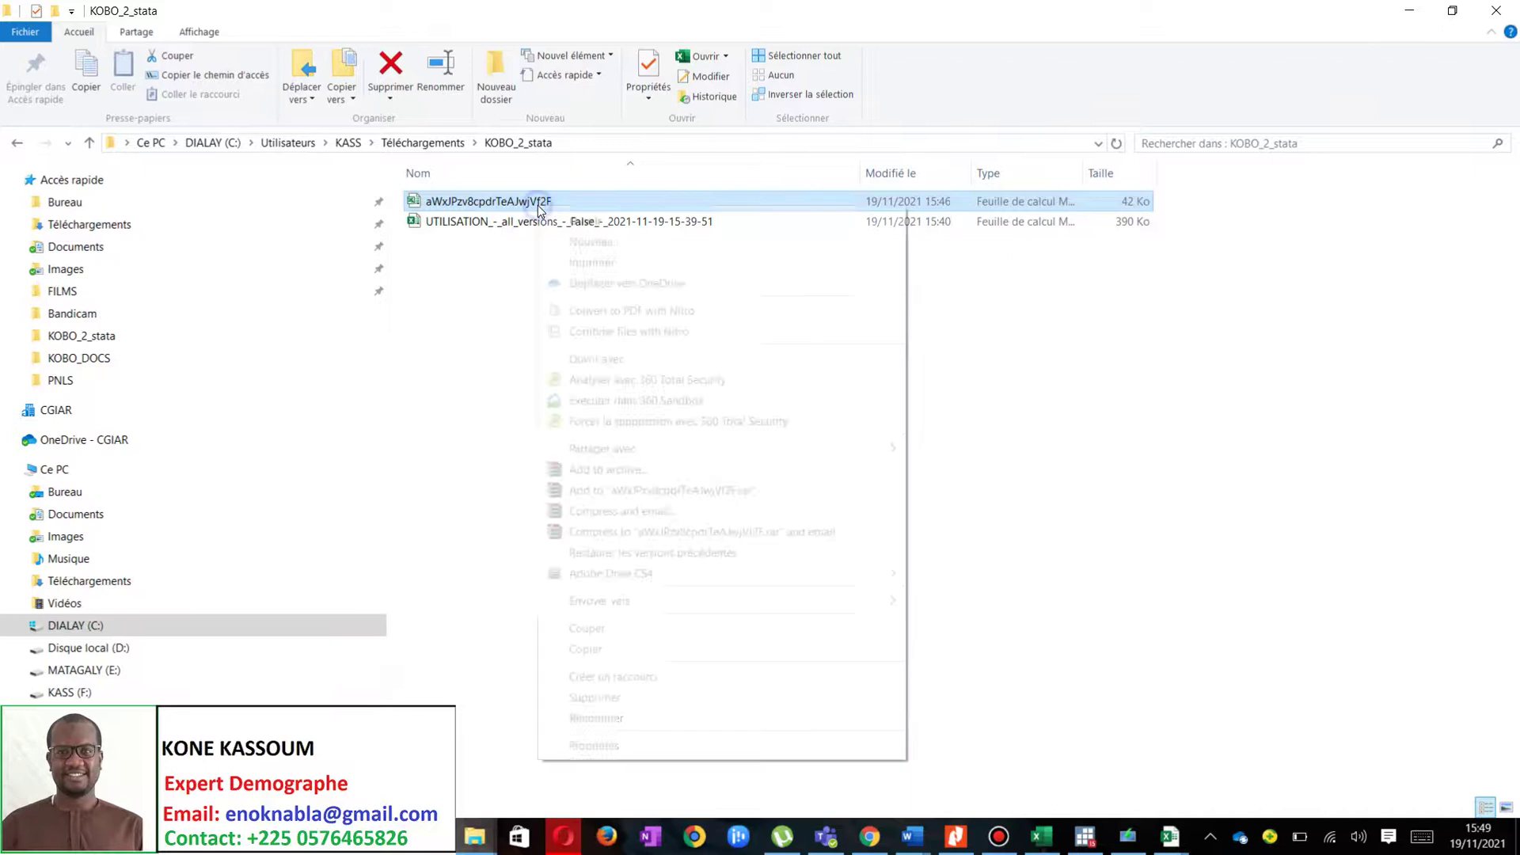
pyautogui.click(594, 718)
pyautogui.hotkey('ctrl', 'c')
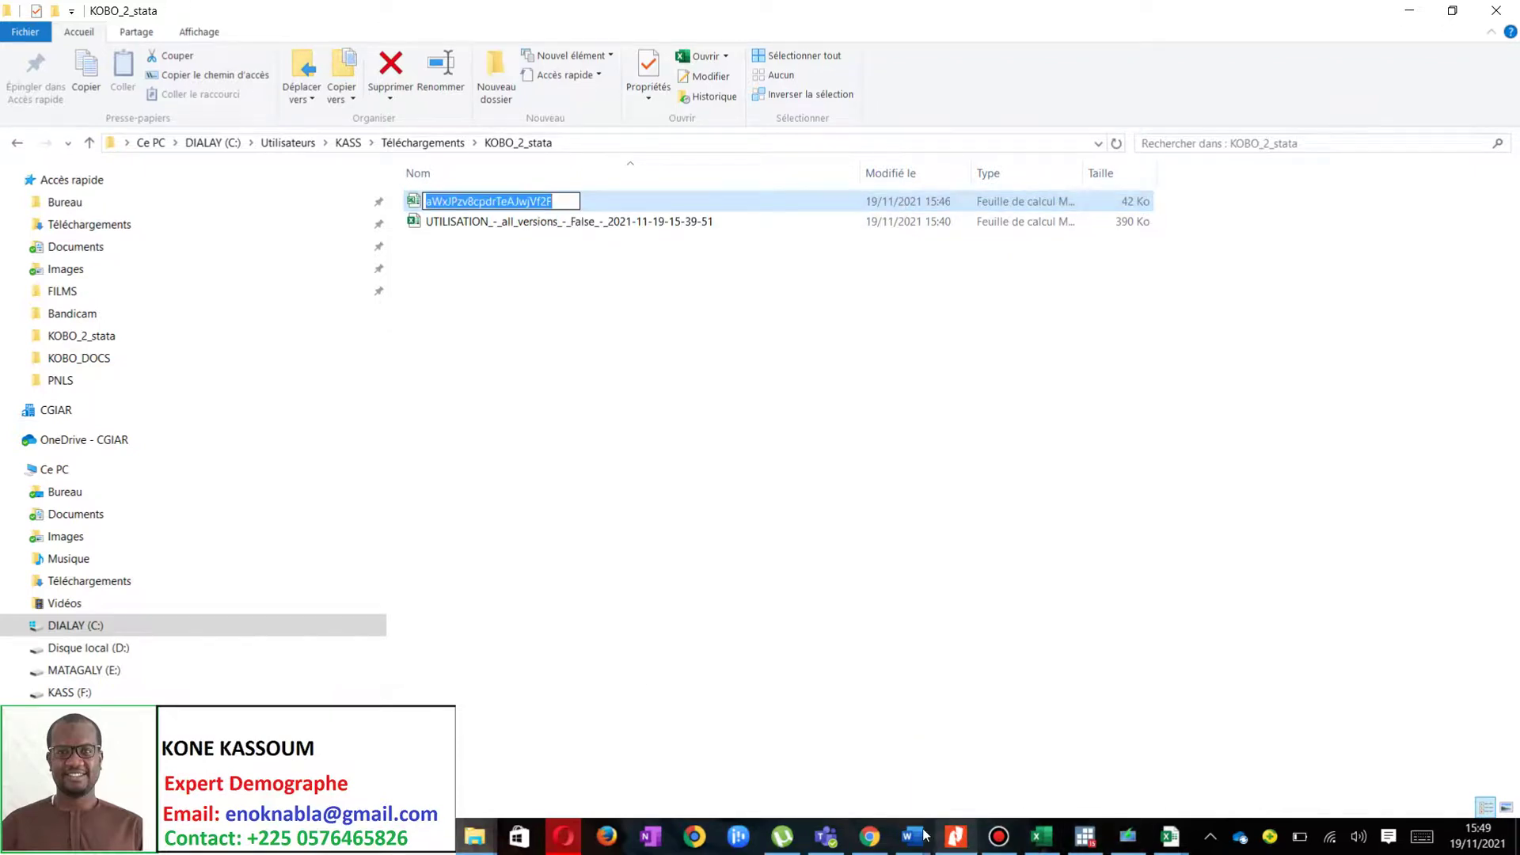
# Switch to Document1 in Word and replace aDyQEvcRVs9re5L in the lower command with aWxJPzv8cpdrTeAJwjVf2F, keeping the .xls extension
pyautogui.moveTo(924, 836)
pyautogui.click(1020, 764)
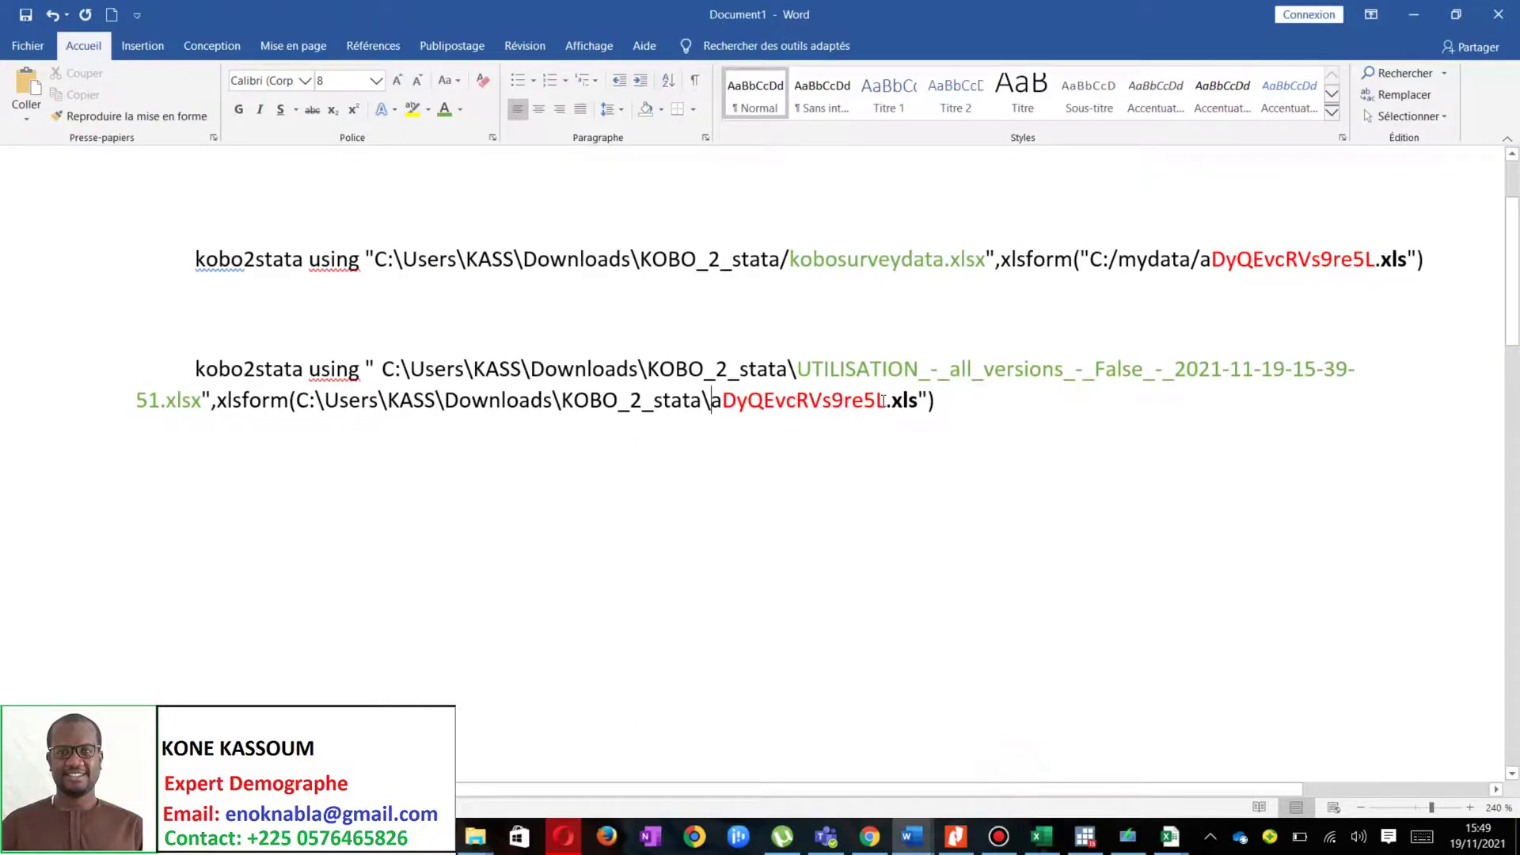
pyautogui.moveTo(885, 401); pyautogui.dragTo(719, 411)
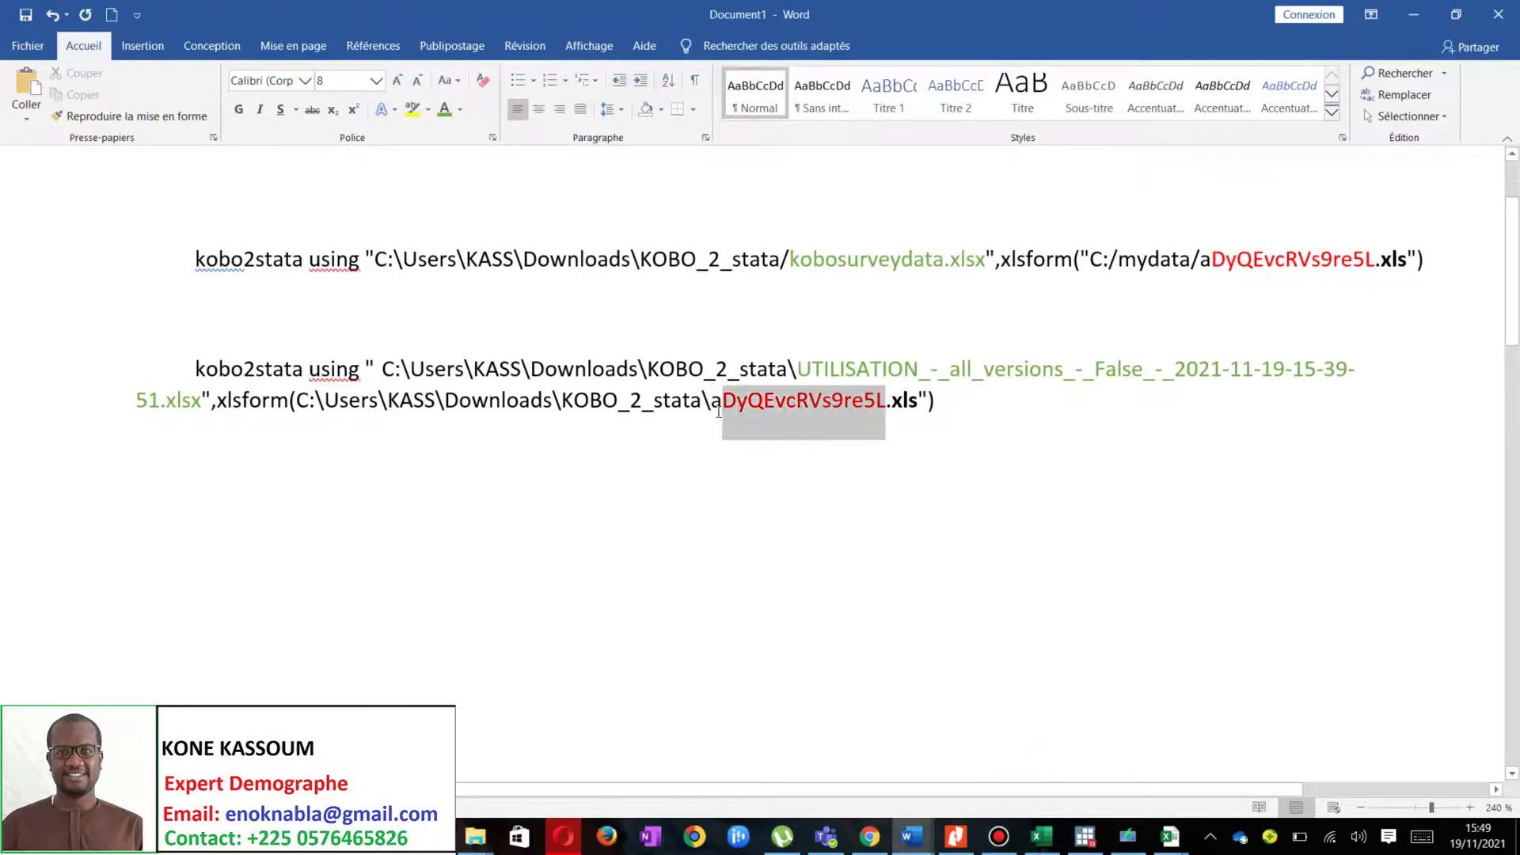
pyautogui.hotkey('ctrl', 'v')
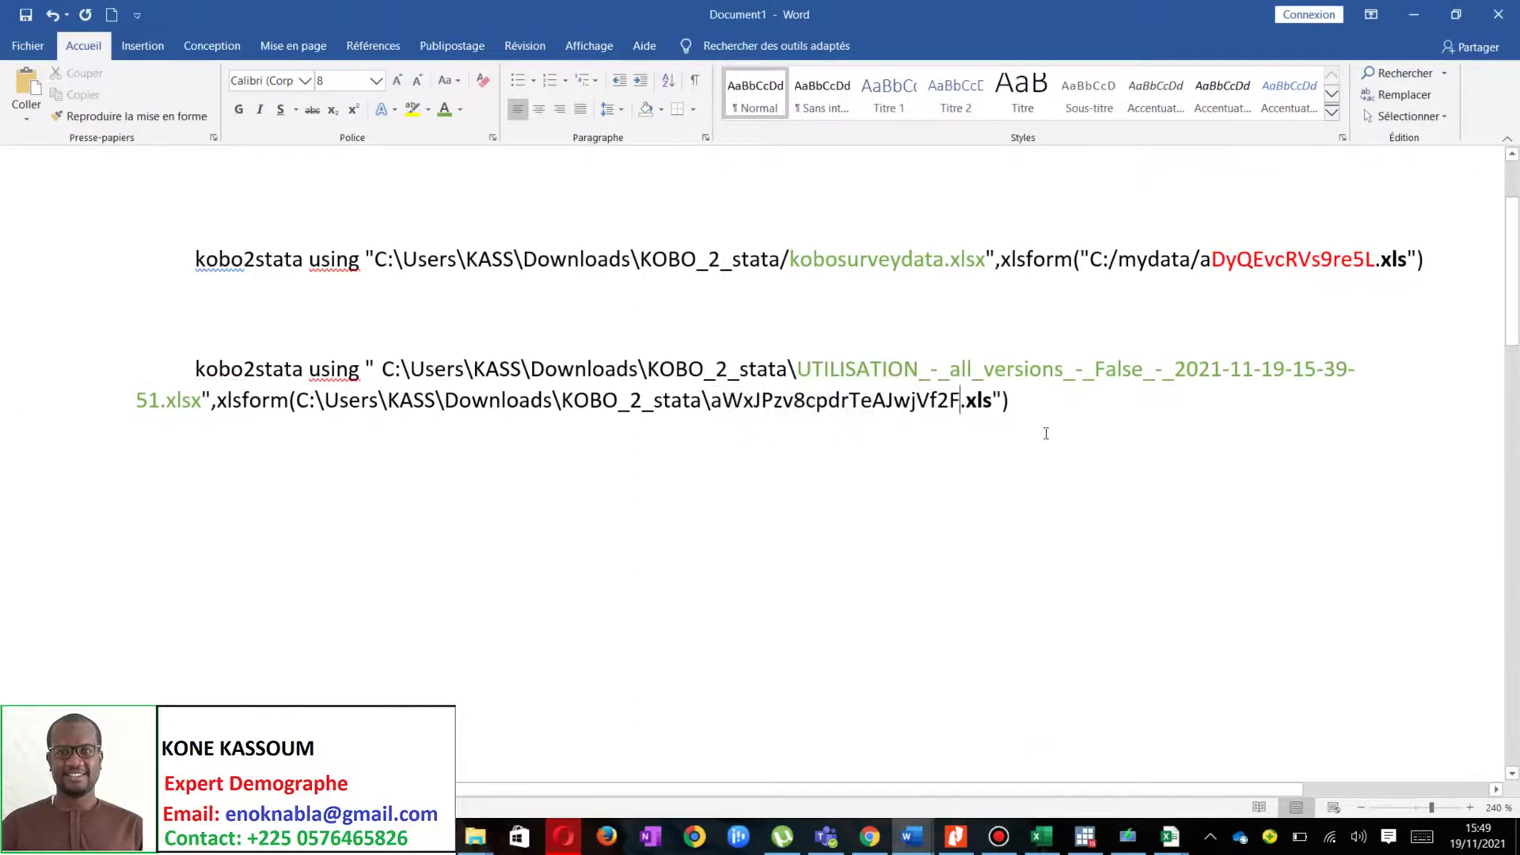
# Copy the entire lower kobo2stata command and switch to Stata
pyautogui.click(1030, 408)
pyautogui.moveTo(1027, 420); pyautogui.dragTo(235, 383)
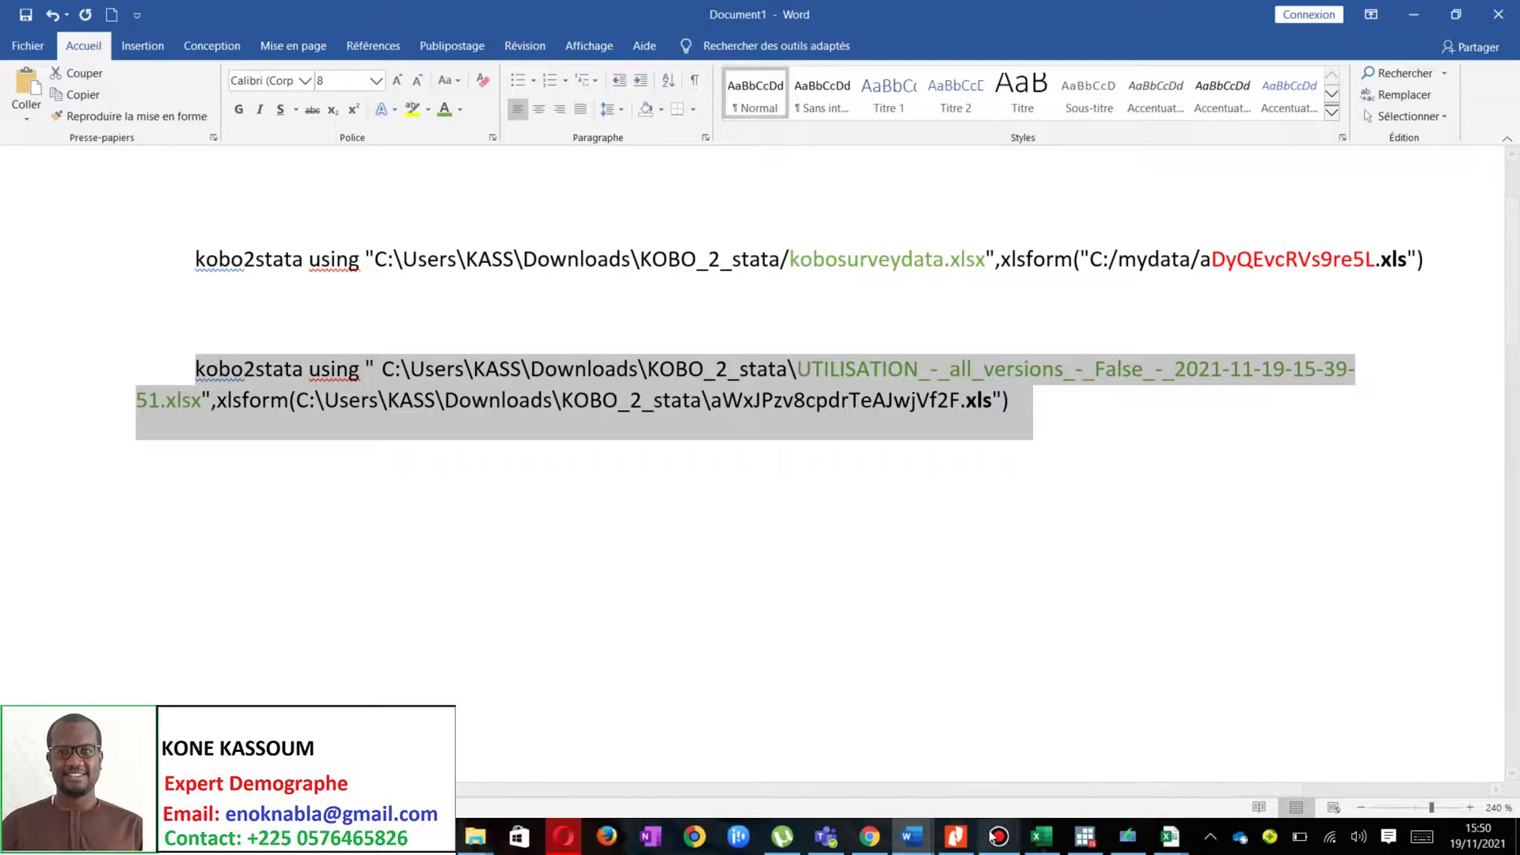
pyautogui.moveTo(1095, 839)
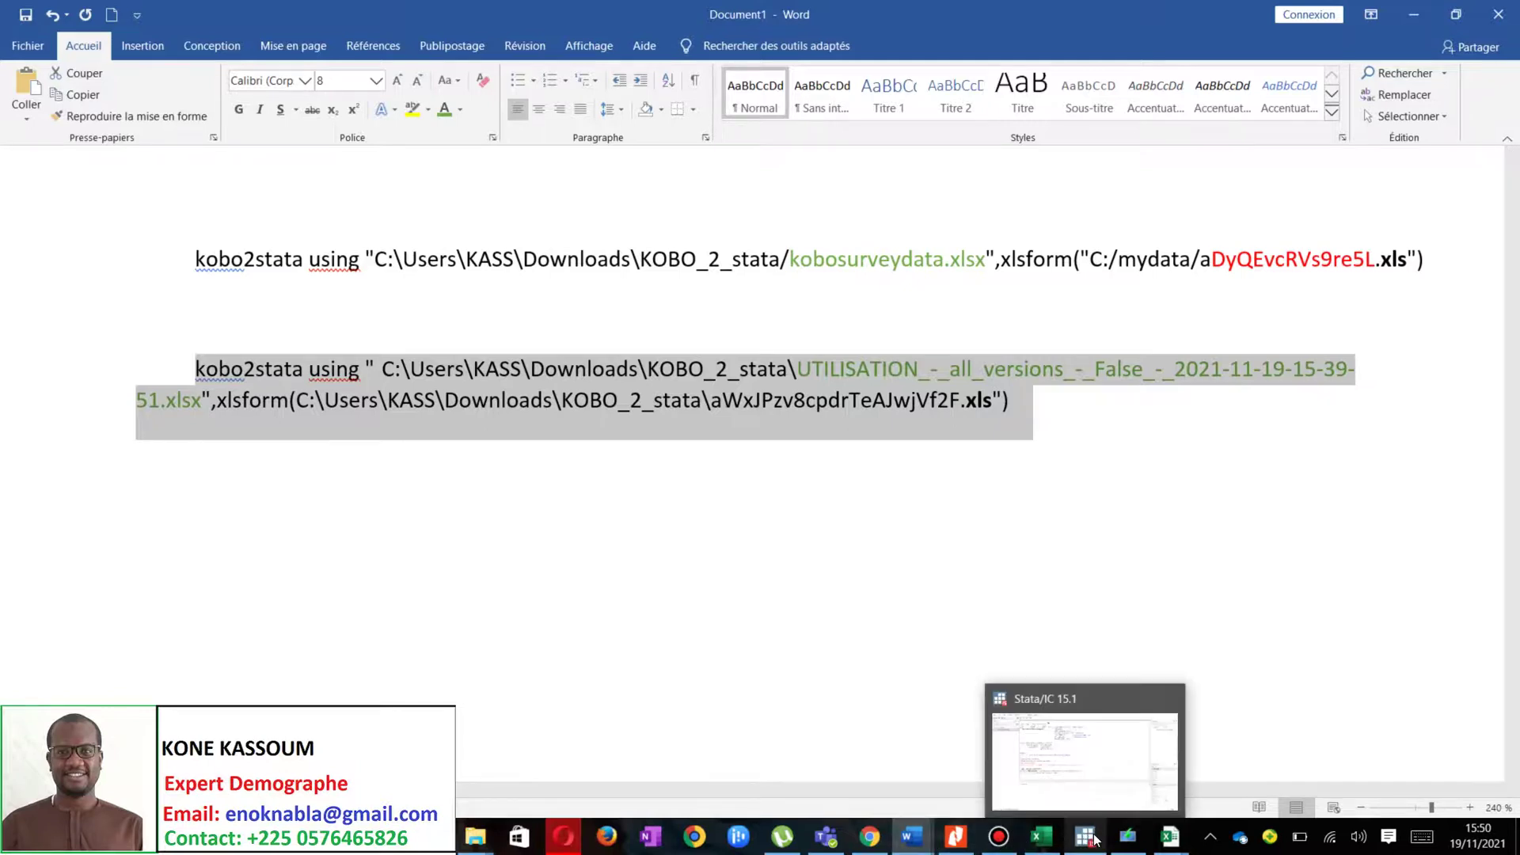
pyautogui.click(1096, 761)
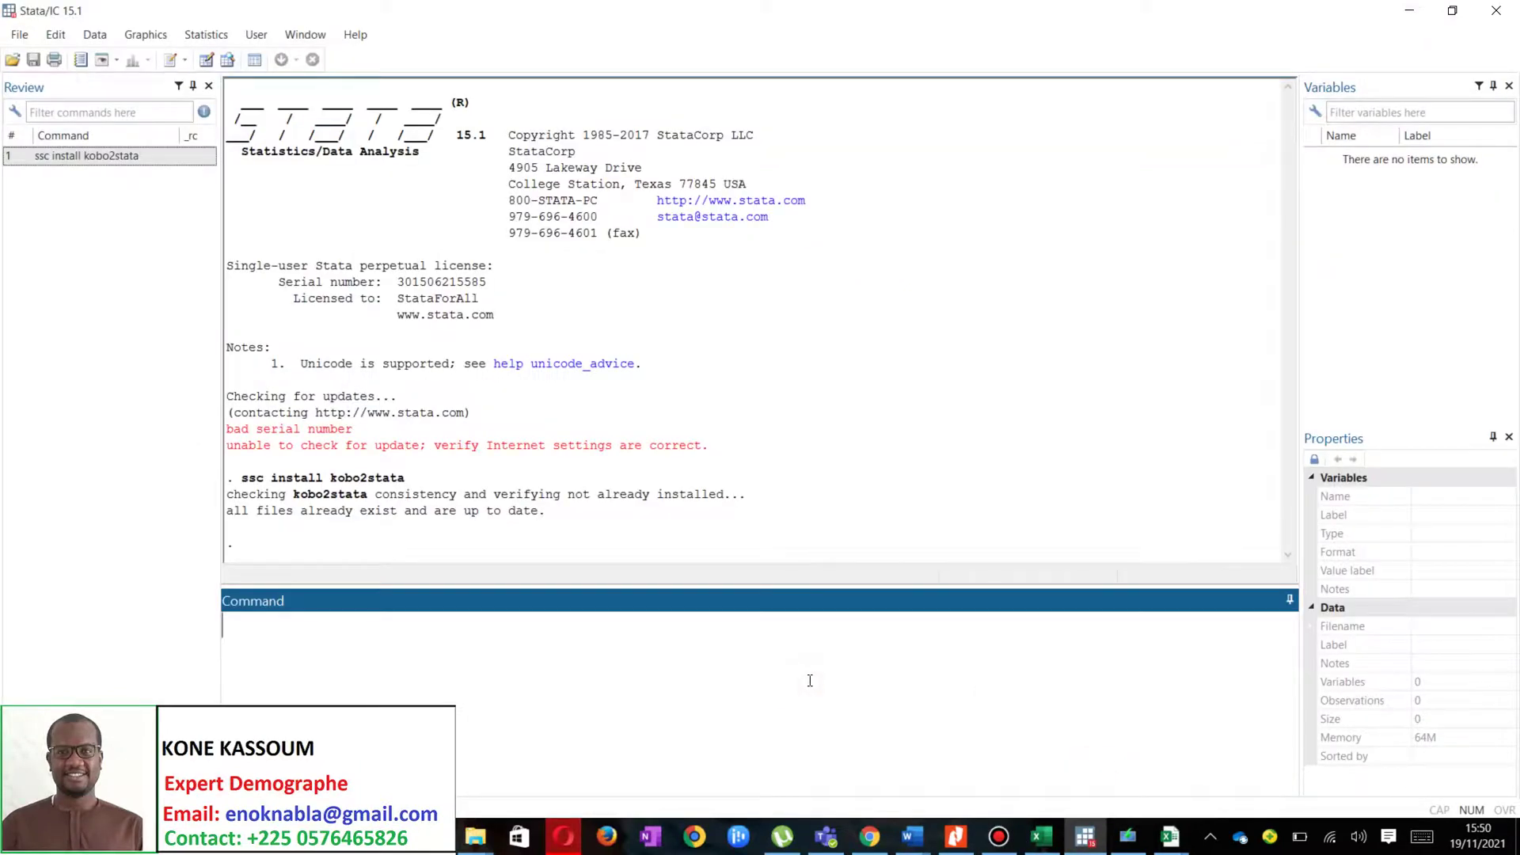
# Open a new do-file with the doe command, paste the kobo2stata command into it and widen the editor window
pyautogui.write('doe')
pyautogui.press('Return')
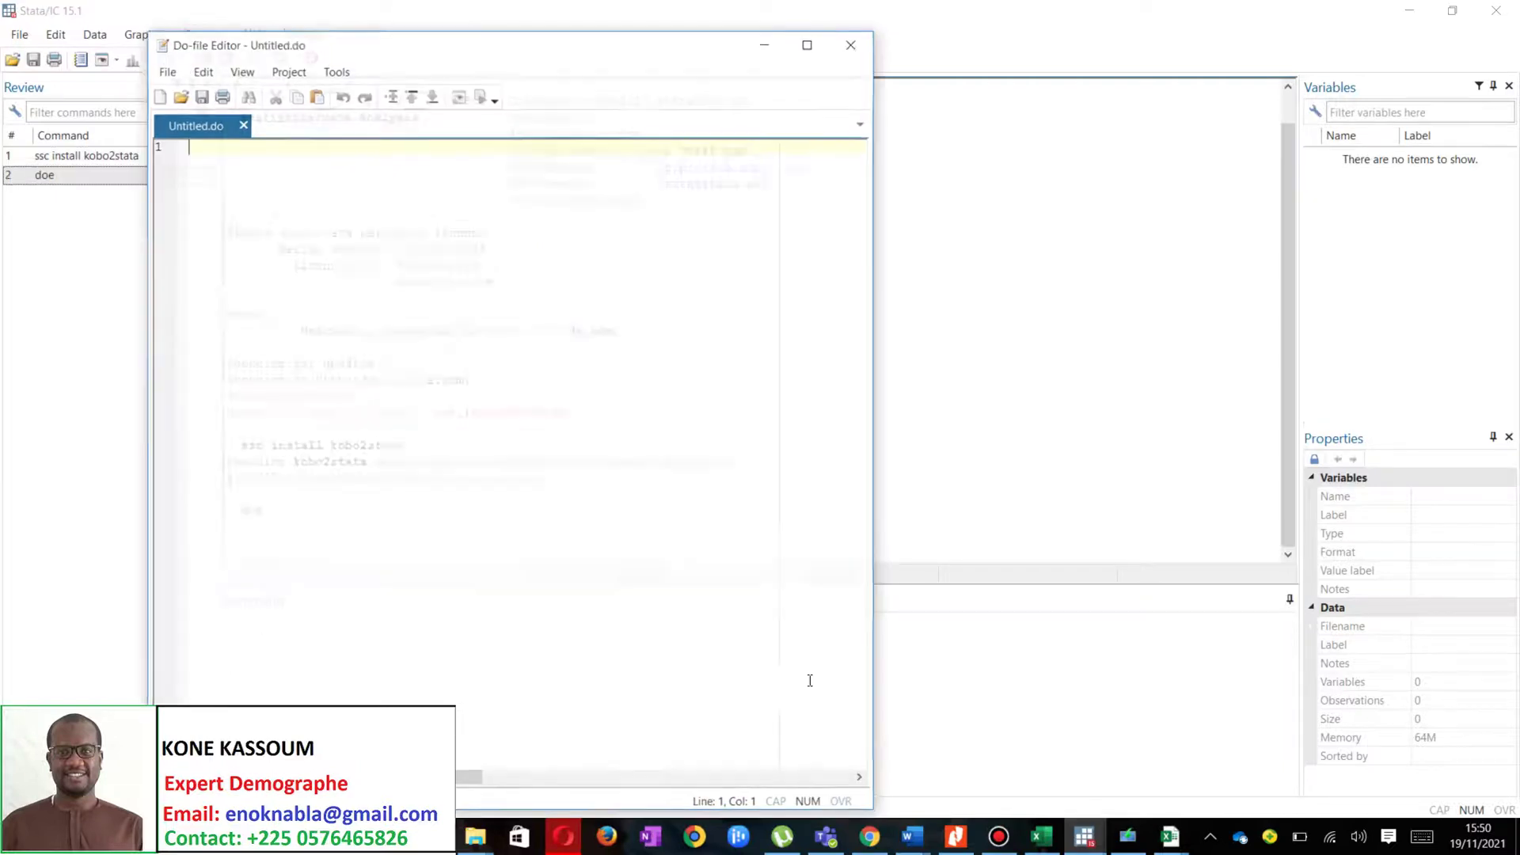
pyautogui.hotkey('ctrl', 'v')
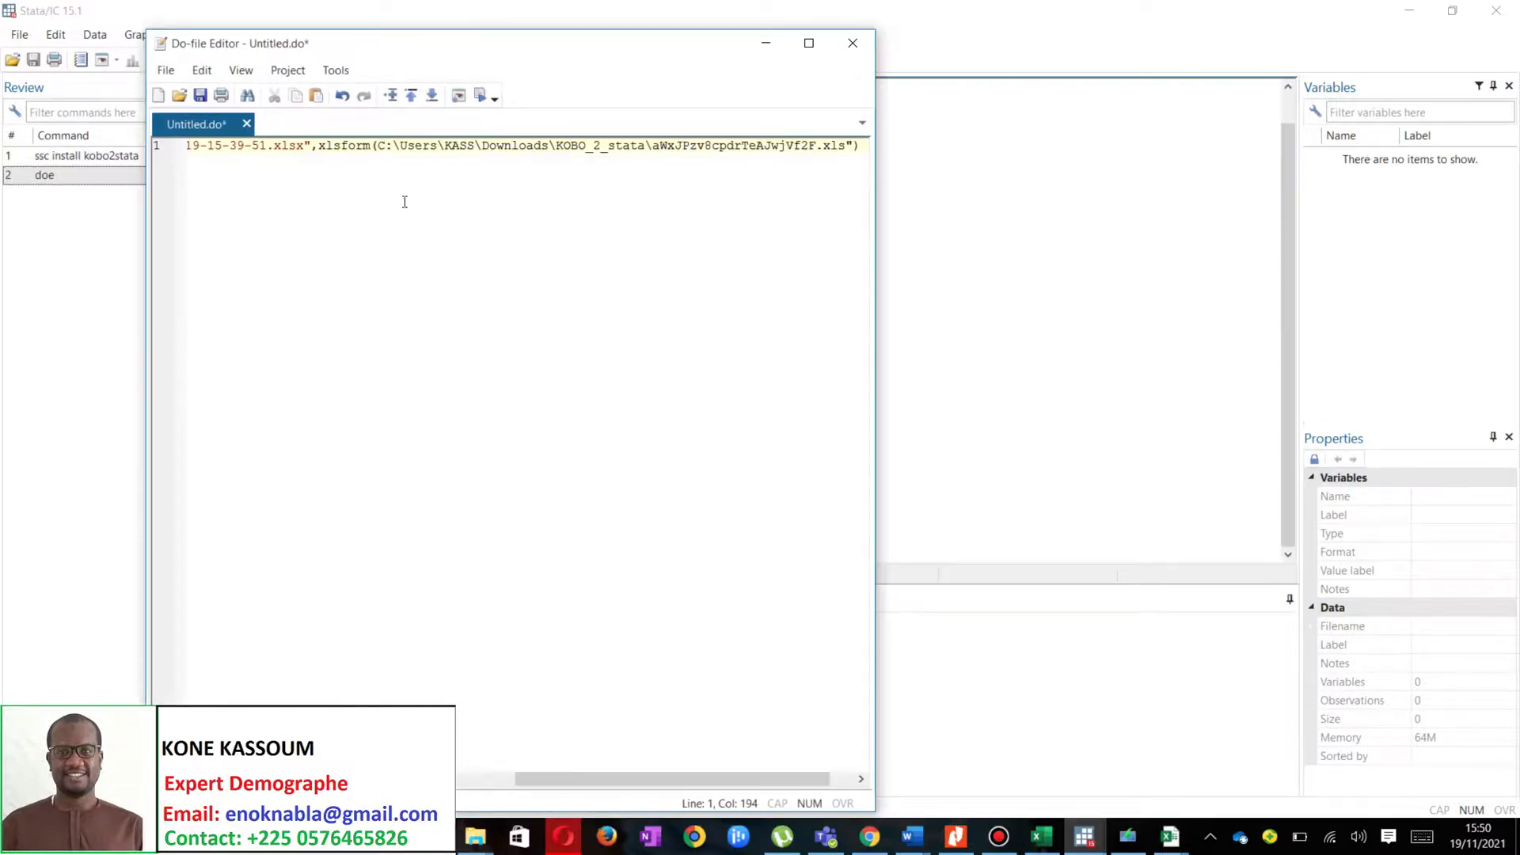
pyautogui.moveTo(876, 188); pyautogui.dragTo(959, 188)
pyautogui.click(867, 145)
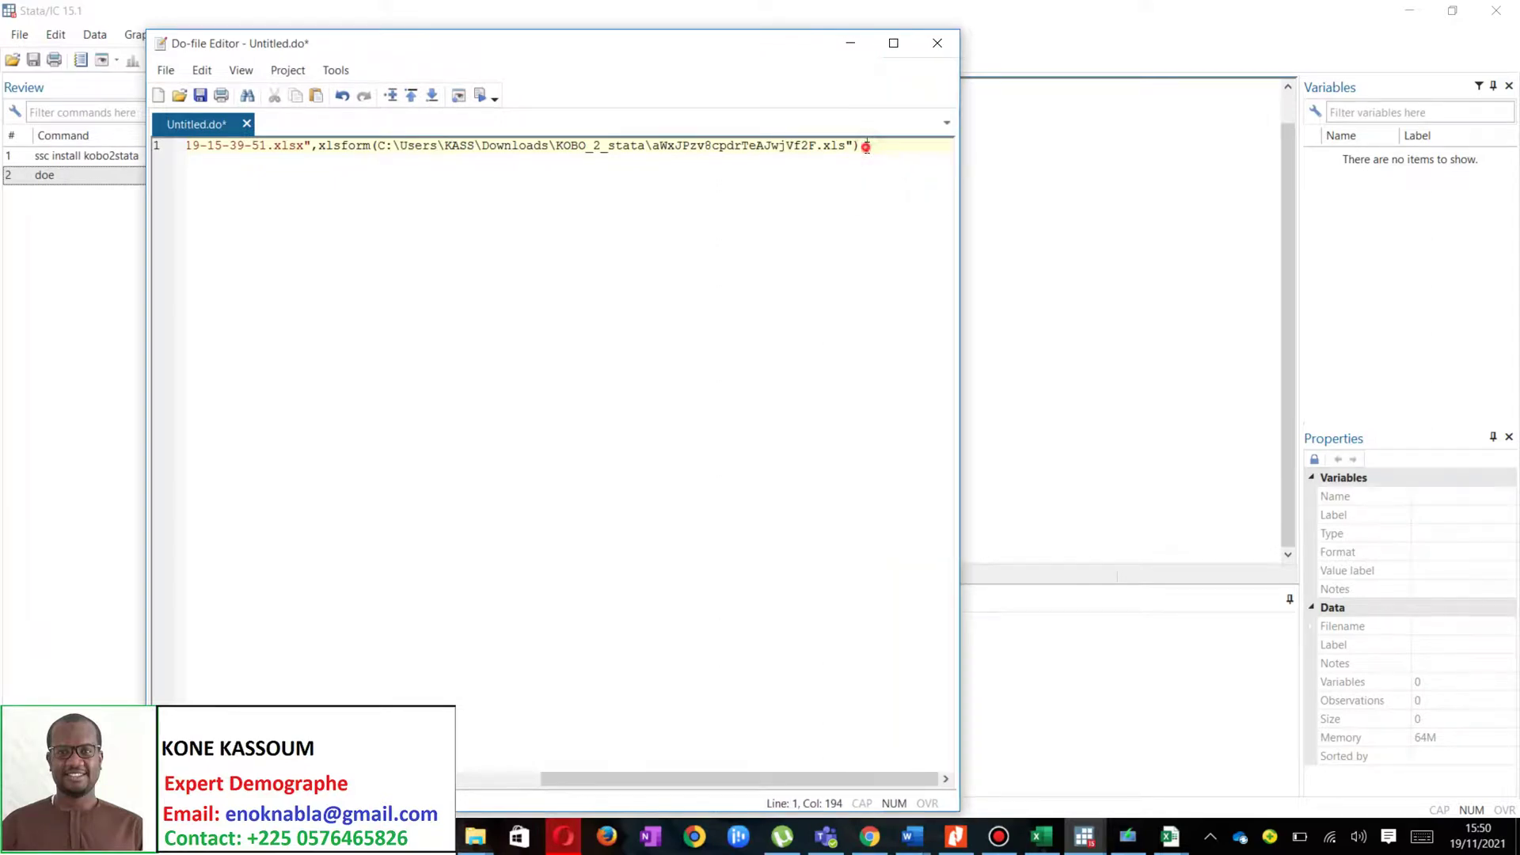
pyautogui.moveTo(715, 792); pyautogui.dragTo(443, 798)
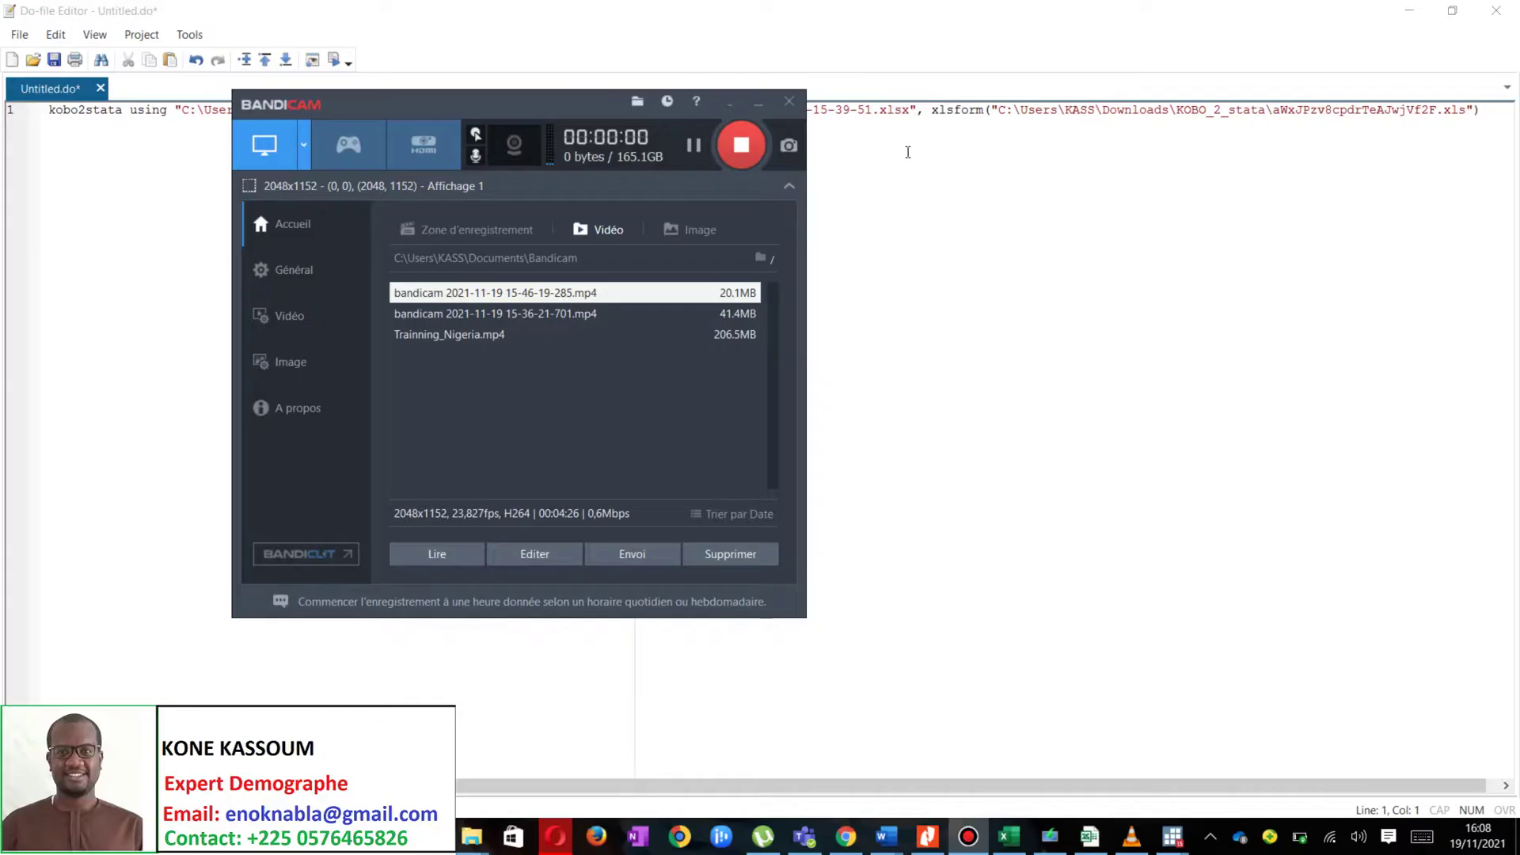
# Run the whole kobo2stata line from the do-file, return to the main Stata window and dismiss the battery warning
pyautogui.click(735, 111)
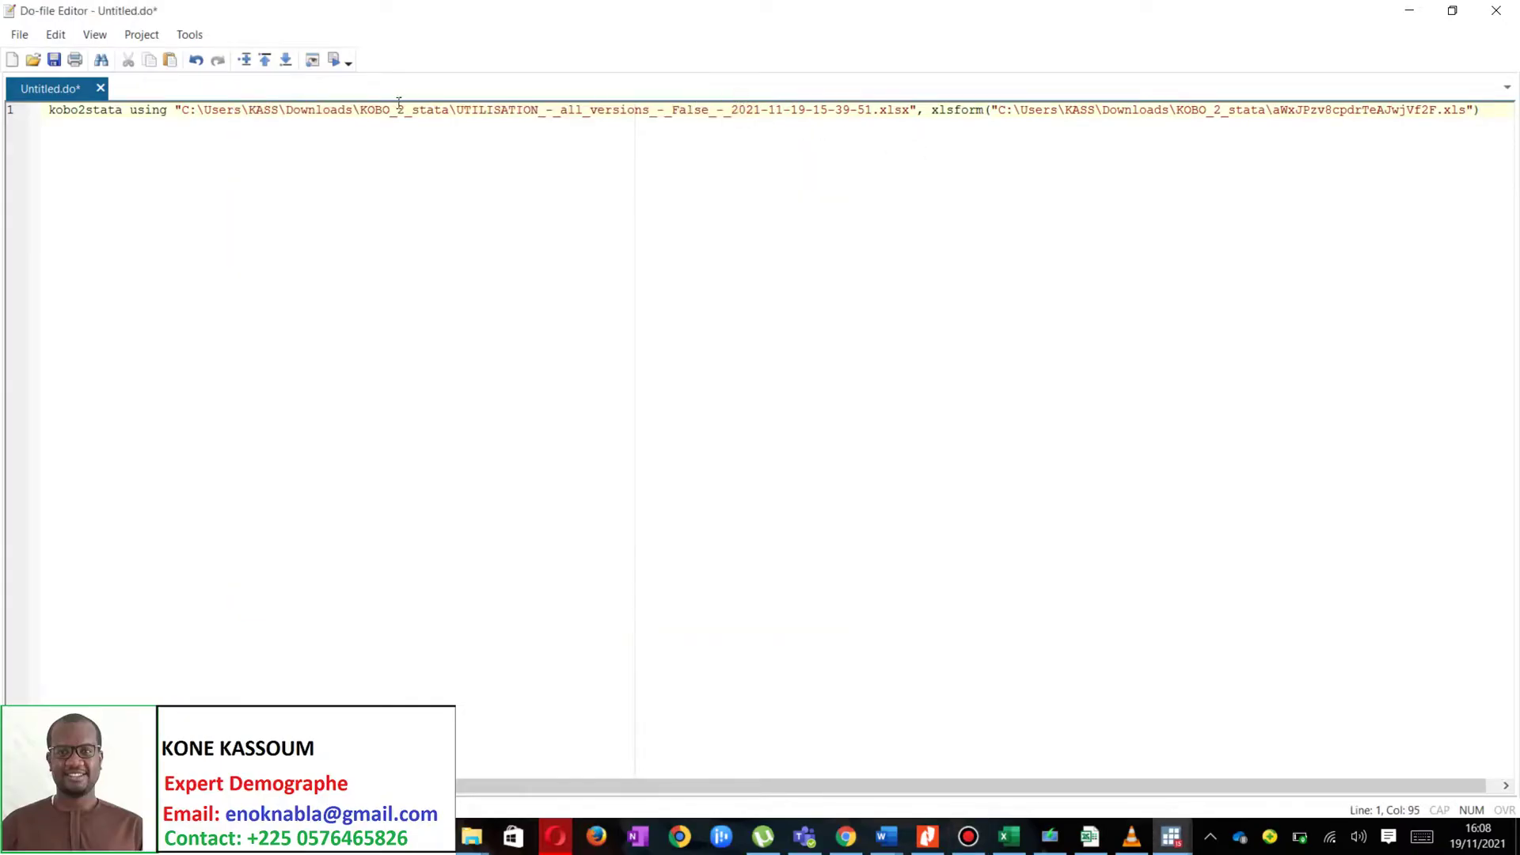
pyautogui.click(227, 111)
pyautogui.click(177, 104)
pyautogui.moveTo(824, 787); pyautogui.dragTo(881, 790)
pyautogui.tripleClick(779, 110)
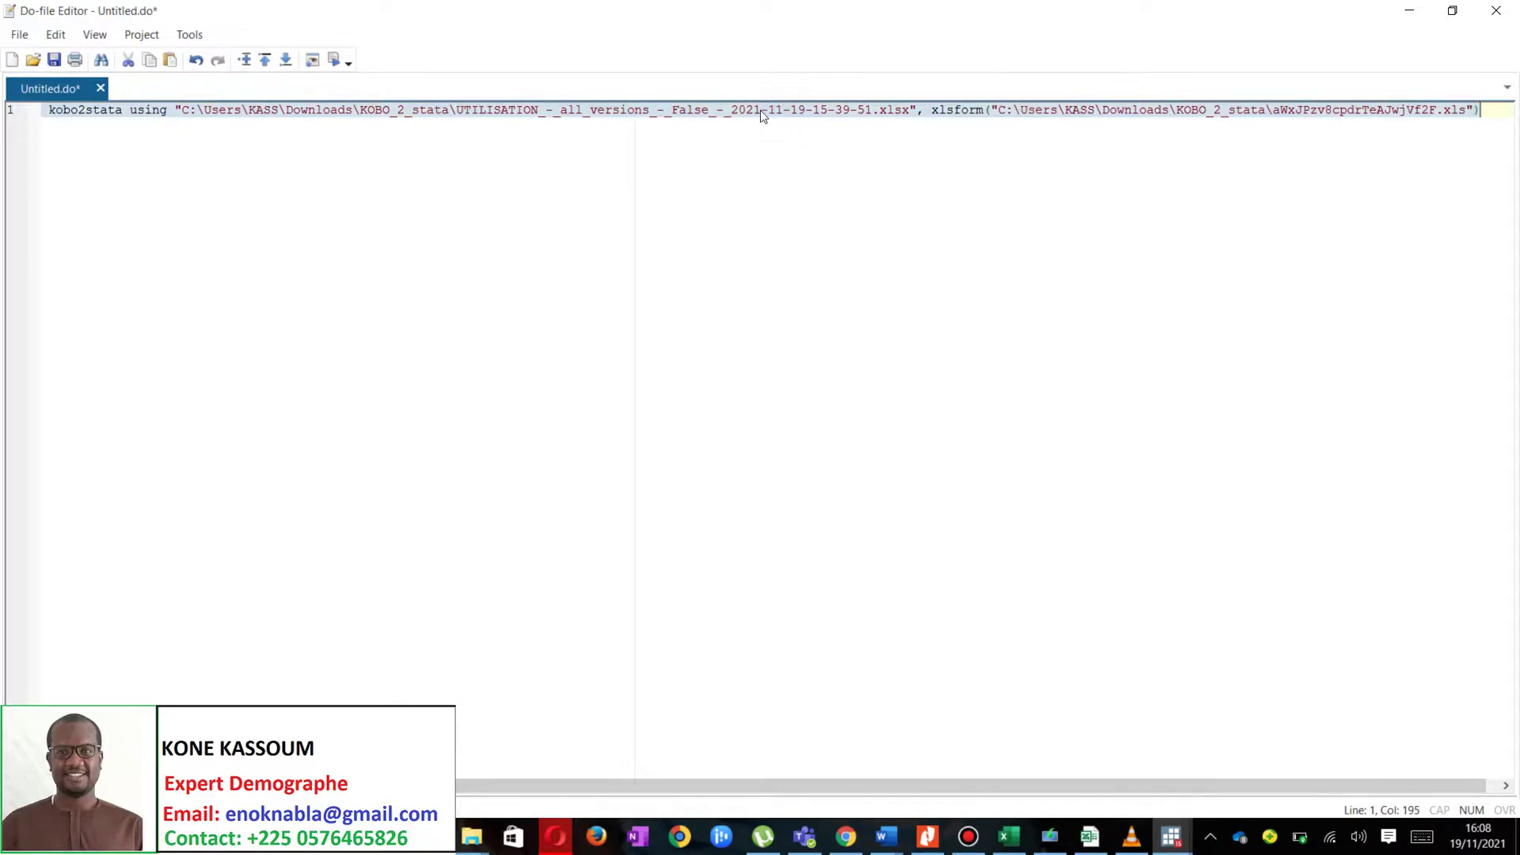
pyautogui.click(335, 62)
pyautogui.moveTo(1172, 835)
pyautogui.click(1107, 784)
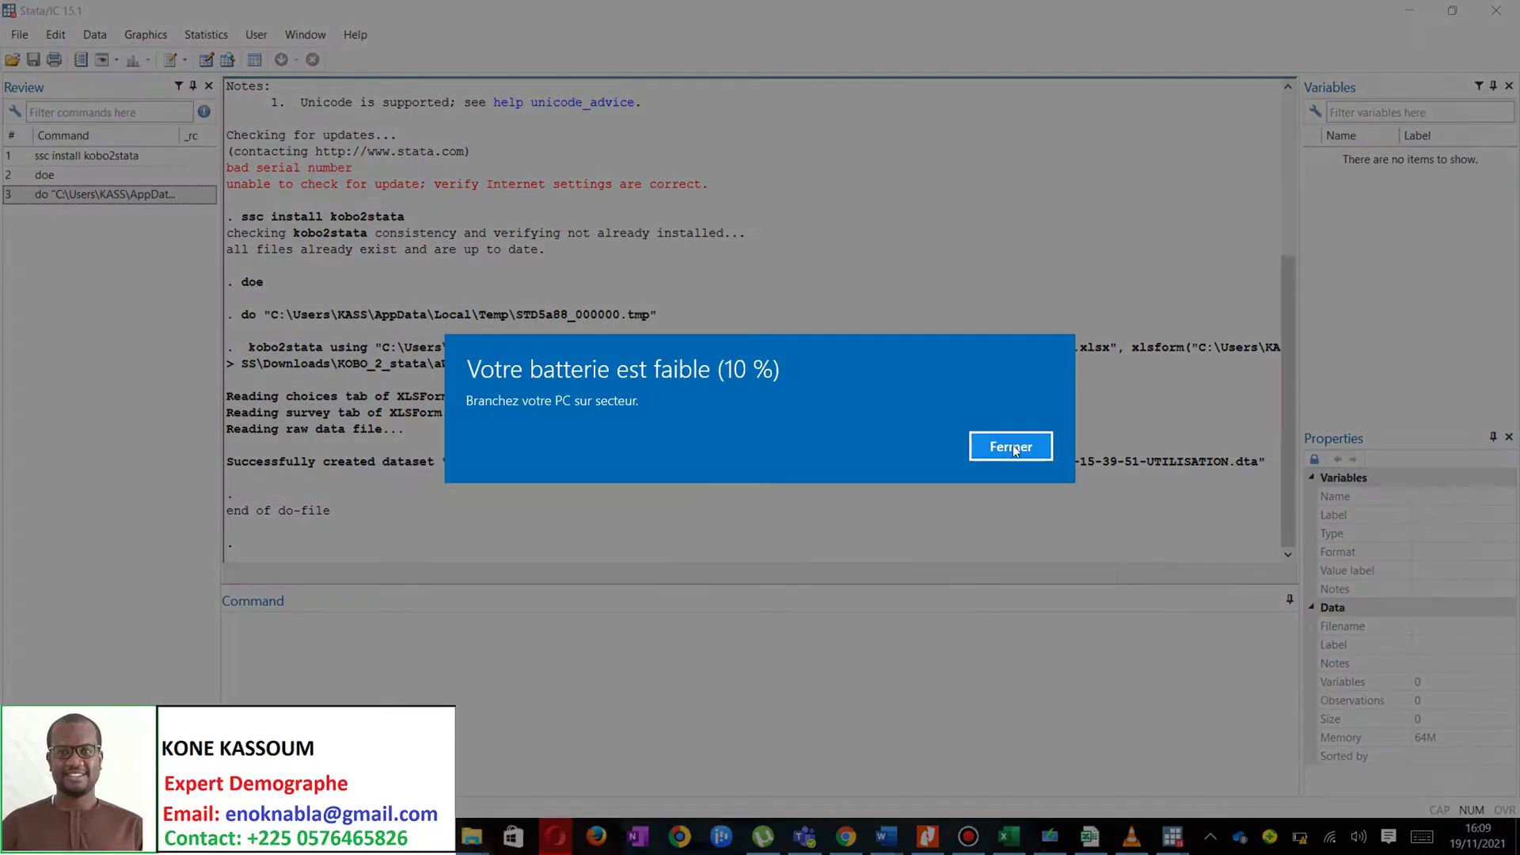
pyautogui.click(1014, 448)
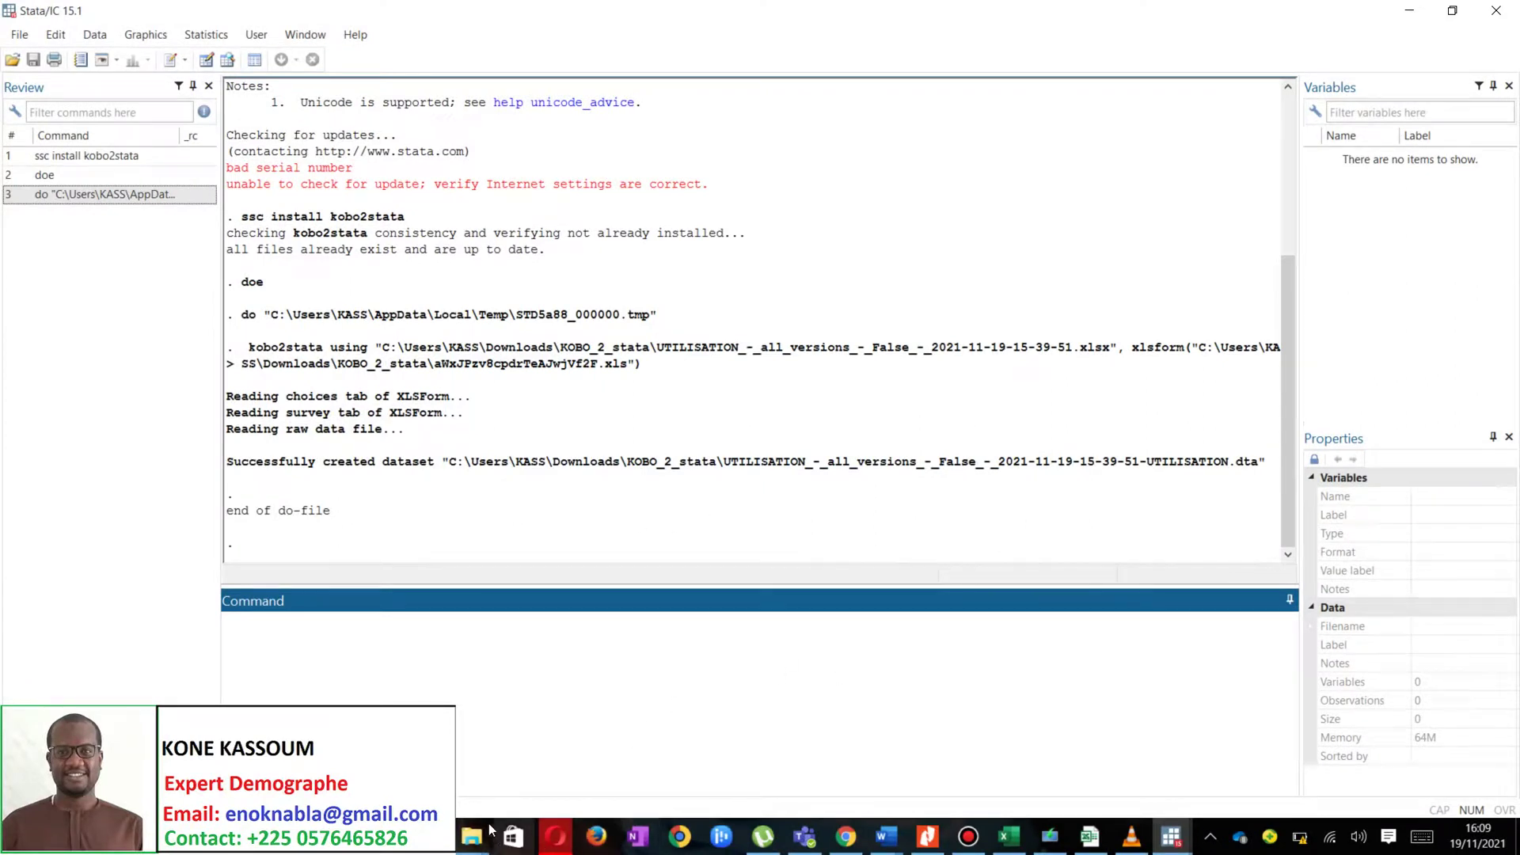
pyautogui.moveTo(490, 829)
pyautogui.click(766, 738)
pyautogui.click(681, 241)
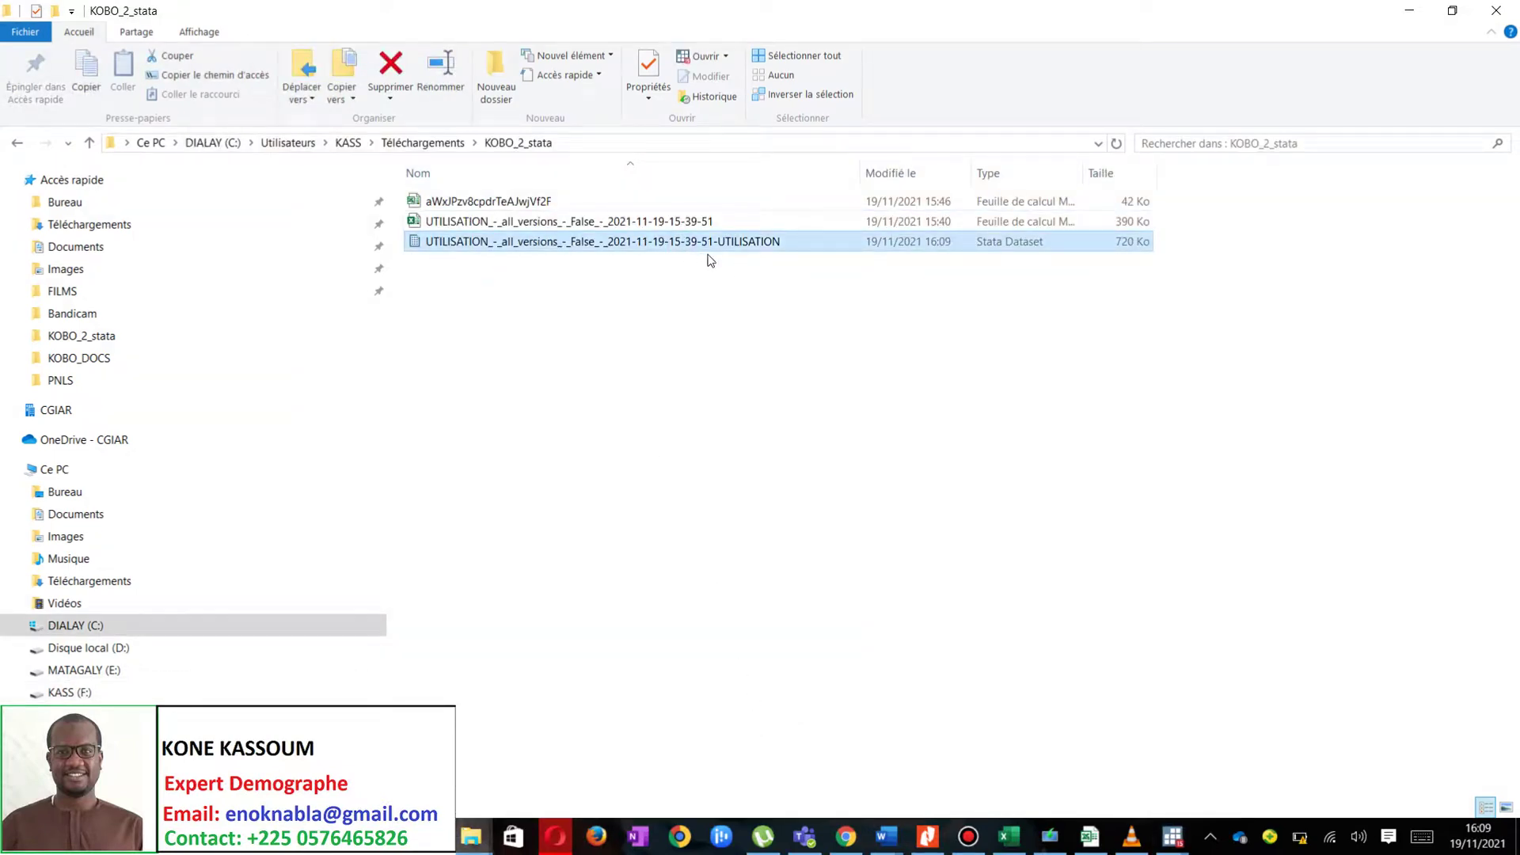
# Switch to Stata and open the UTILISATION .dta dataset from the KOBO_2_stata folder in Téléchargements
pyautogui.moveTo(1172, 836)
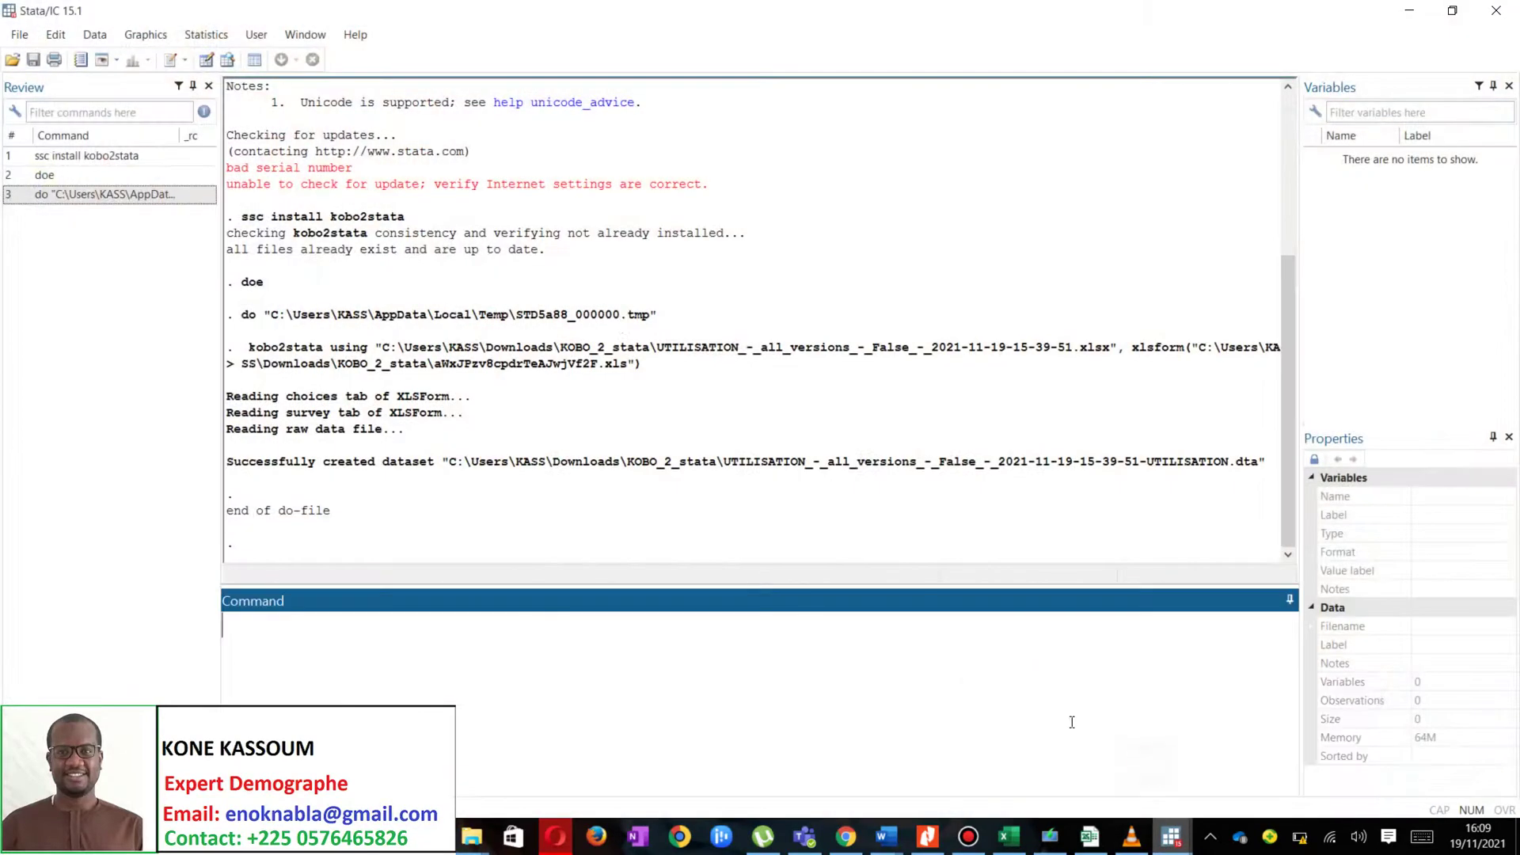
pyautogui.click(1072, 720)
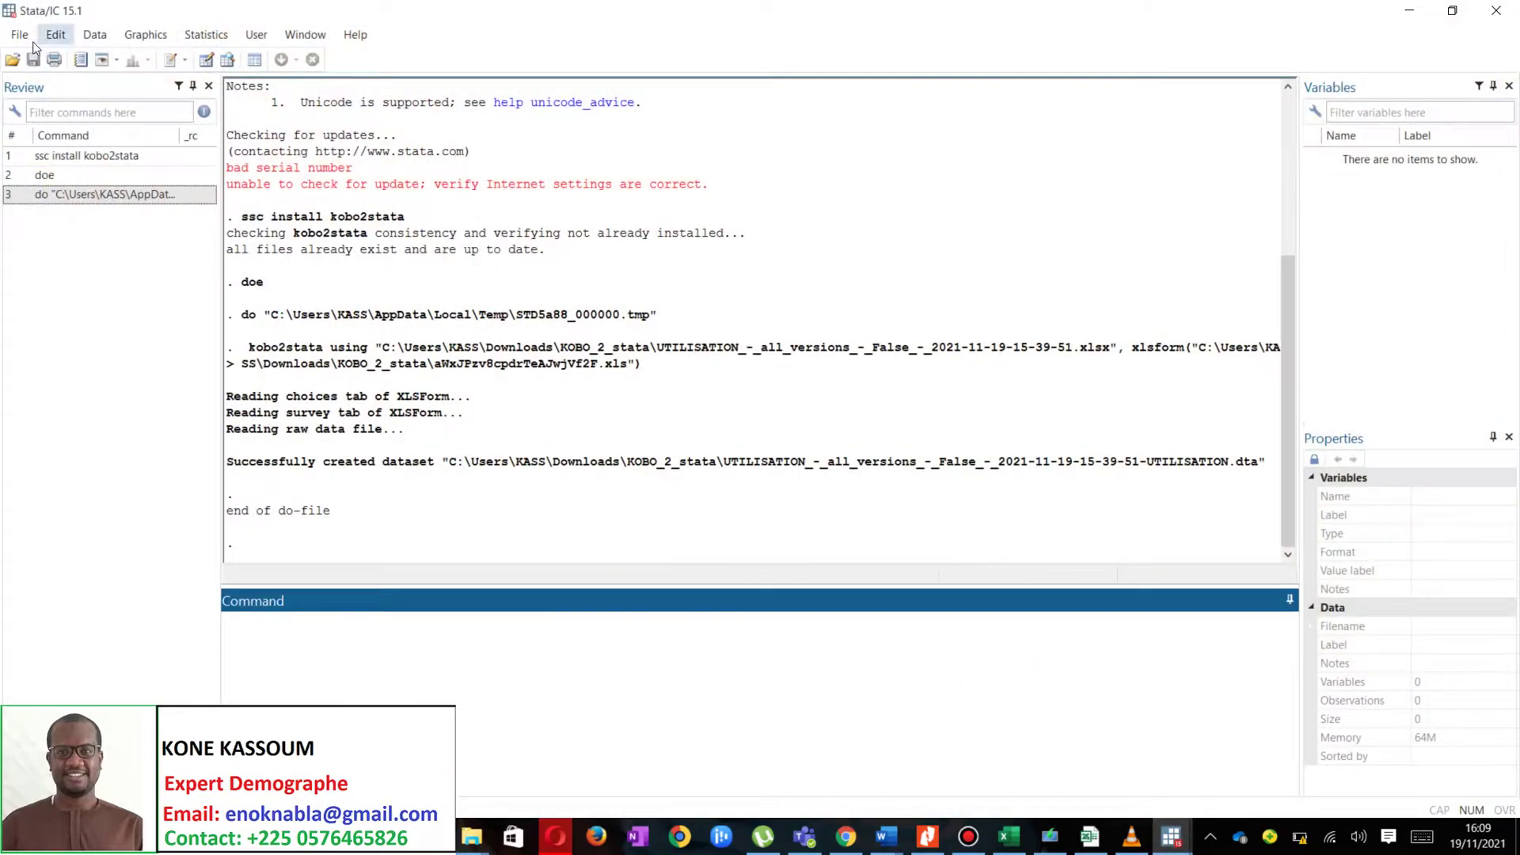
pyautogui.click(12, 60)
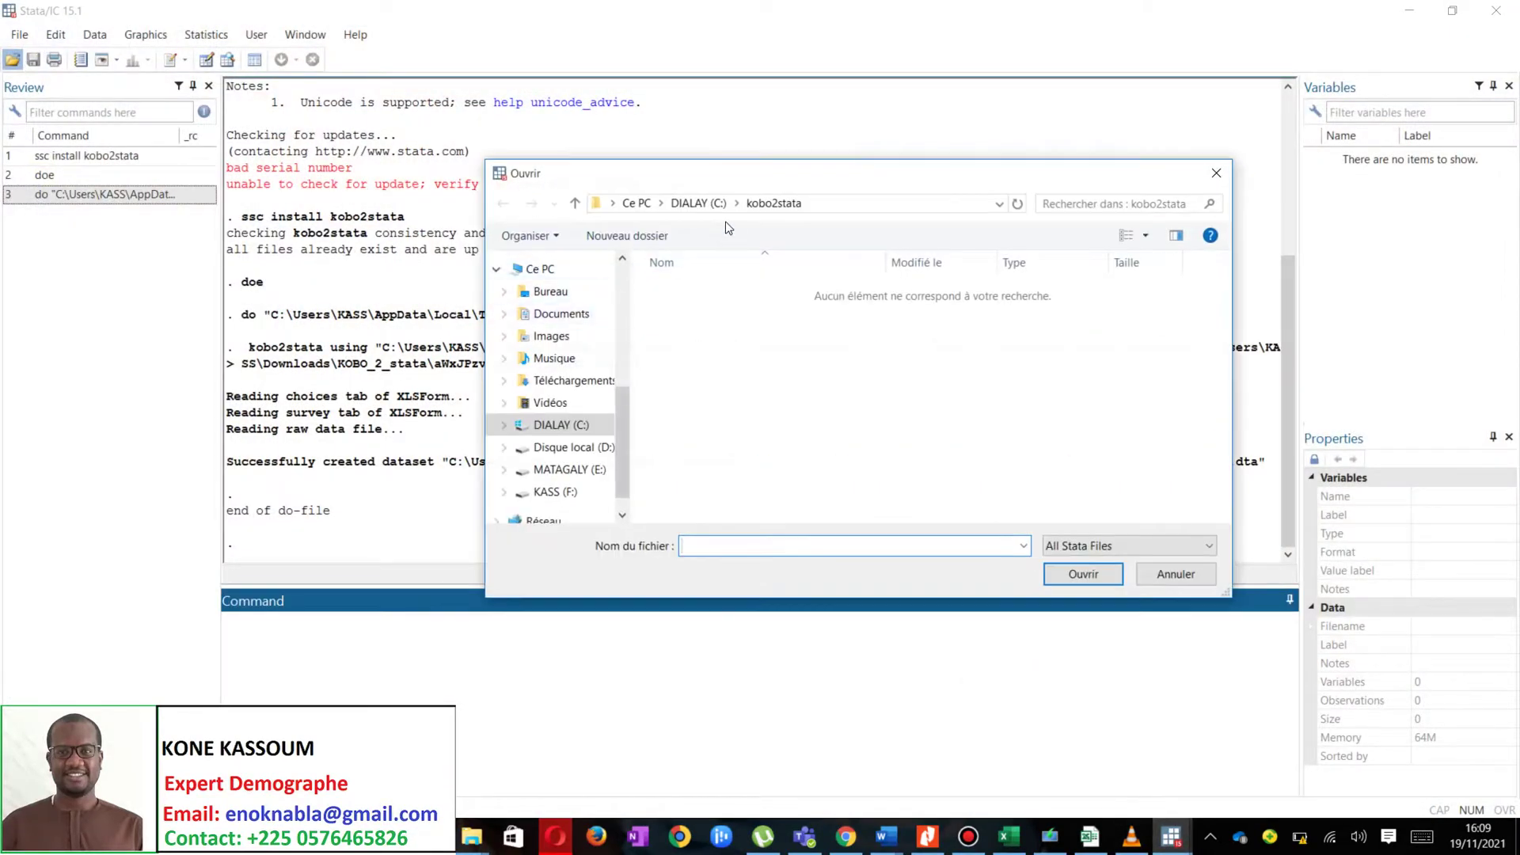
pyautogui.click(699, 203)
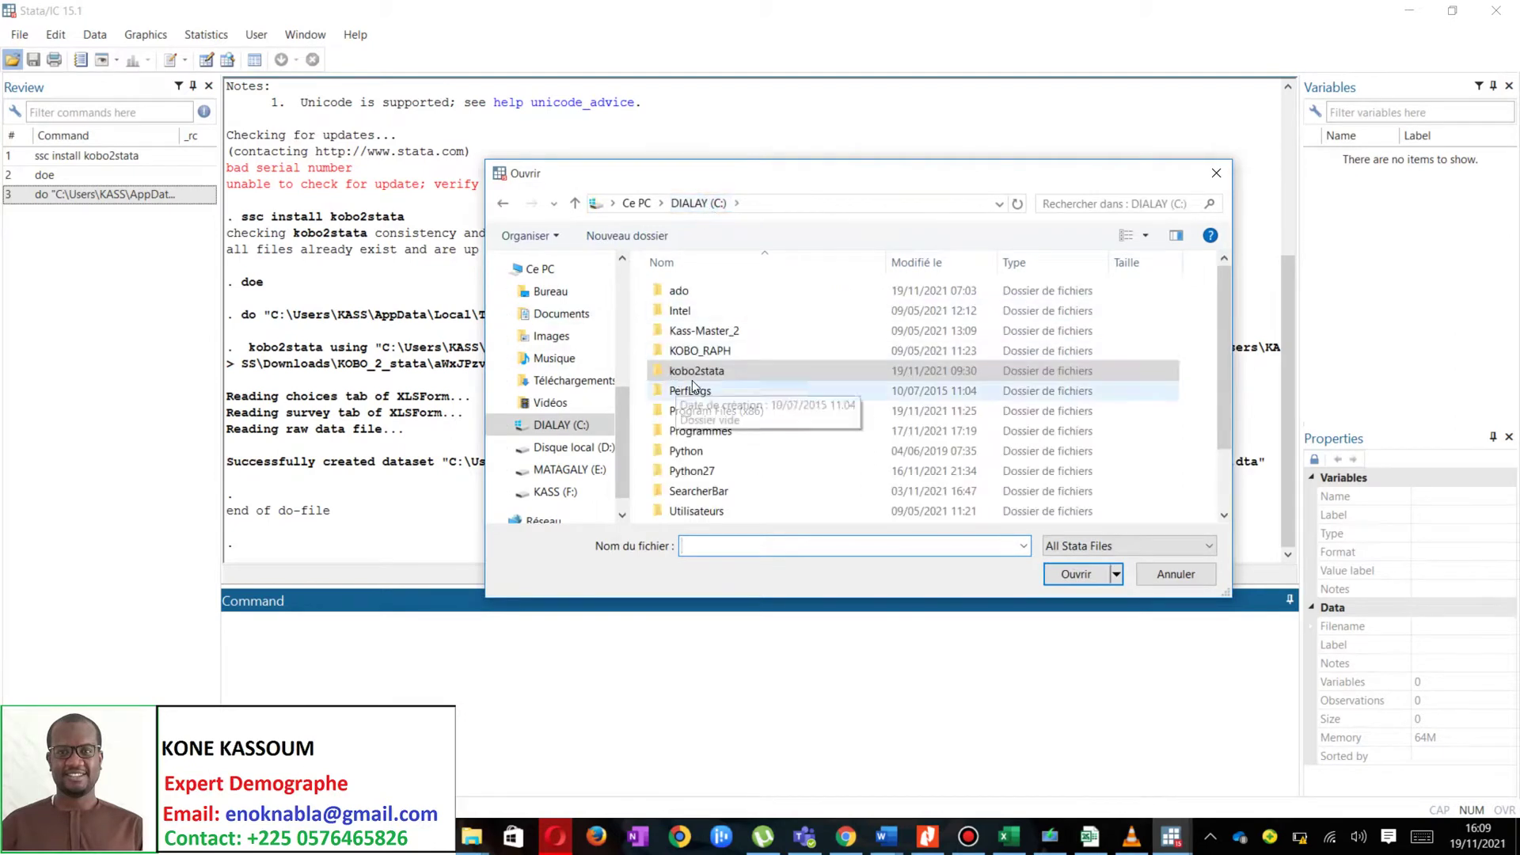
pyautogui.click(594, 380)
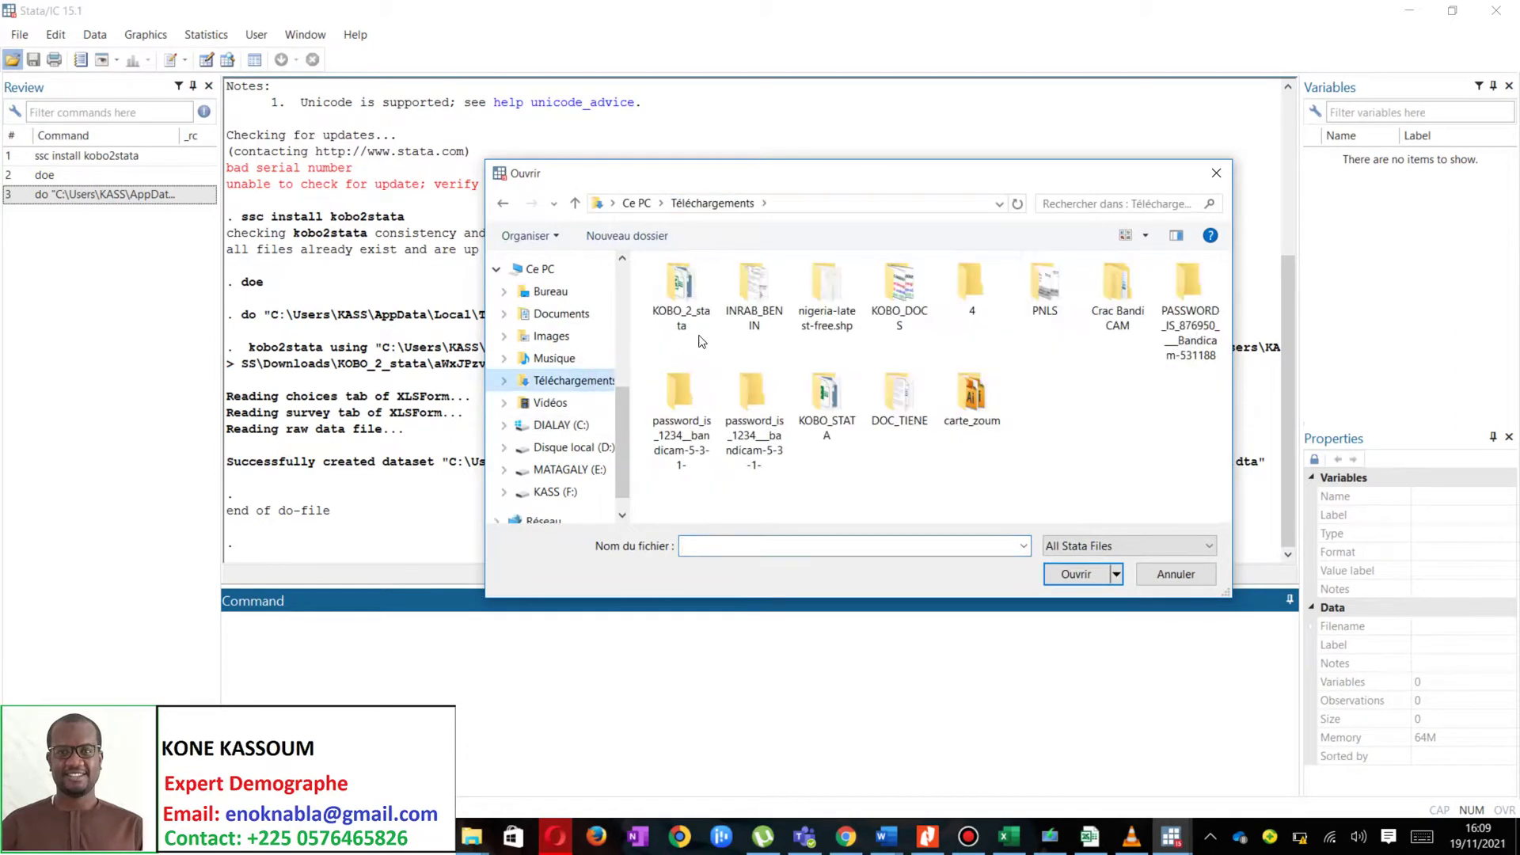
pyautogui.doubleClick(680, 293)
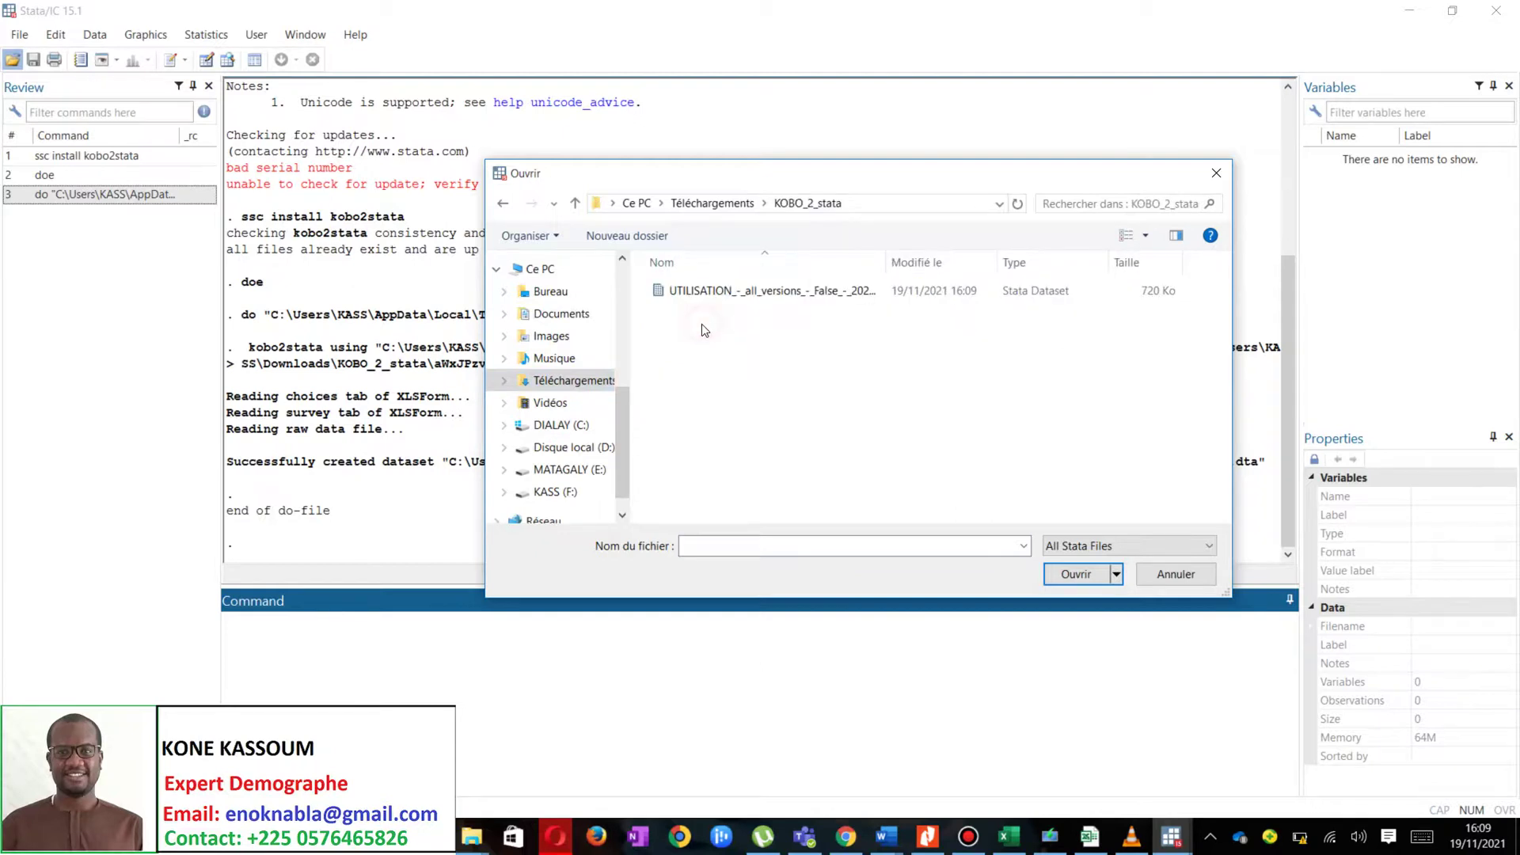
pyautogui.click(713, 291)
pyautogui.click(1076, 574)
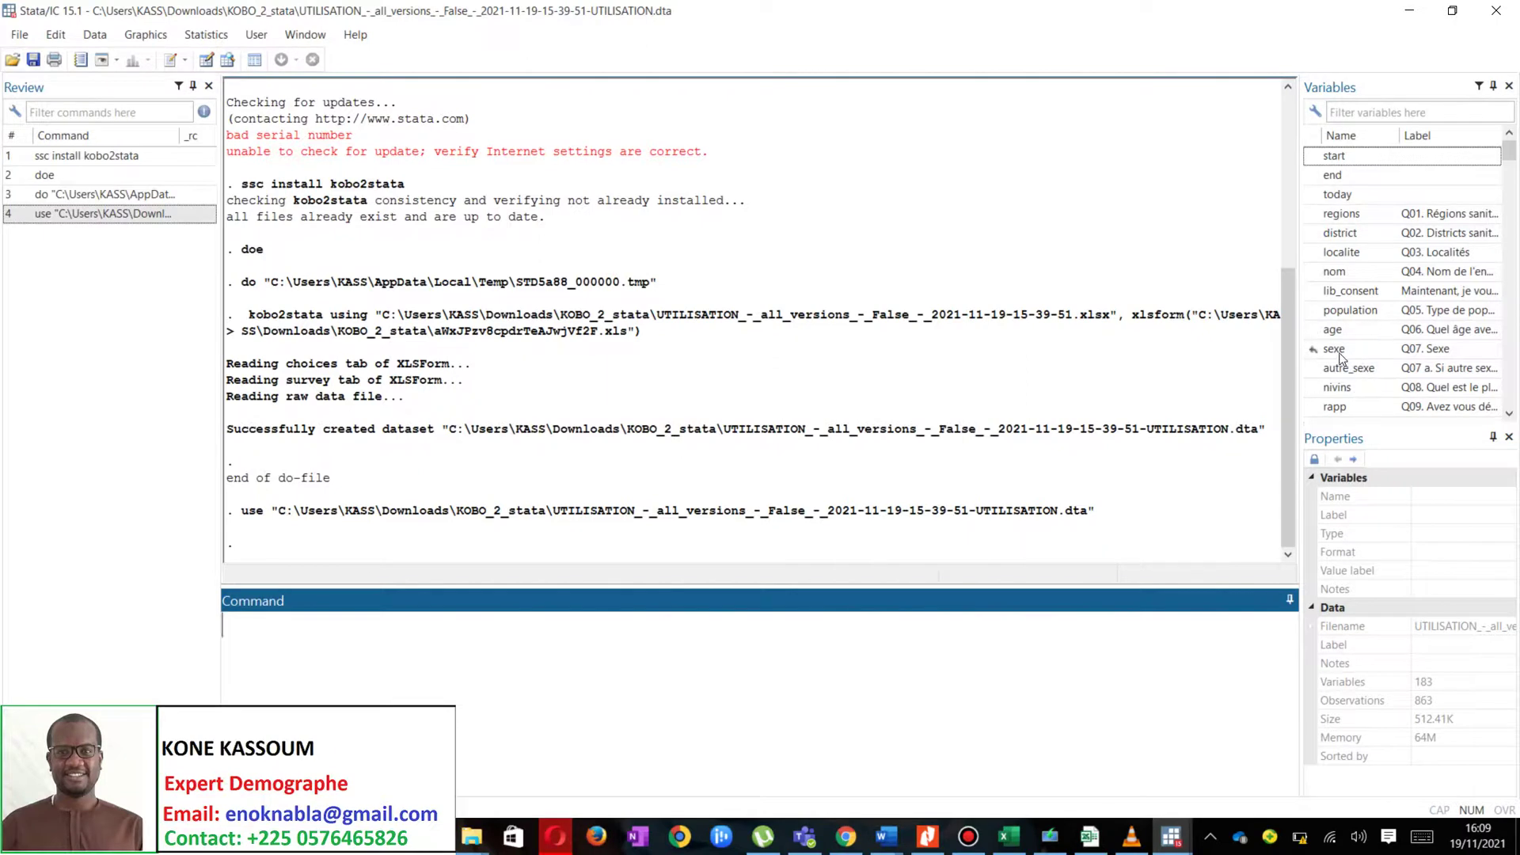
# Tabulate the sexe variable with the ta command
pyautogui.write('ta sexe')
pyautogui.press('Return')
# Display the codebook of the sexe variable with codebook sexe
pyautogui.write('code ')
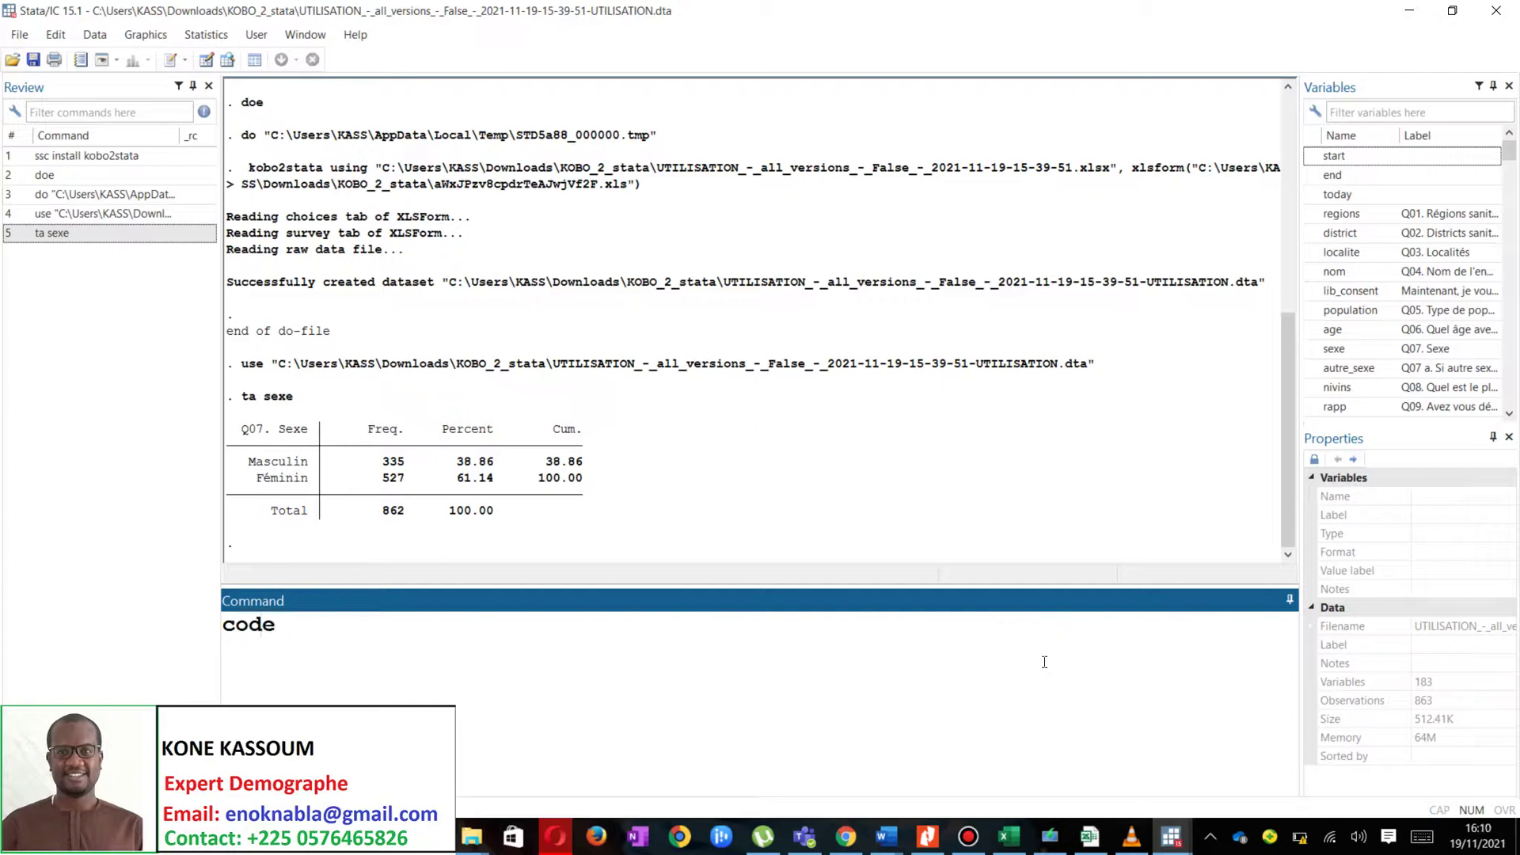
pyautogui.write('b')
pyautogui.write('k codebook')
pyautogui.press('Return')
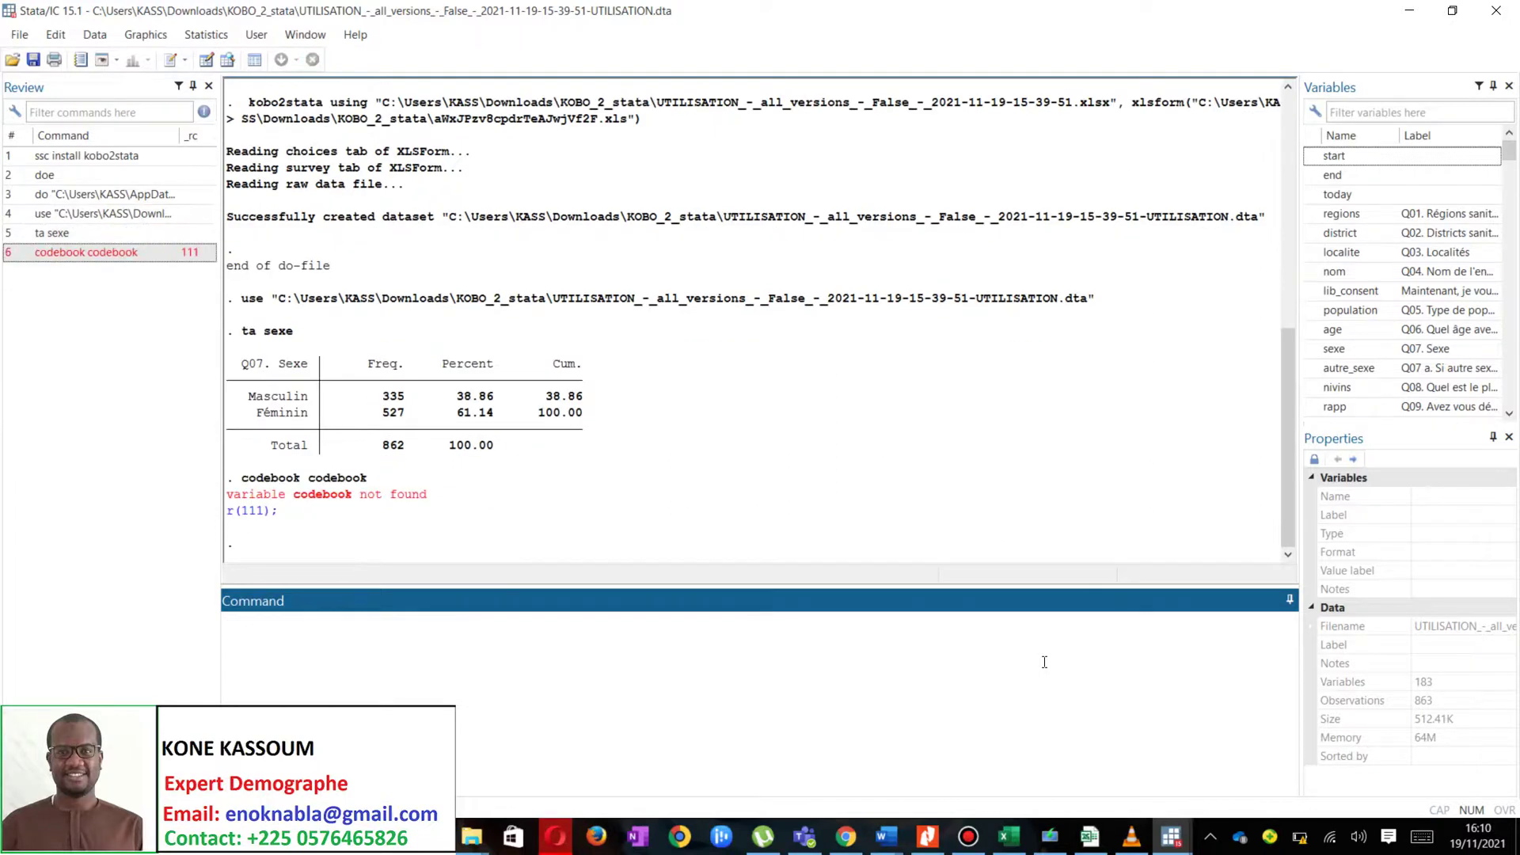
pyautogui.press('pageup')
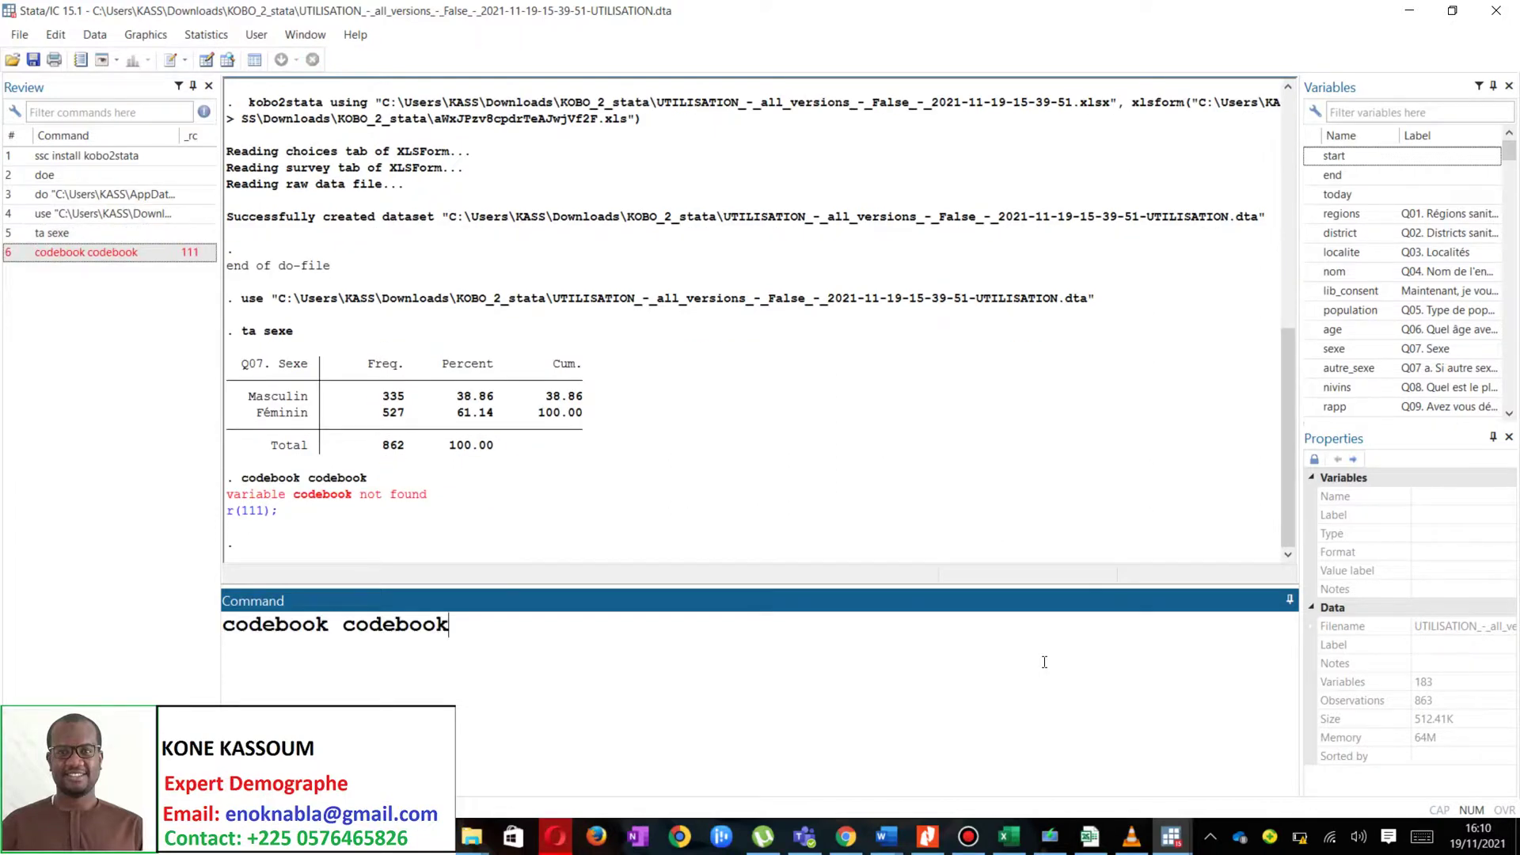
pyautogui.press('BackSpace')
pyautogui.press('BackSpace')
pyautogui.press('BackSpace')
pyautogui.press('BackSpace')
pyautogui.press('BackSpace')
pyautogui.press('BackSpace')
pyautogui.press('BackSpace')
pyautogui.press('BackSpace')
pyautogui.write('sexe')
pyautogui.press('Return')
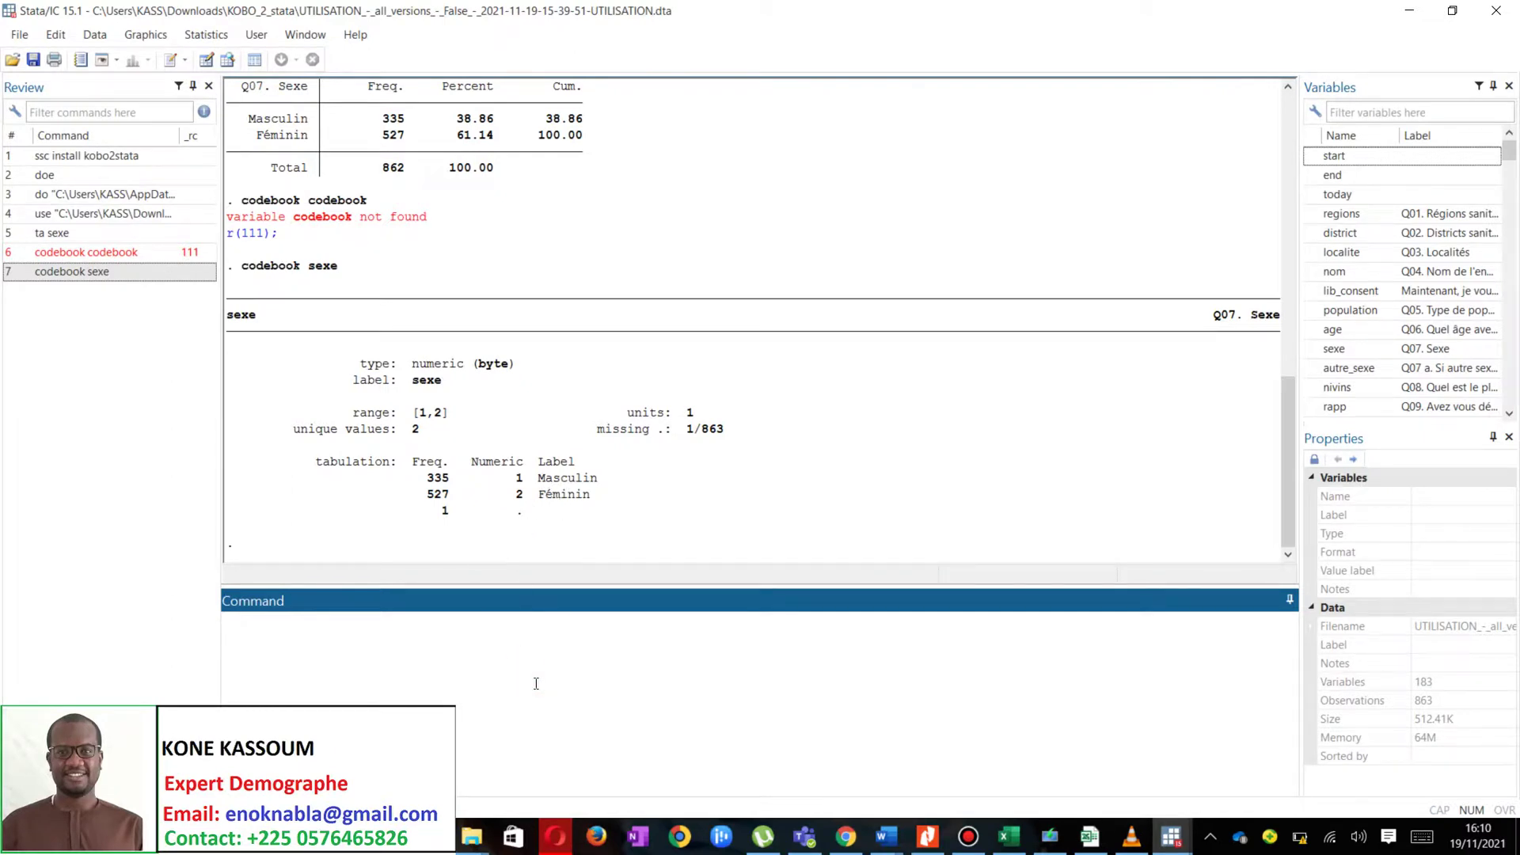
# Tabulate the regions variable with the ta command
pyautogui.write('ta')
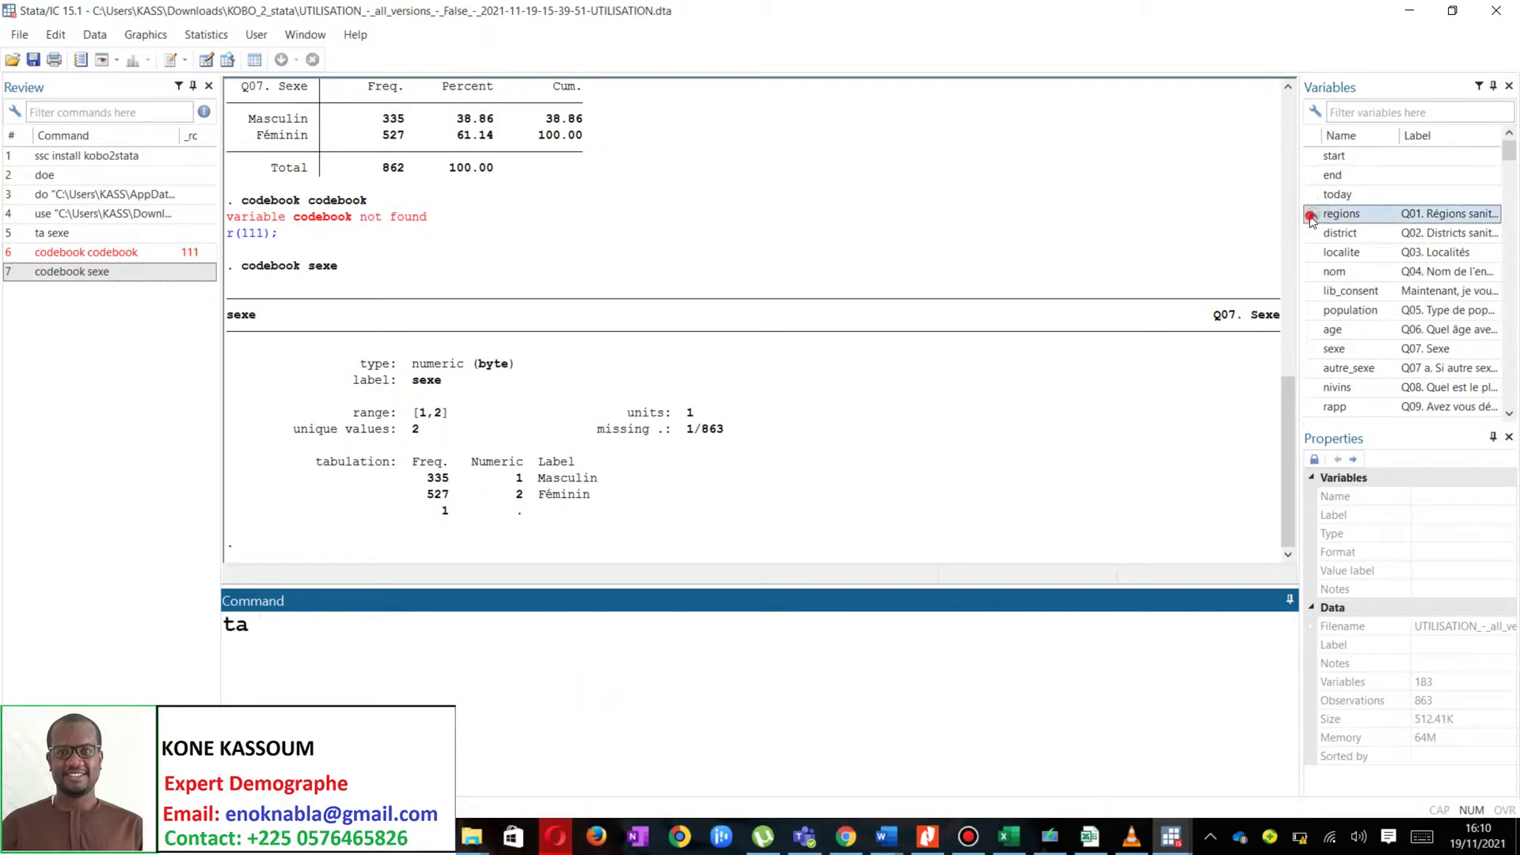
pyautogui.doubleClick(1311, 215)
pyautogui.press('Return')
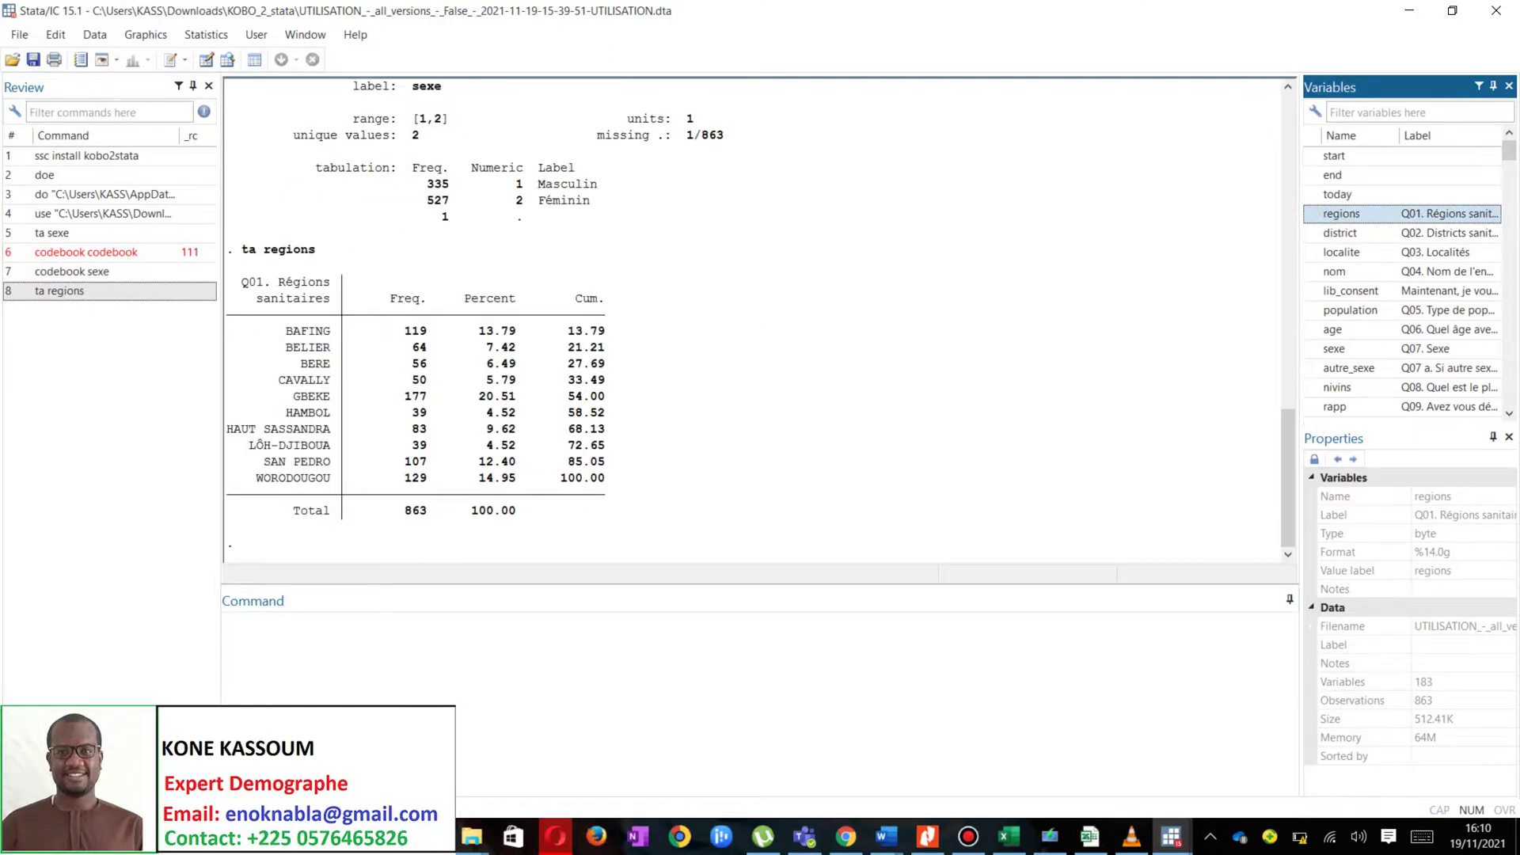
# Launch IBM SPSS Statistics 25, close its welcome dialog and bring the empty data editor to the front
pyautogui.press('super')
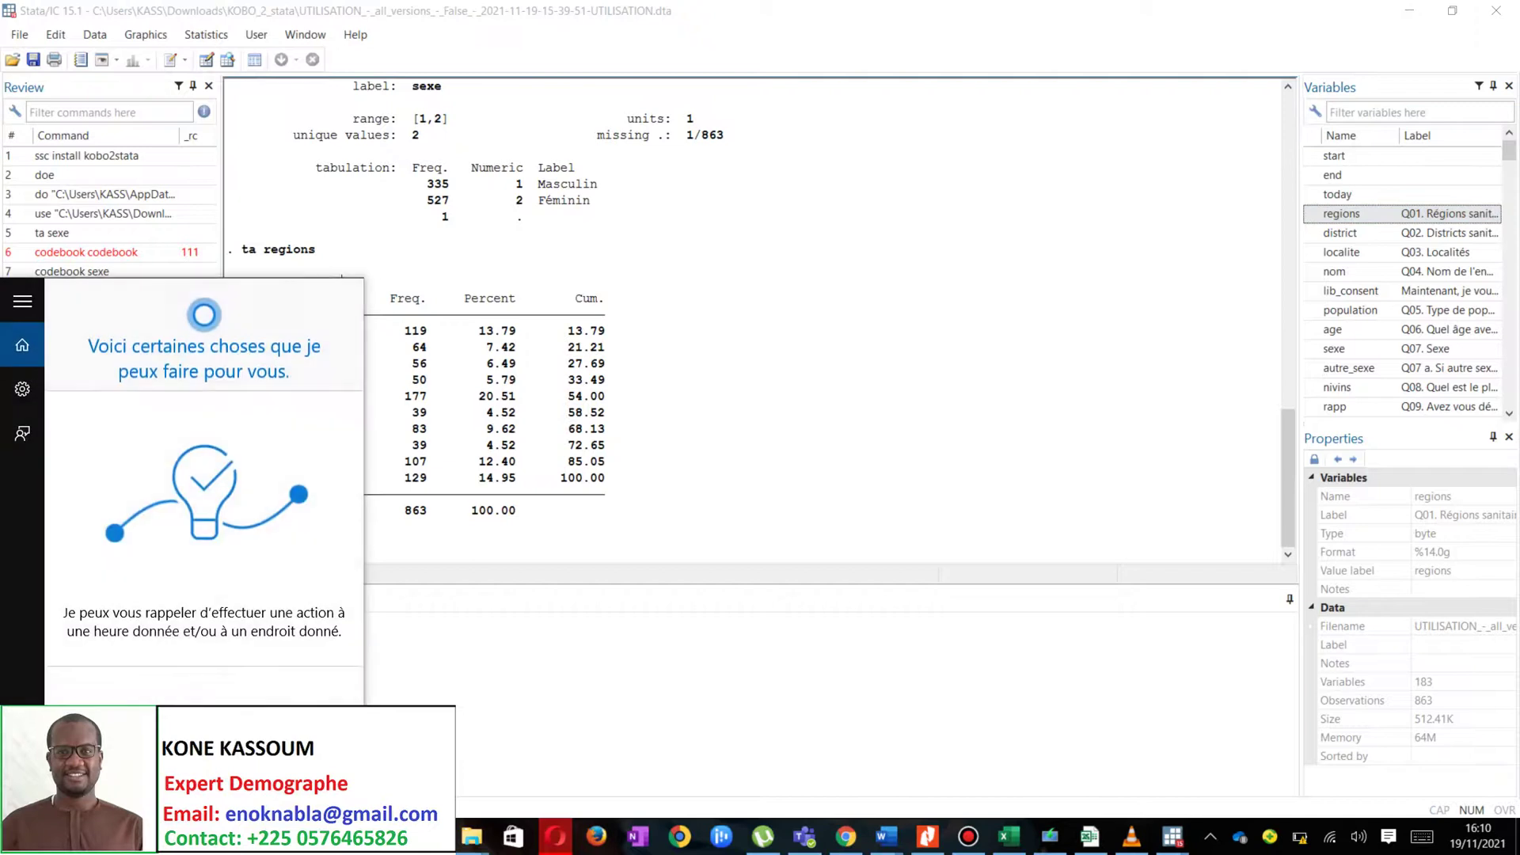
pyautogui.write('spss')
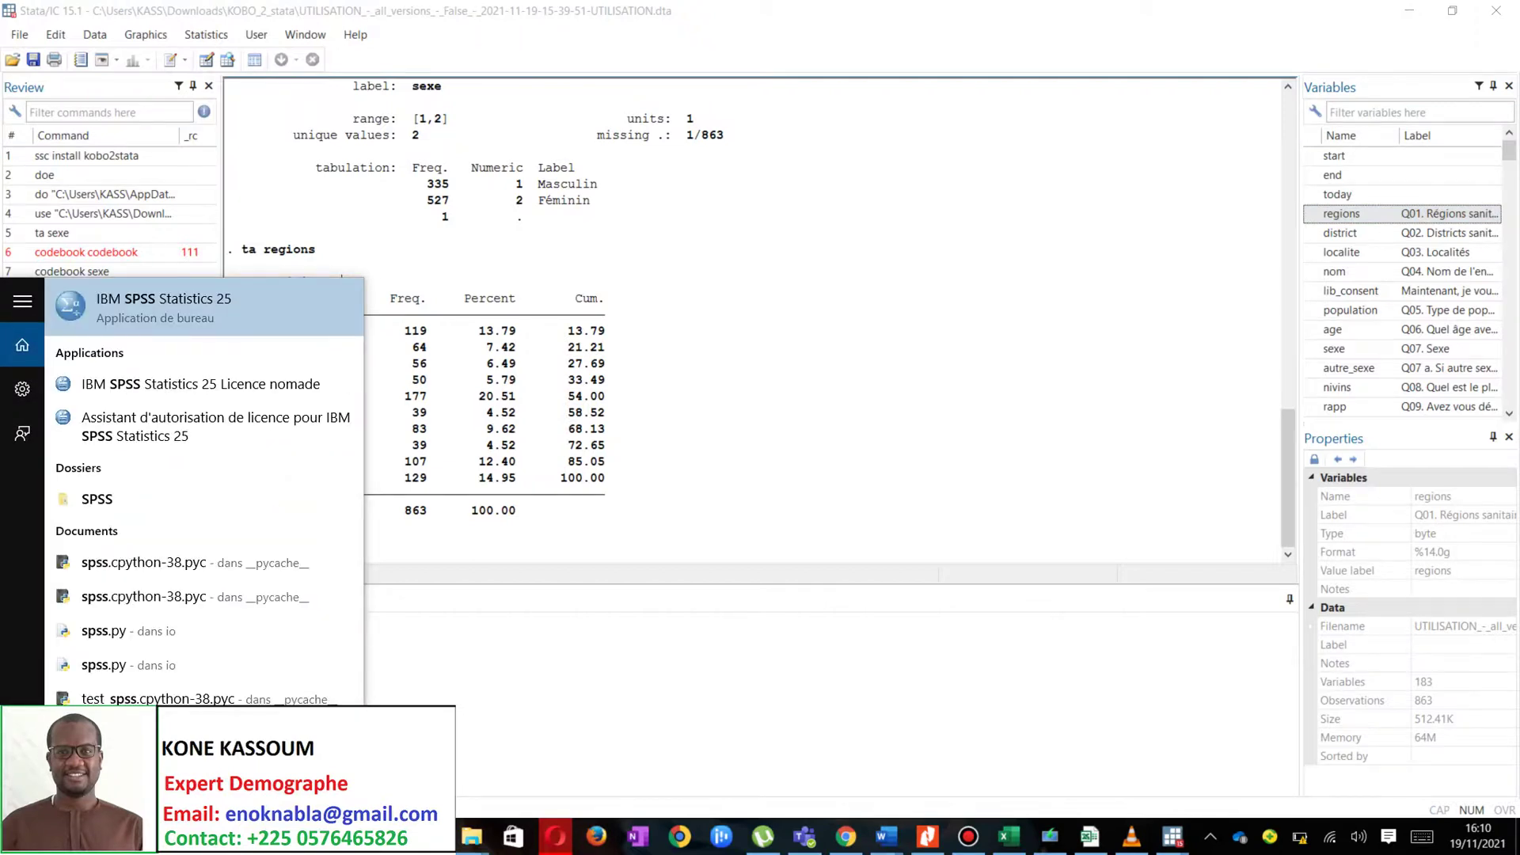
pyautogui.click(186, 317)
pyautogui.moveTo(486, 842)
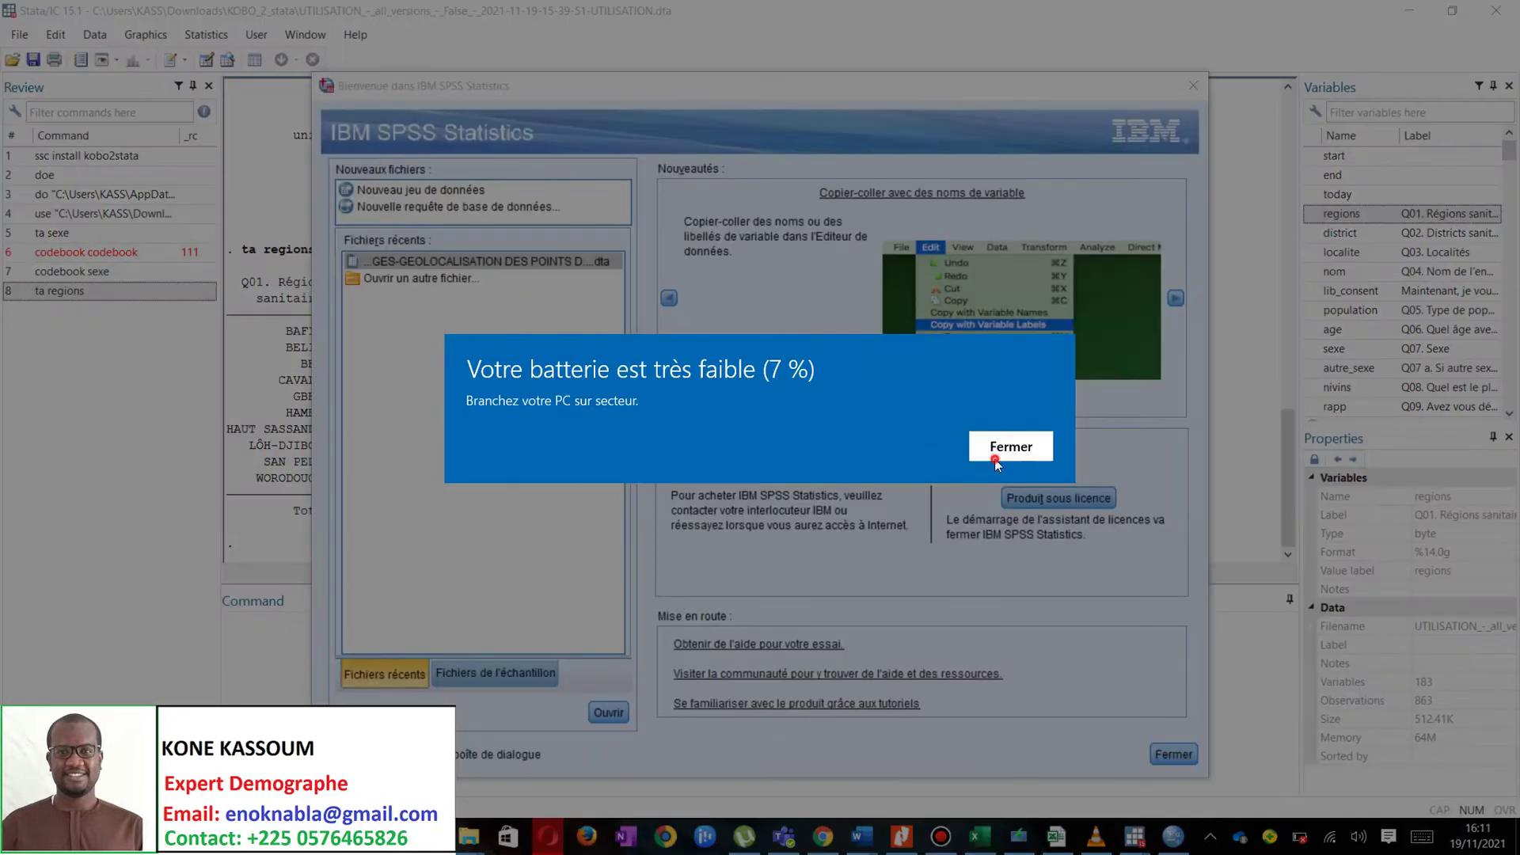
pyautogui.click(995, 457)
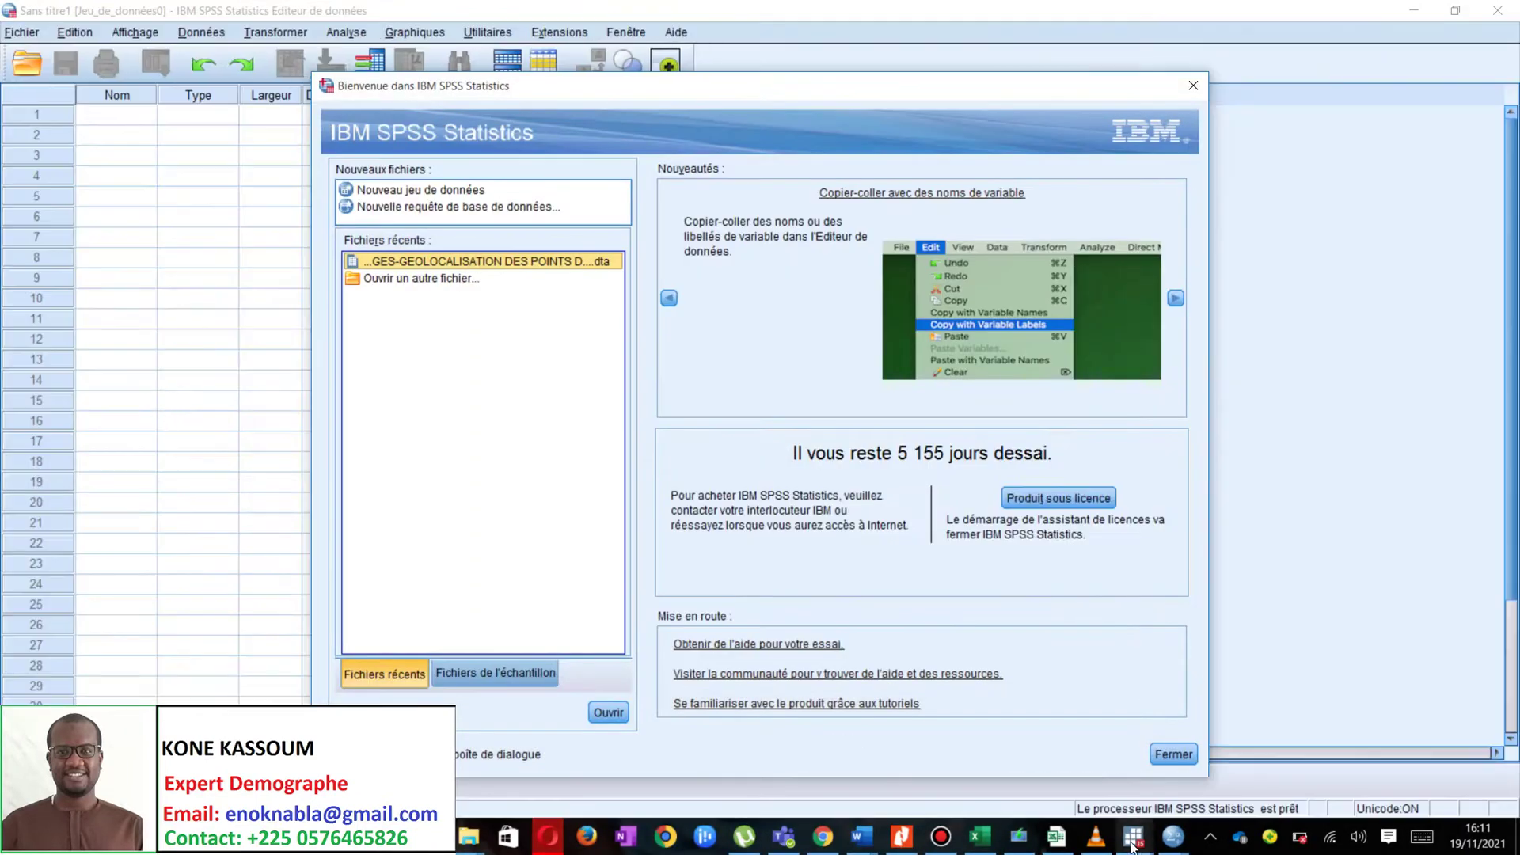
pyautogui.click(1193, 85)
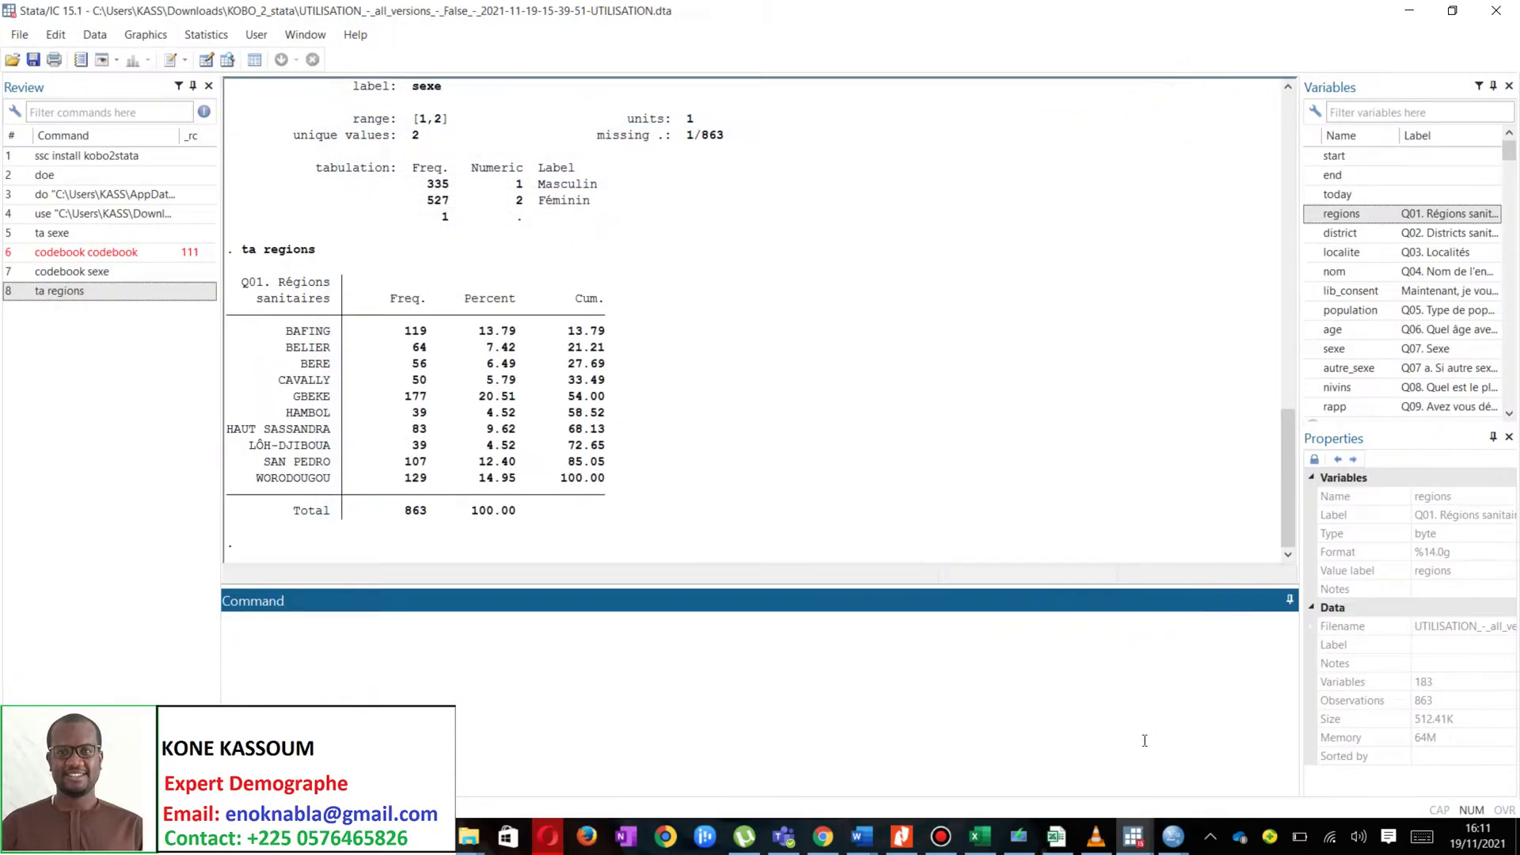
pyautogui.click(1173, 836)
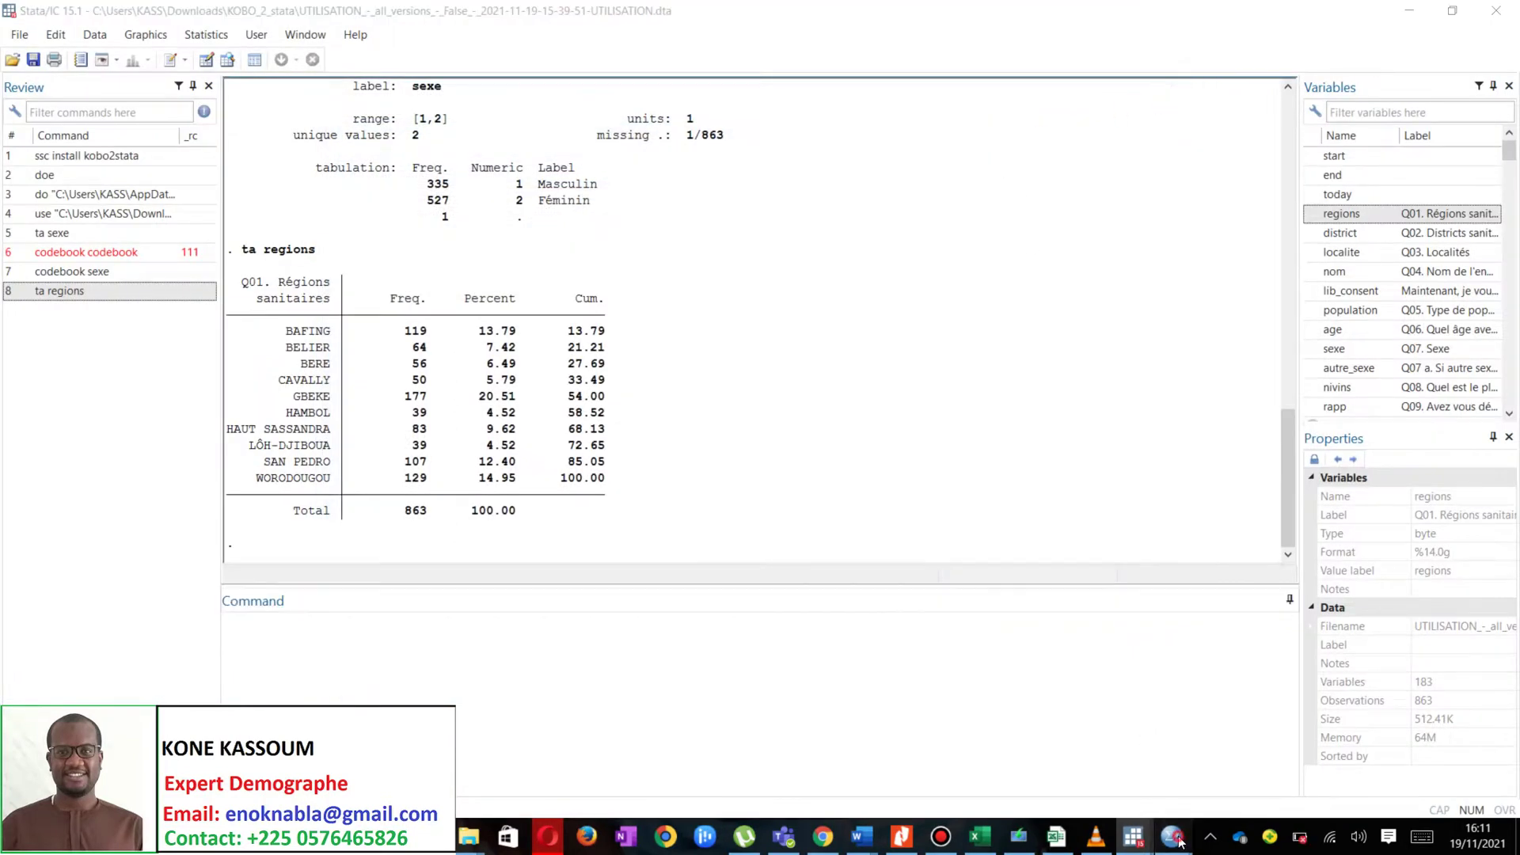
pyautogui.click(1125, 753)
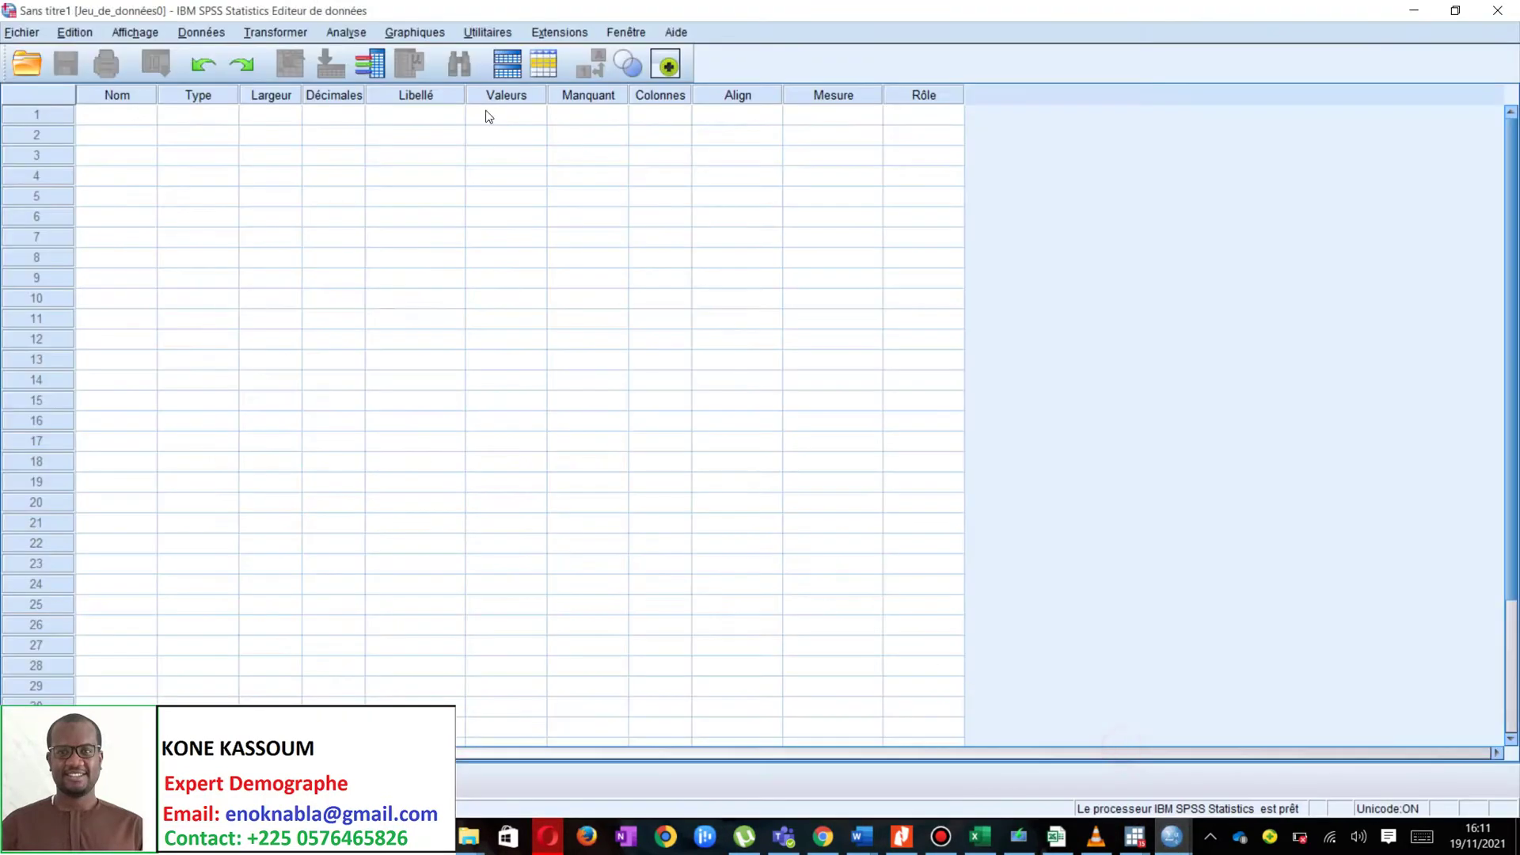
pyautogui.click(22, 32)
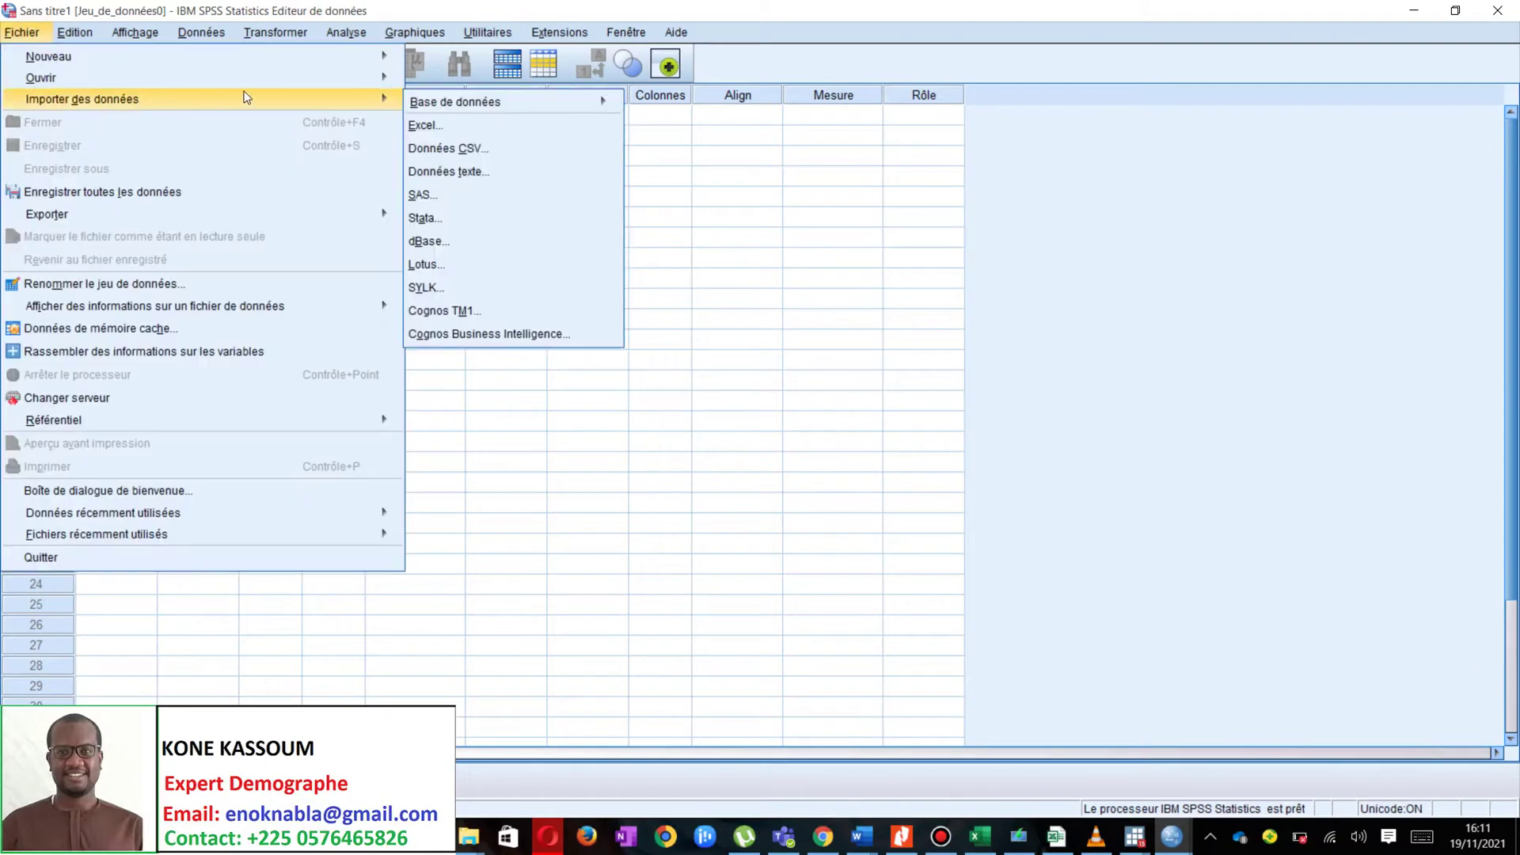
pyautogui.moveTo(350, 74)
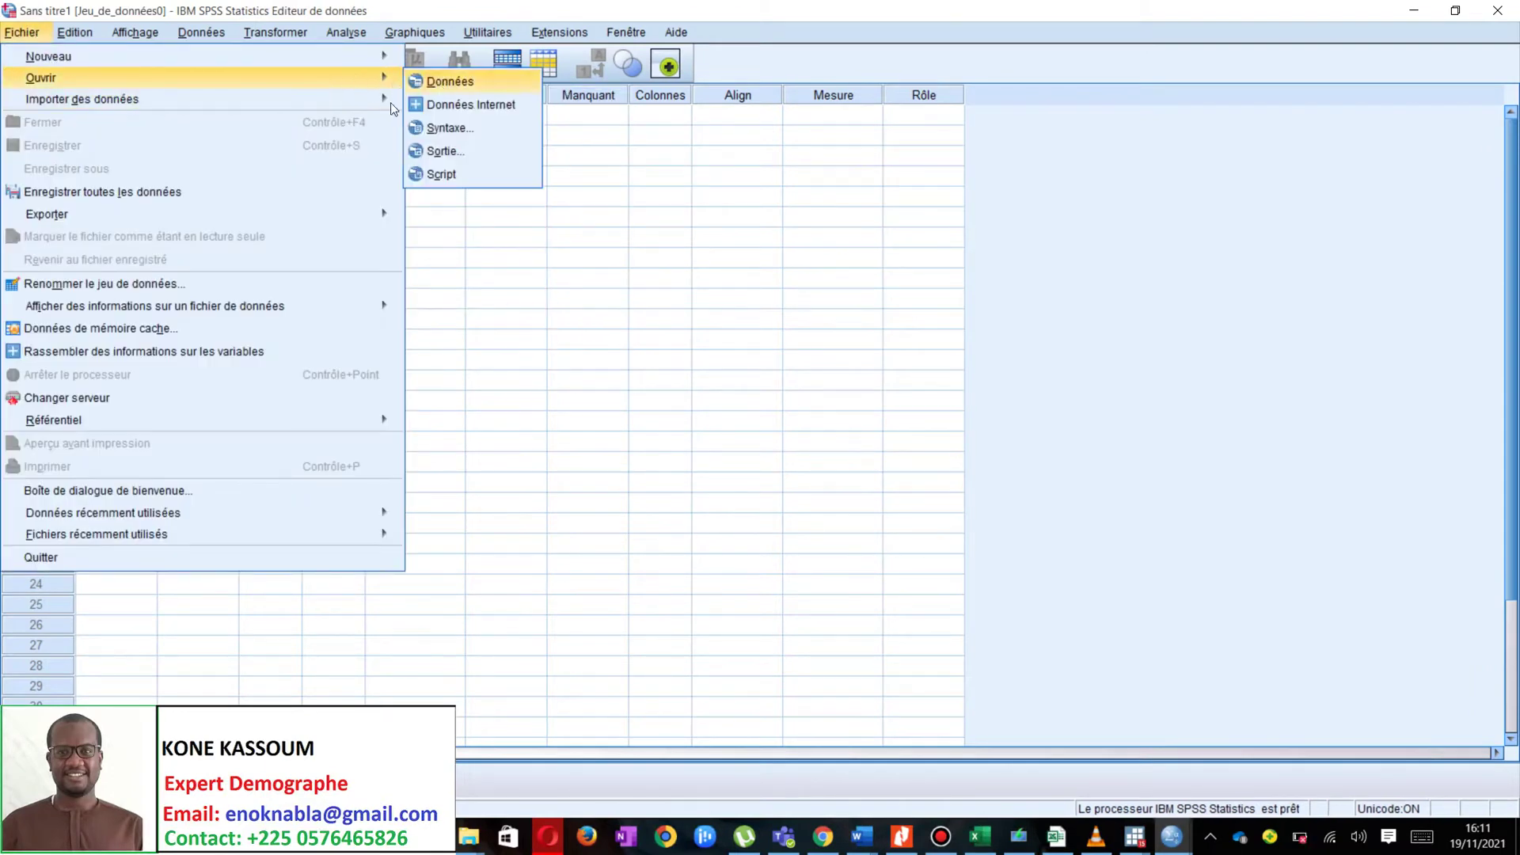
pyautogui.moveTo(386, 103)
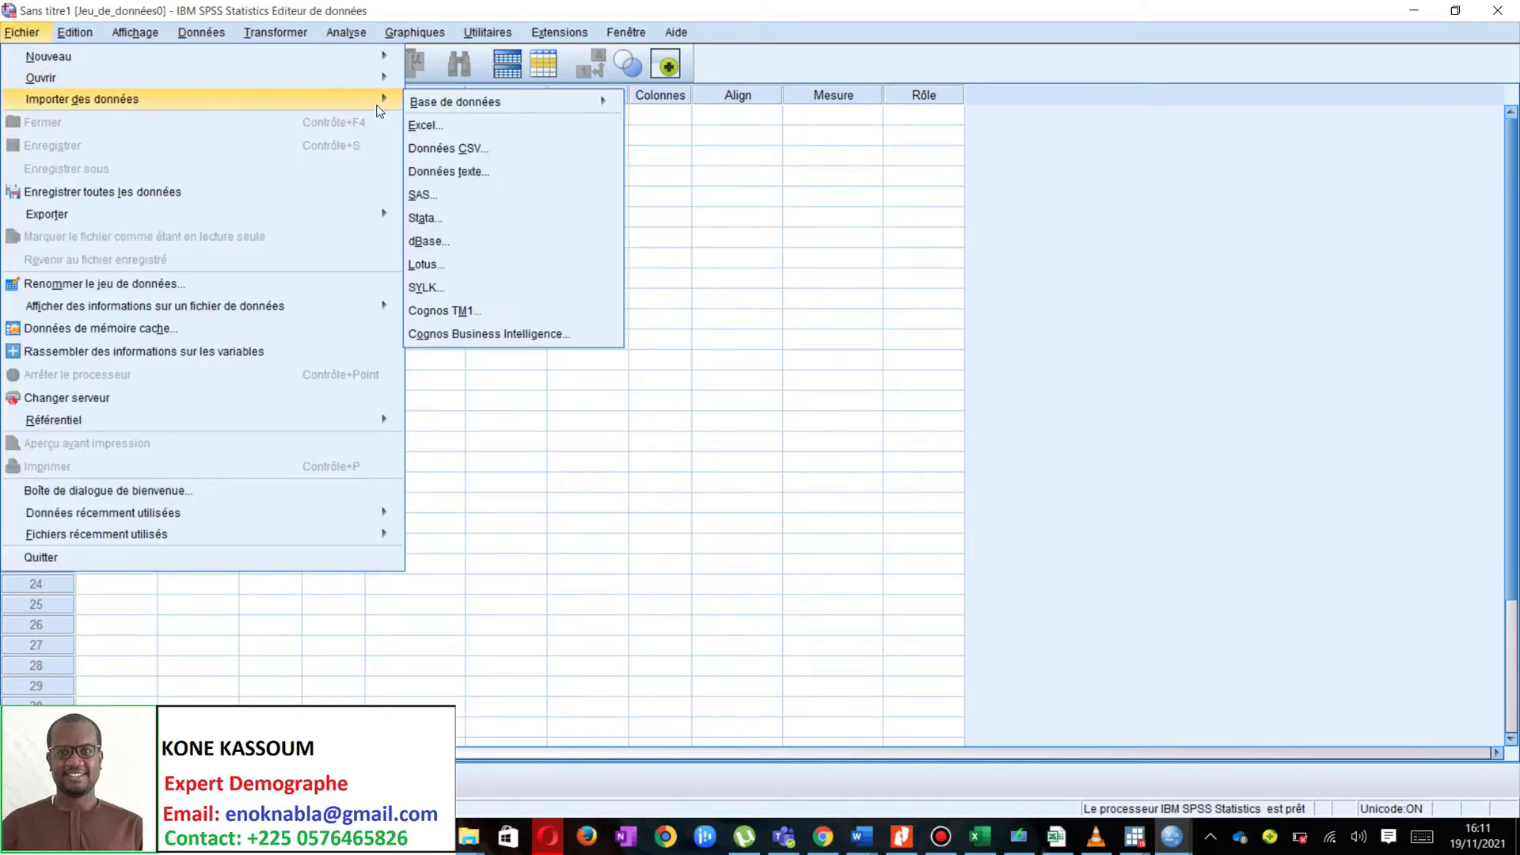
pyautogui.click(446, 219)
pyautogui.click(706, 270)
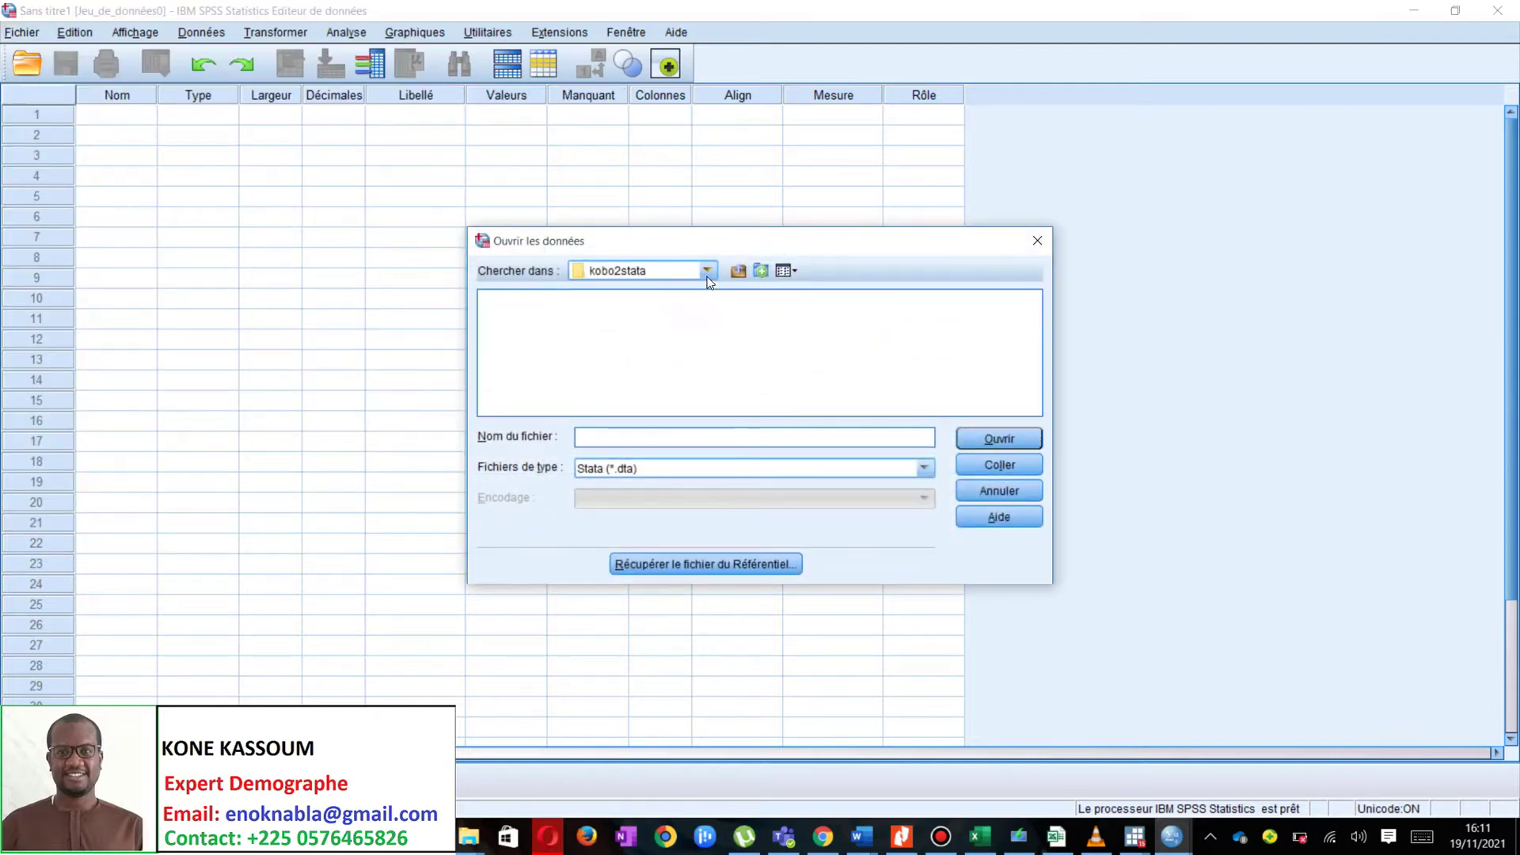
pyautogui.press('Escape')
pyautogui.click(707, 271)
pyautogui.scroll(3, 705, 296)
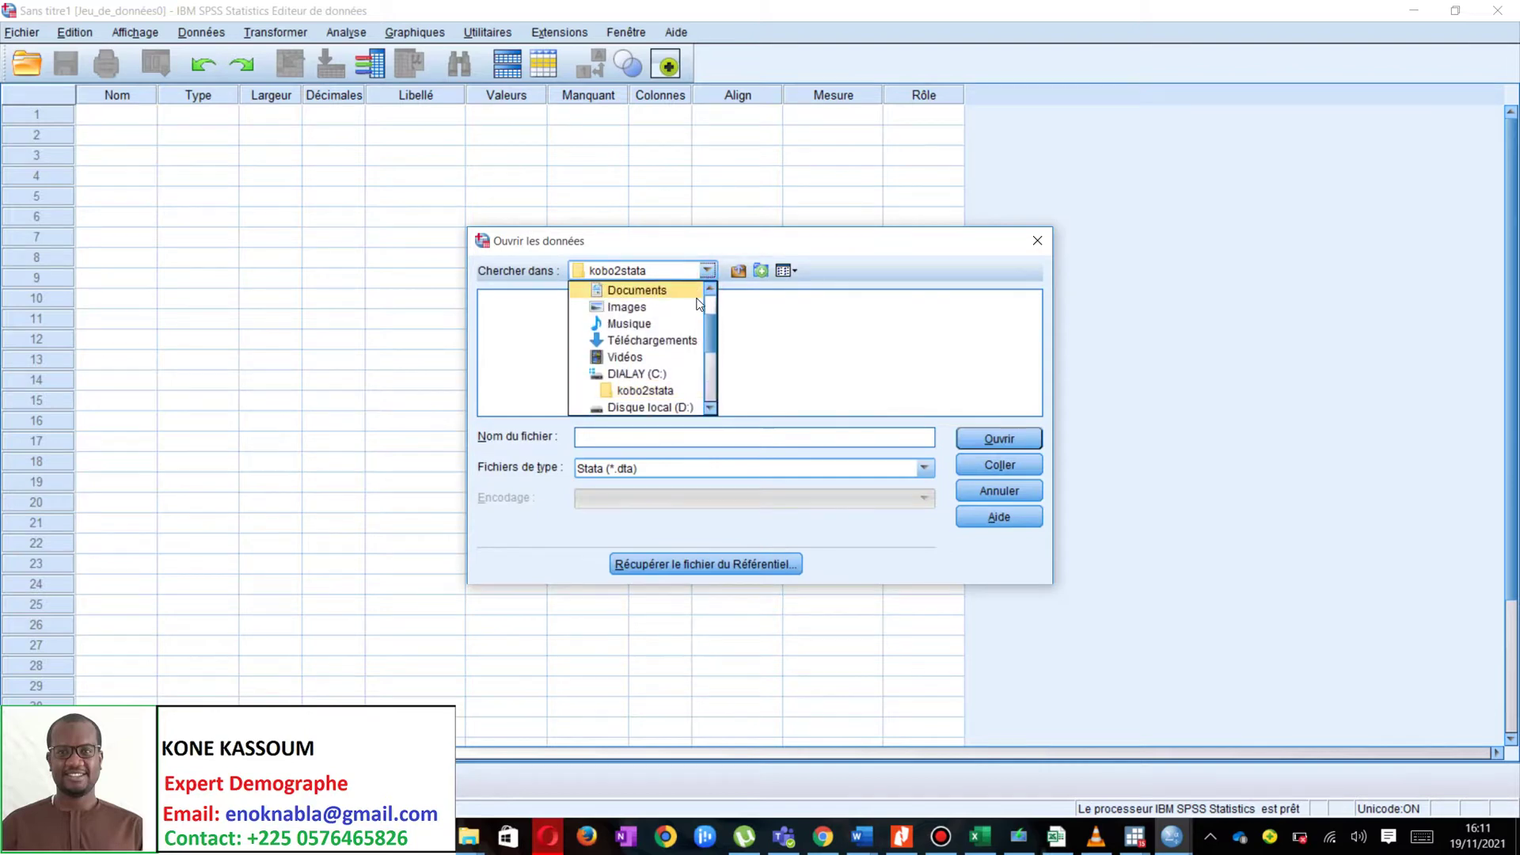
pyautogui.click(677, 340)
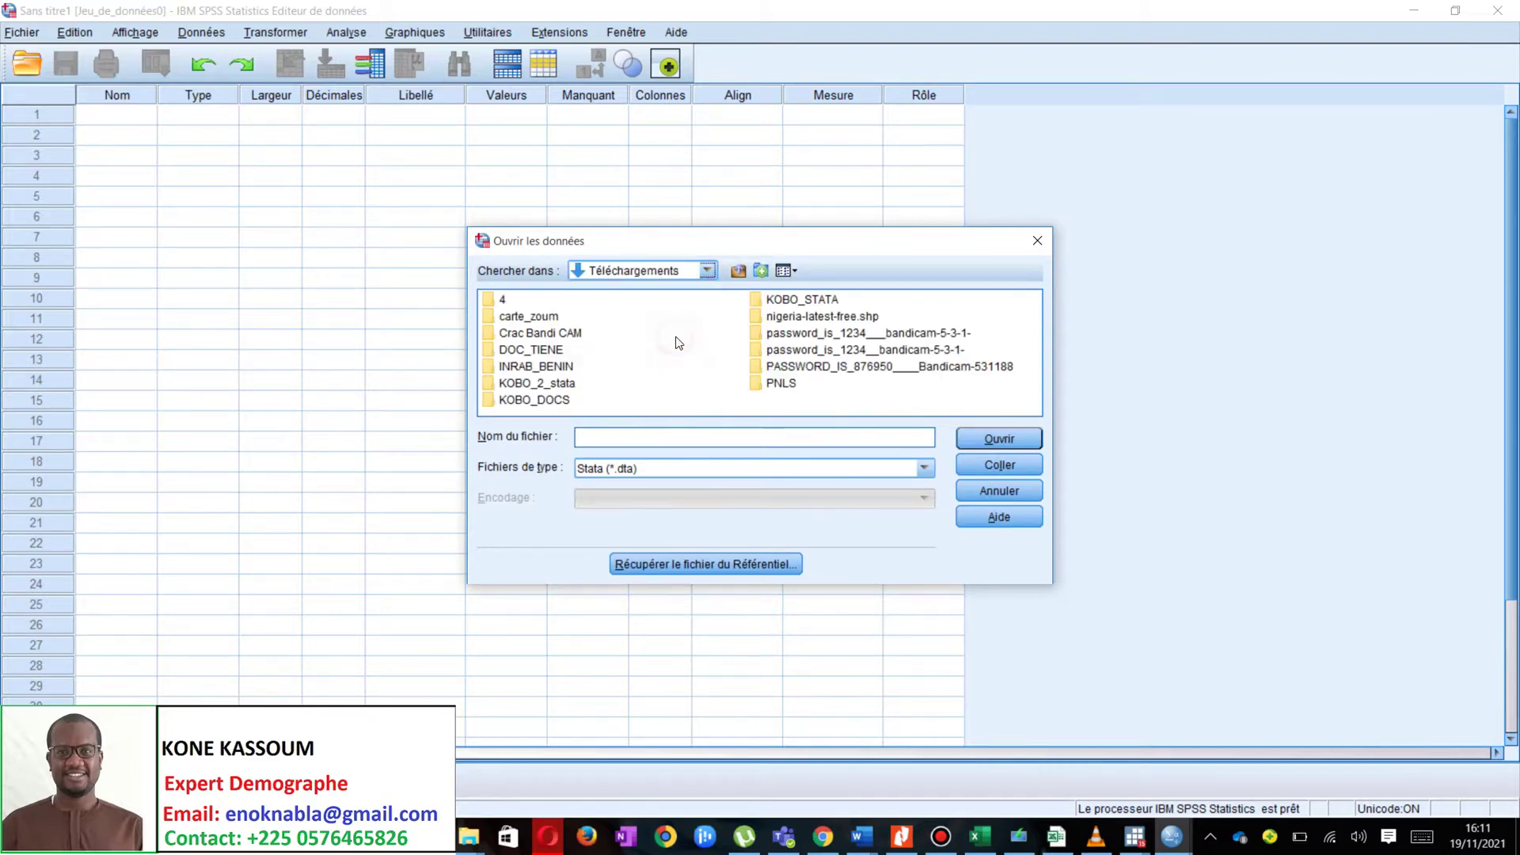
pyautogui.doubleClick(548, 382)
pyautogui.click(625, 302)
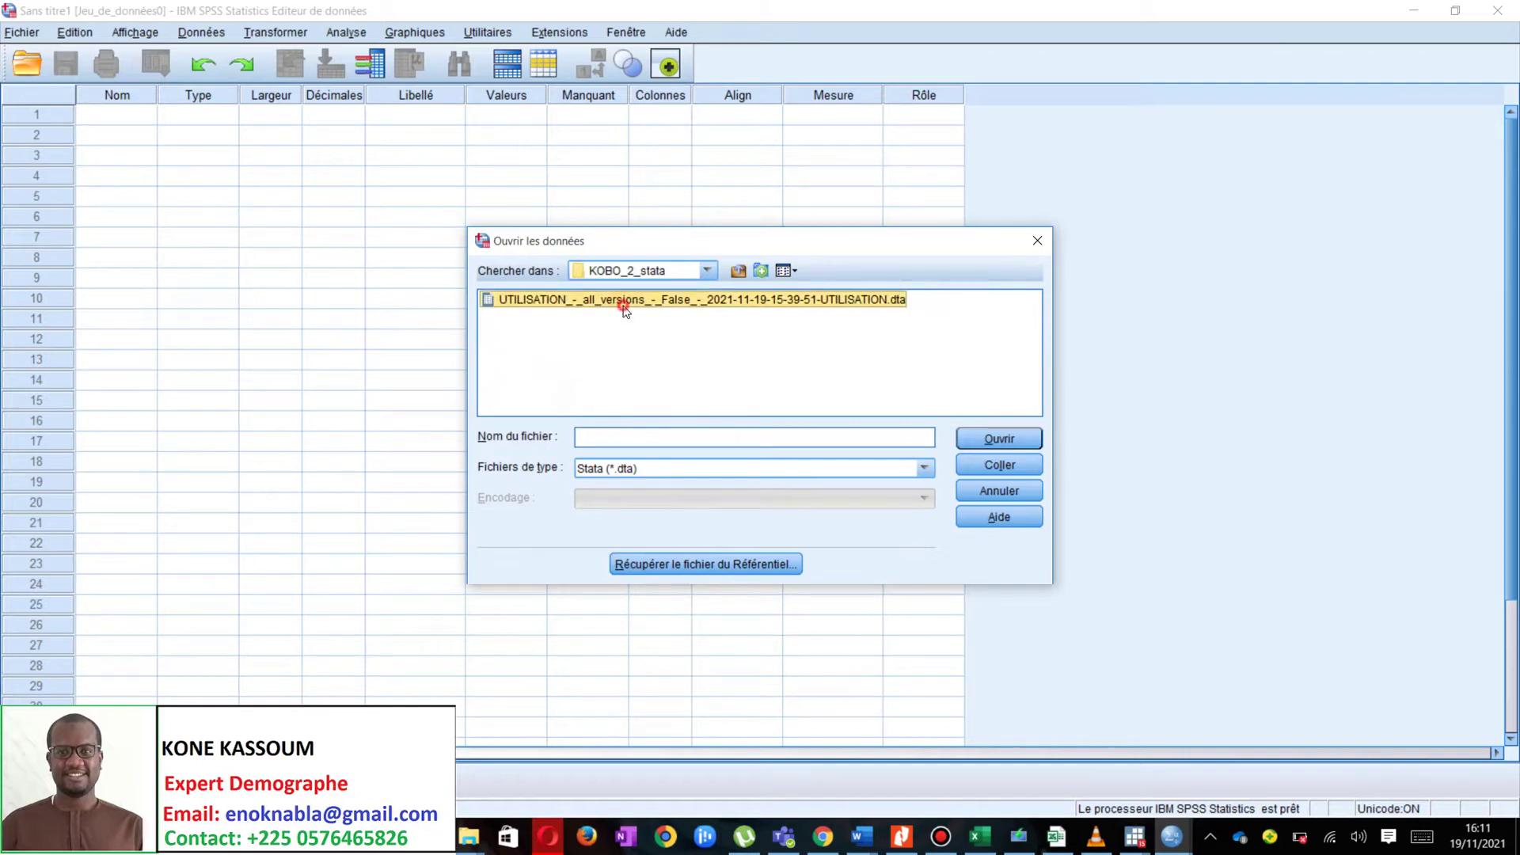
pyautogui.click(1002, 440)
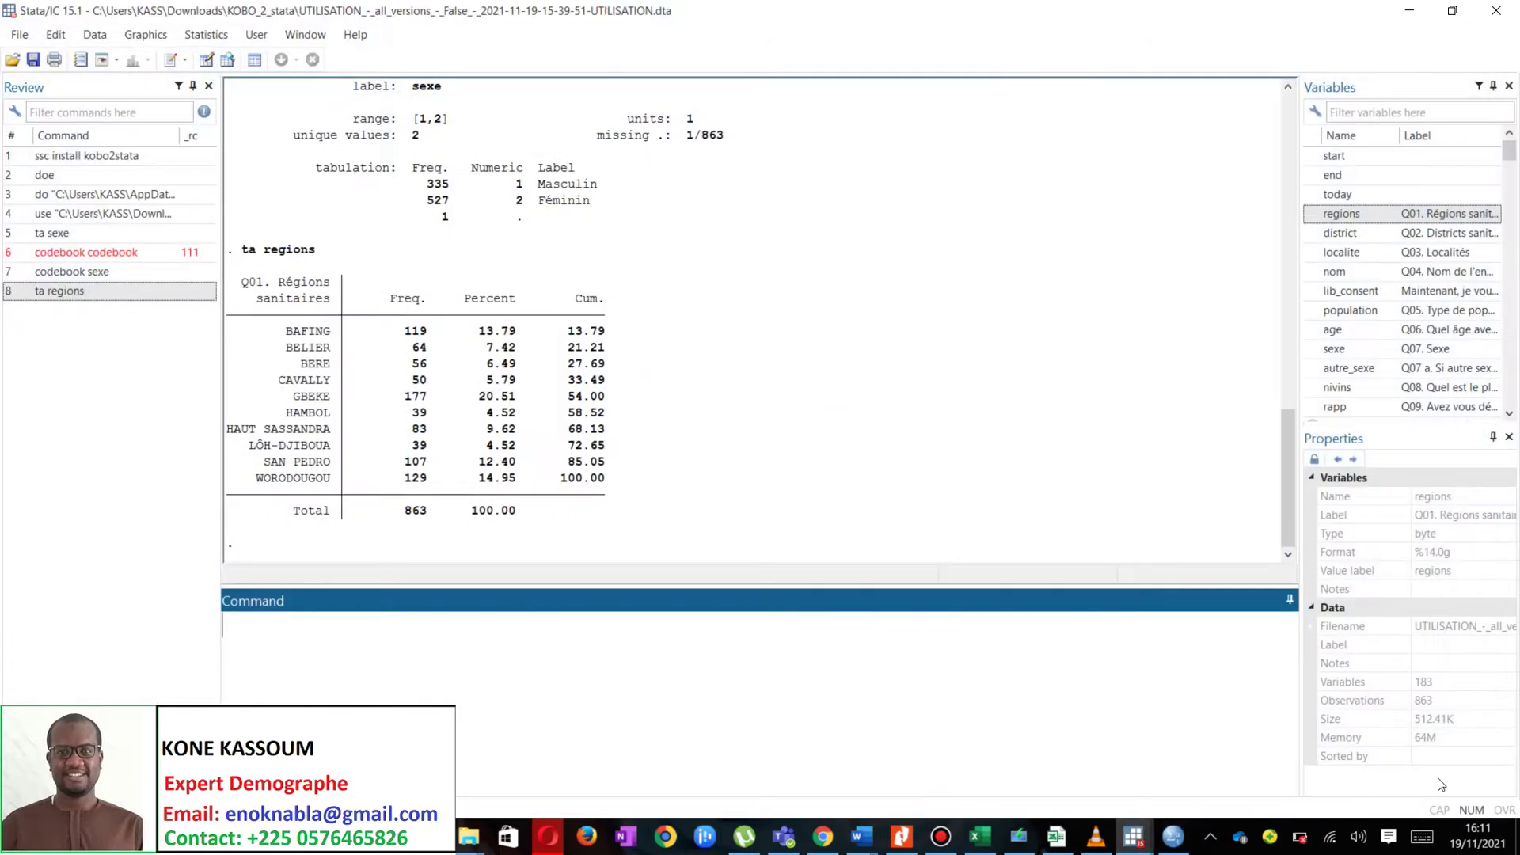
# Return to the imported dataset in the SPSS data editor and select the label of the regions variable for inspection
pyautogui.hotkey('alt', 'Tab')
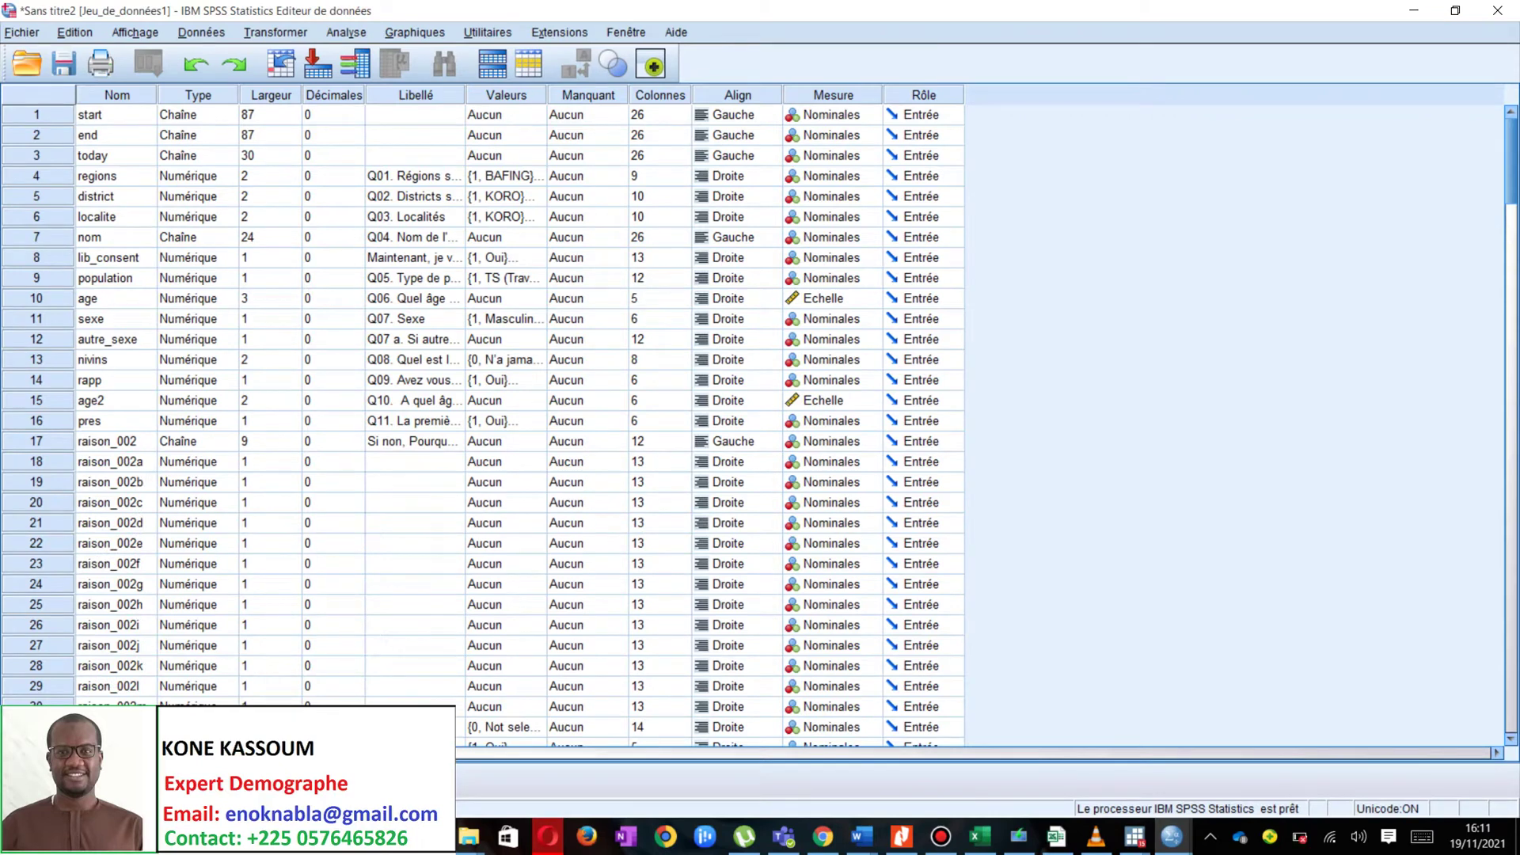
pyautogui.click(434, 183)
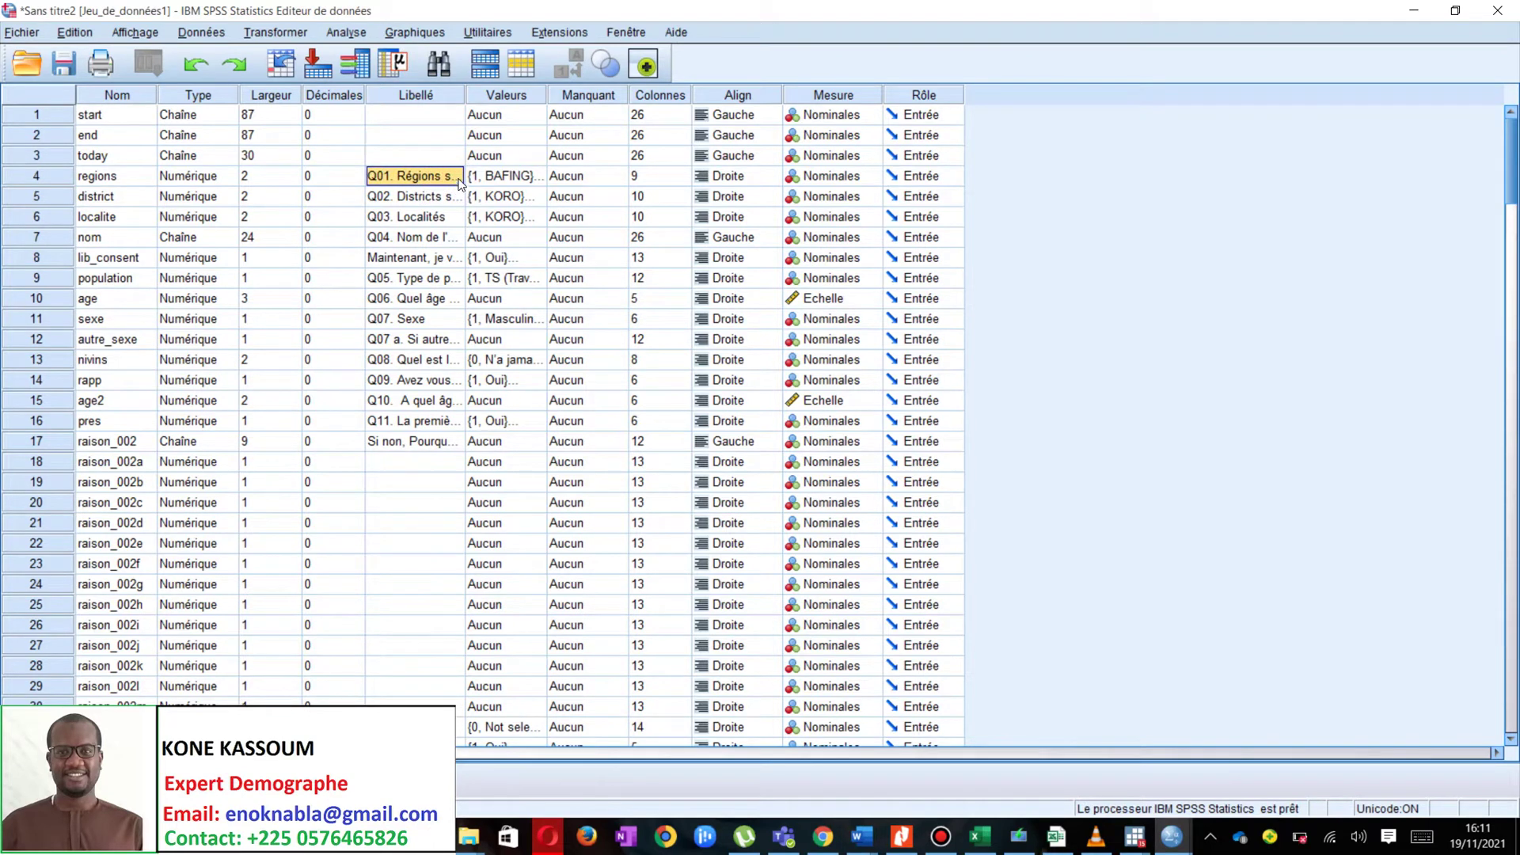
# Review the list of value labels defined for the regions variable and close it
pyautogui.click(544, 176)
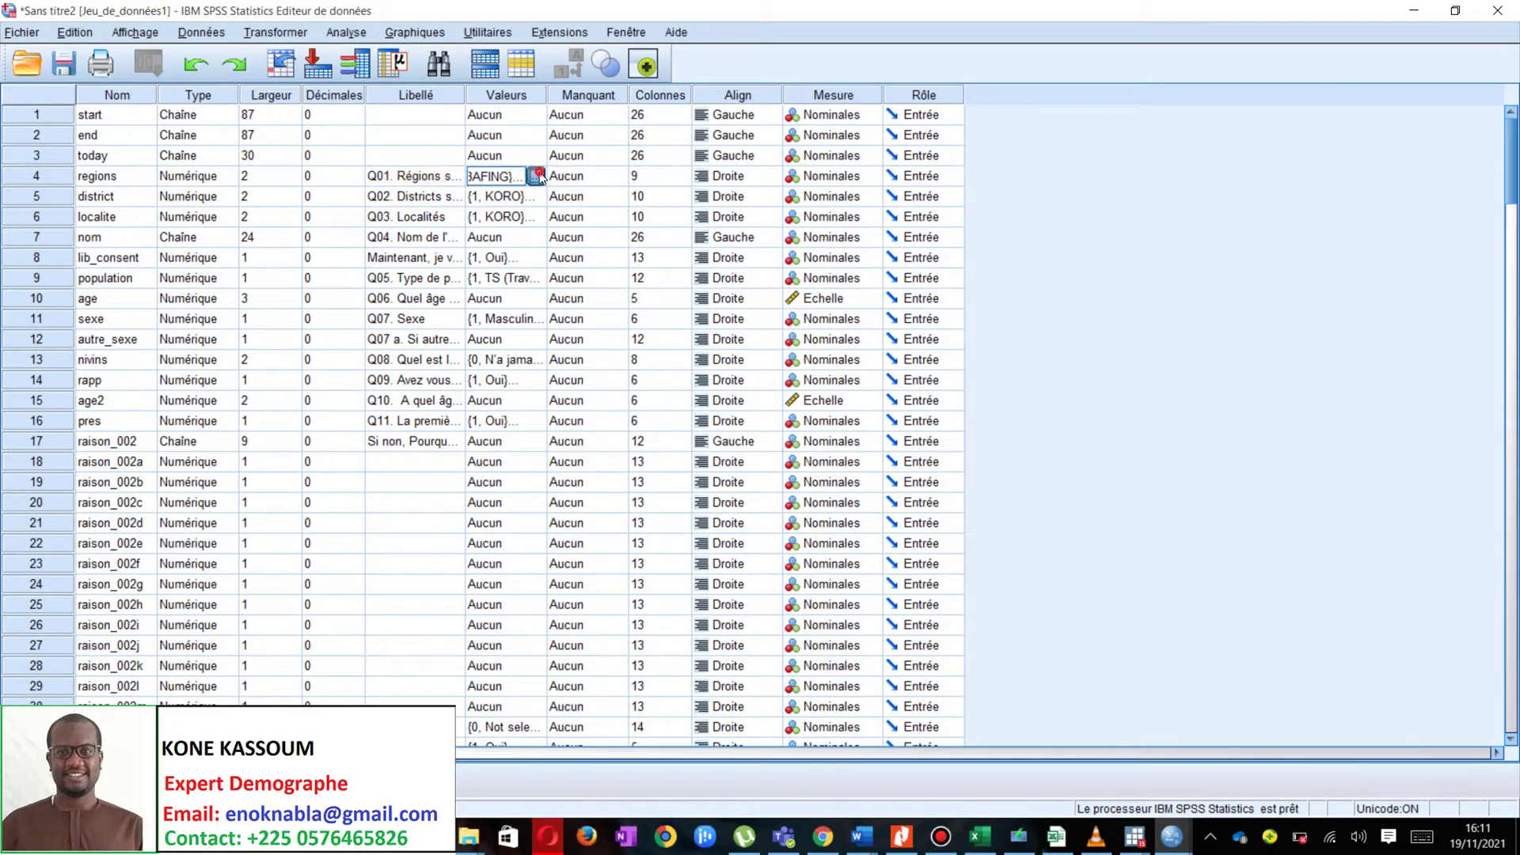
pyautogui.click(541, 176)
pyautogui.scroll(-2, 688, 443)
pyautogui.scroll(2, 689, 443)
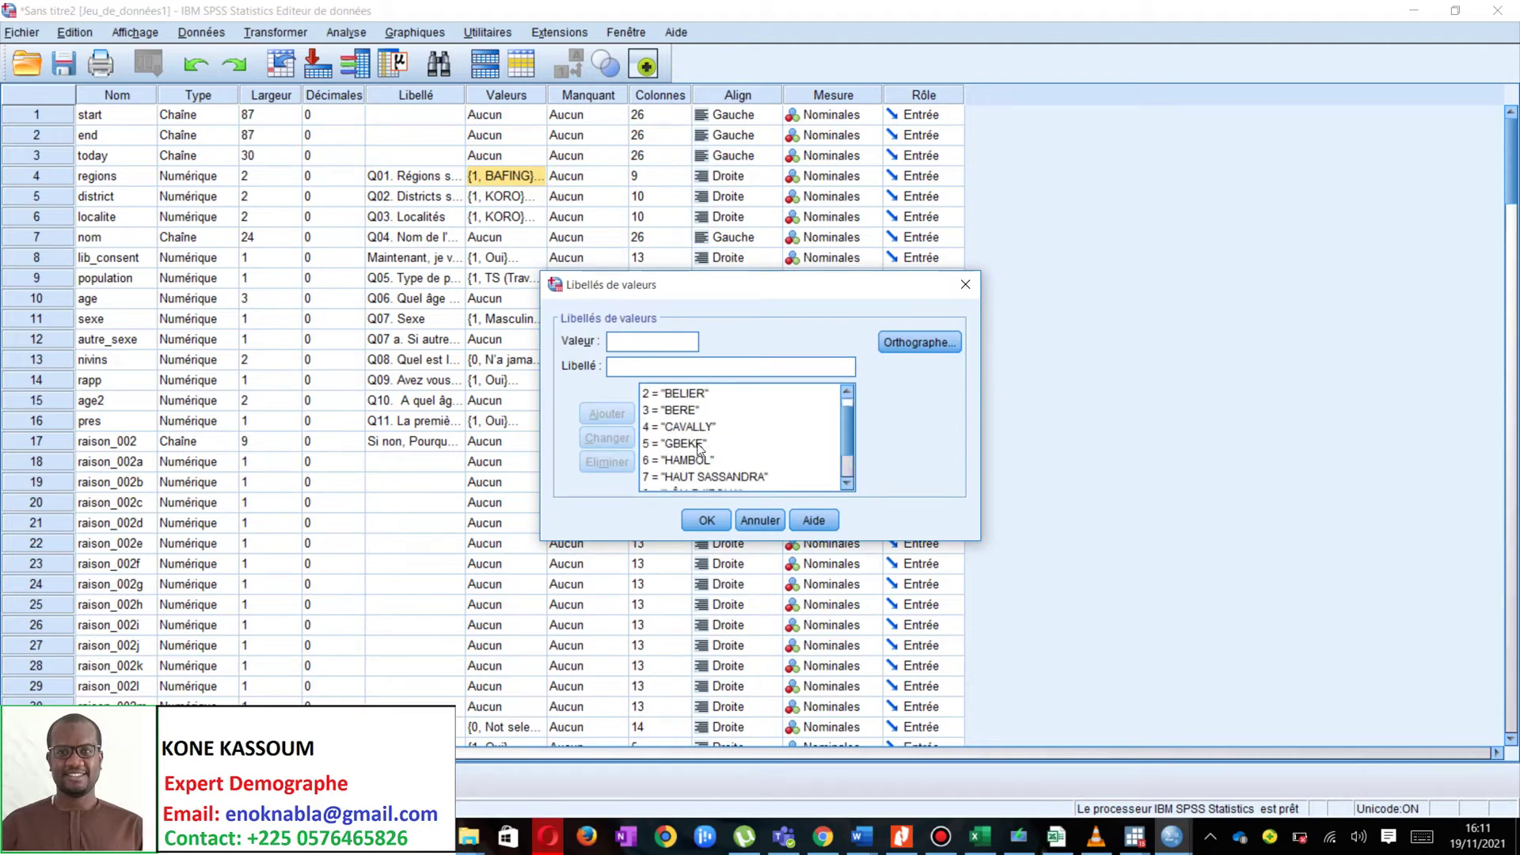
pyautogui.click(696, 517)
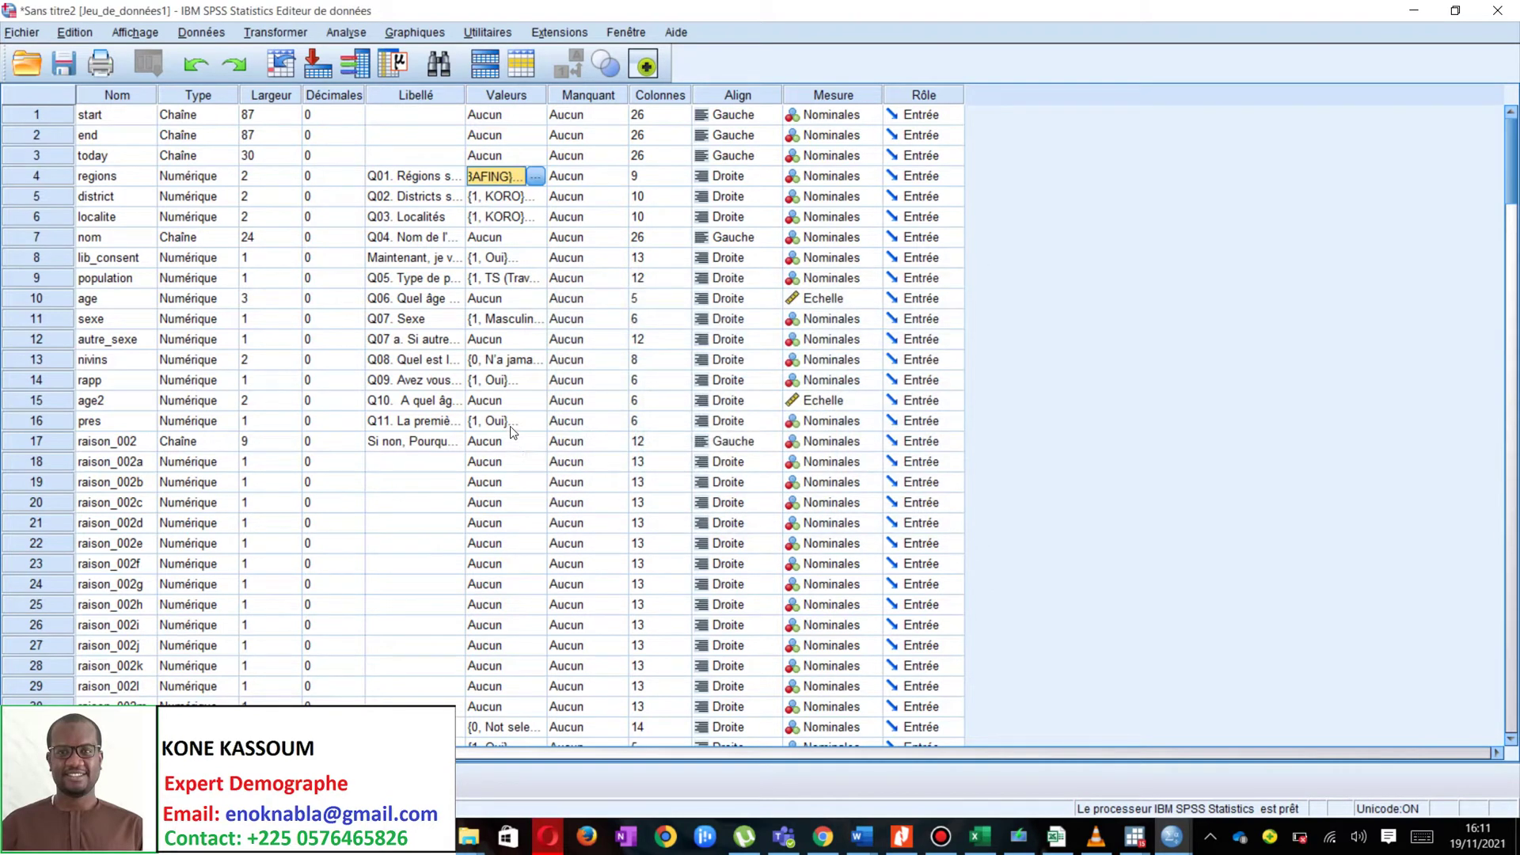
# Examine the value labels of the raison_00298 and rps variables further down the variable list
pyautogui.click(130, 406)
pyautogui.click(127, 297)
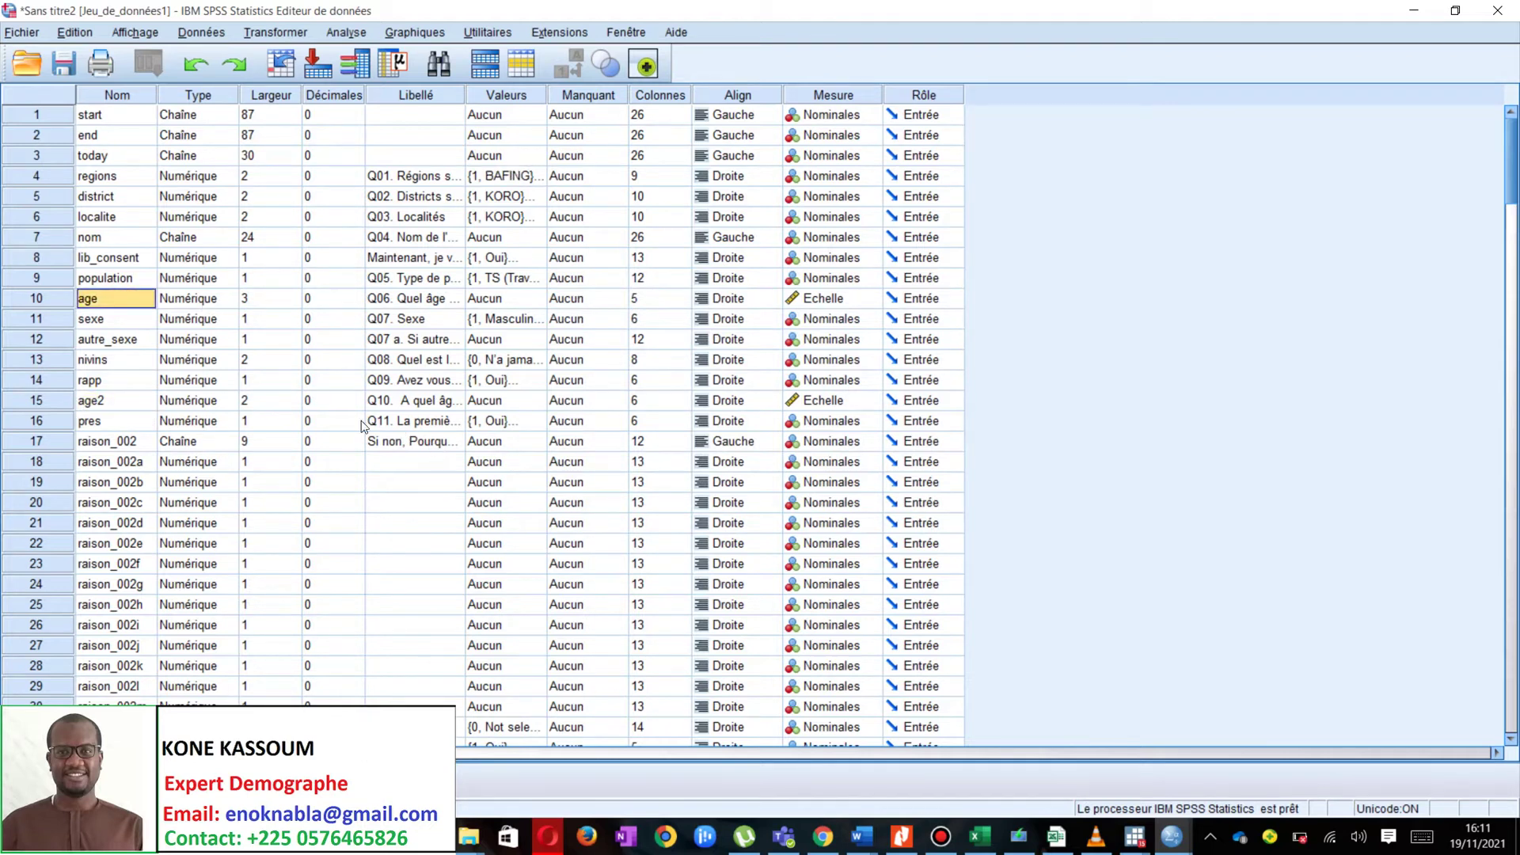
pyautogui.scroll(-4, 159, 524)
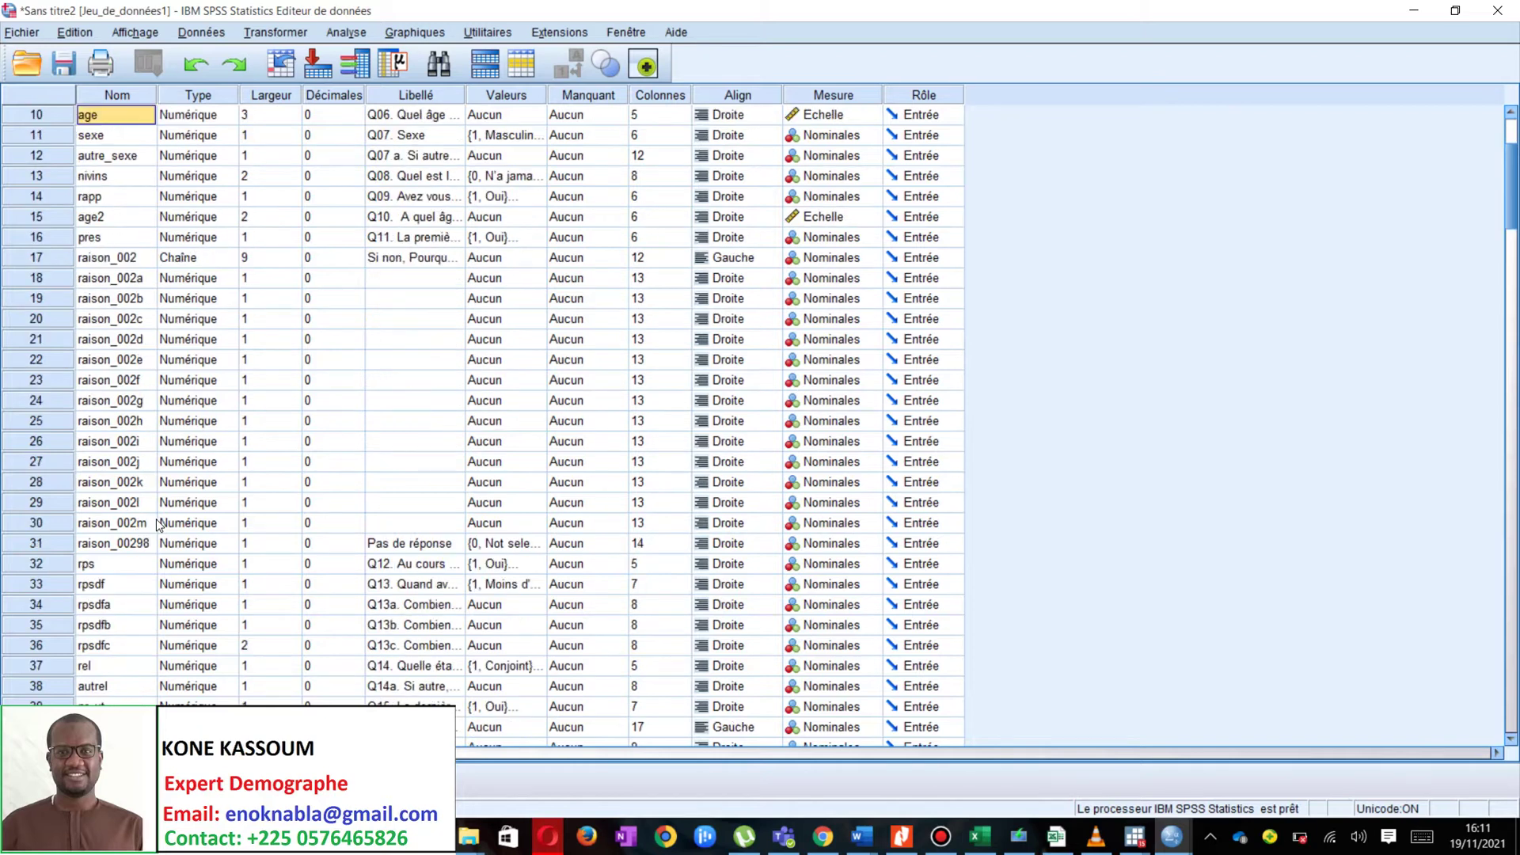
pyautogui.scroll(-1, 238, 479)
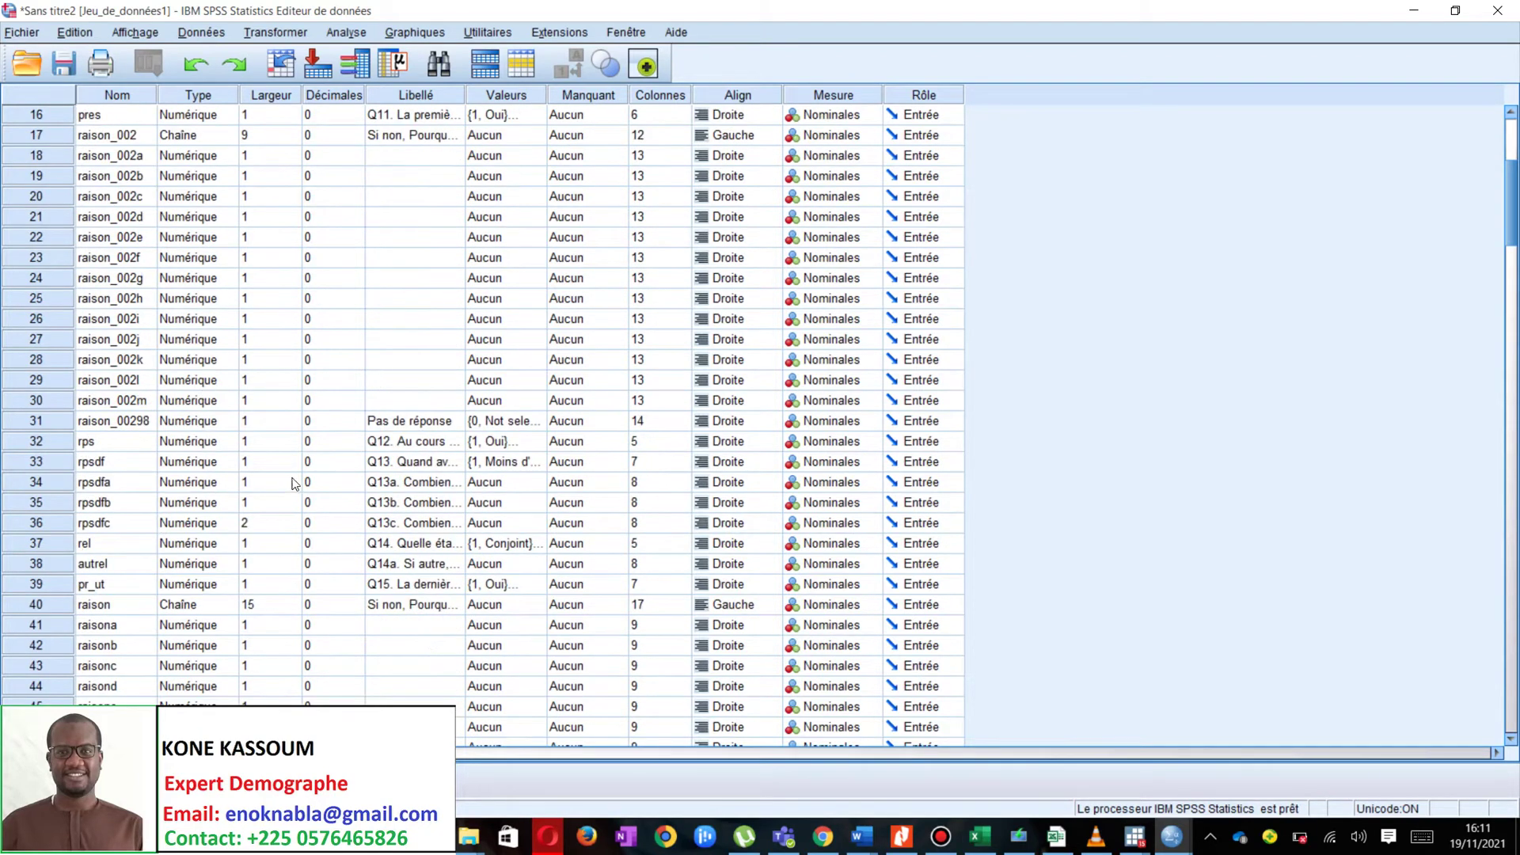
pyautogui.click(539, 424)
pyautogui.click(542, 421)
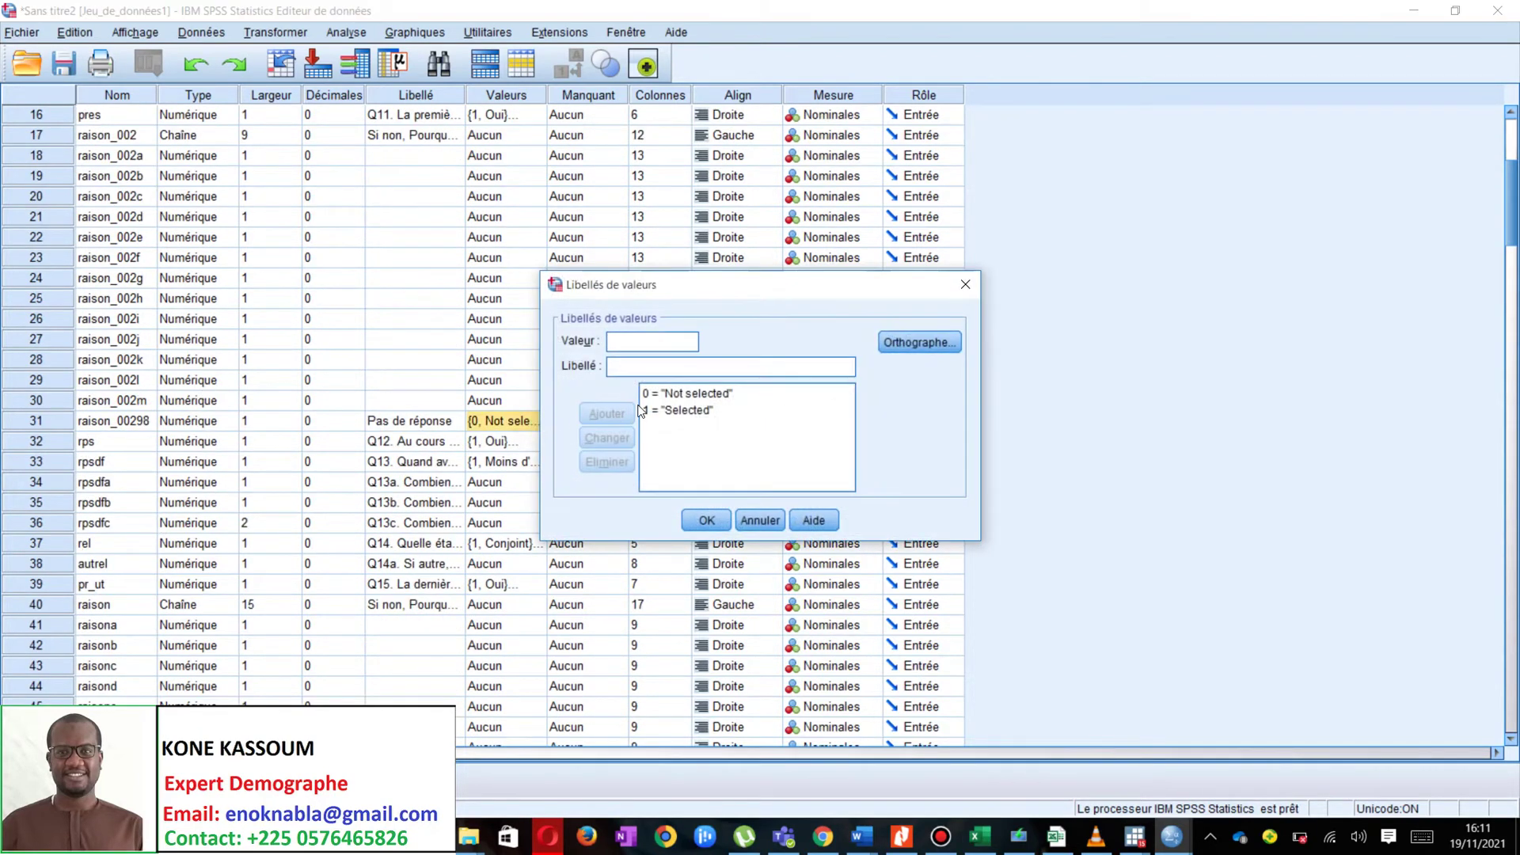
pyautogui.click(706, 520)
pyautogui.click(537, 444)
pyautogui.click(537, 443)
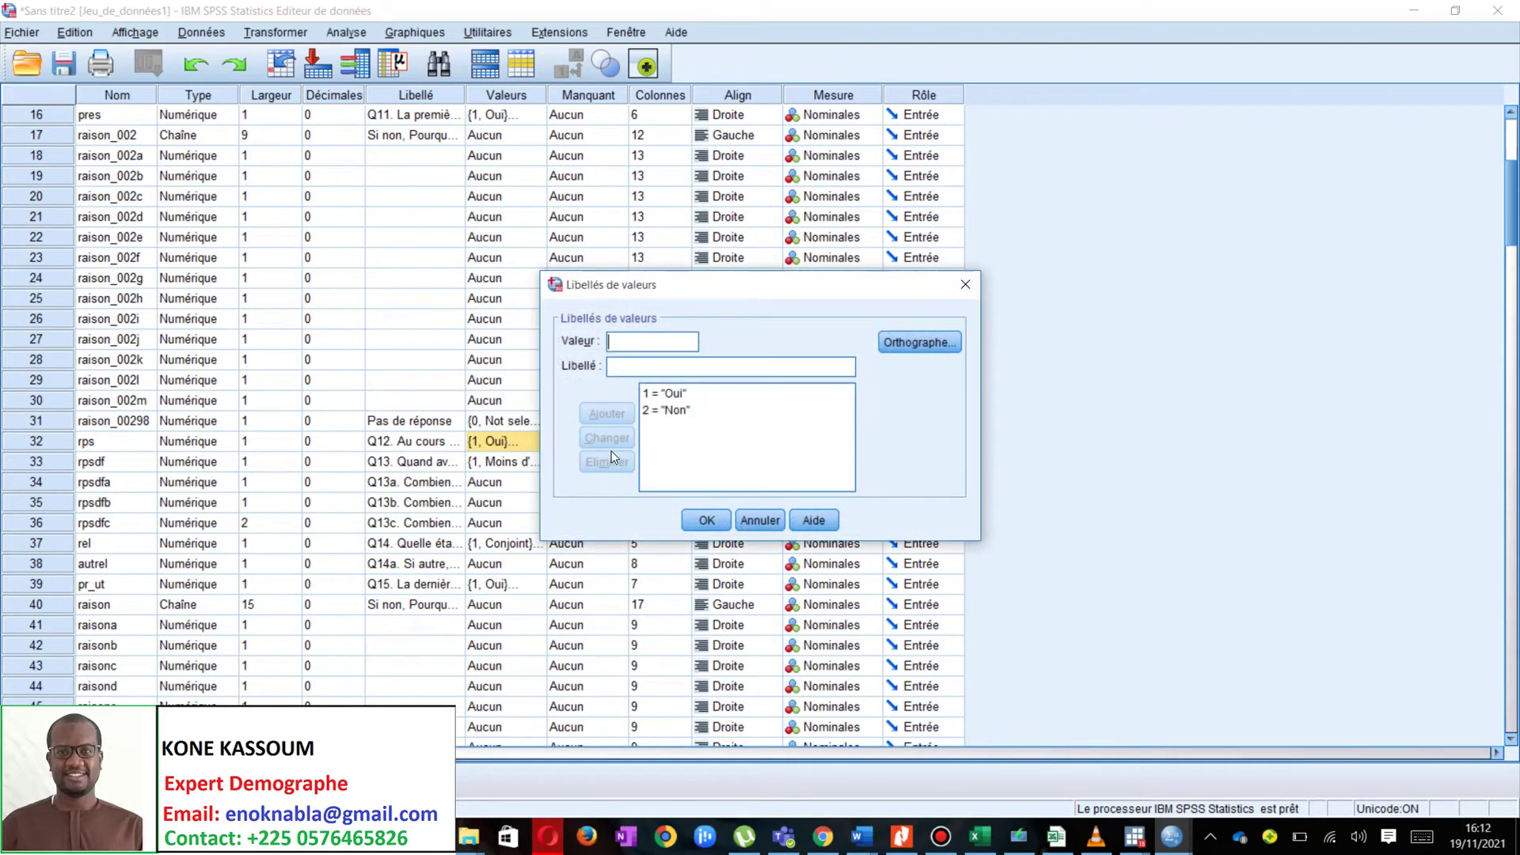
pyautogui.click(704, 517)
# Check the value labels of the population and nivins variables near the start of the variable list
pyautogui.scroll(1, 499, 255)
pyautogui.scroll(4, 499, 255)
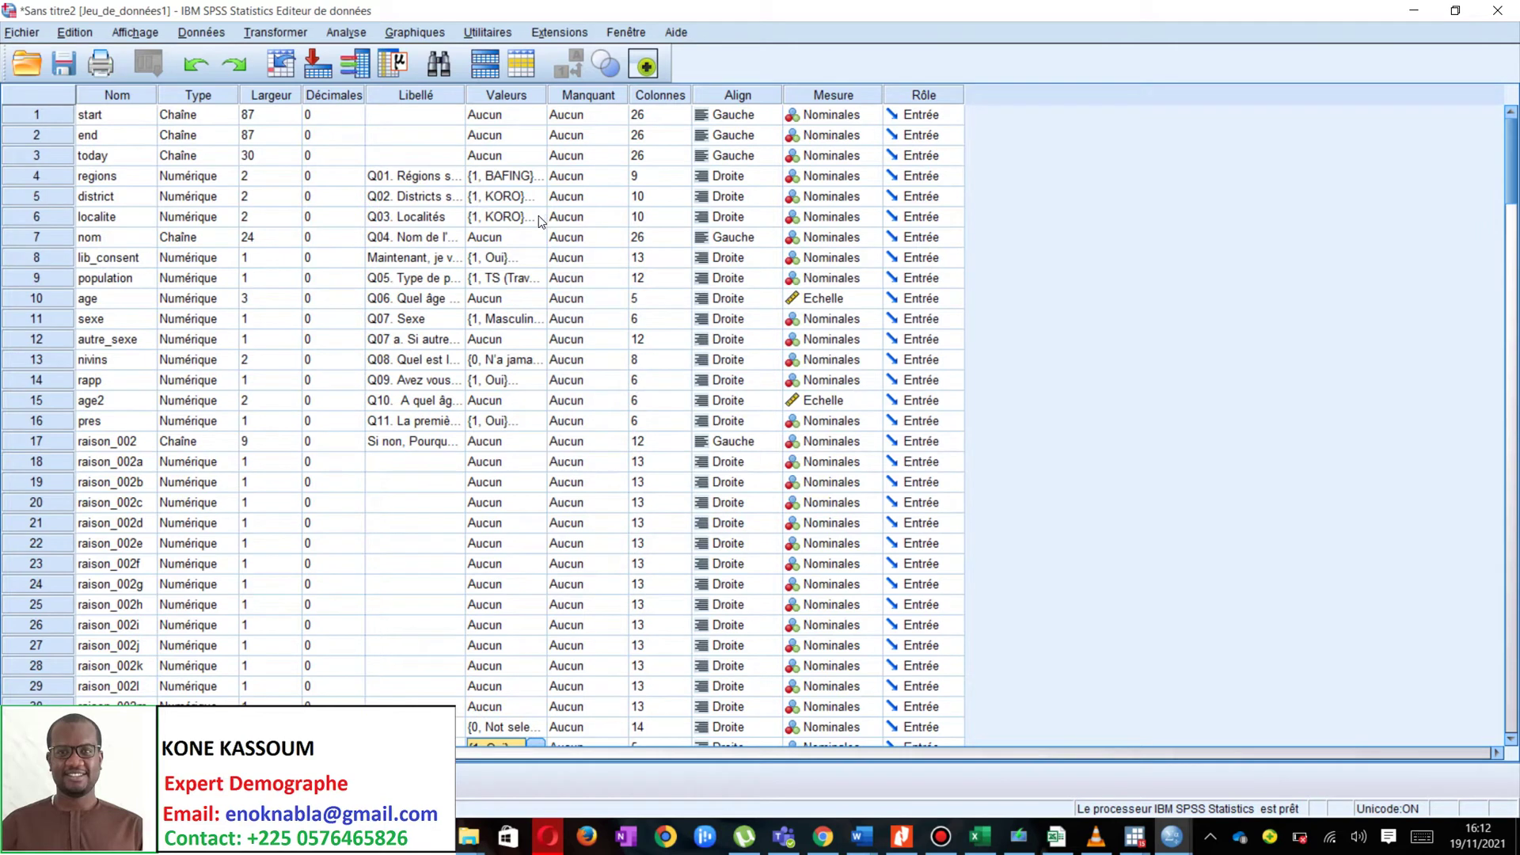
pyautogui.click(533, 280)
pyautogui.click(539, 278)
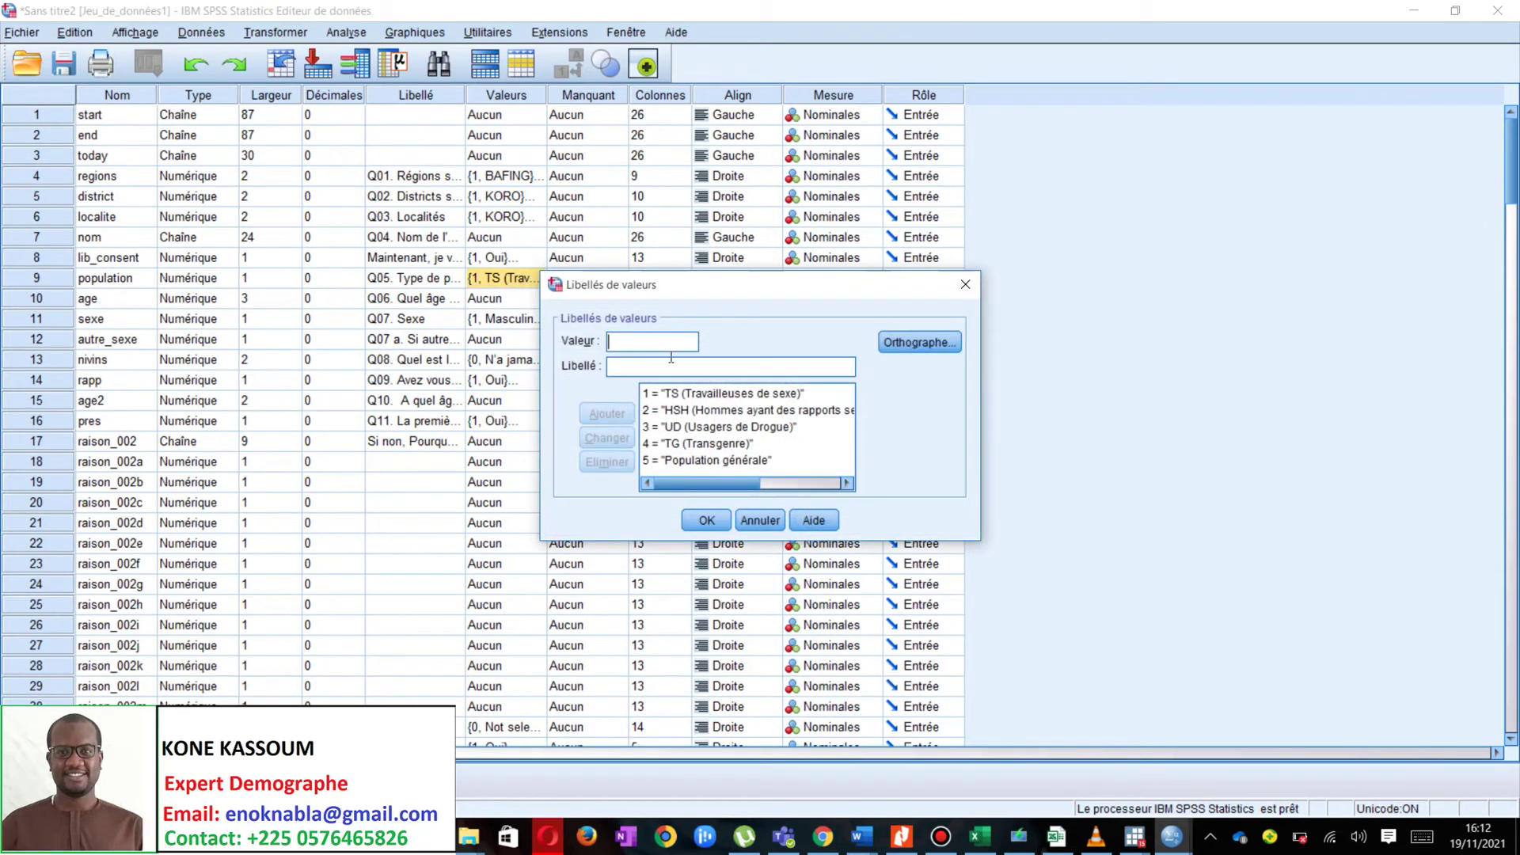
pyautogui.hscroll(-5, 697, 445)
pyautogui.click(707, 520)
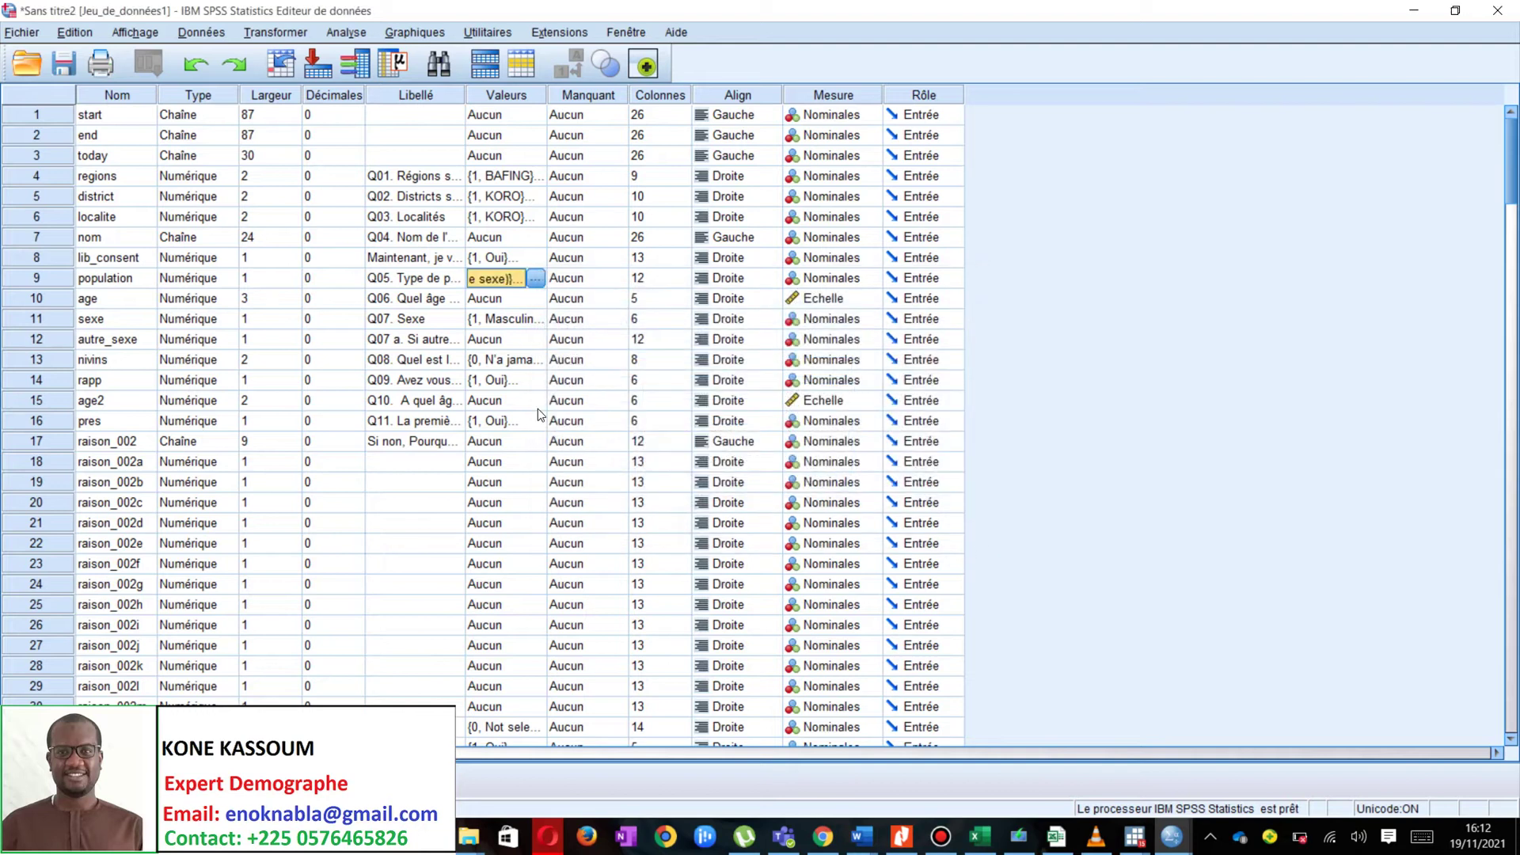
pyautogui.click(535, 365)
pyautogui.click(536, 360)
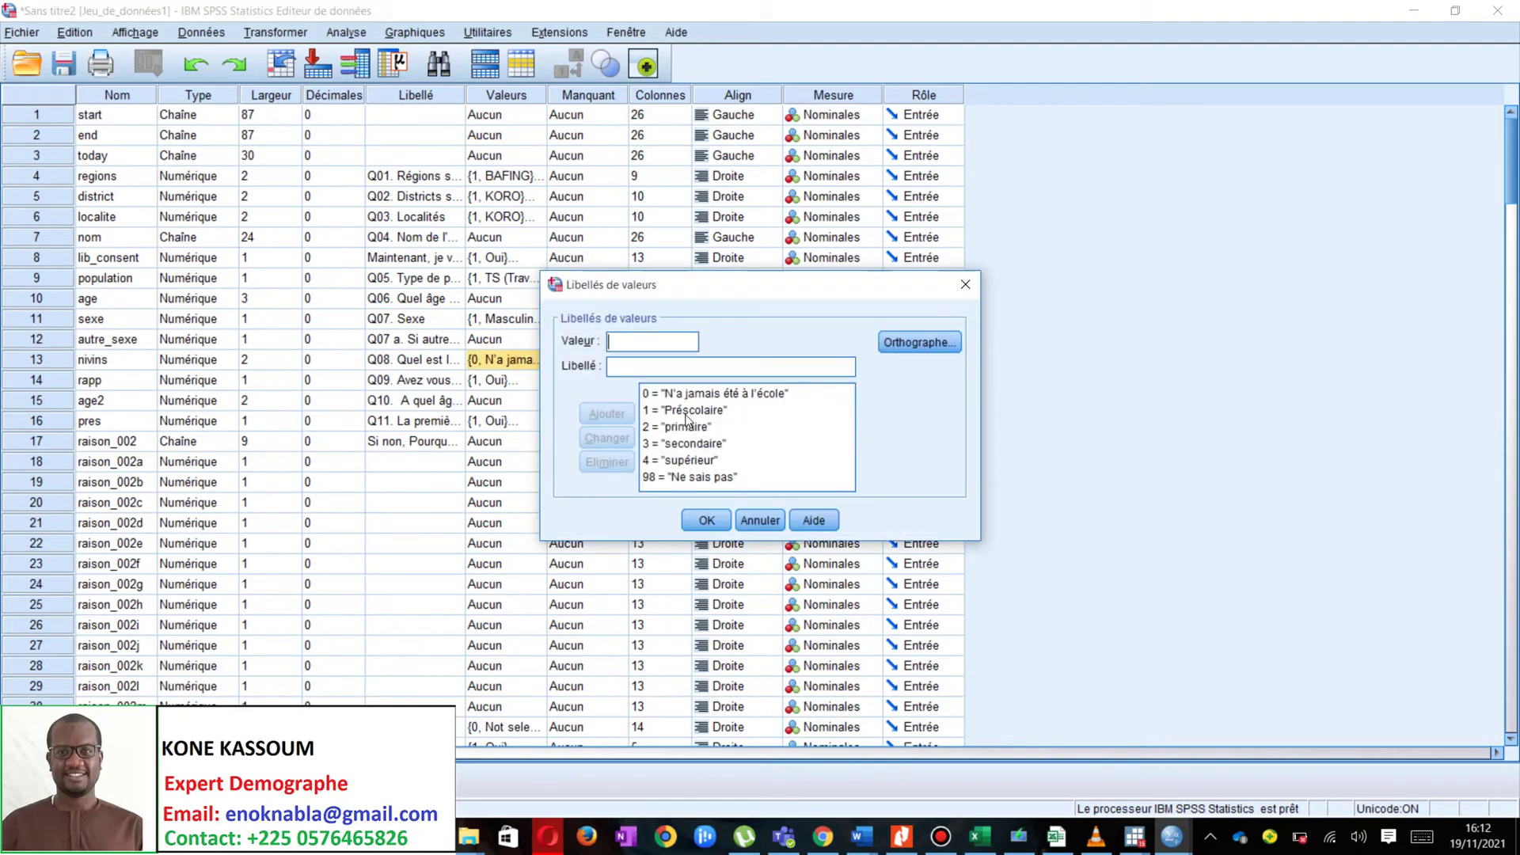
pyautogui.click(706, 520)
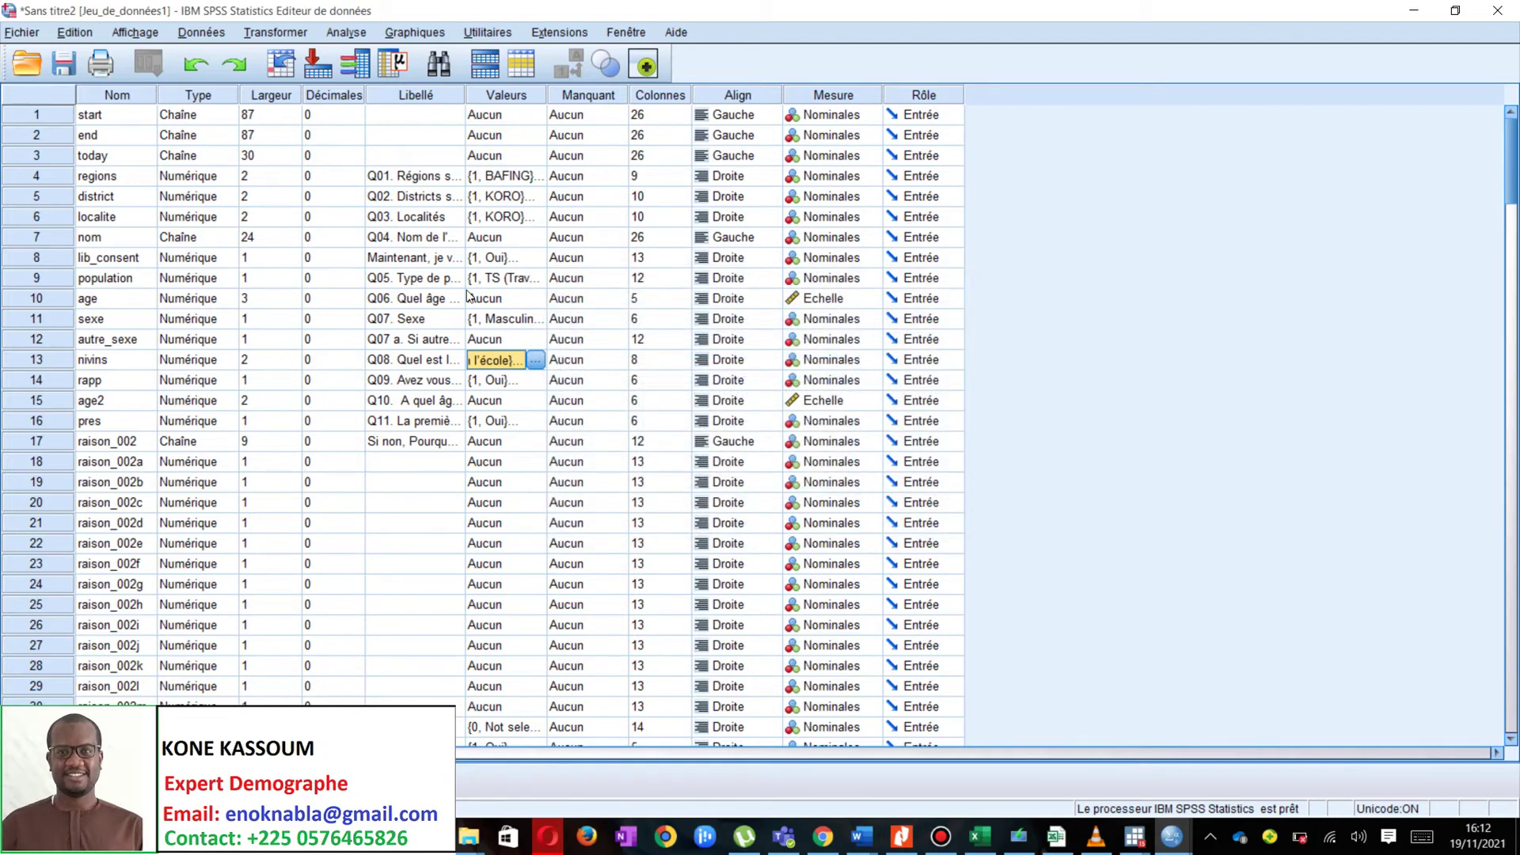
# Look through the names, labels and value labels of the remaining variables in the dataset
pyautogui.scroll(-20, 467, 295)
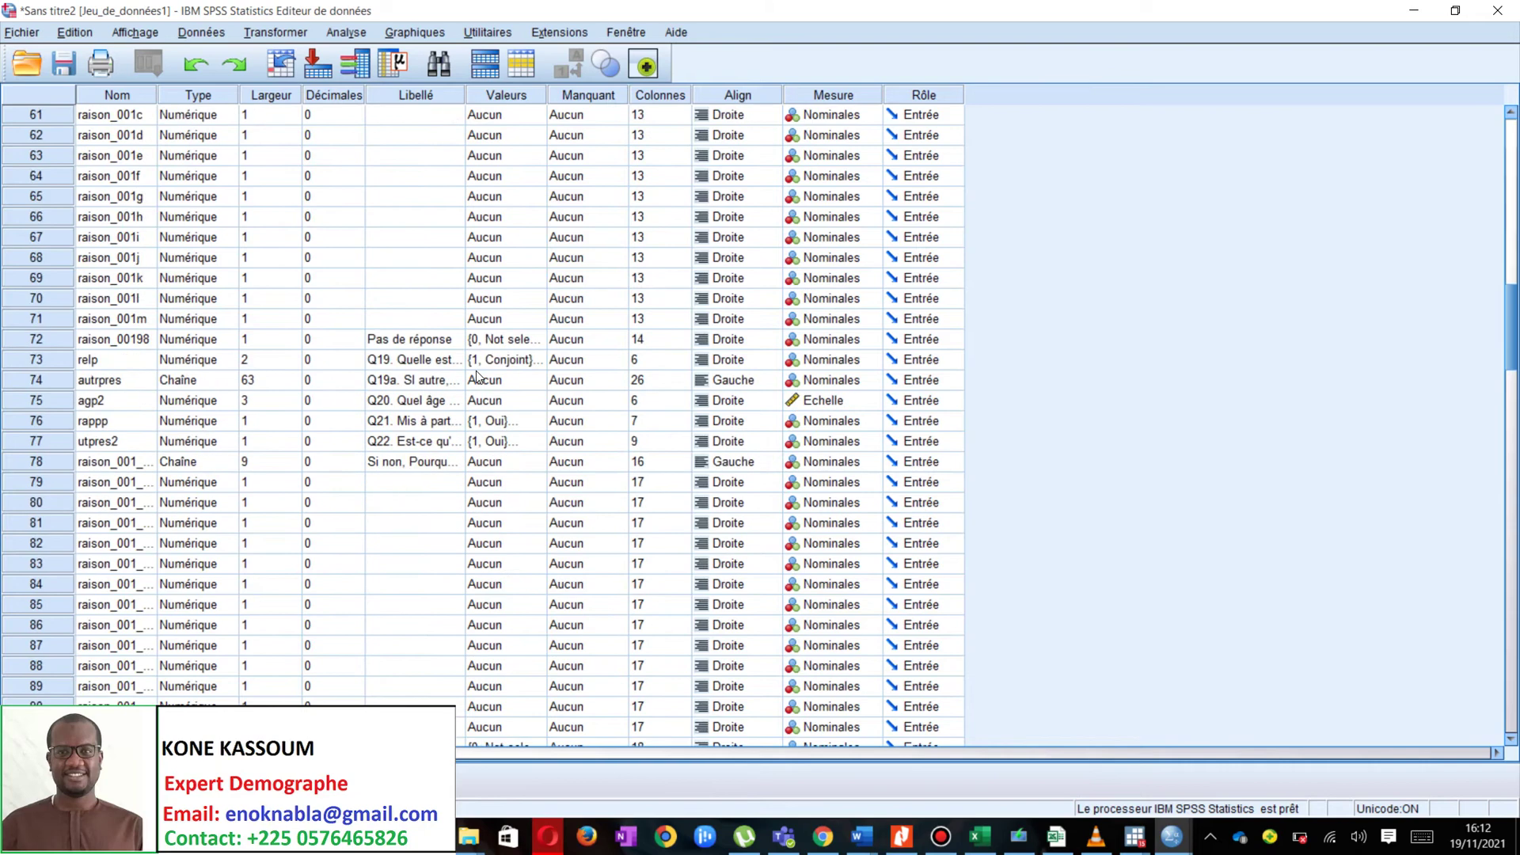
pyautogui.scroll(-16, 477, 377)
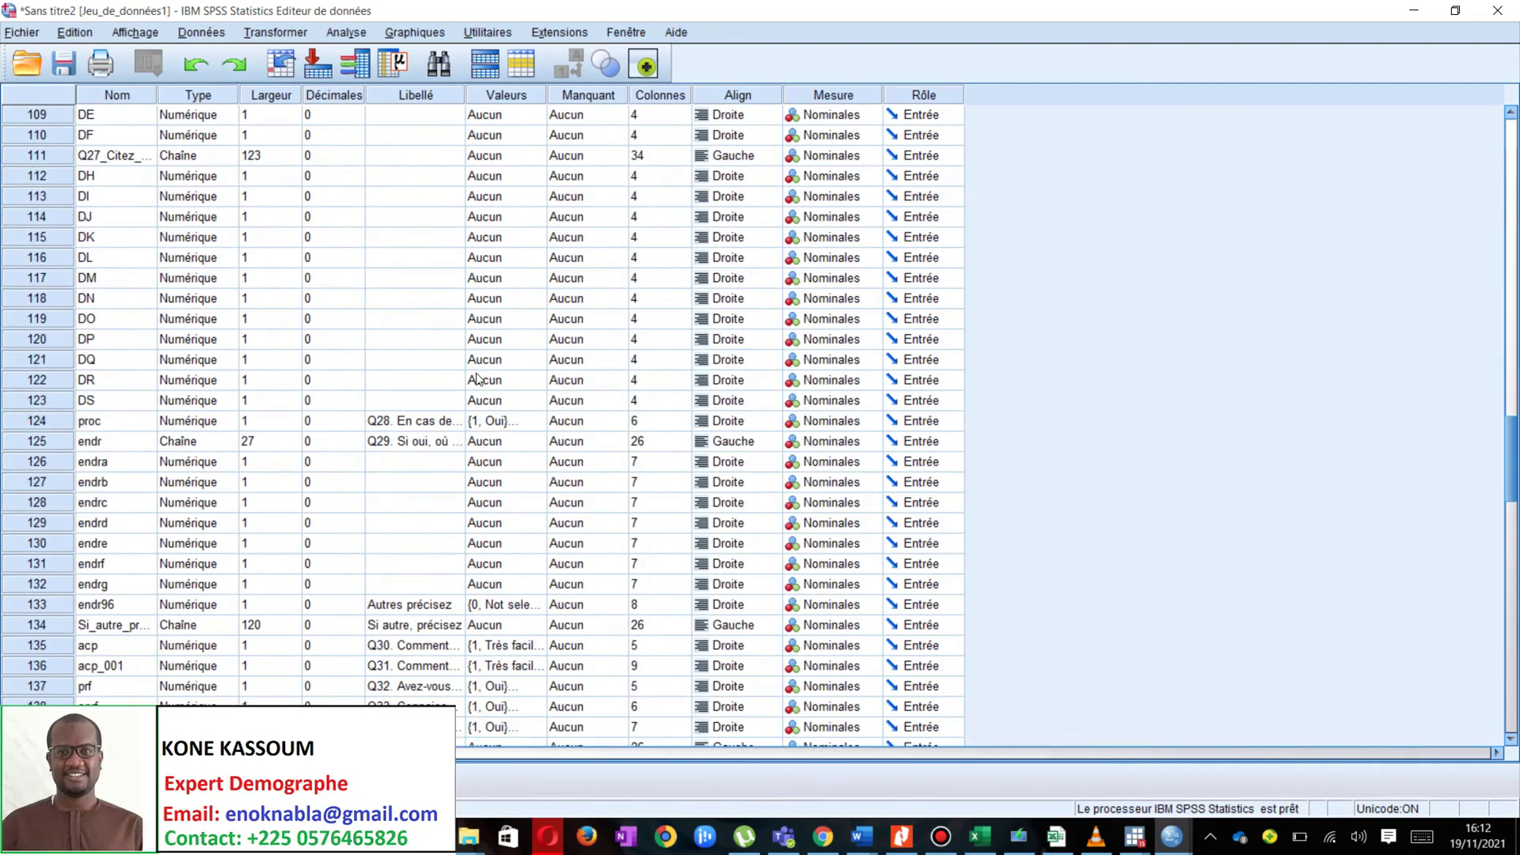